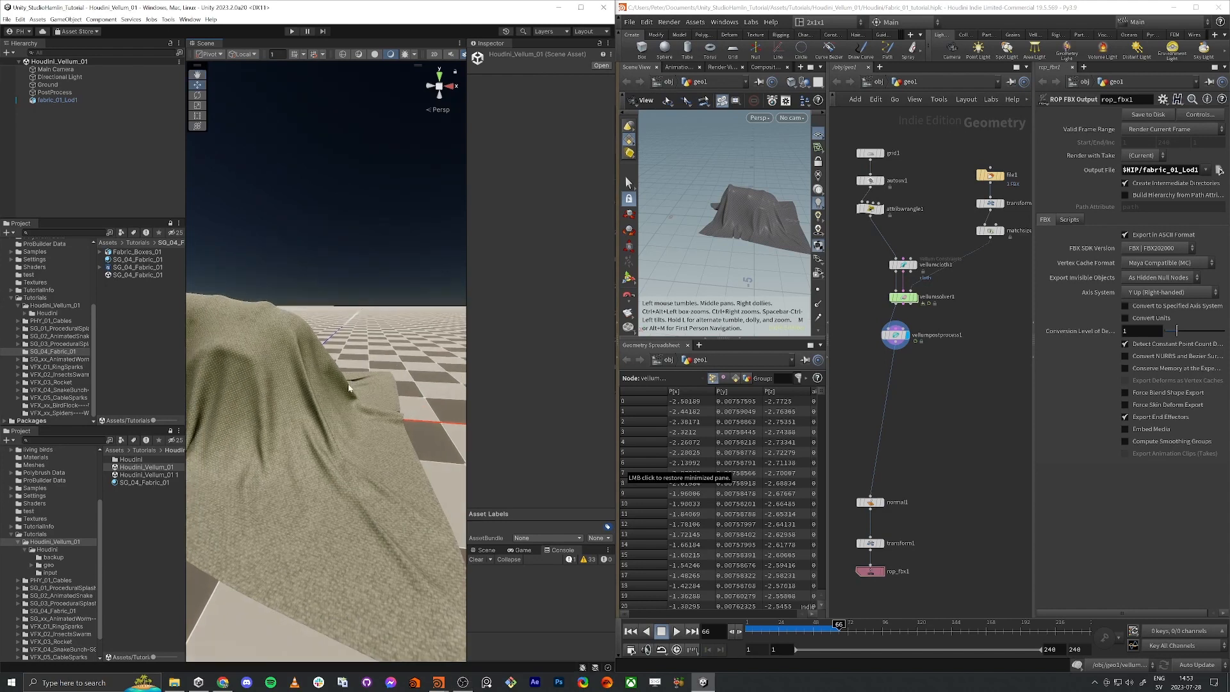
- Maximize the Houdini window and frame the simulated cloth in the viewport
left_click_drag(264, 408, 323, 431, "alt")
left_click_drag(737, 231, 704, 221)
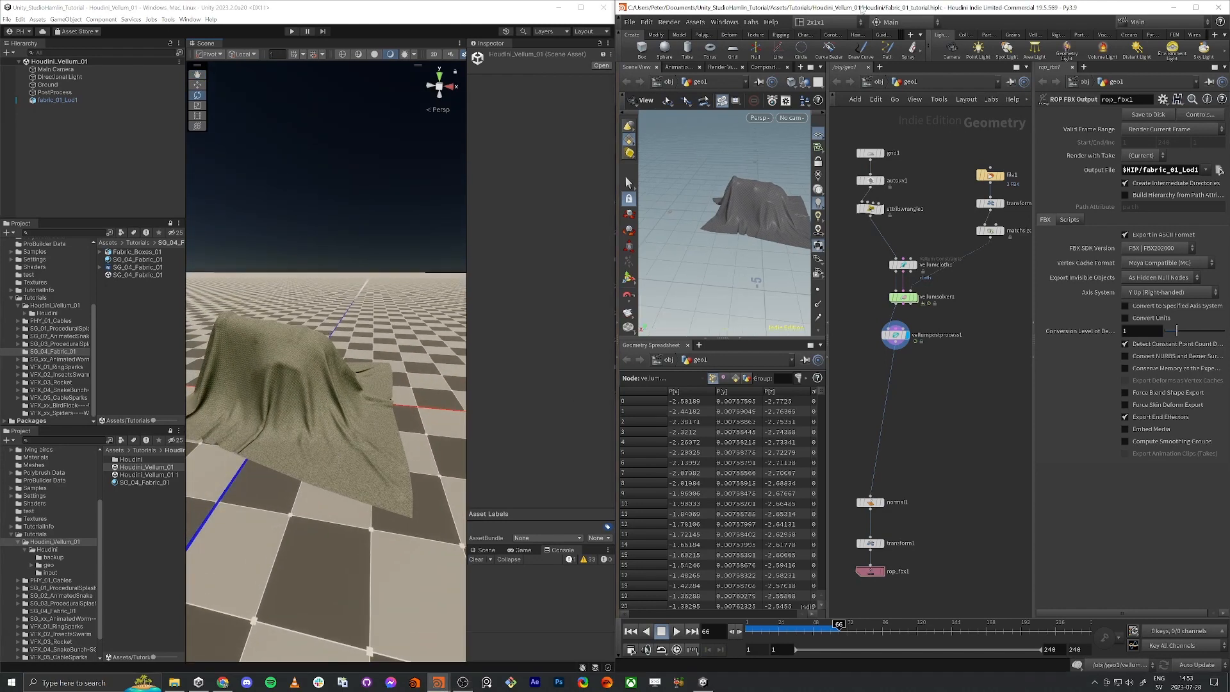
left_click_drag(861, 10, 640, 3)
key("h")
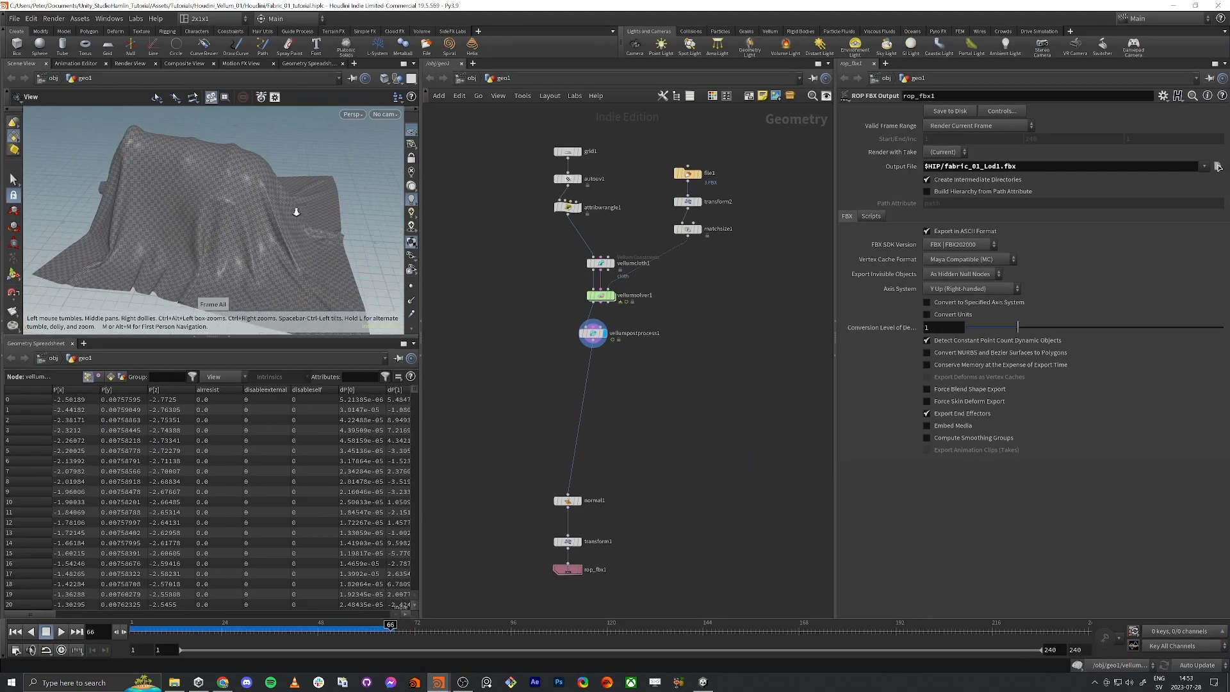
left_click_drag(296, 212, 189, 224)
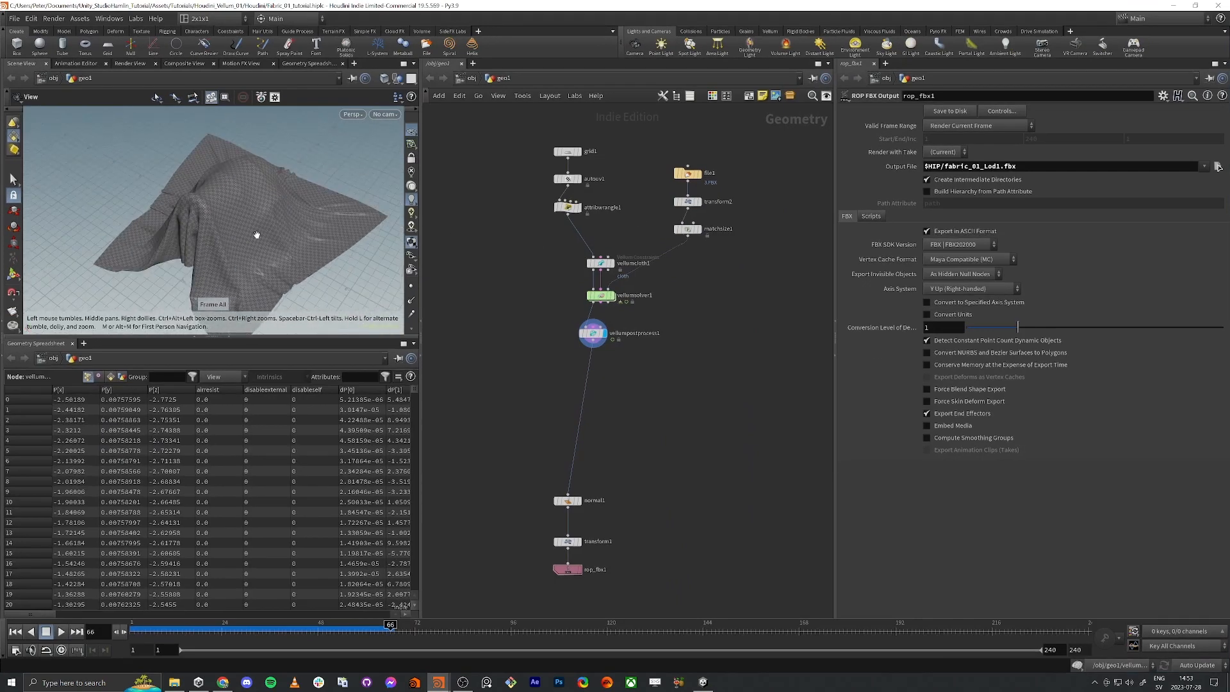
- Display the vellumcloth1 node's flat cloth and return the timeline to frame 1
mouse_move(616, 318)
left_mouse_down()
mouse_move(614, 291)
mouse_move(600, 334)
left_mouse_up()
scroll(615, 271, "up", 2)
scroll(616, 274, "up", 1)
left_click(610, 261)
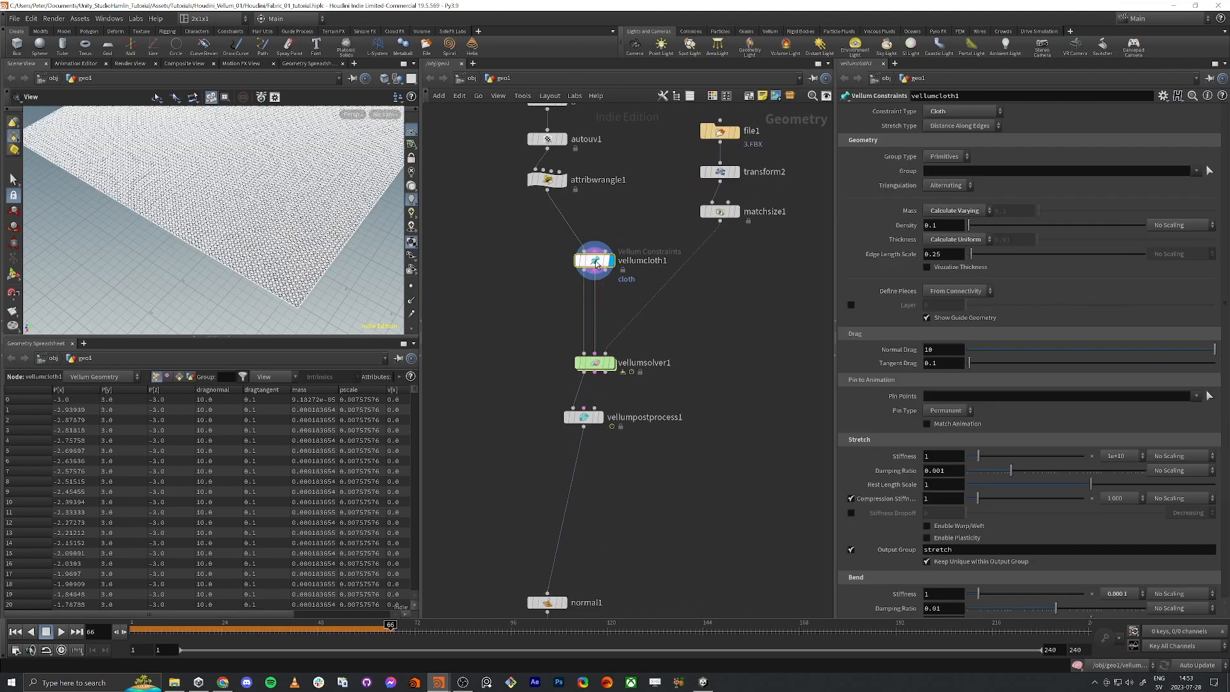
key("f")
left_click_drag(214, 254, 232, 237)
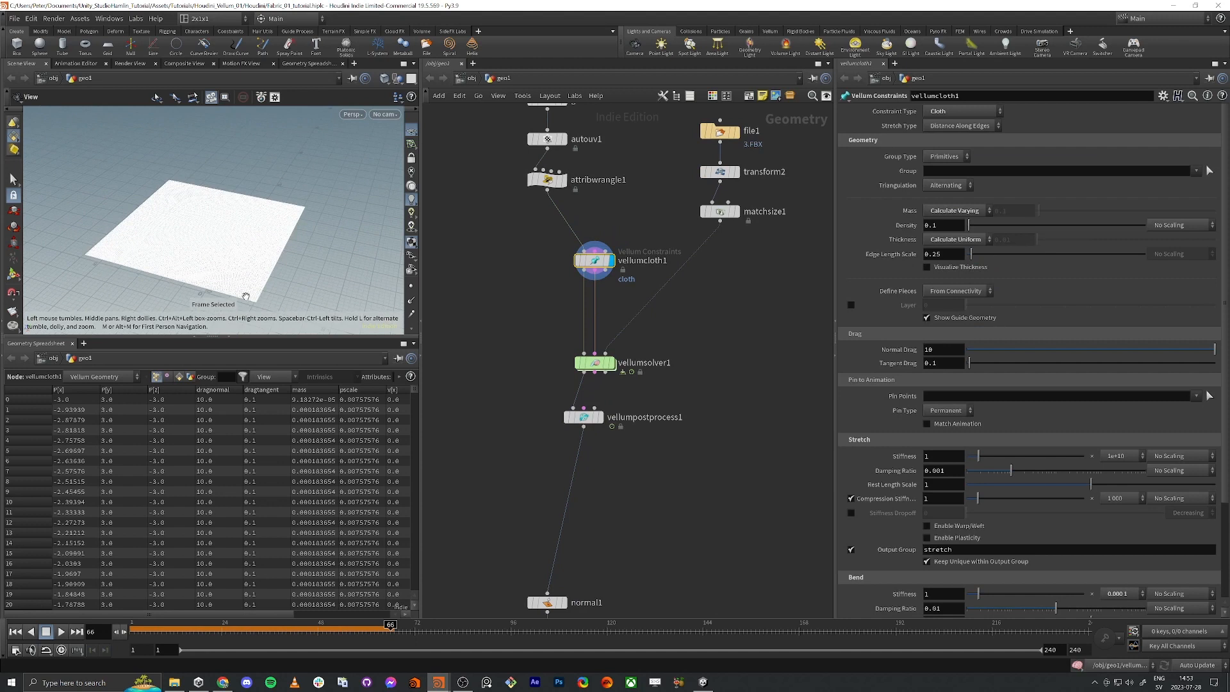
left_click_drag(246, 297, 246, 193)
key("ctrl+Up")
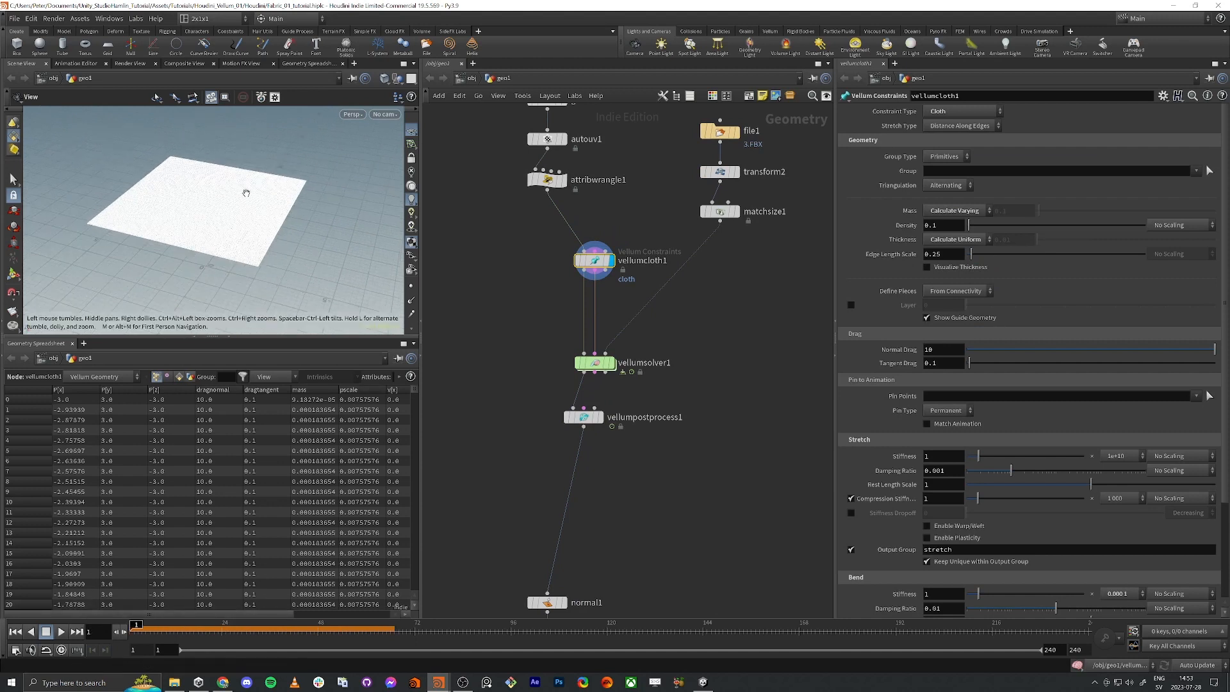
left_click_drag(185, 261, 195, 212)
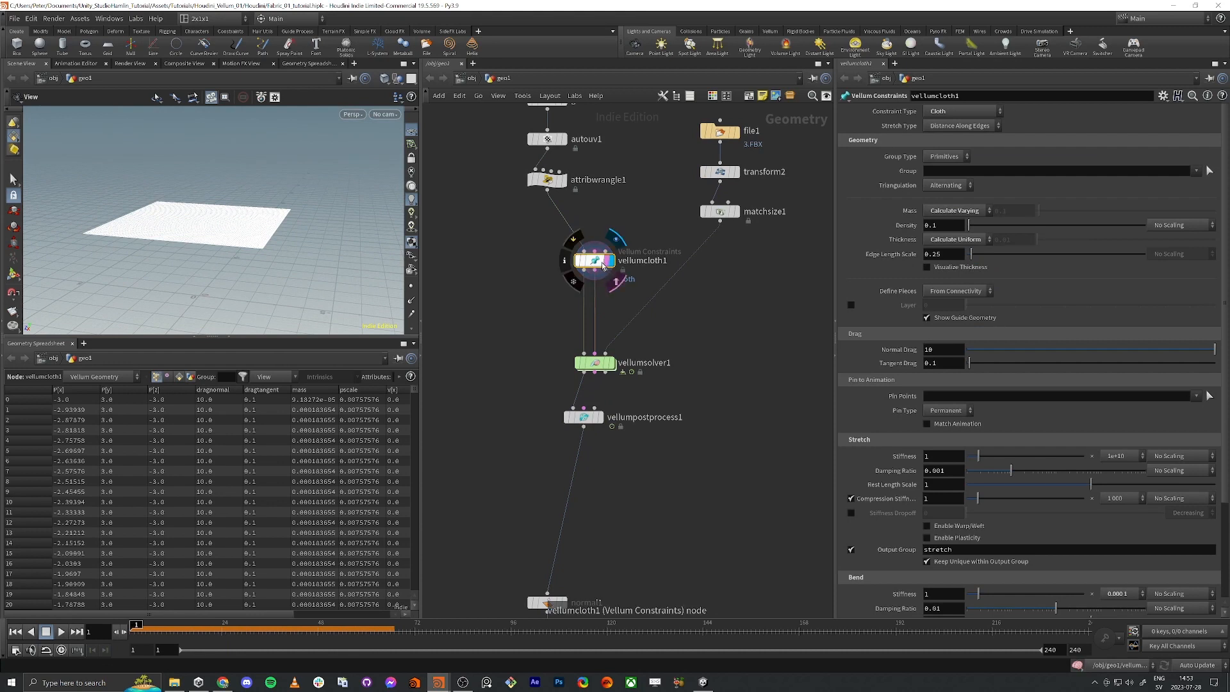
- Add a Vellum Brush node connected to the outputs of vellumcloth1
scroll(596, 272, "up", 3)
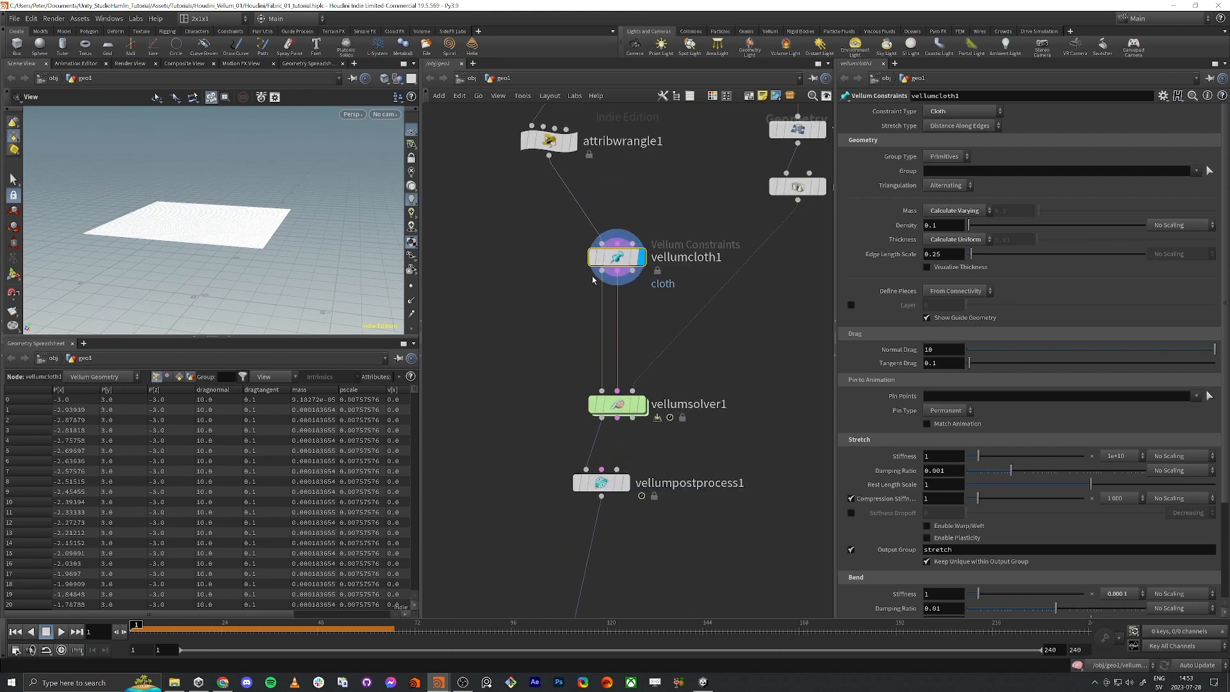
key("Tab")
type("vellu")
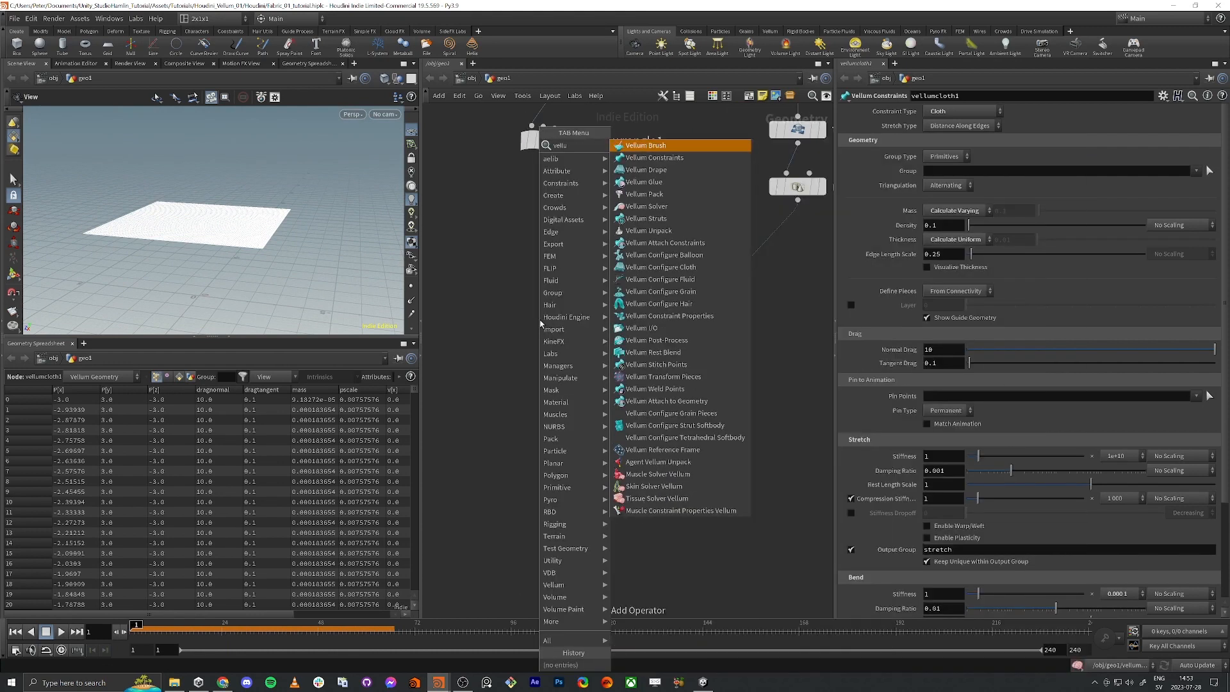
key("Escape")
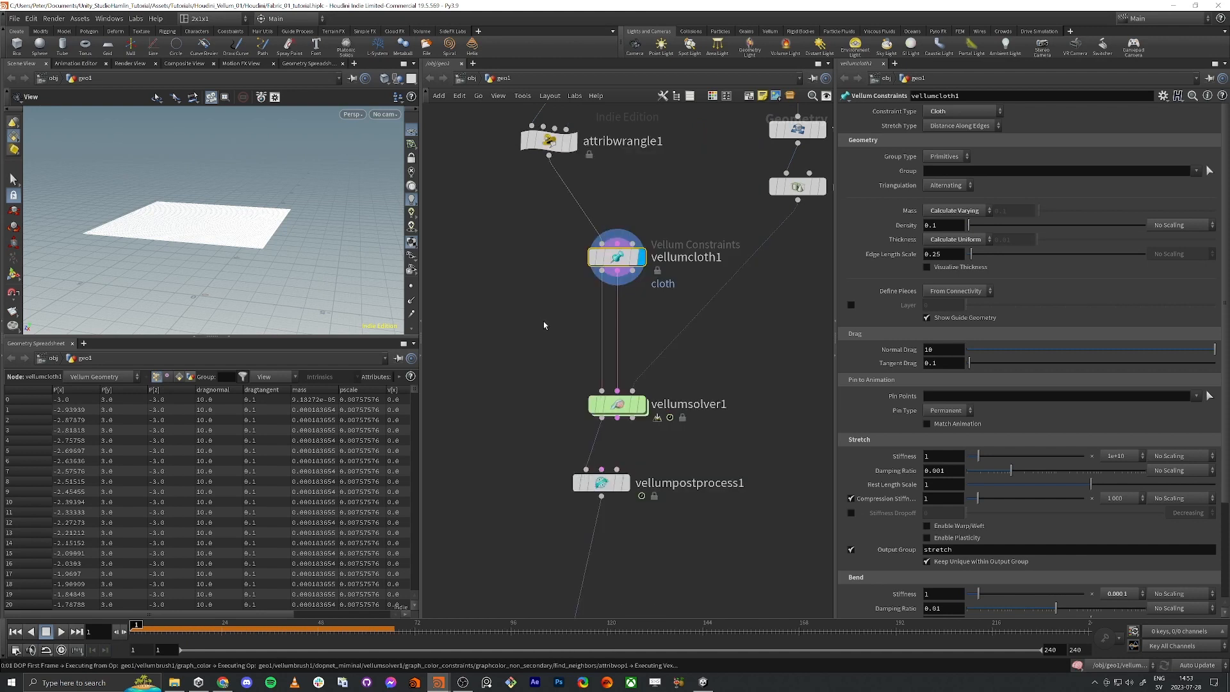
left_click(541, 322)
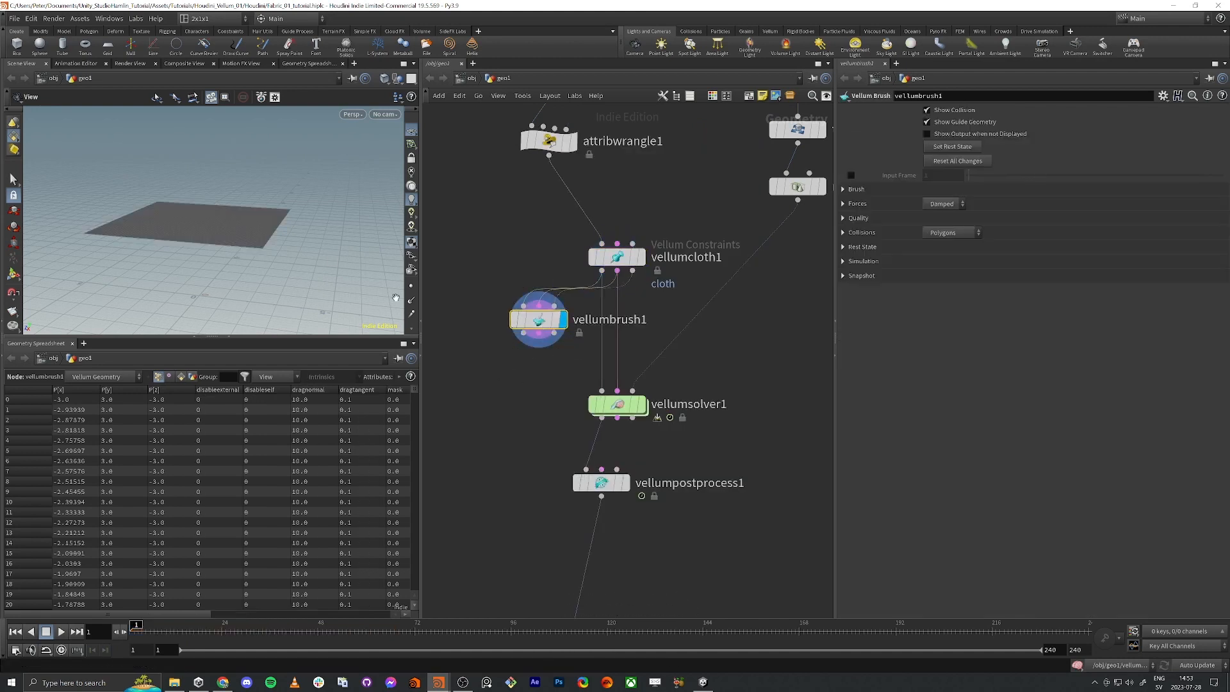
- Activate the Vellum Brush and stroke folds into the flat cloth using the Screen brush shape
left_click_drag(160, 203, 226, 234)
key("Return")
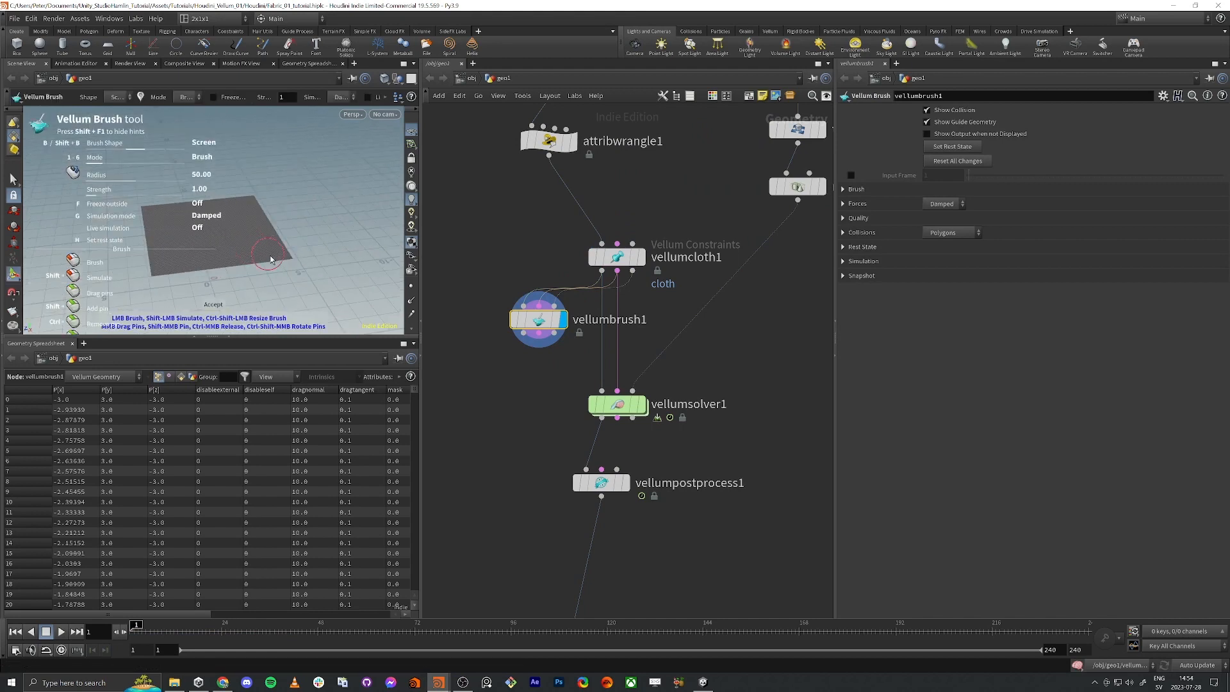
mouse_move(261, 258)
left_mouse_down()
mouse_move(238, 225)
mouse_move(244, 206)
mouse_move(136, 218)
mouse_move(175, 214)
mouse_move(172, 253)
left_mouse_up()
key("space")
right_click_drag(173, 256, 234, 254)
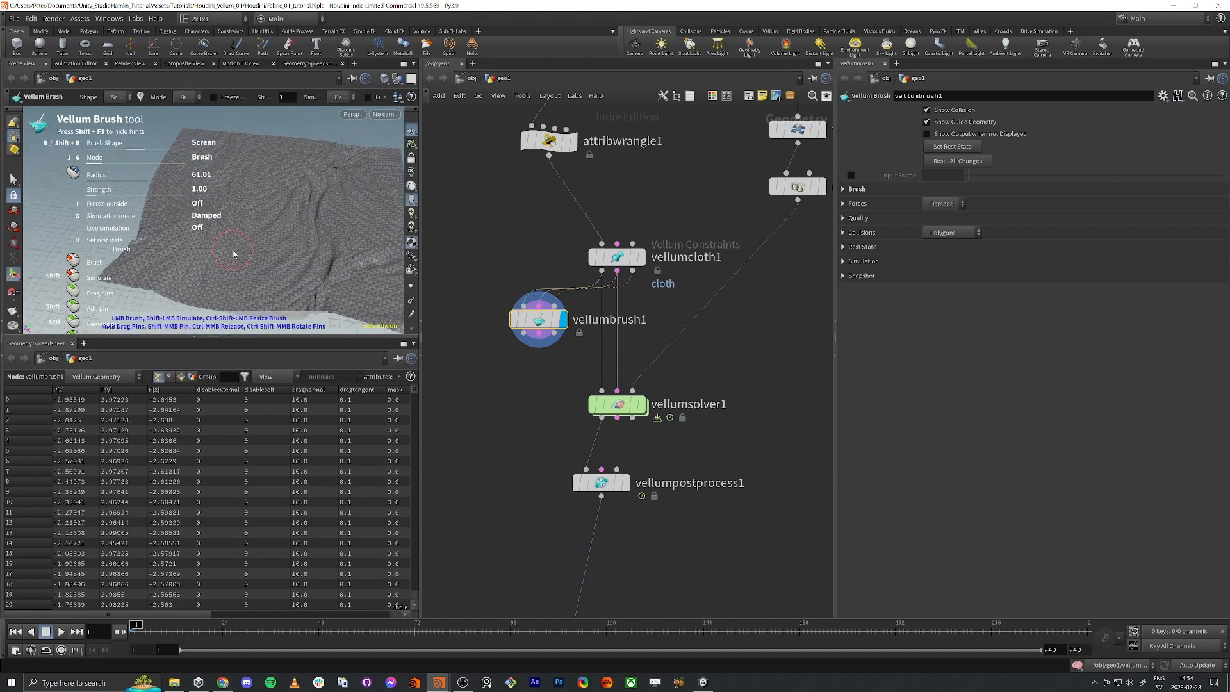
- Switch the brush shape to Connected and brush across the front of the cloth
key("b")
key("space")
right_click_drag(288, 259, 249, 260)
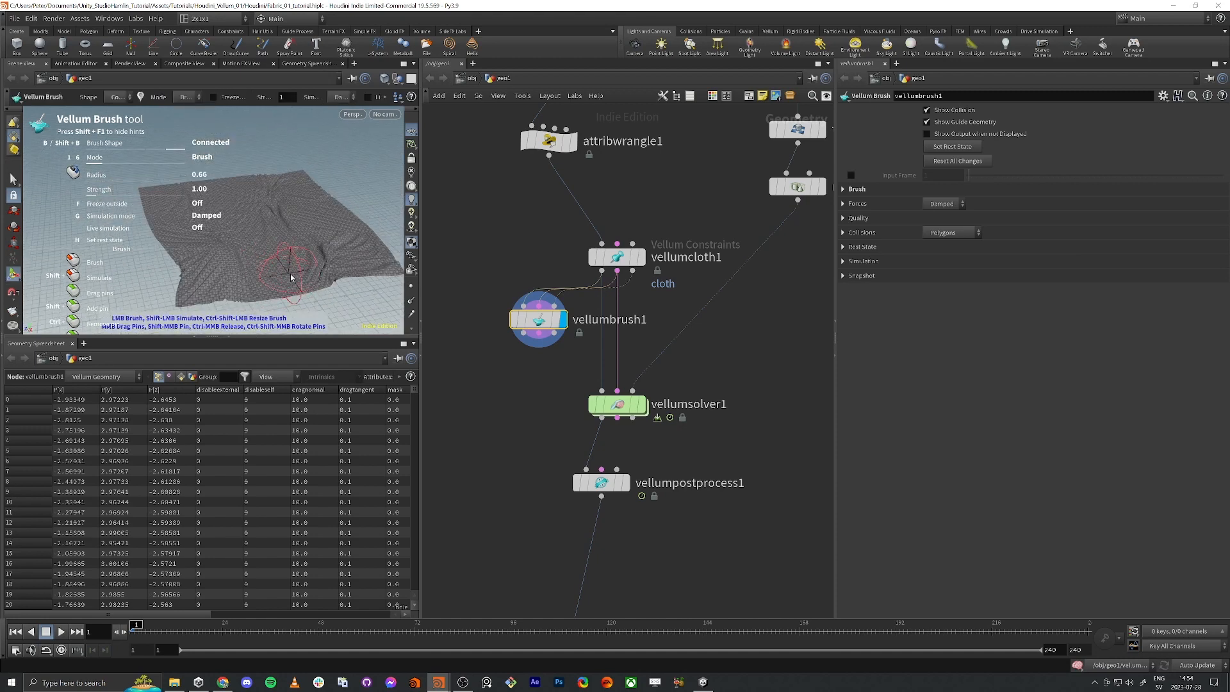
mouse_move(275, 272)
left_mouse_down()
mouse_move(339, 250)
mouse_move(329, 289)
mouse_move(351, 261)
mouse_move(338, 274)
mouse_move(346, 247)
mouse_move(320, 250)
left_mouse_up()
- Undo all brush strokes on the cloth and delete the vellumbrush1 node
key("ctrl+z")
key("ctrl+z")
key("ctrl+z")
key("ctrl+z")
key("ctrl+z")
key("ctrl+z")
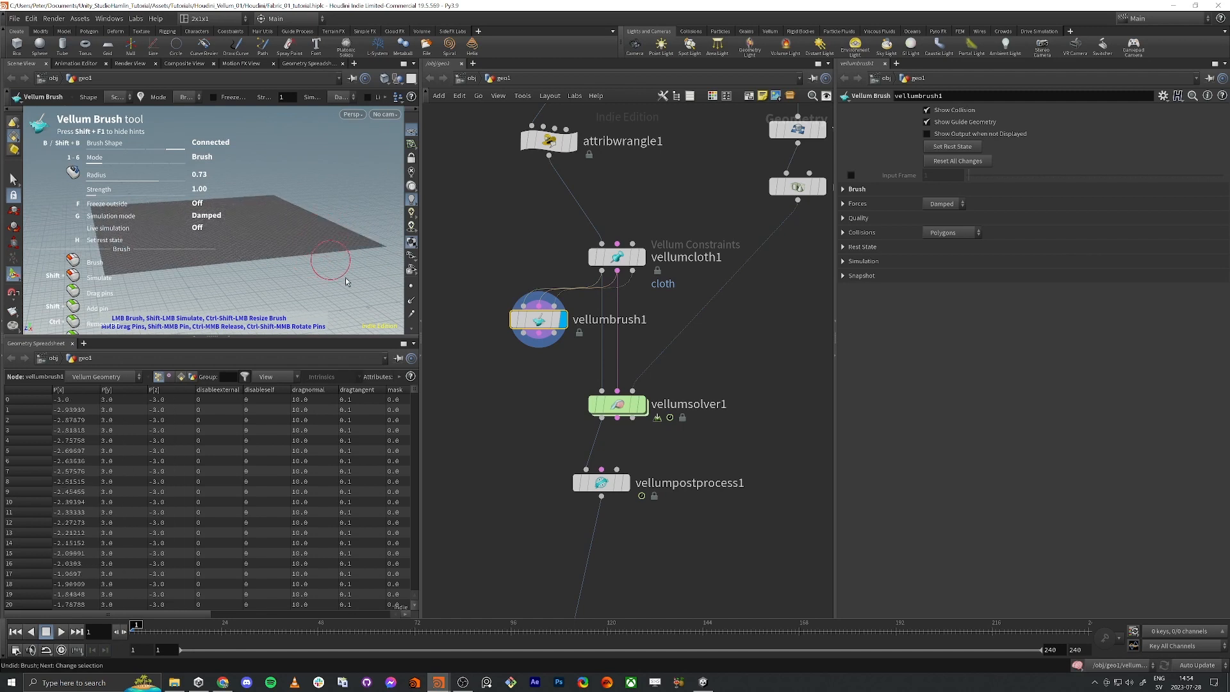
key("Delete")
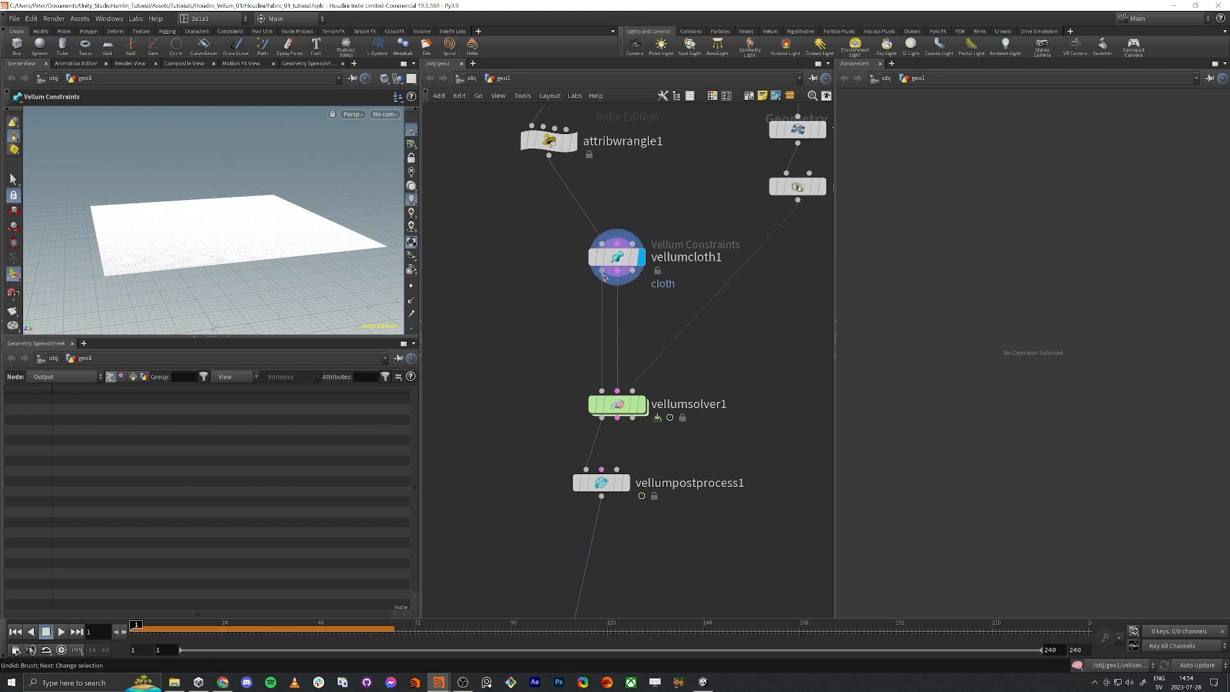
- Place a fresh Vellum Brush node below vellumcloth1, fed by its outputs
key("Tab")
type("vel")
key("Return")
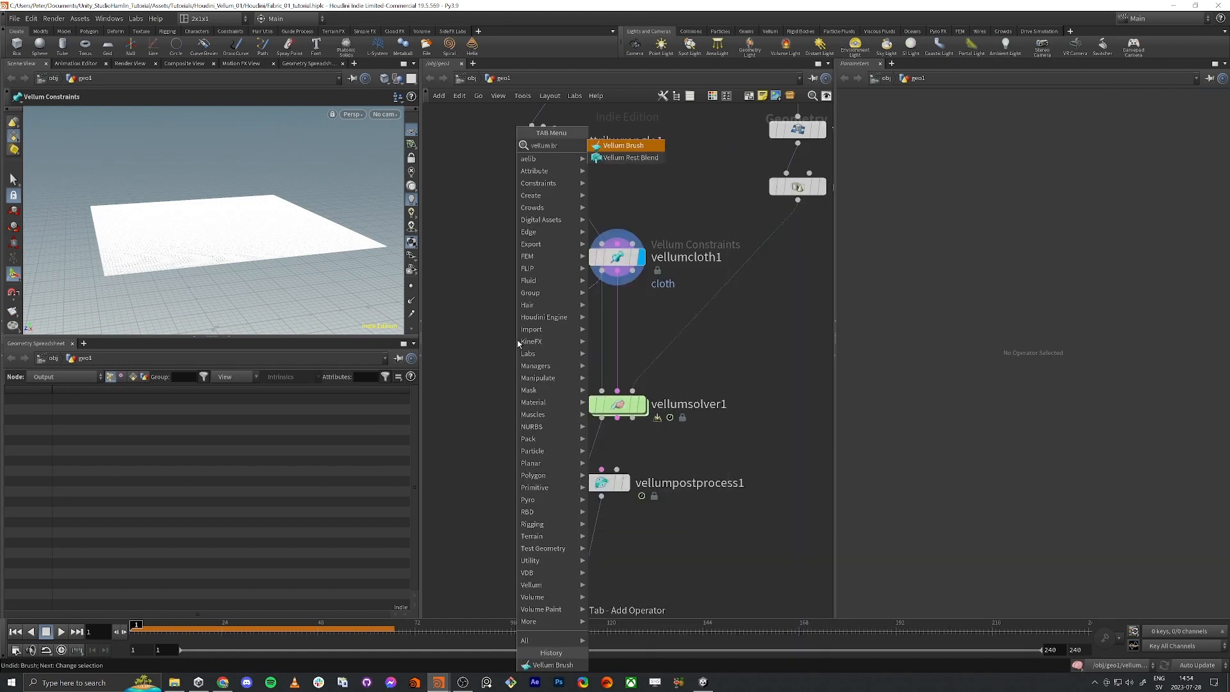
left_click(517, 342)
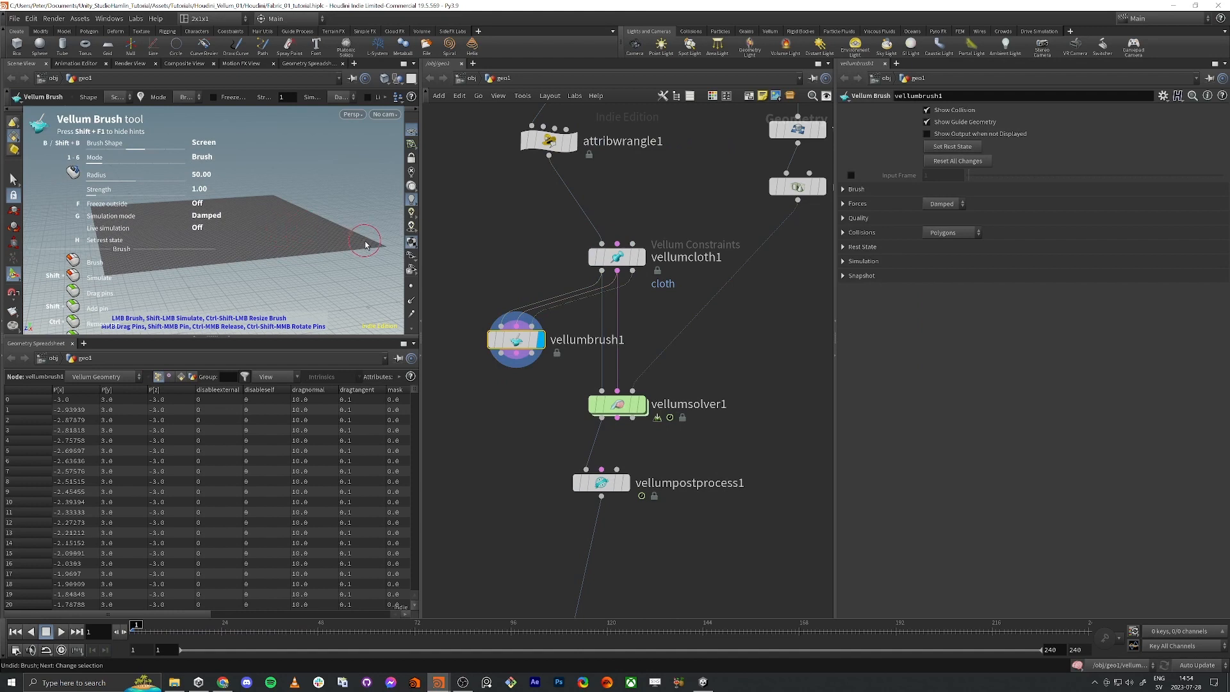
- Brush wrinkles across the cloth with the Screen brush shape at a radius of about 74.44
scroll(365, 244, "up", 5)
mouse_move(342, 241)
left_mouse_down()
mouse_move(295, 266)
mouse_move(323, 252)
mouse_move(297, 253)
mouse_move(283, 221)
mouse_move(226, 253)
mouse_move(224, 167)
mouse_move(263, 137)
left_mouse_up()
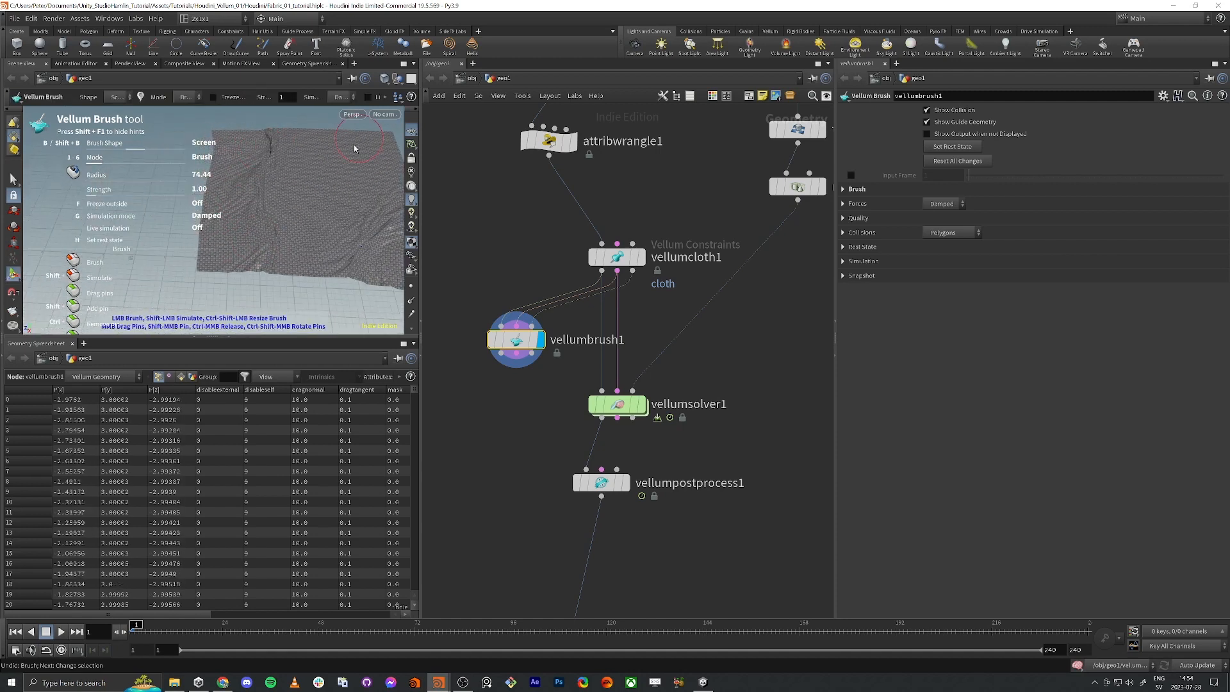
left_click_drag(354, 149, 331, 217)
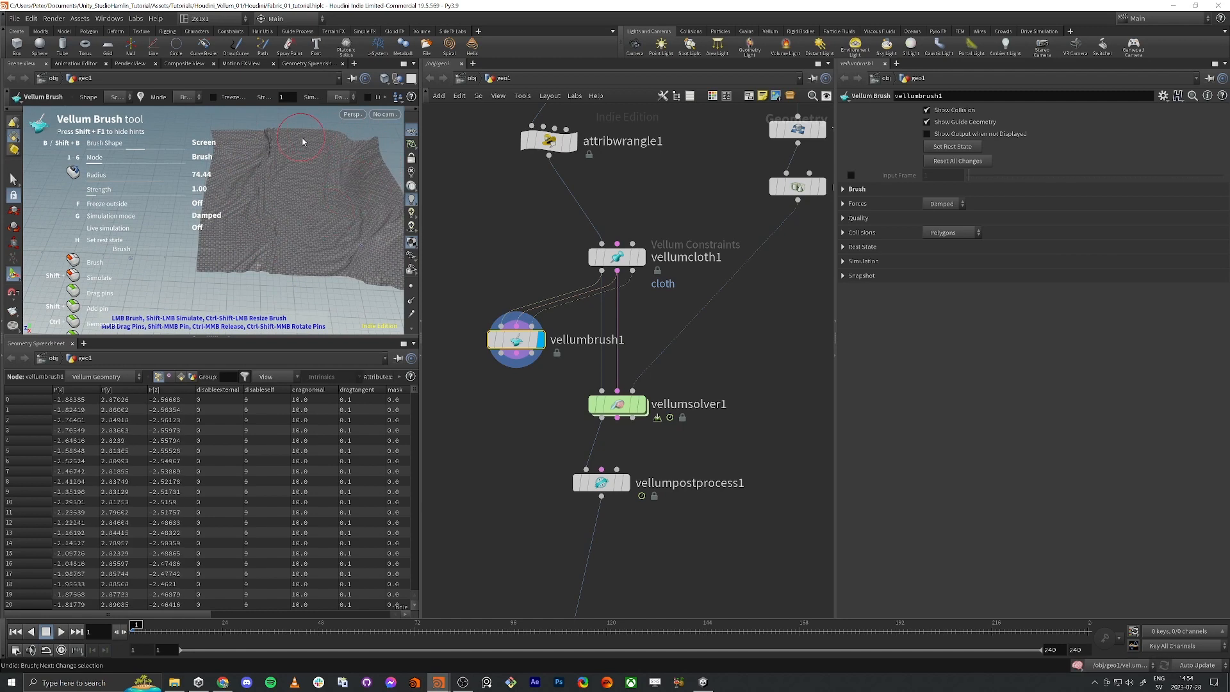
left_click_drag(302, 138, 307, 159)
middle_click_drag(338, 250, 276, 196, "alt")
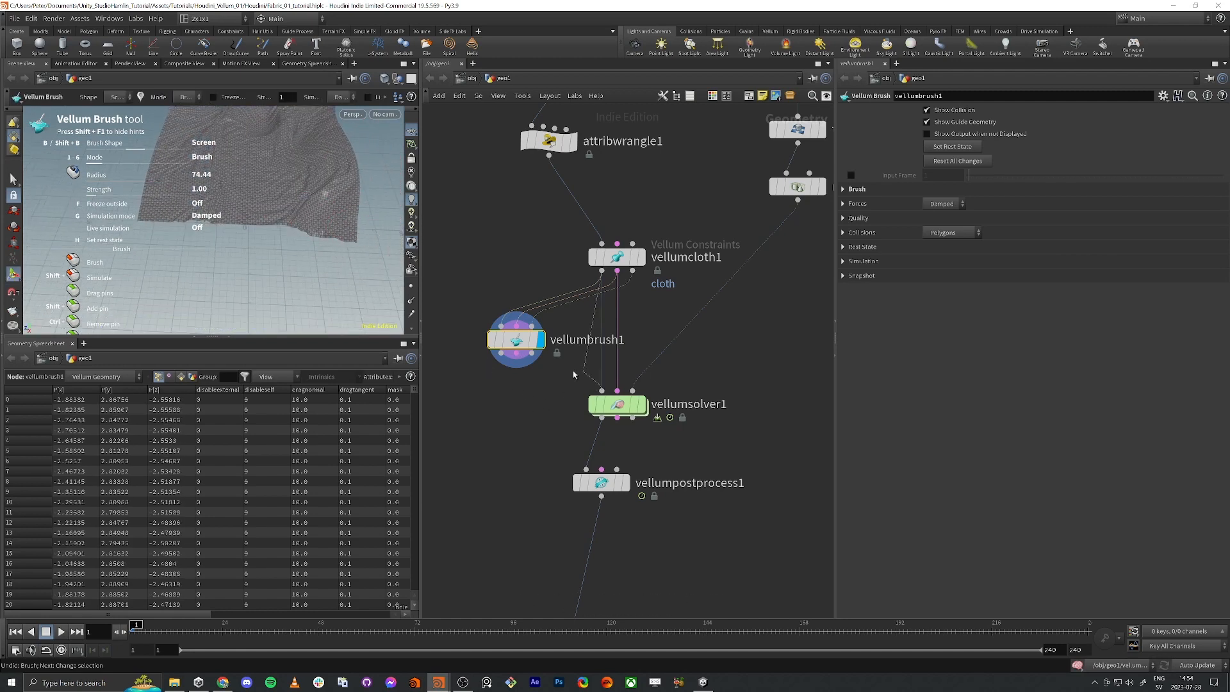
- Connect the vellumbrush1 outputs to the matching vellumsolver1 inputs and display the solver
left_click_drag(516, 367, 617, 391)
left_click(642, 405)
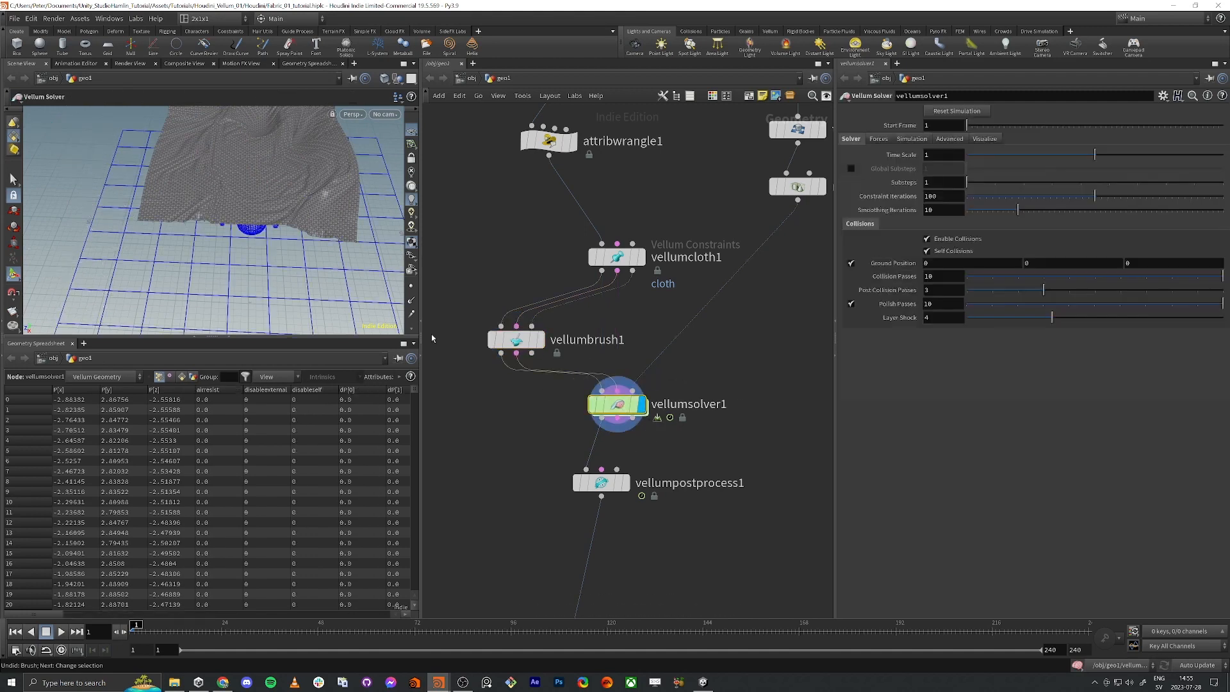
scroll(270, 332, "down", 3)
- Play the Vellum simulation, stop it at frame 66, and inspect the draped cloth from above
left_click(61, 631)
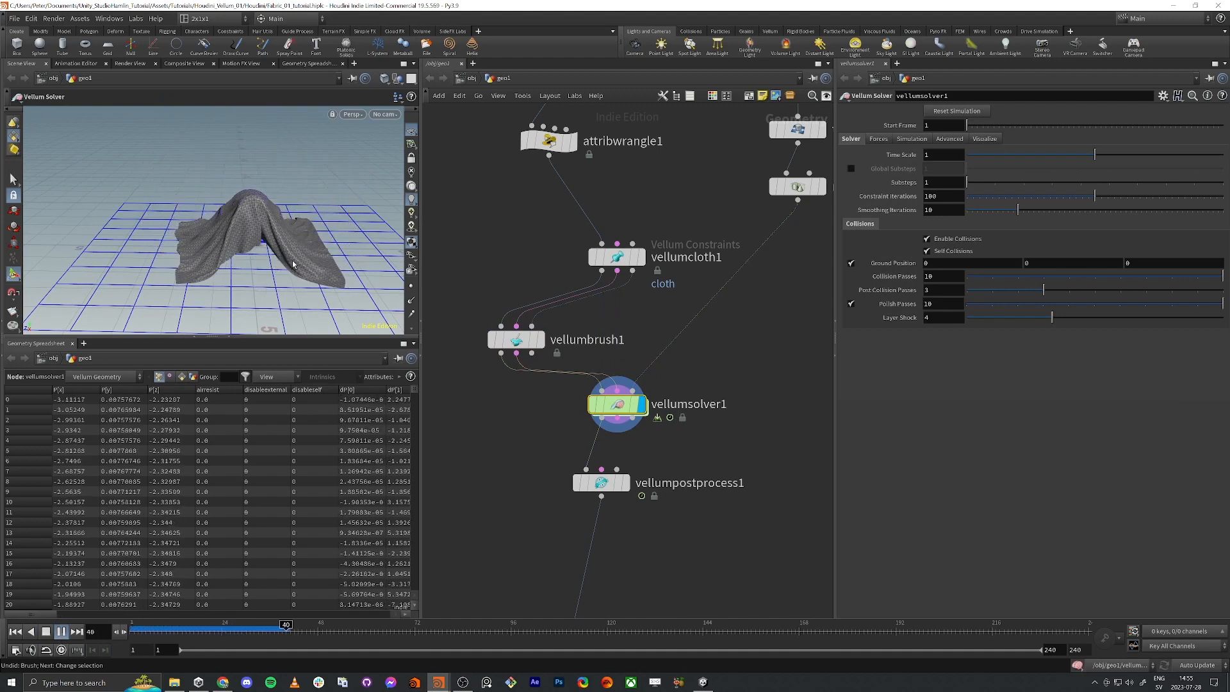
key("Escape")
left_click_drag(269, 218, 217, 241)
key("Escape")
key("Return")
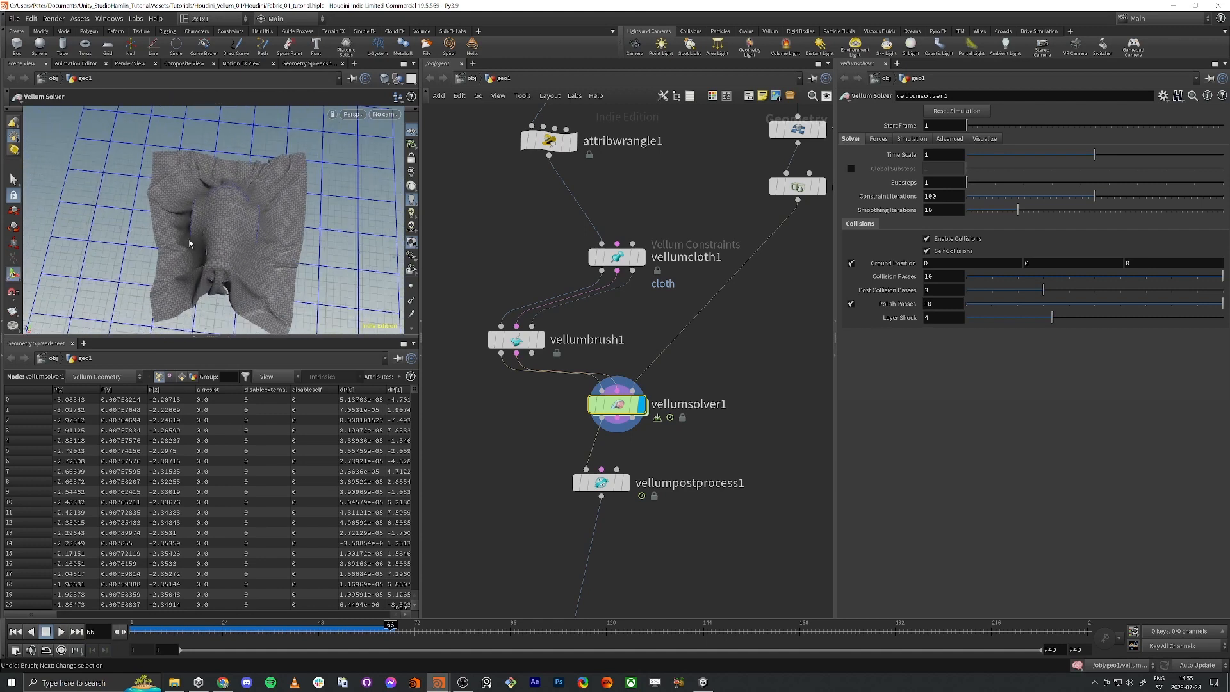
left_click_drag(201, 236, 203, 198, "alt")
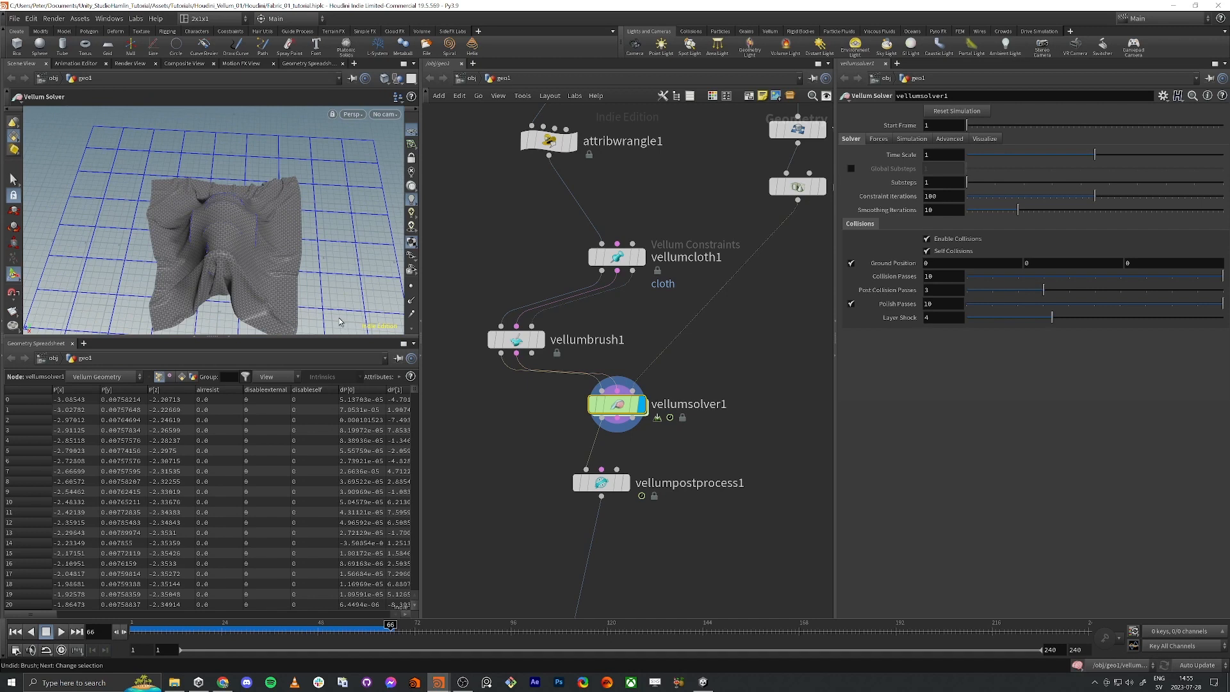
- Move the vellumpostprocess1 node farther below the solver and set the current frame to 60
middle_click_drag(604, 483, 608, 379)
left_click_drag(605, 378, 621, 455)
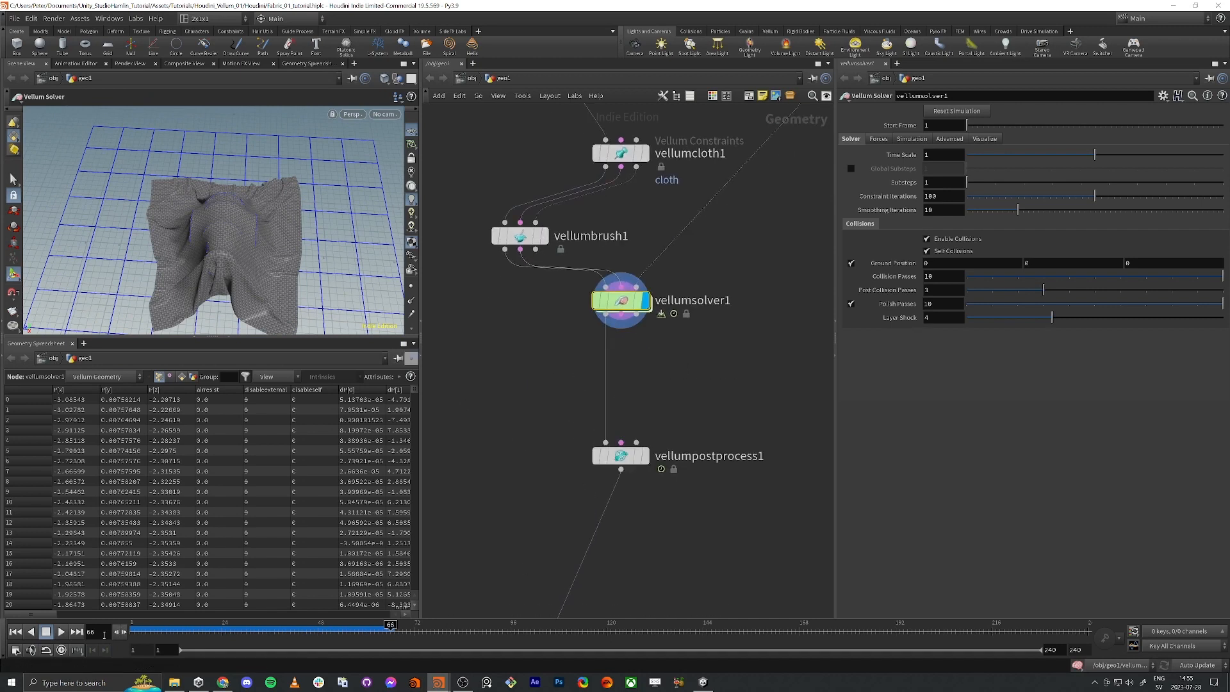
type("60")
key("Return")
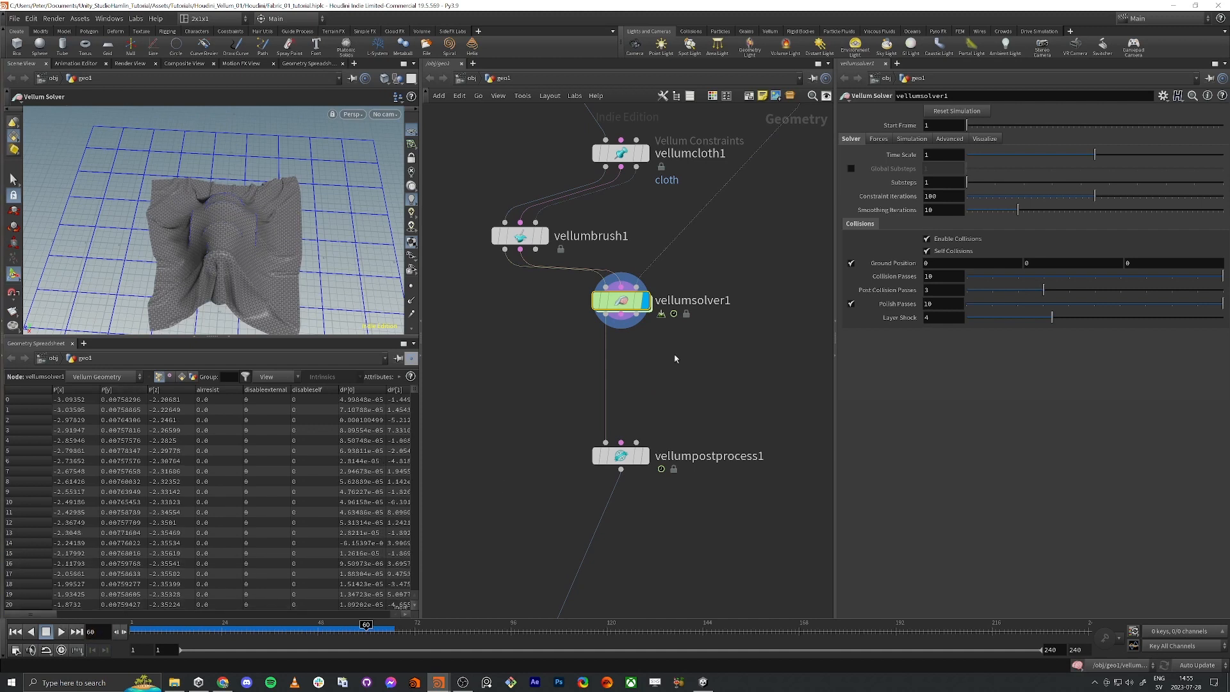
- Add a Time Shift node fed by the first output of vellumsolver1
key("Tab")
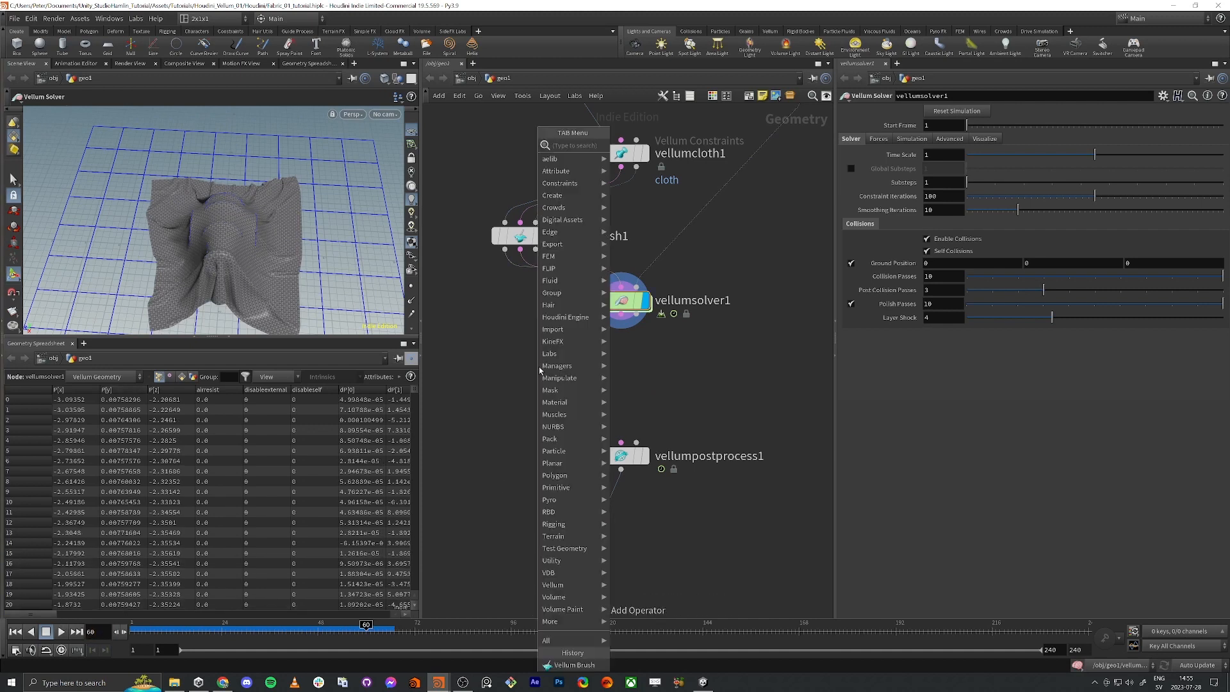
type("time s")
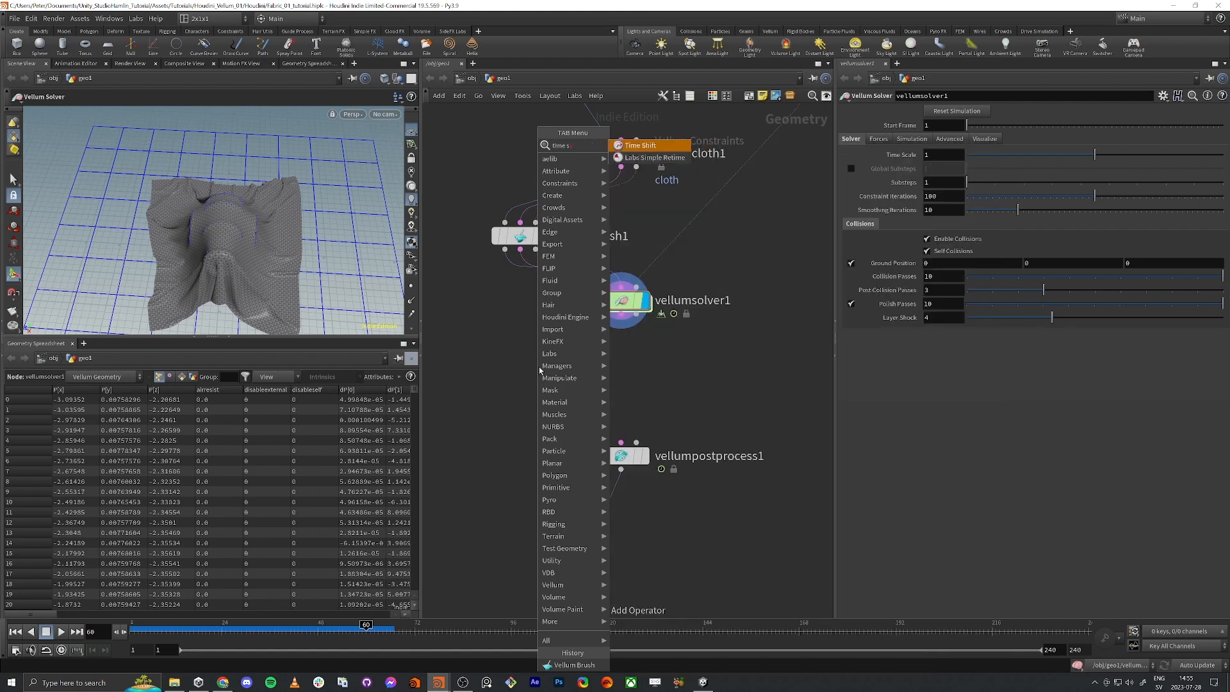
key("Return")
left_click(539, 366)
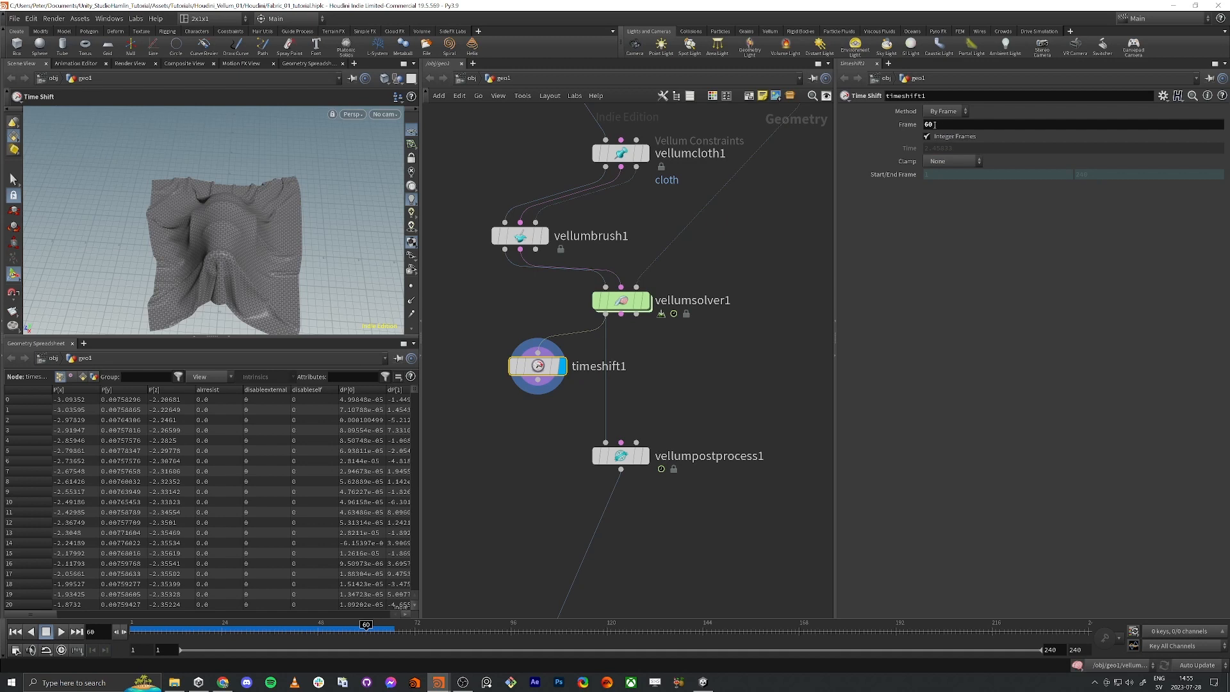
- Remove the expression from the Time Shift's Frame parameter, leaving a fixed value of 60
key("ctrl+z")
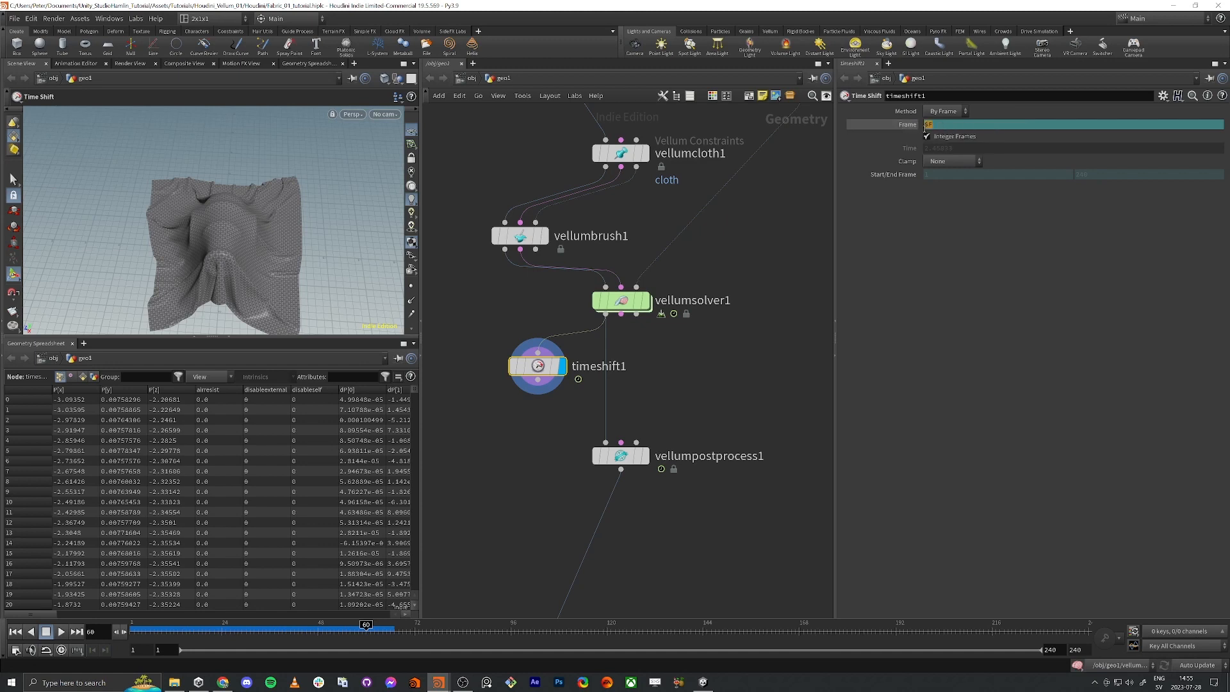
left_click(928, 126)
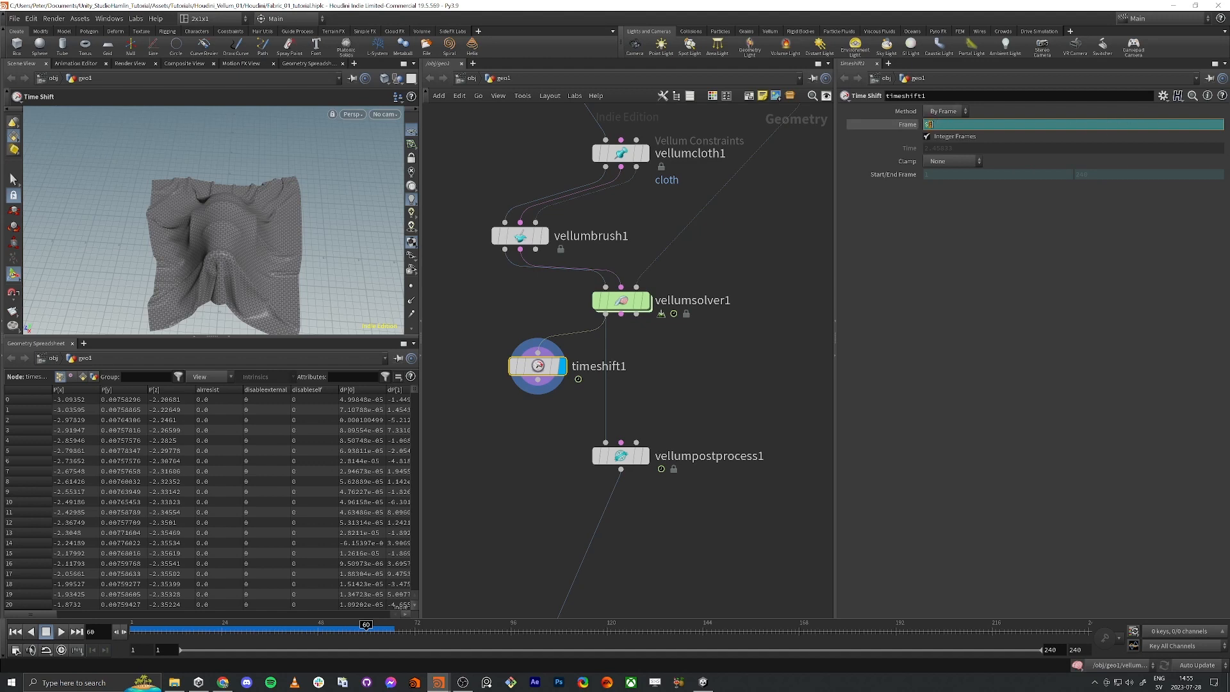
left_click(908, 126, "ctrl+shift")
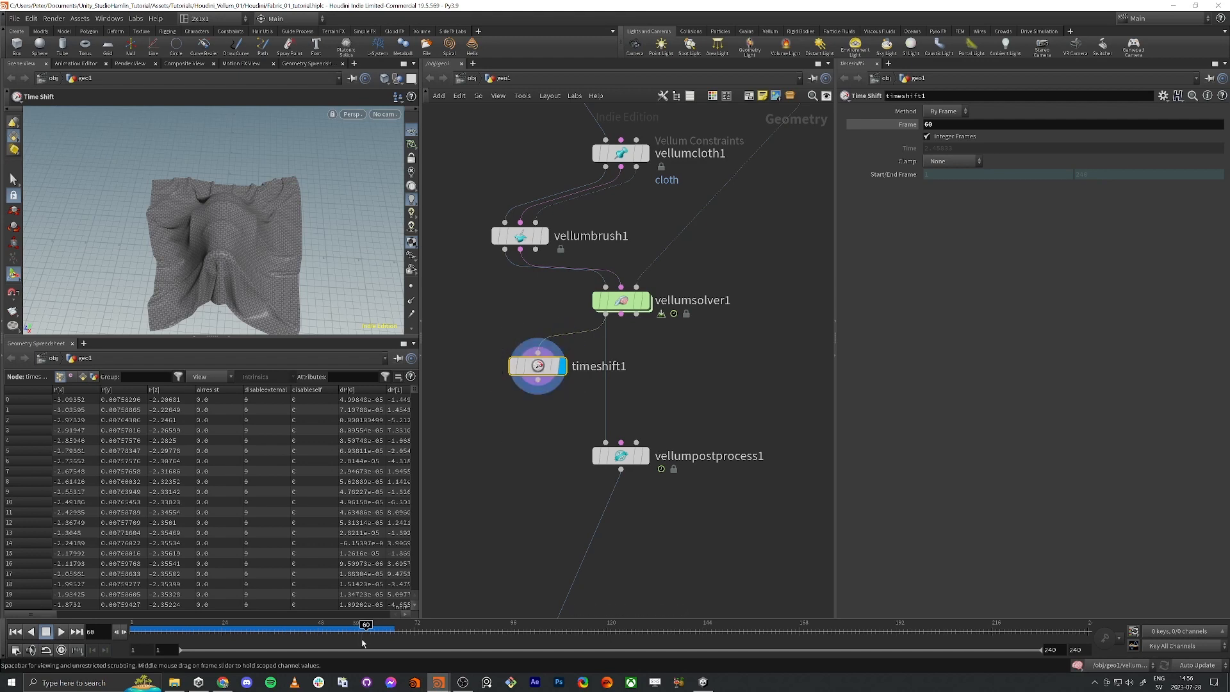
- Scrub the timeline to several earlier frames to check the Time Shift's output
left_click(286, 634)
left_click_drag(263, 639, 306, 631)
mouse_move(626, 307)
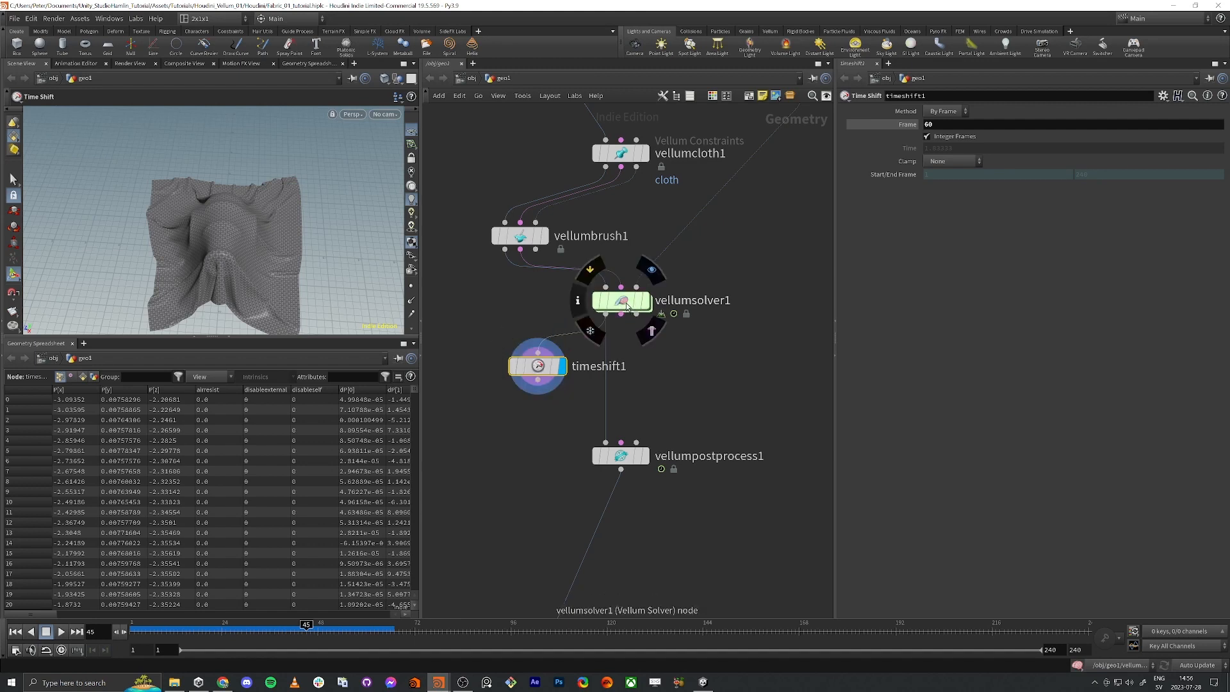
left_click(148, 633)
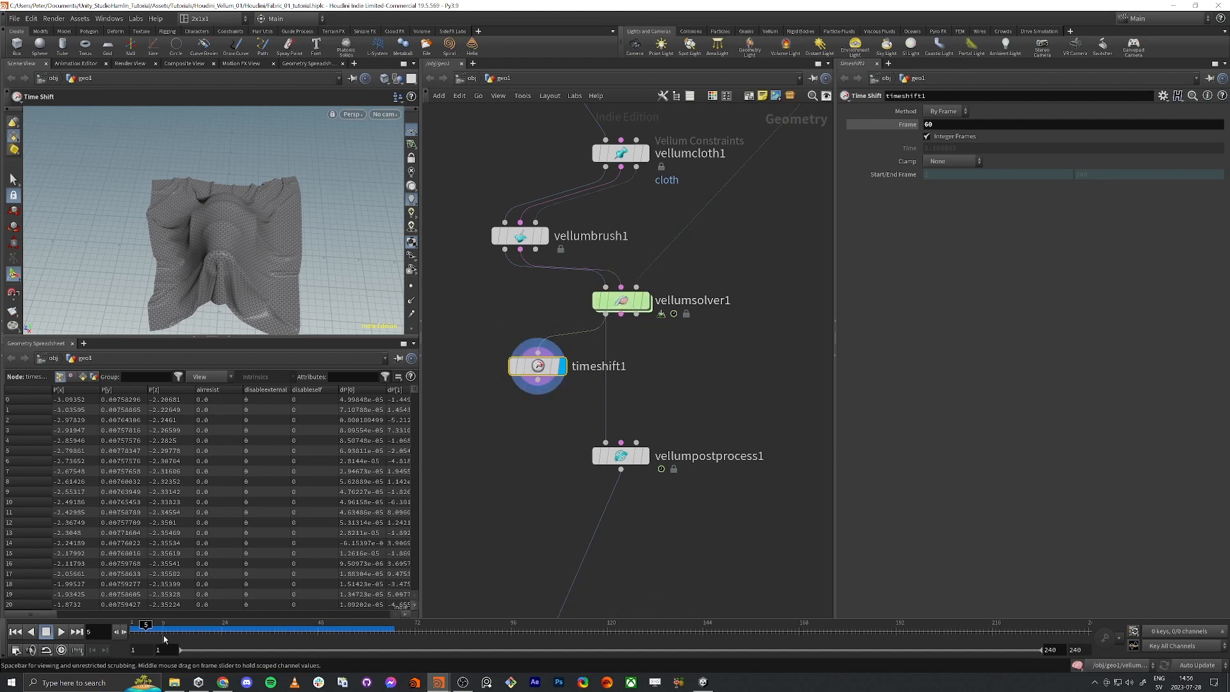
- Move the vellumpostprocess1, normal1, transform1 and FBX output nodes farther down the network to leave room below timeshift1
middle_click_drag(495, 473, 524, 394)
scroll(524, 394, "down", 1)
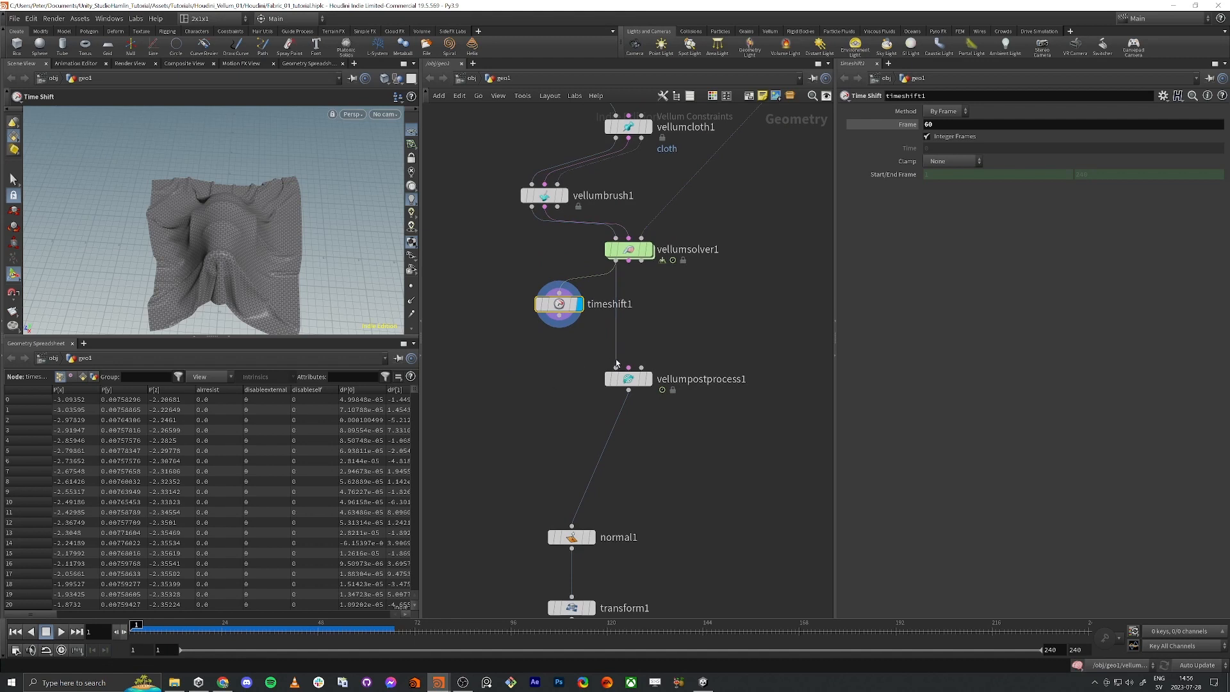
left_click_drag(629, 387, 623, 473)
middle_click_drag(568, 455, 582, 302)
scroll(582, 303, "down", 2)
left_click_drag(544, 292, 676, 521)
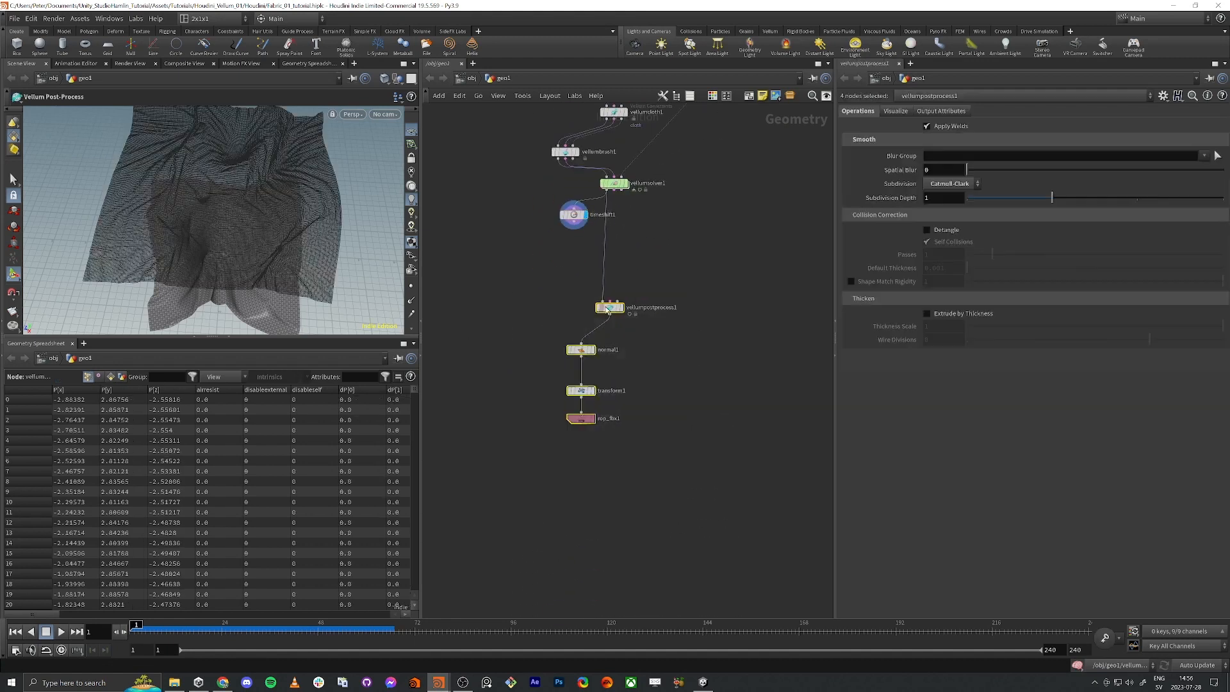
left_click_drag(607, 310, 608, 488)
left_click(561, 302)
scroll(564, 307, "up", 4)
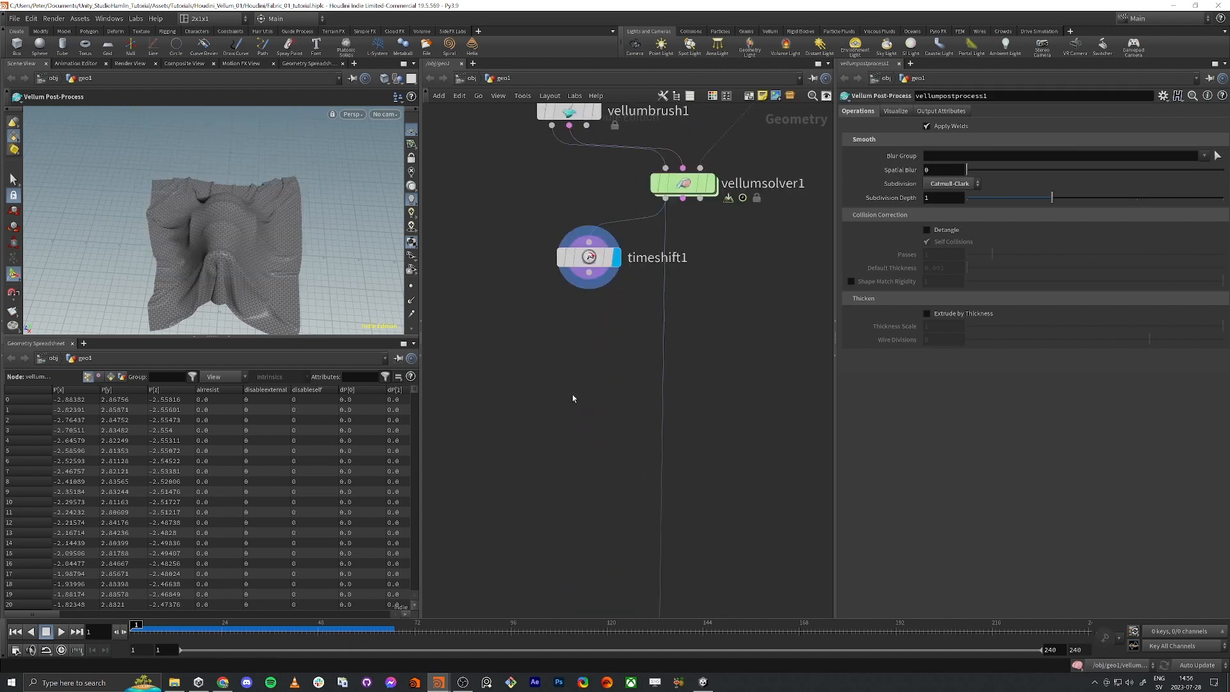
- Add a Clean node fed by timeshift1 and display its output
middle_click_drag(611, 351, 612, 347)
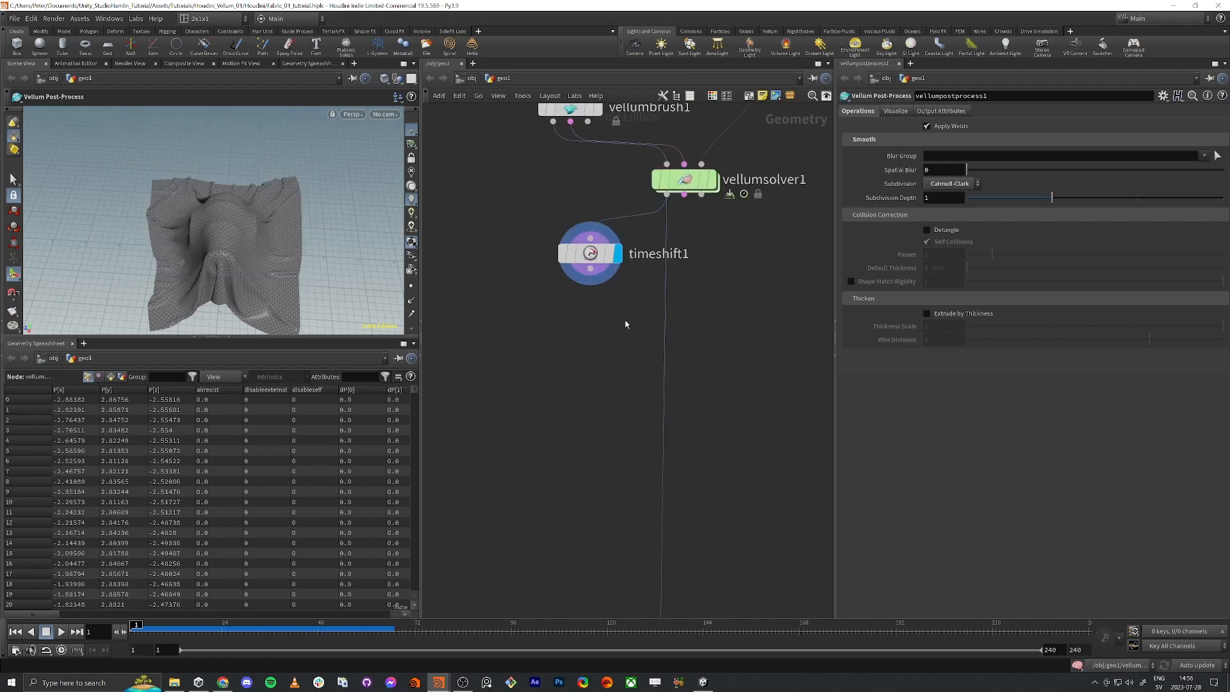
key("Tab")
type("cke")
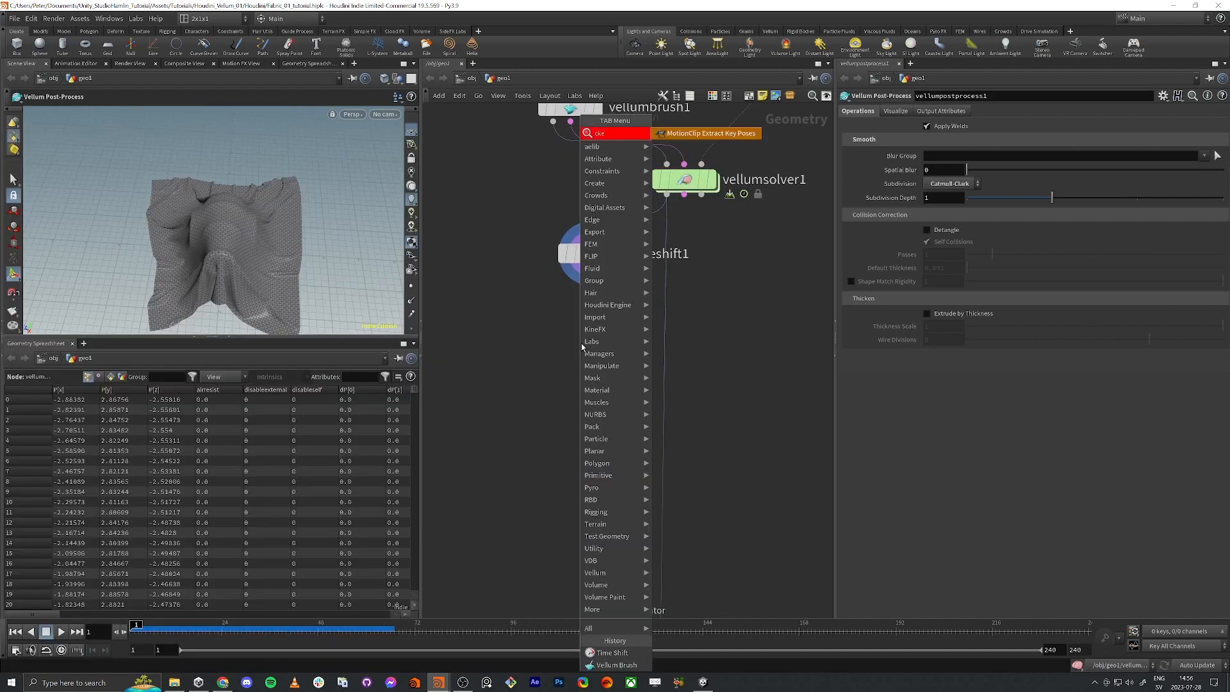
key("BackSpace")
key("BackSpace")
type("lean")
key("Return")
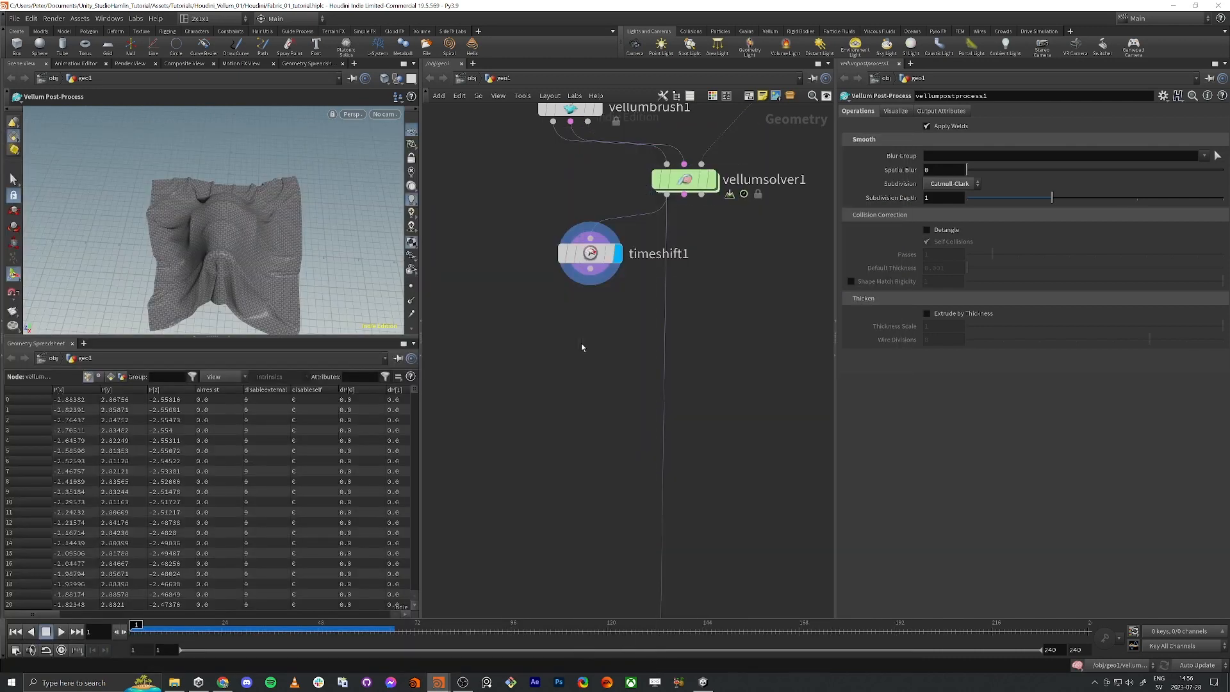
left_click(581, 344)
left_click(608, 344)
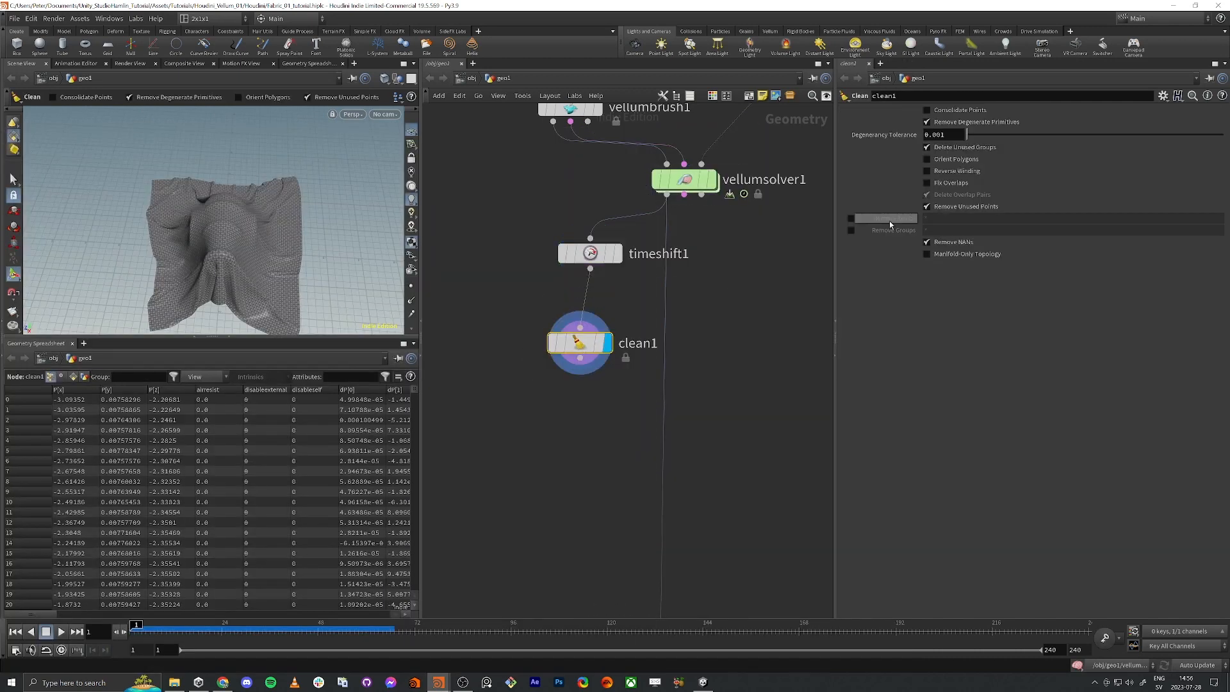
- Enable Remove Attribs on the Clean node with the pattern "* ^uv" so every attribute except uv is deleted
left_click(850, 218)
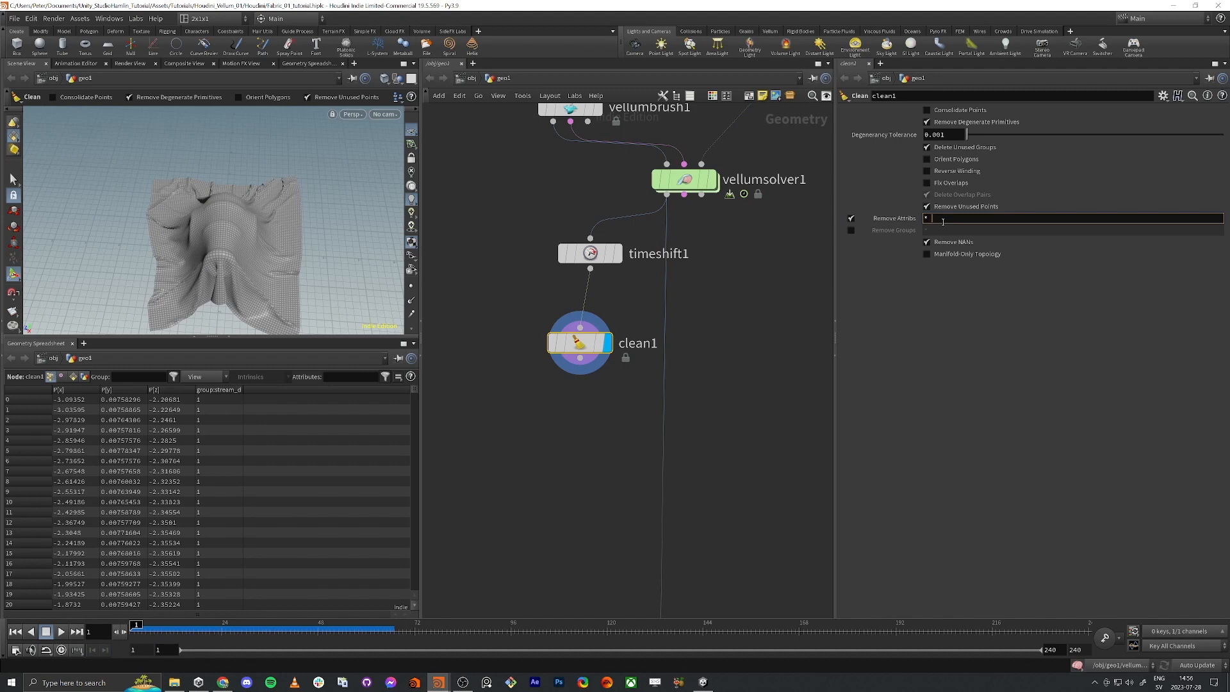
type("*")
key("Return")
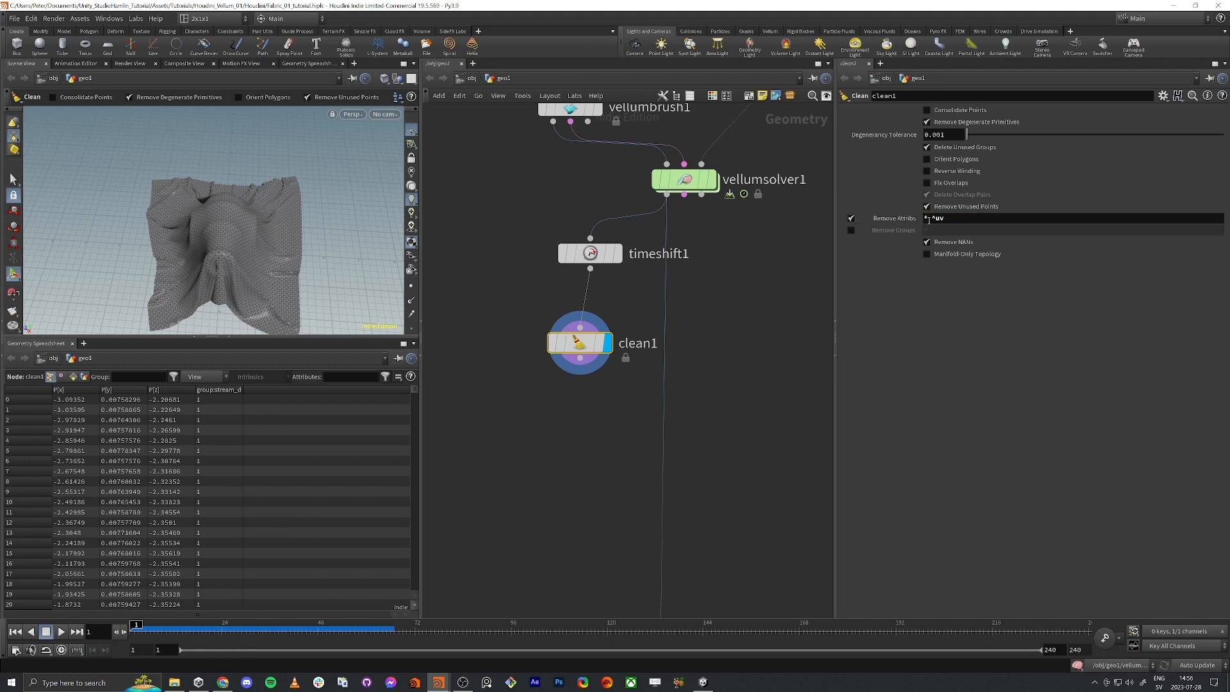
left_click(931, 220)
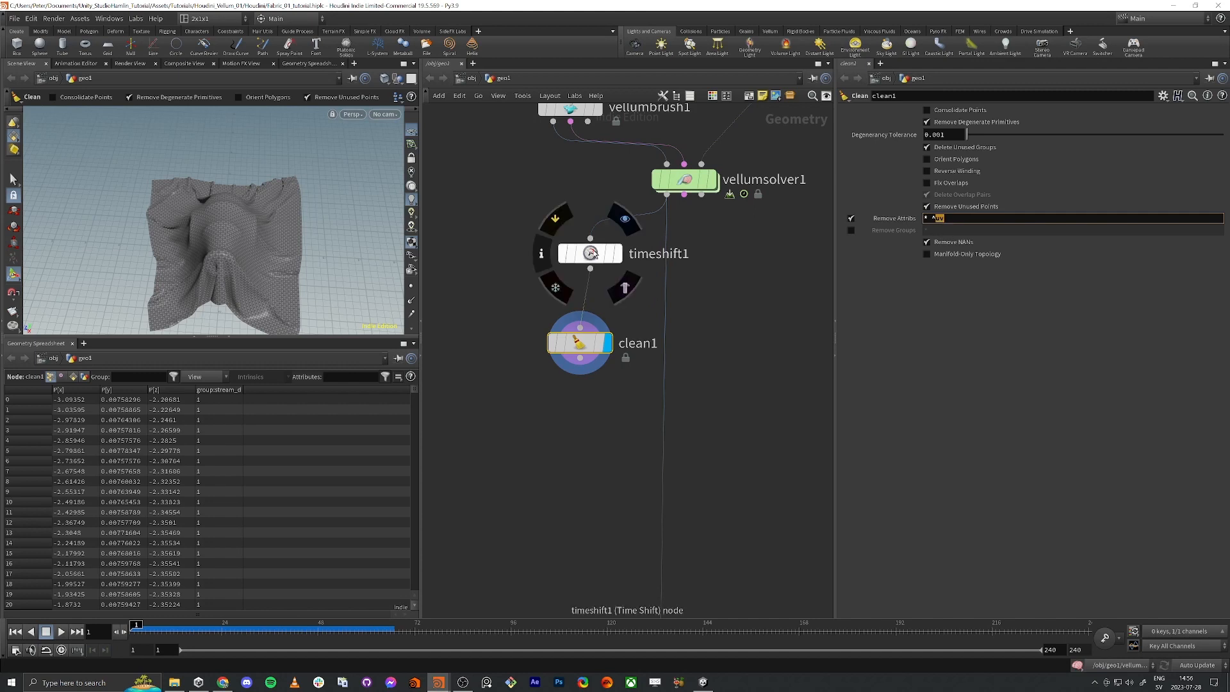
- Compare the attribute lists in the node information of timeshift1 and clean1
middle_click(592, 253)
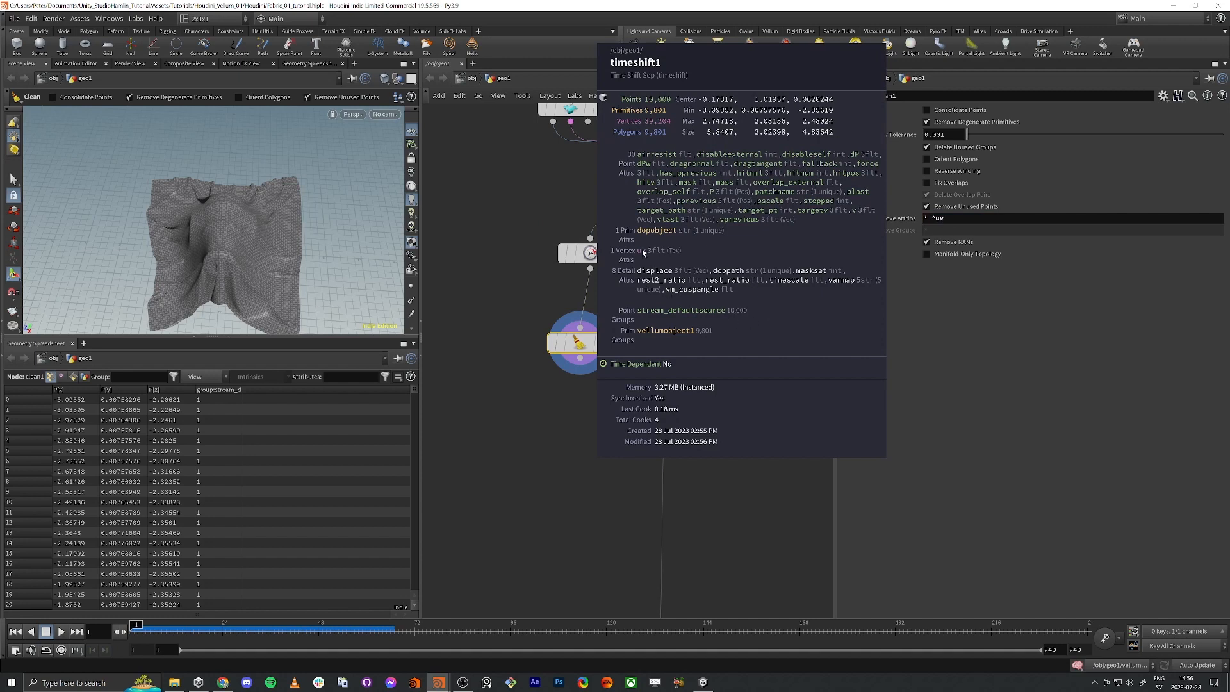
mouse_move(585, 347)
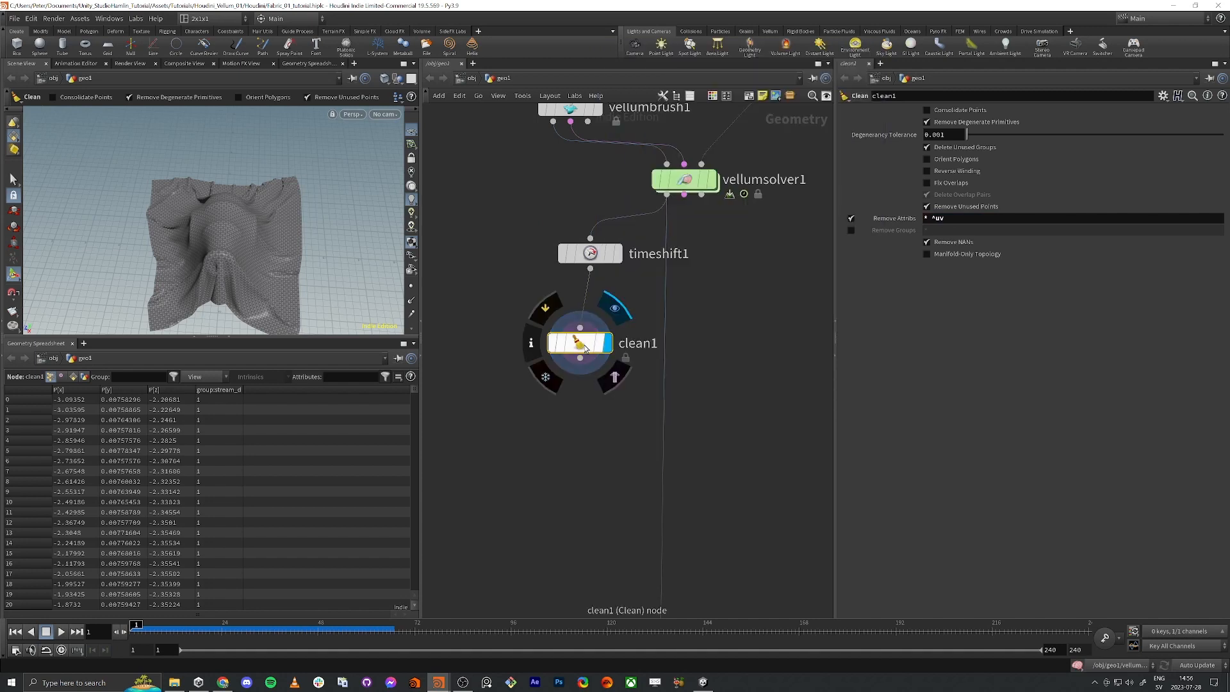
middle_click(579, 347)
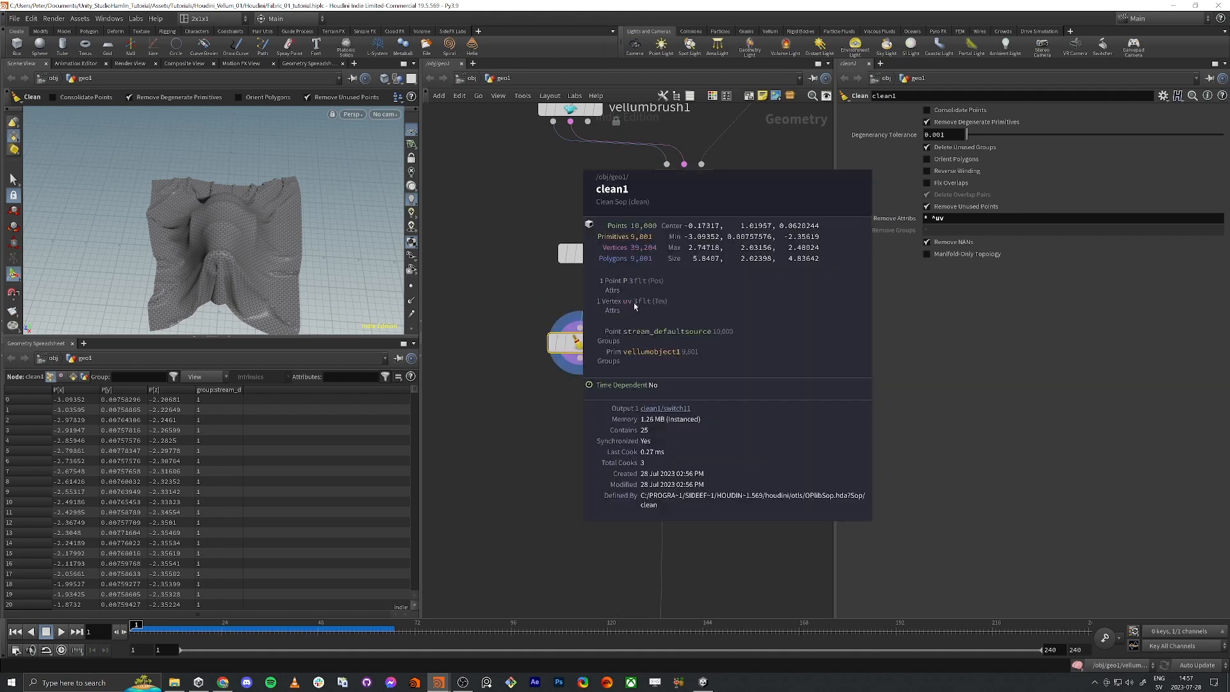
- Add a Vellum Configure Cloth node fed by clean1 and display it
middle_click_drag(557, 373, 581, 341)
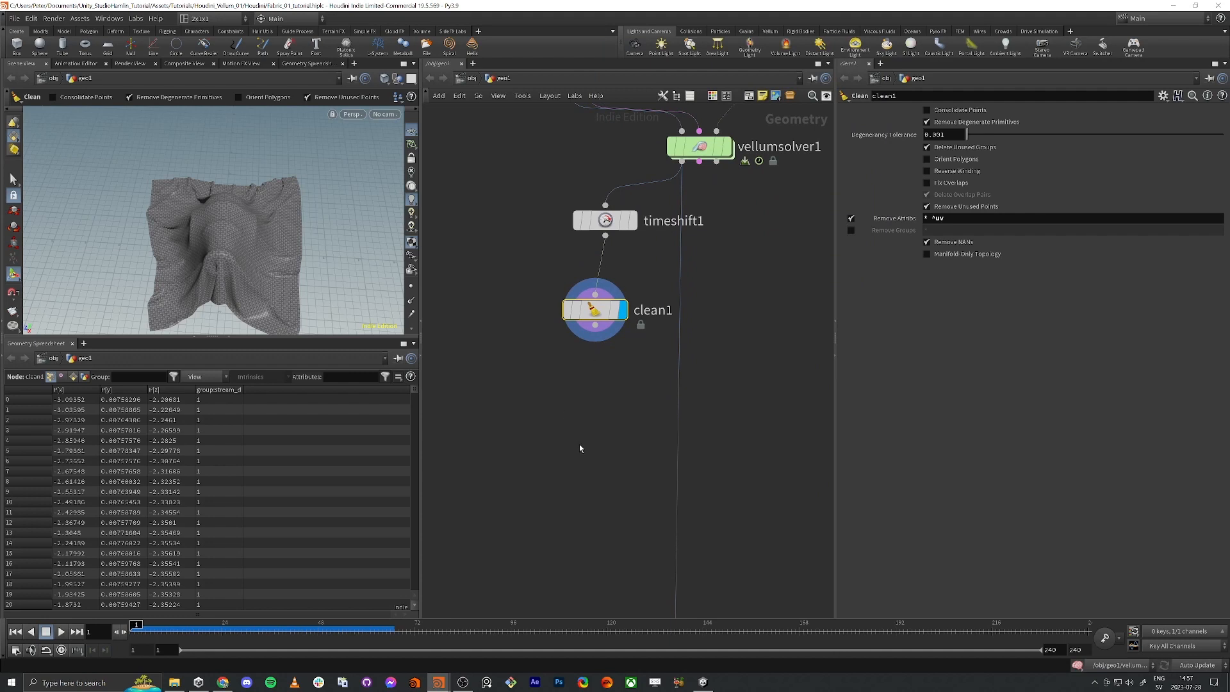
middle_click_drag(579, 444, 592, 423)
left_click(608, 310)
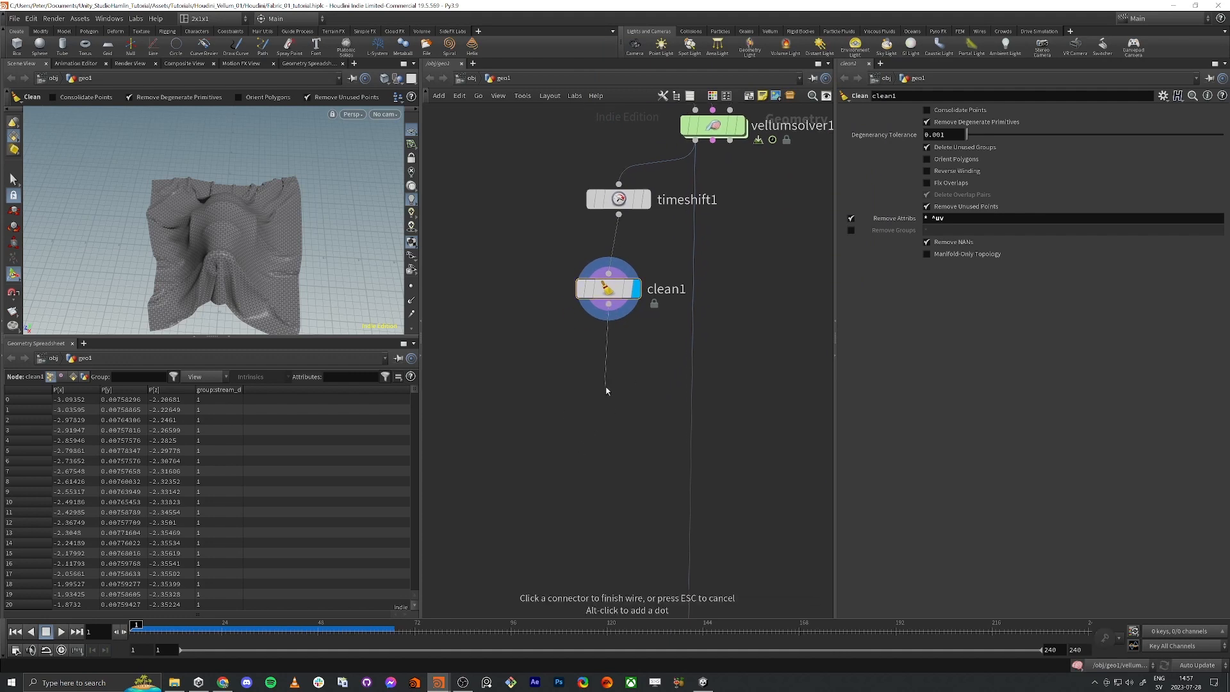
key("Tab")
type("vel c")
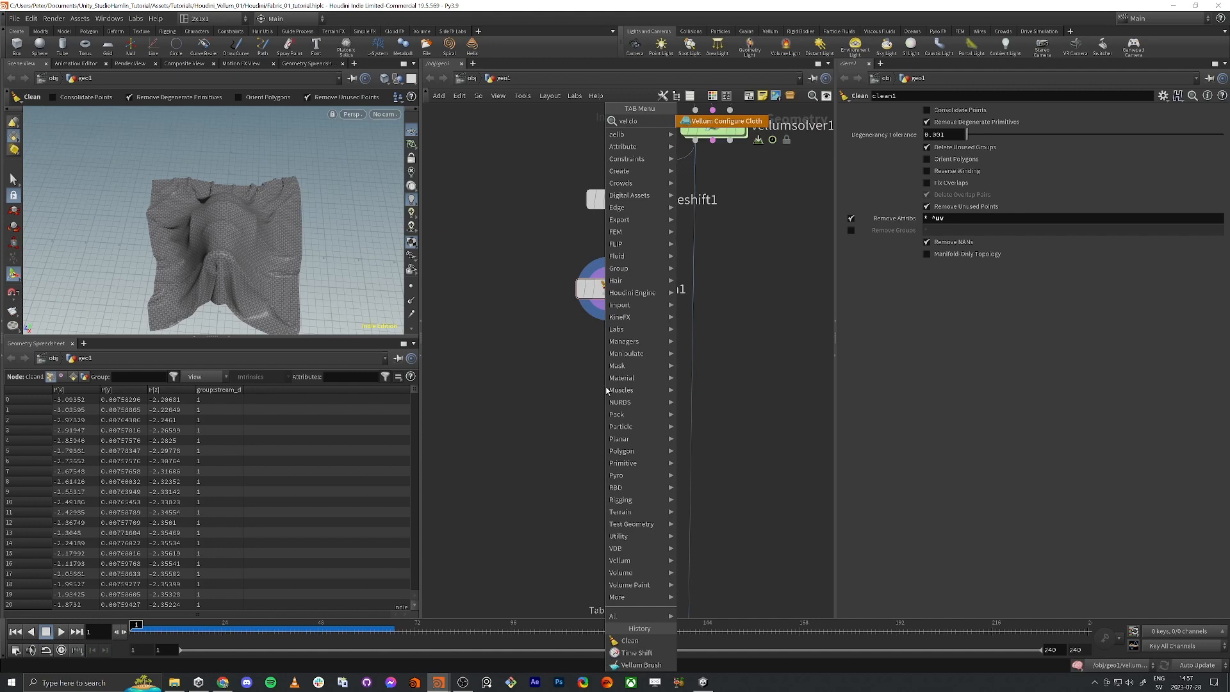
key("Return")
left_click(606, 387)
scroll(996, 497, "down", 5)
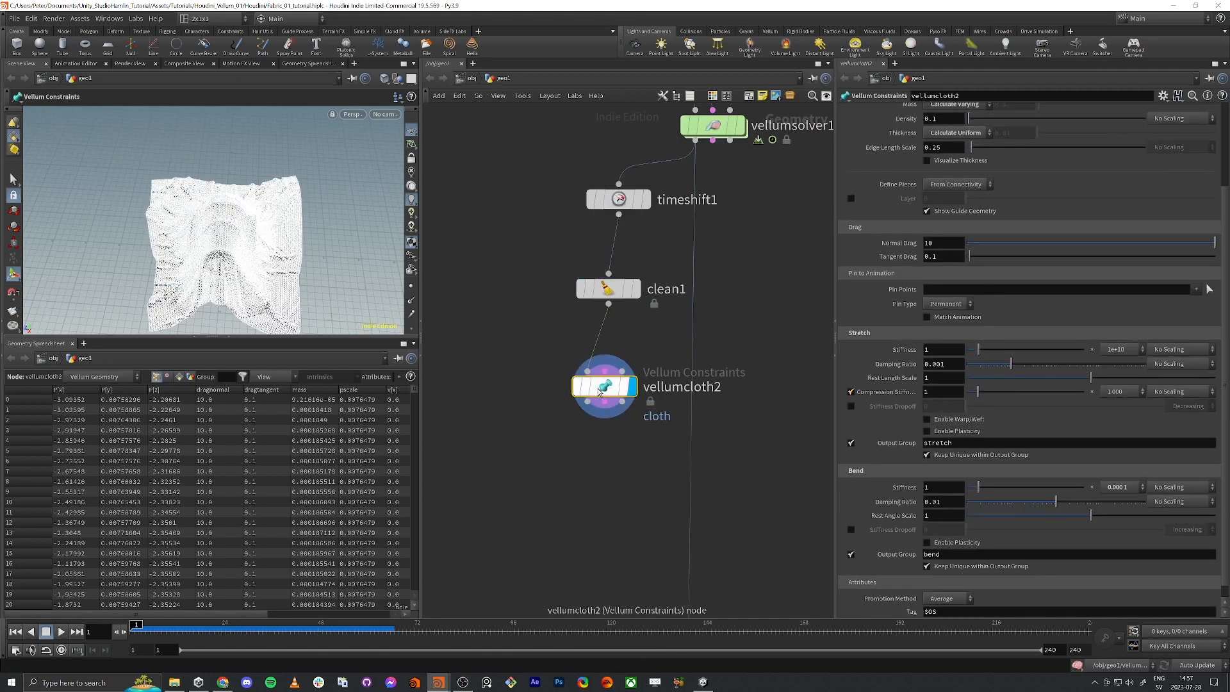
- Add a Vellum Brush node below vellumcloth2, wired to its outputs, and display it
middle_click_drag(632, 395, 648, 295)
key("Tab")
type("v")
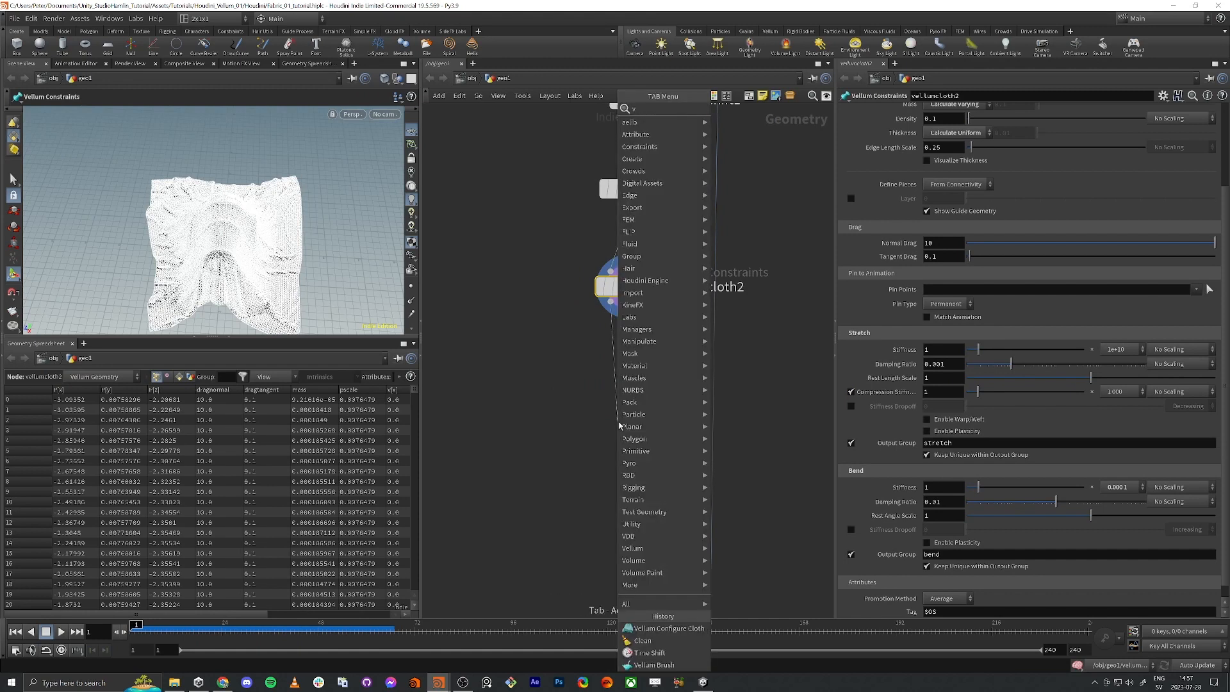
type("el v")
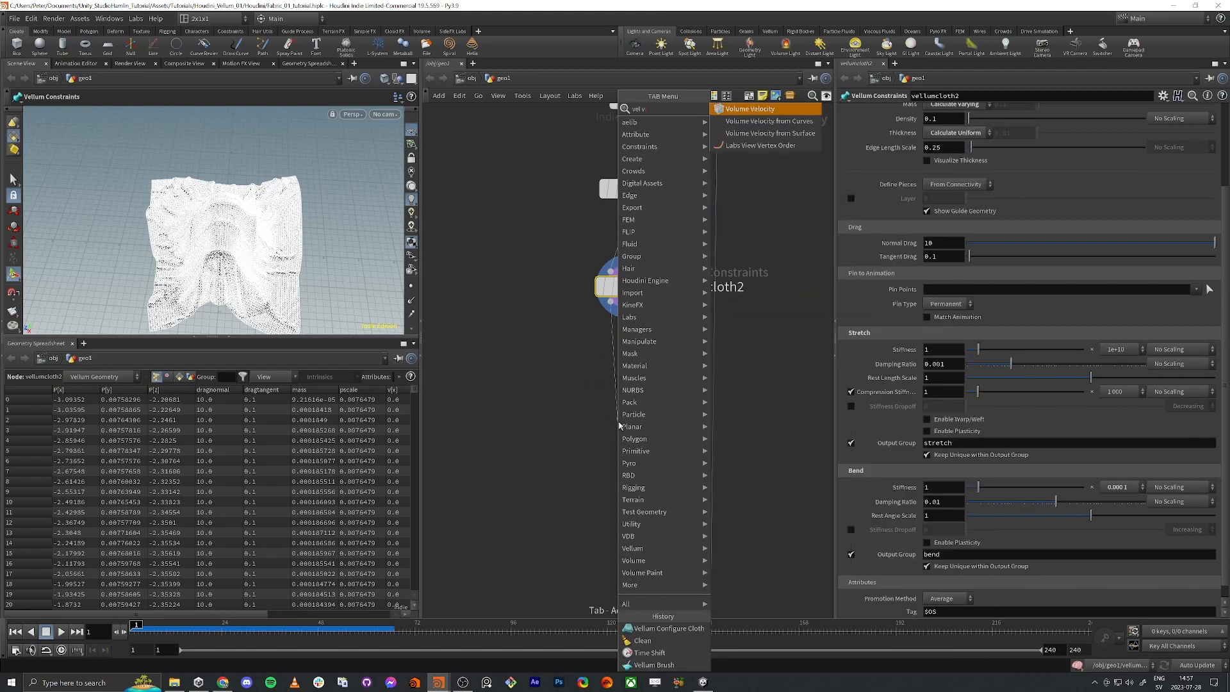
key("Escape")
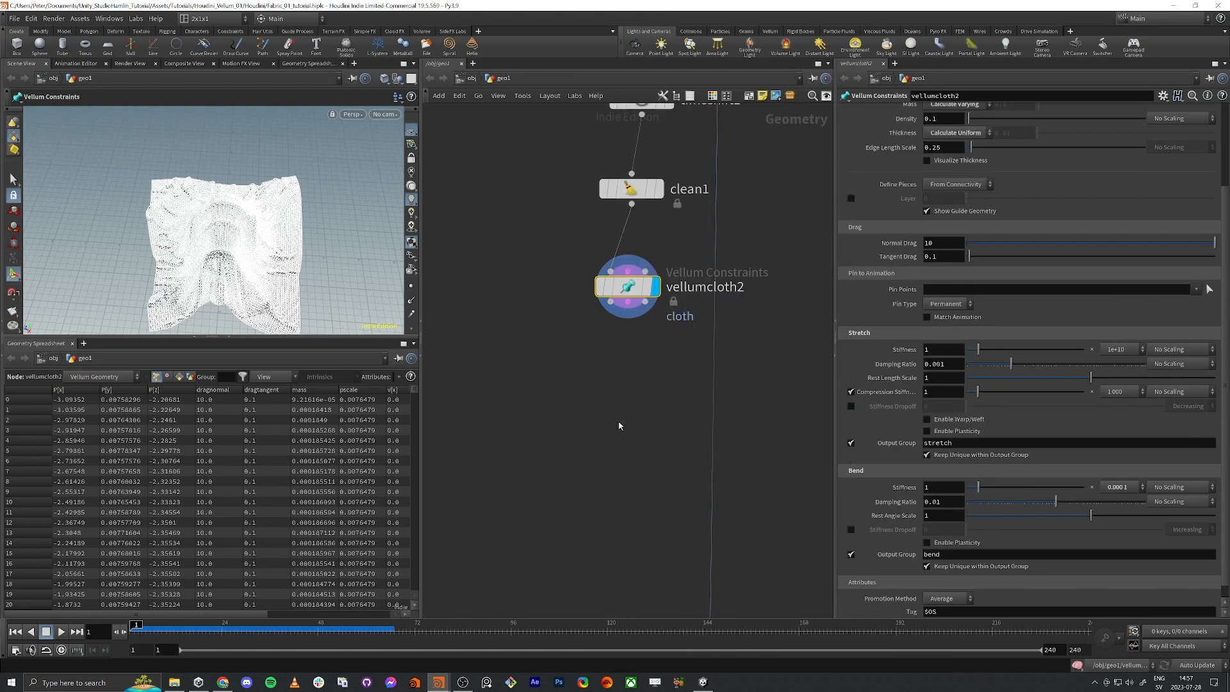
left_click(619, 426)
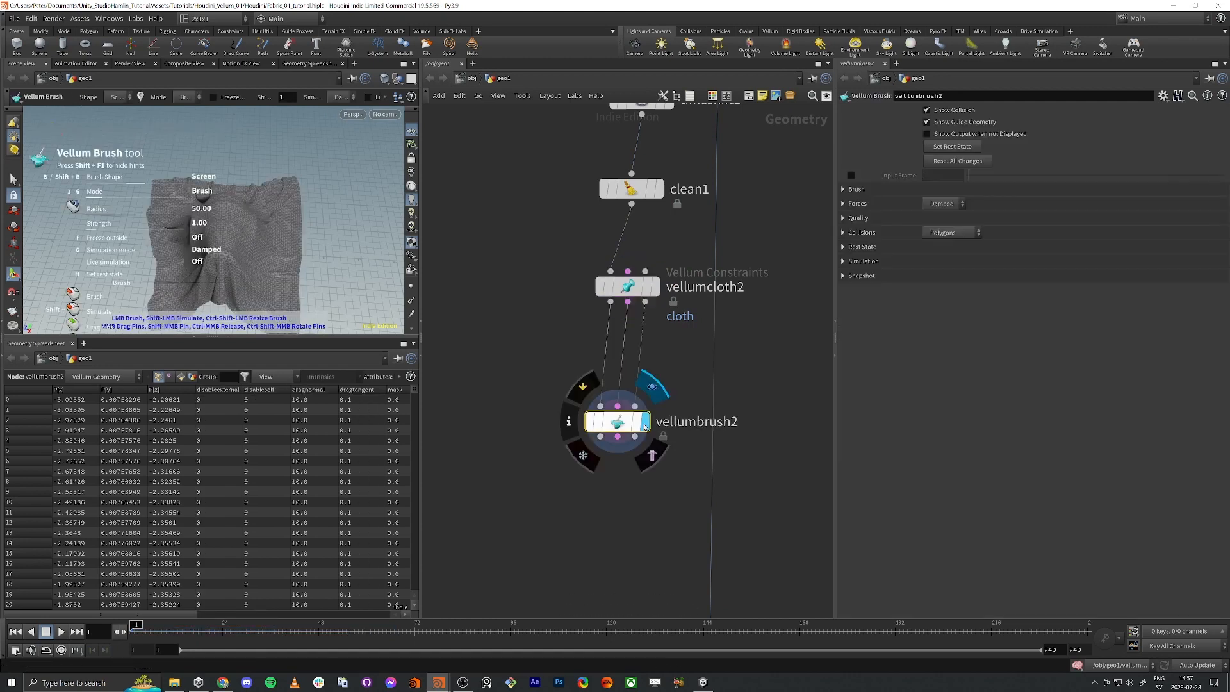
- Try brushing the draped cloth with the Vellum Brush
mouse_move(291, 272)
left_mouse_down()
mouse_move(272, 256)
mouse_move(253, 266)
mouse_move(266, 246)
mouse_move(241, 249)
mouse_move(252, 236)
mouse_move(205, 190)
mouse_move(177, 182)
mouse_move(196, 255)
mouse_move(192, 241)
mouse_move(275, 206)
mouse_move(199, 180)
mouse_move(243, 167)
mouse_move(258, 278)
left_mouse_up()
scroll(537, 384, "down", 3)
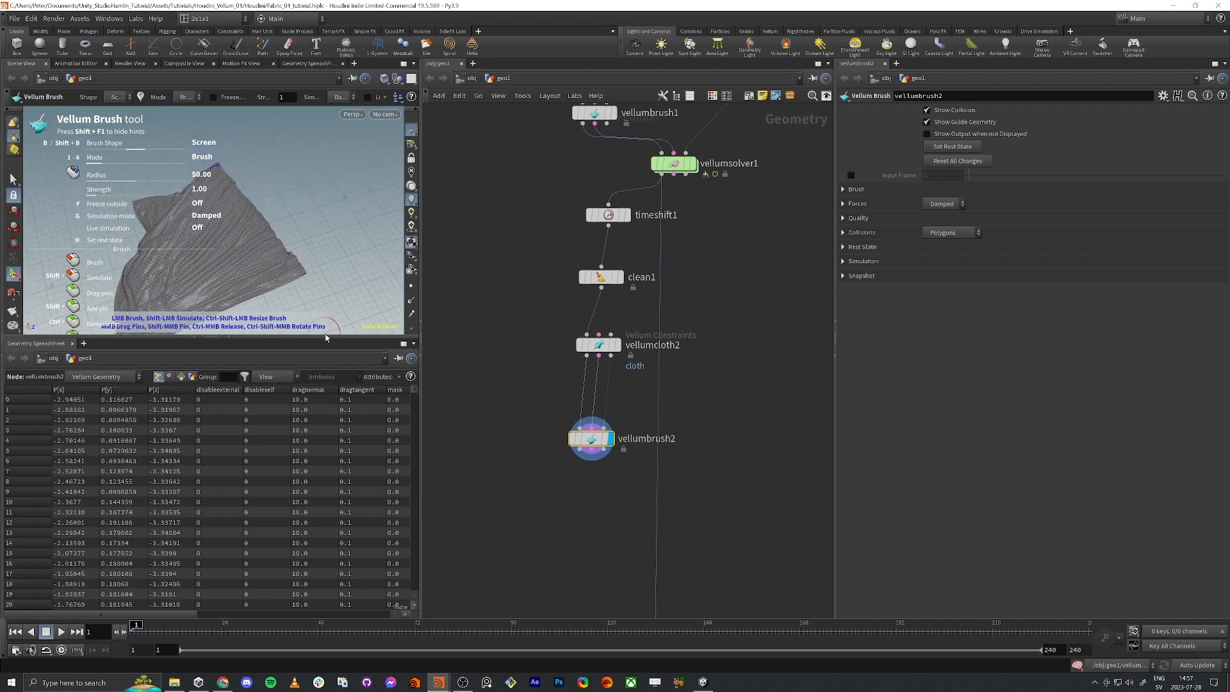
- Enlarge the 3D viewport in both height and width
left_click_drag(326, 339, 330, 431)
left_click_drag(421, 433, 545, 441)
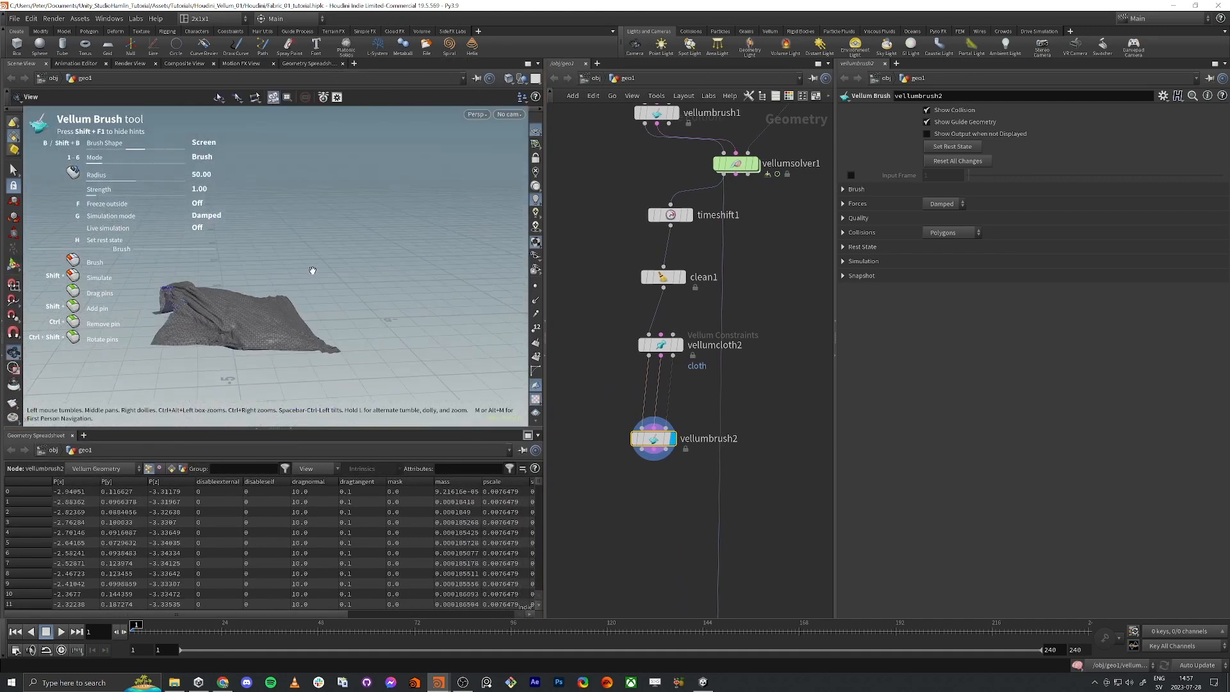
- Undo the test brush strokes on the cloth
key("ctrl+z")
key("ctrl+z")
key("ctrl+z")
key("ctrl+z")
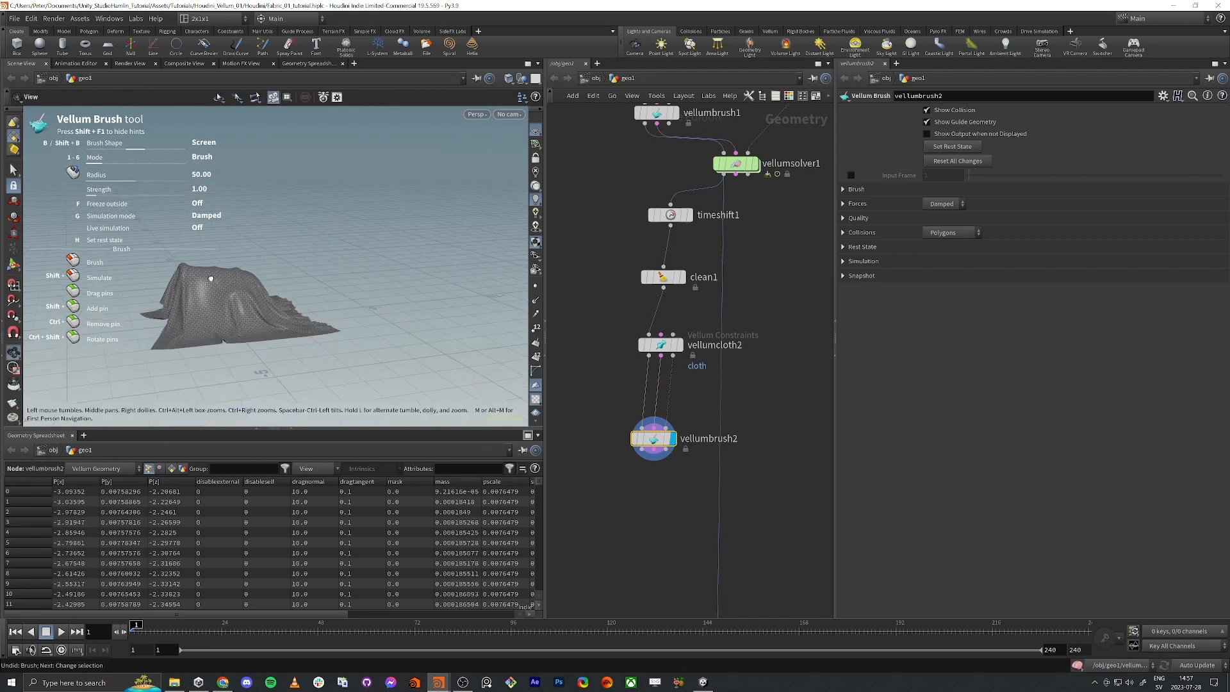
- Connect the matchsize1 collision object to the third input of vellumbrush2
scroll(576, 359, "down", 3)
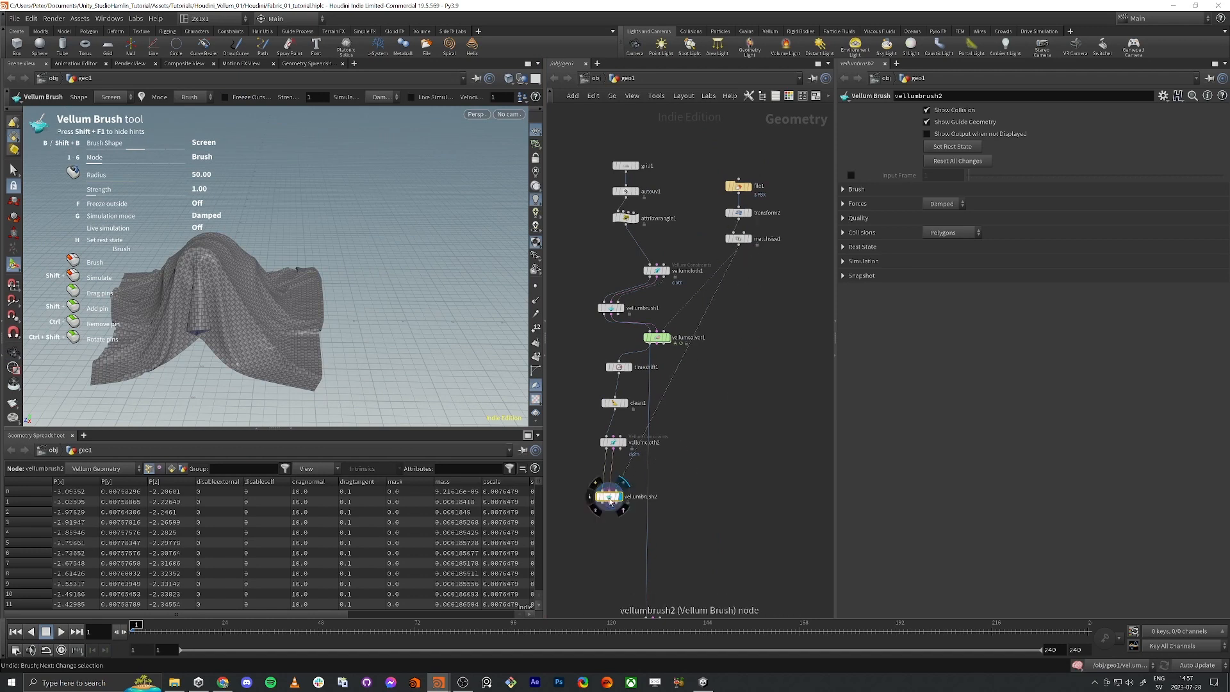
scroll(634, 492, "up", 4)
- Try brushing the cloth against the connected collision object, then undo the strokes
mouse_move(230, 266)
left_mouse_down()
mouse_move(170, 262)
mouse_move(180, 276)
mouse_move(241, 280)
mouse_move(183, 300)
mouse_move(208, 248)
mouse_move(243, 275)
mouse_move(219, 300)
mouse_move(188, 304)
mouse_move(199, 281)
mouse_move(174, 279)
mouse_move(316, 310)
mouse_move(232, 274)
left_mouse_up()
key("space")
key("ctrl+z")
key("ctrl+z")
key("ctrl+z")
key("ctrl+z")
key("ctrl+z")
key("ctrl+z")
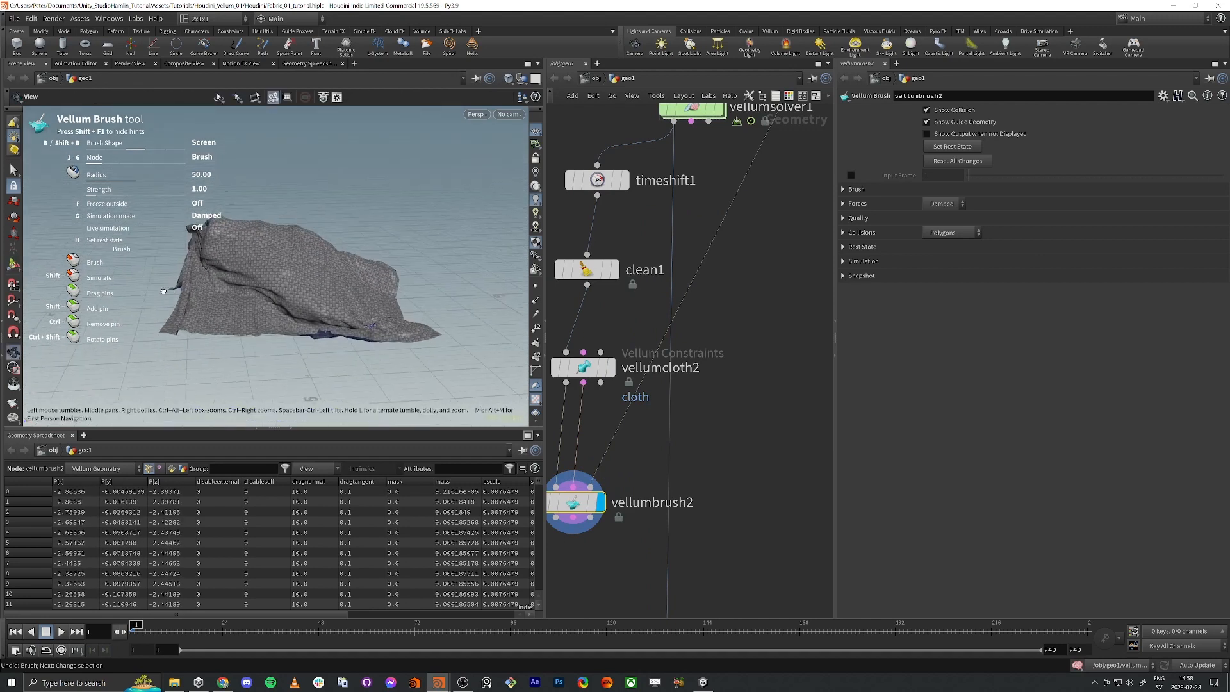
- Brush the draped cloth at a radius of 50 to push folds into its lower area
scroll(264, 324, "up", 6)
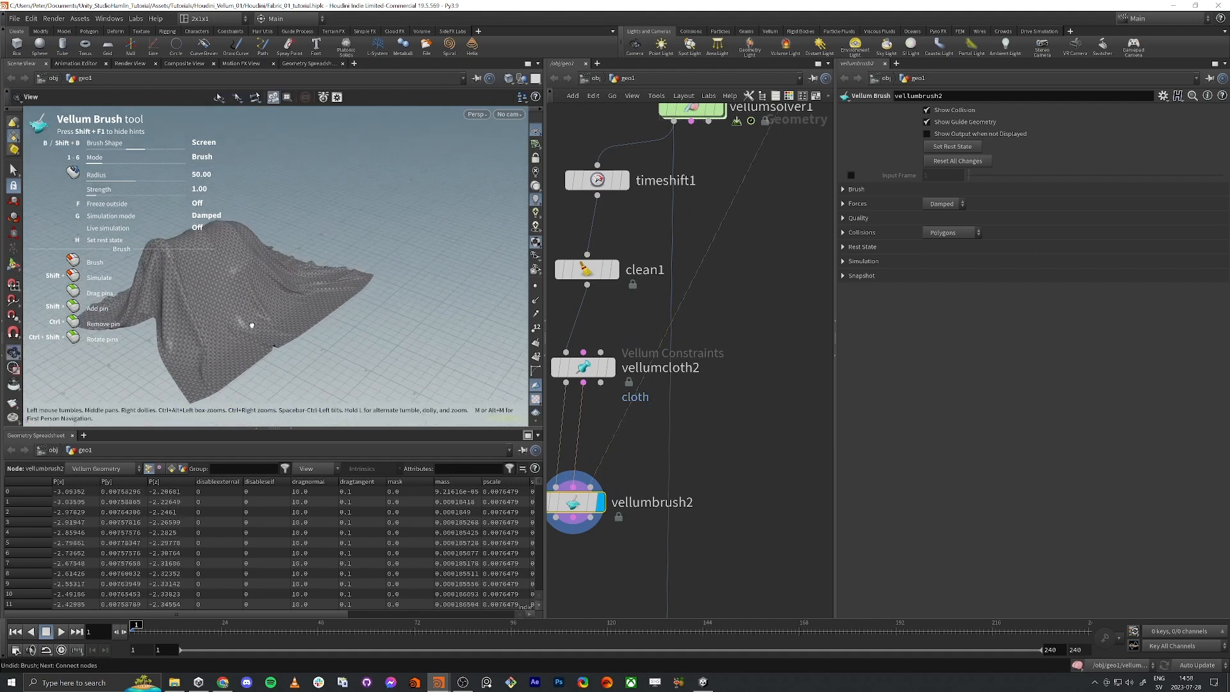
mouse_move(182, 265)
left_mouse_down()
mouse_move(243, 339)
mouse_move(274, 340)
mouse_move(269, 315)
mouse_move(250, 314)
mouse_move(333, 294)
mouse_move(278, 357)
mouse_move(335, 330)
mouse_move(283, 357)
mouse_move(176, 343)
left_mouse_up()
key("space")
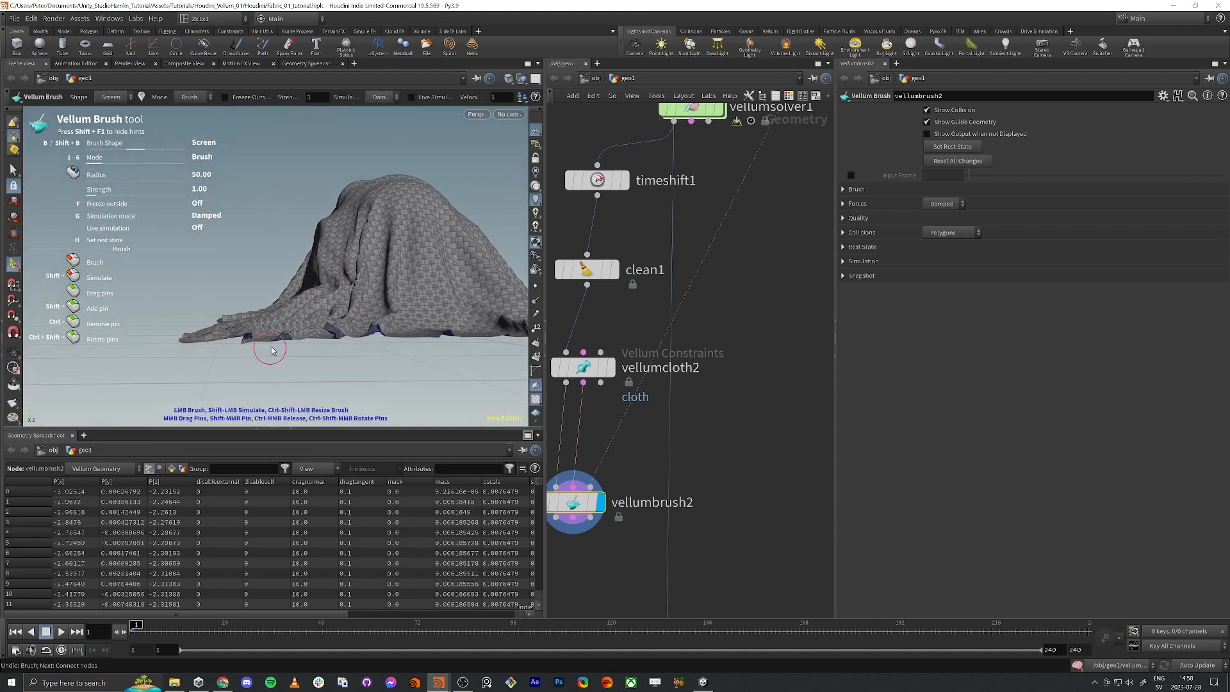
- Try a brush stroke along the cloth's outer corner on the ground, then undo it
left_click_drag(272, 351, 192, 346)
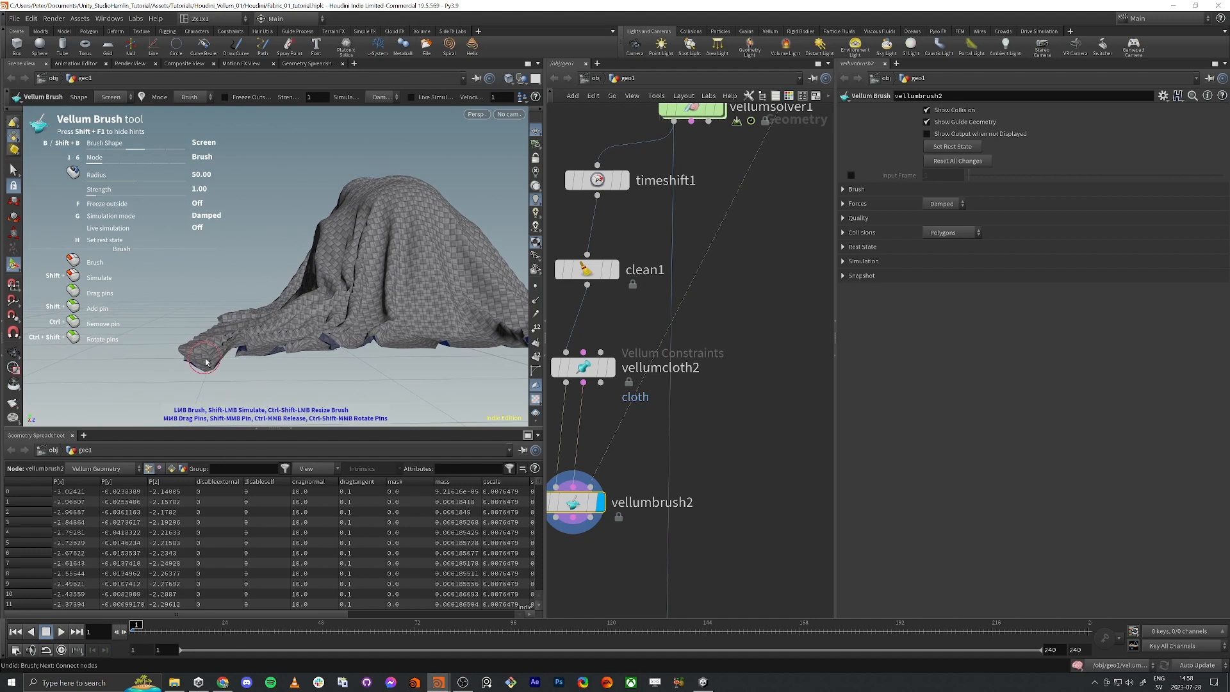
key("ctrl+z")
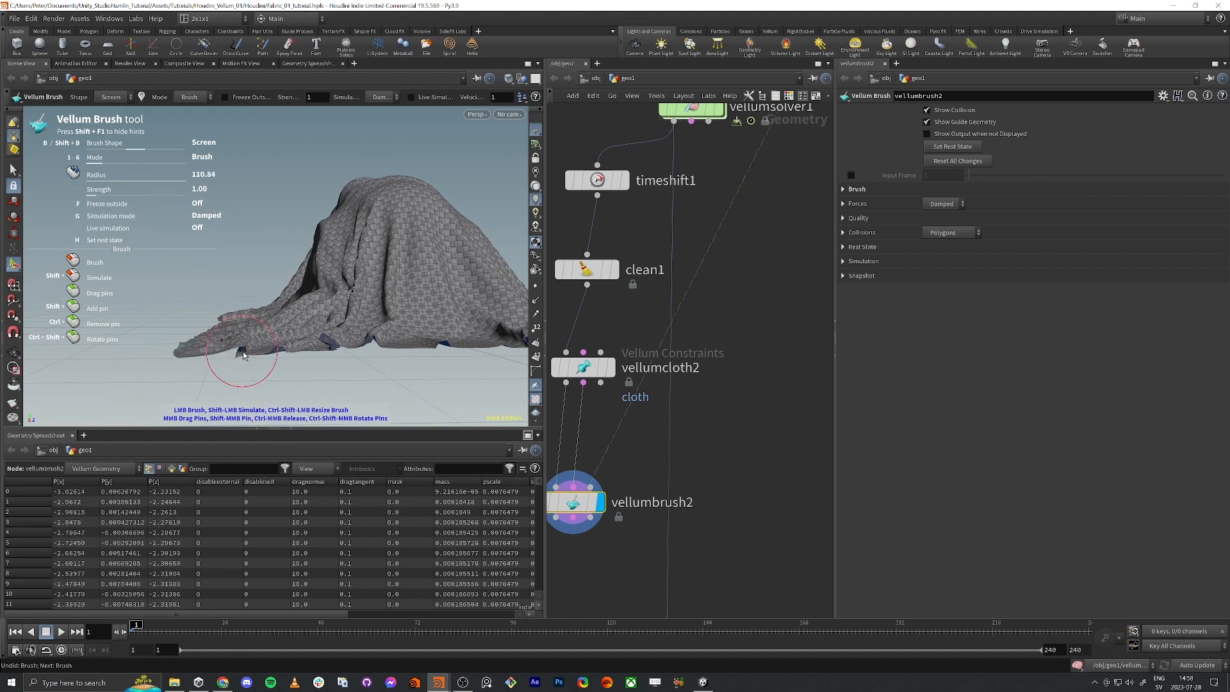
- Enlarge the Vellum Brush radius to 110.84 and brush the cloth's outer edges inward to add wrinkles
mouse_move(244, 354)
left_mouse_down()
mouse_move(261, 349)
mouse_move(267, 279)
mouse_move(257, 301)
mouse_move(325, 264)
mouse_move(358, 282)
left_mouse_up()
key("Return")
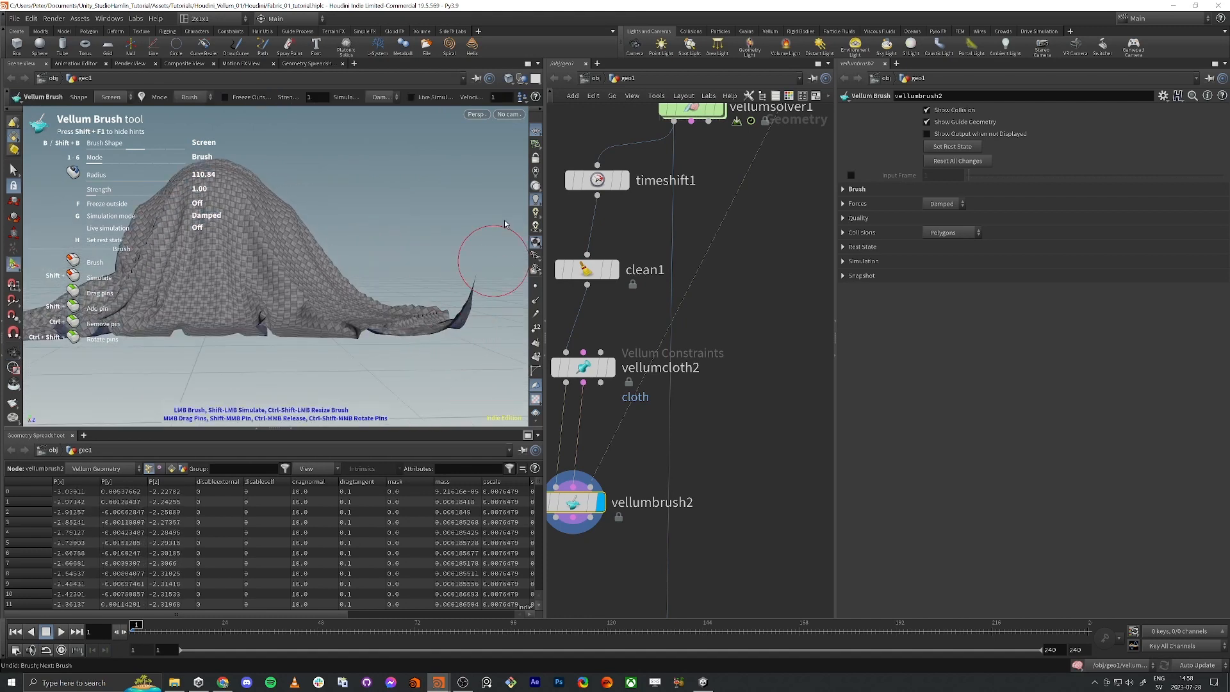
mouse_move(505, 224)
left_mouse_down()
mouse_move(467, 348)
mouse_move(482, 291)
mouse_move(311, 290)
mouse_move(386, 285)
mouse_move(288, 275)
mouse_move(329, 323)
mouse_move(348, 285)
mouse_move(418, 262)
mouse_move(299, 274)
mouse_move(359, 256)
mouse_move(333, 272)
mouse_move(351, 300)
mouse_move(349, 263)
mouse_move(457, 279)
mouse_move(359, 294)
mouse_move(334, 266)
mouse_move(397, 301)
left_mouse_up()
key("Escape")
key("Return")
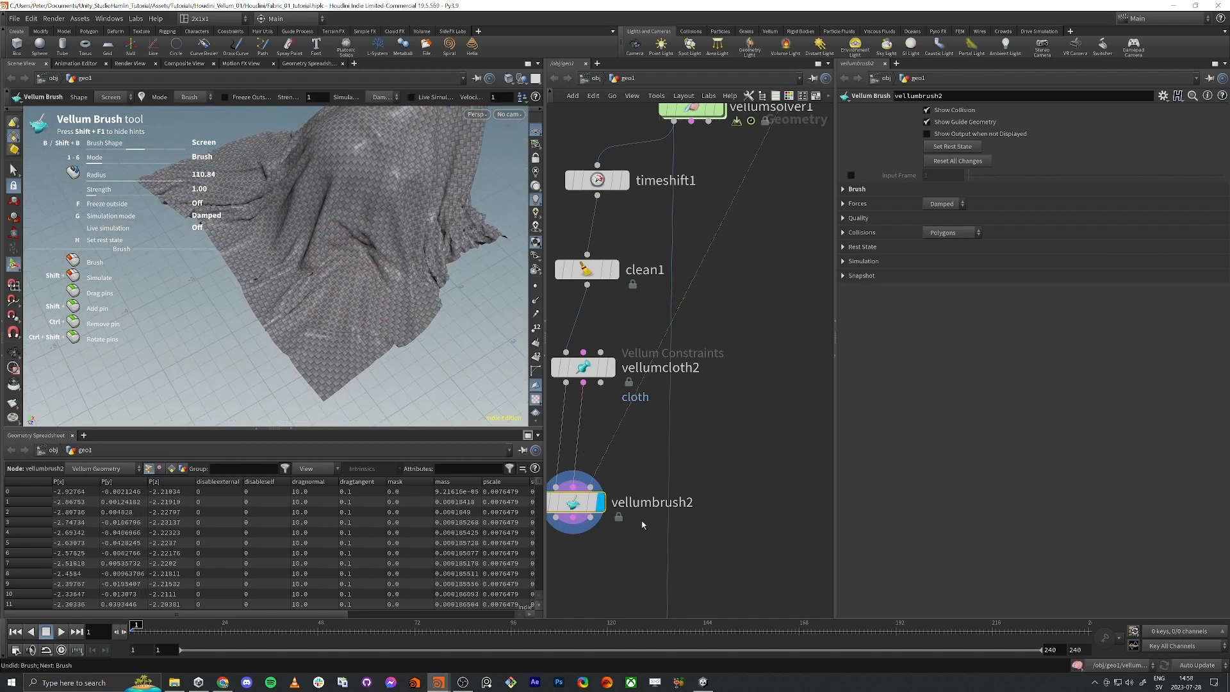
- Add a Vellum Solver node below vellumbrush2, wired to its outputs
key("f")
key("Tab")
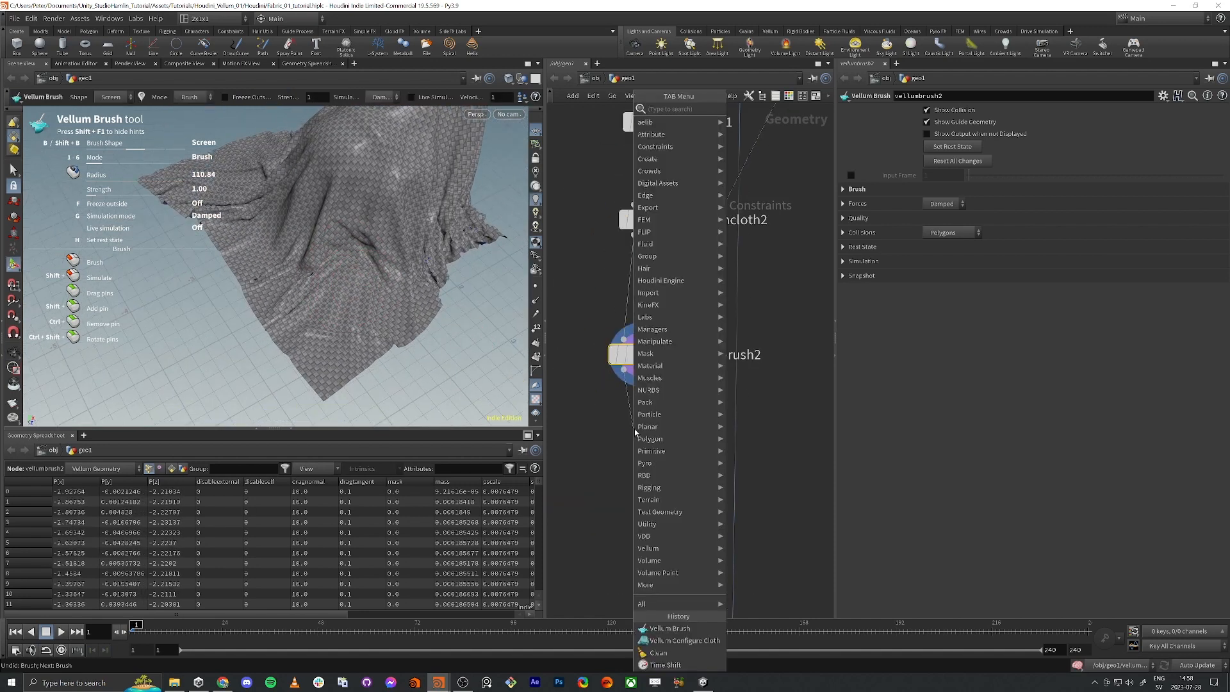
type("vel sol")
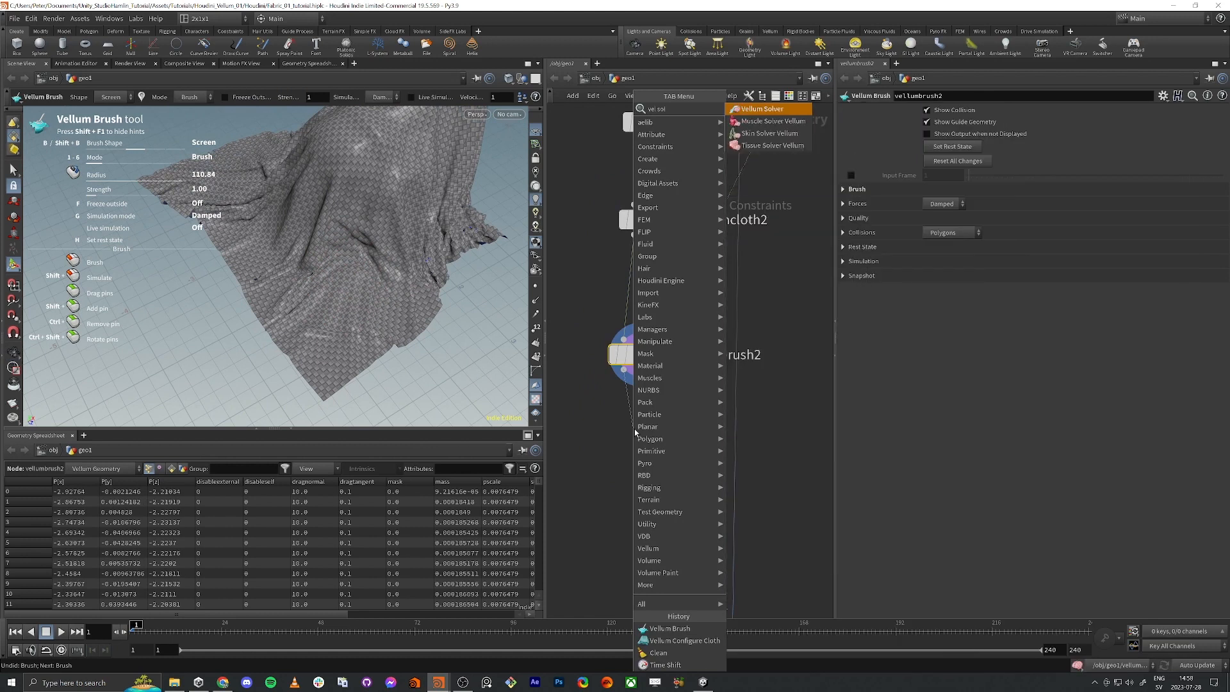
key("Return")
left_click(634, 428)
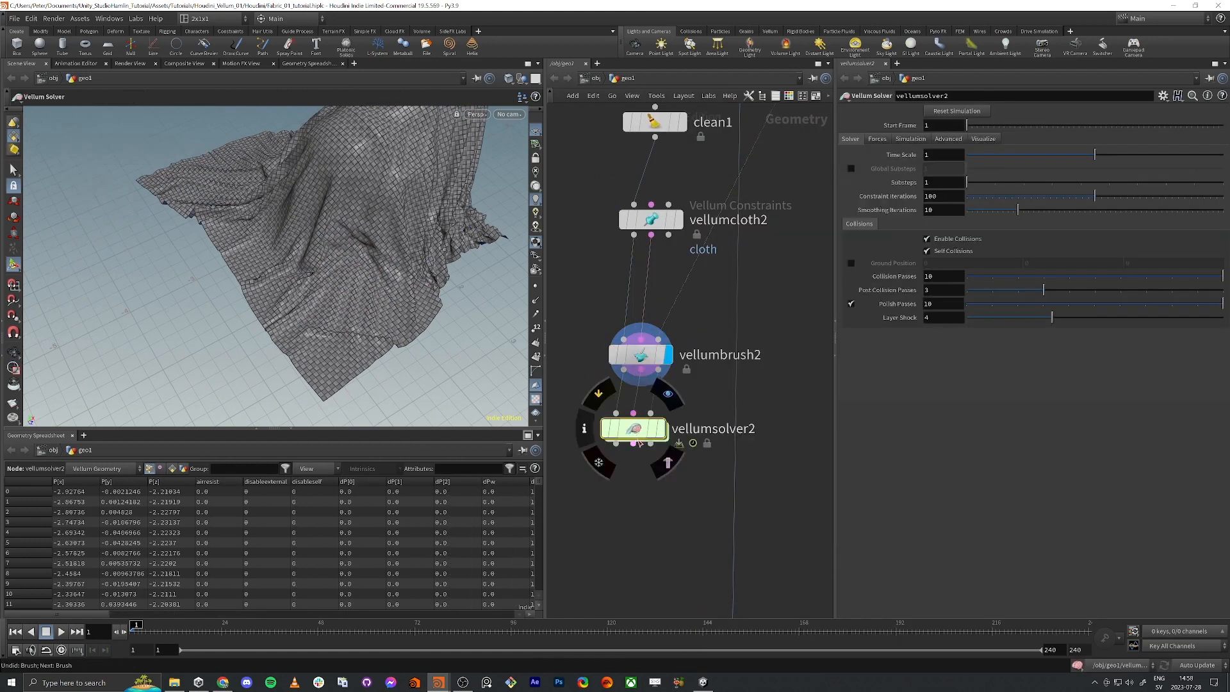
- Display vellumsolver2 and enable its ground plane collision with Ground Position at 0, 0, 0
scroll(592, 297, "down", 3)
scroll(743, 497, "up", 3)
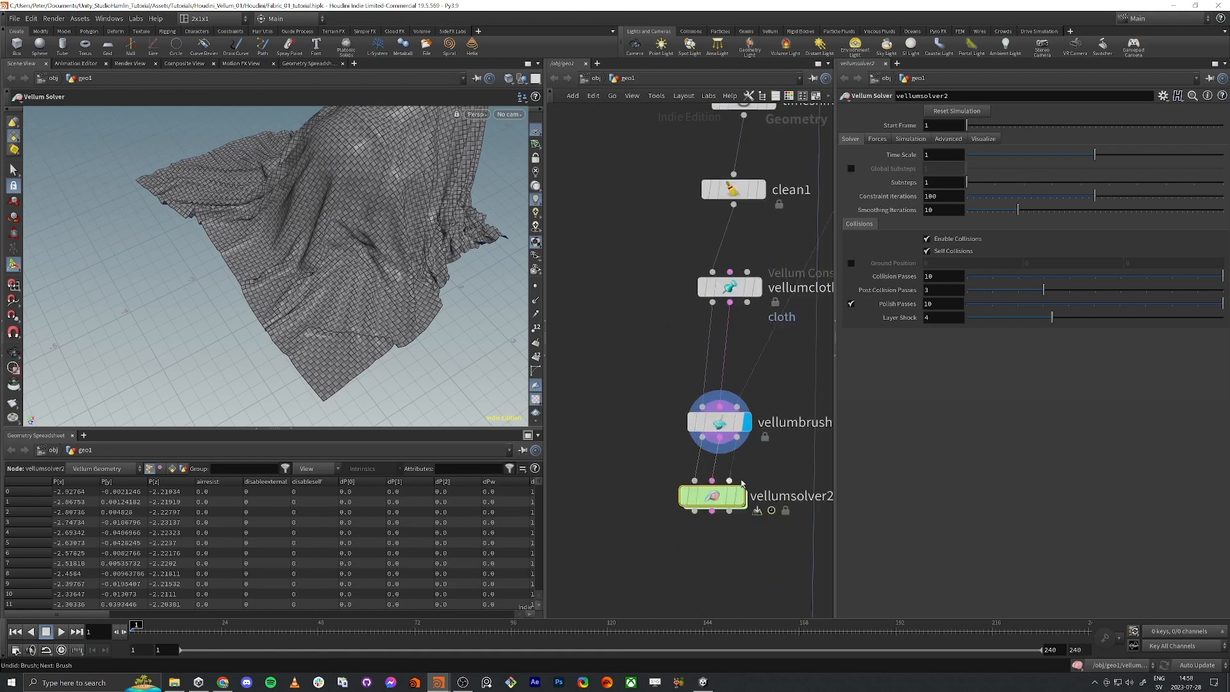
left_click(743, 497)
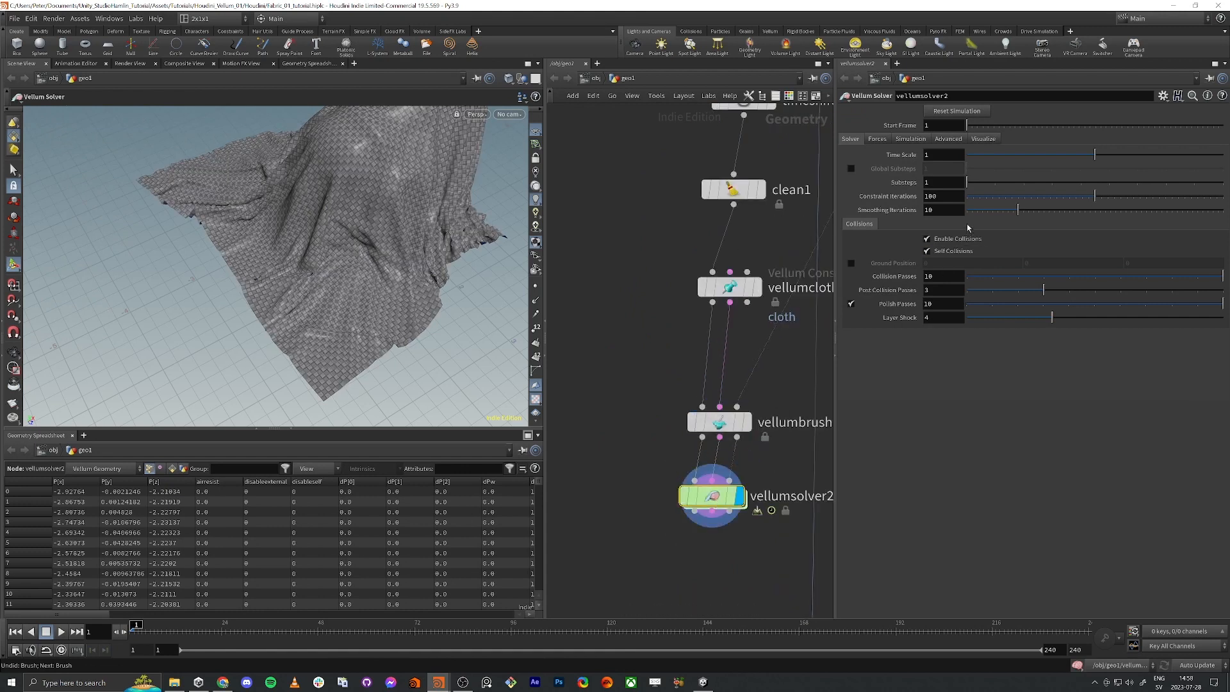
left_click(850, 264)
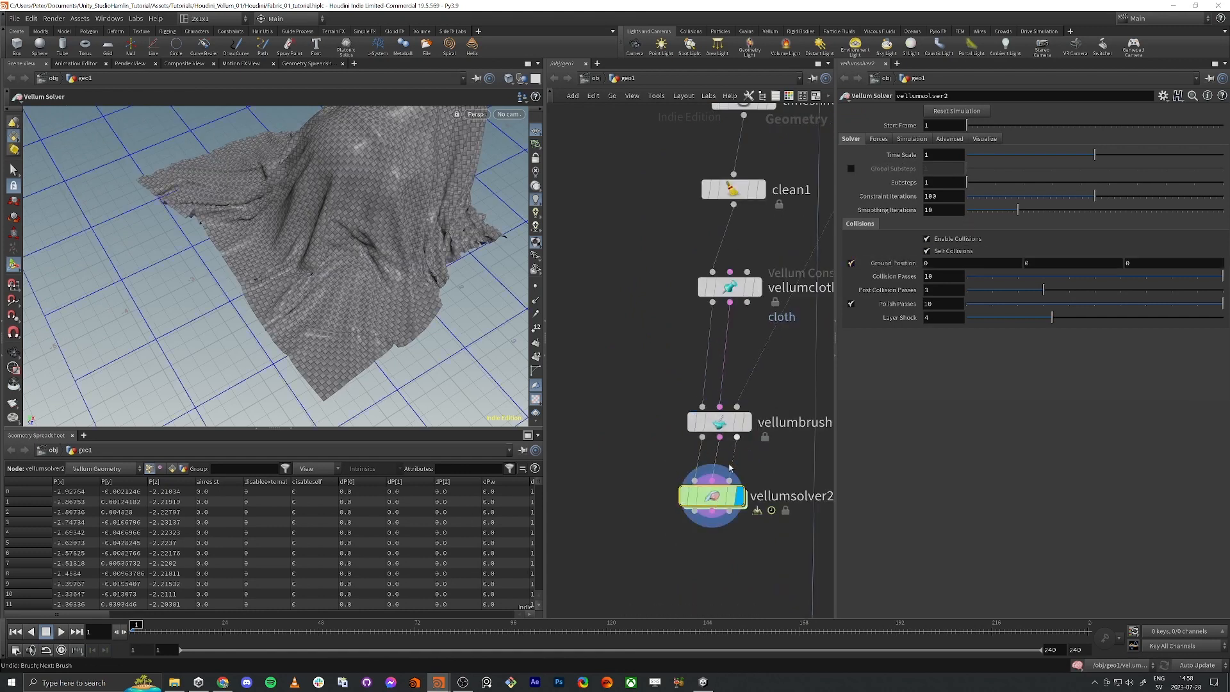
- Compare the cloth output of vellumsolver1 and timeshift1 at frames 1 and 60
mouse_move(707, 504)
scroll(707, 504, "down", 3)
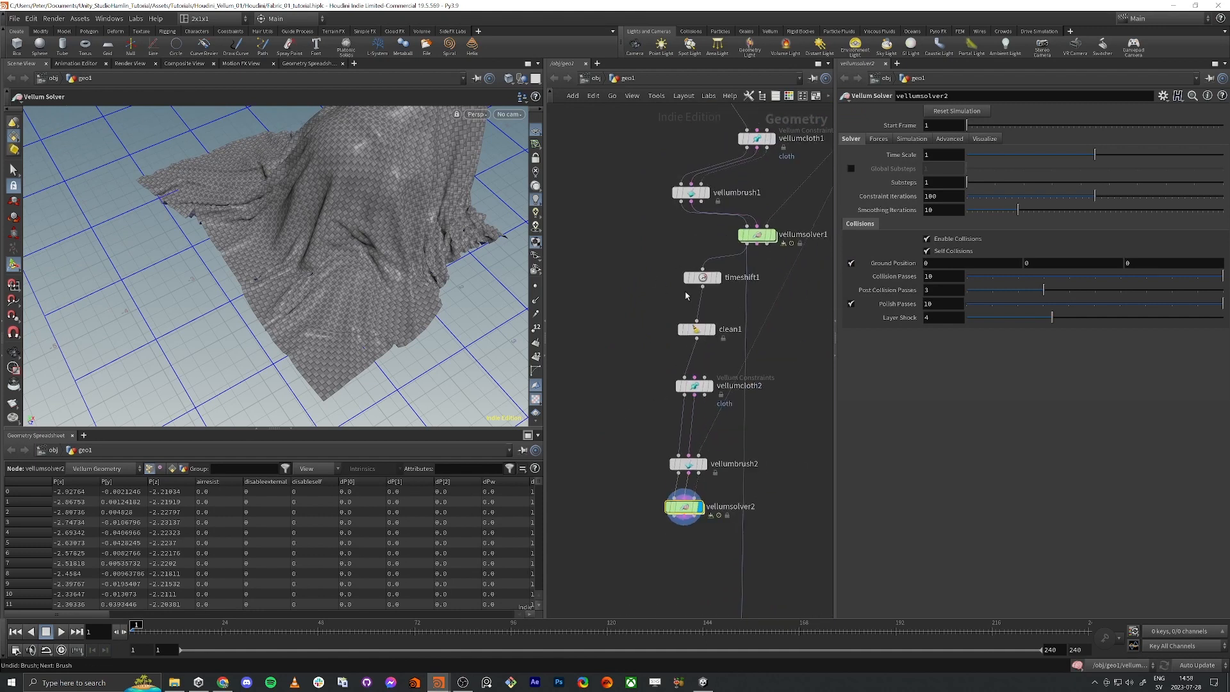
left_click(720, 282)
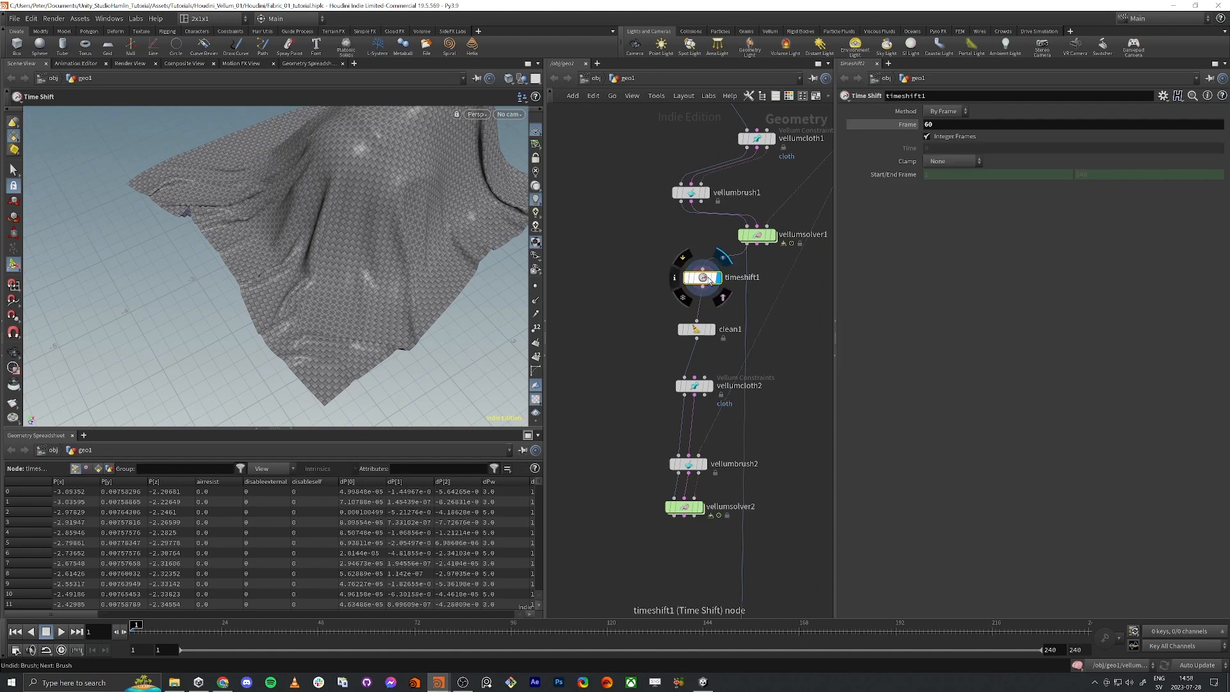
left_click(776, 237)
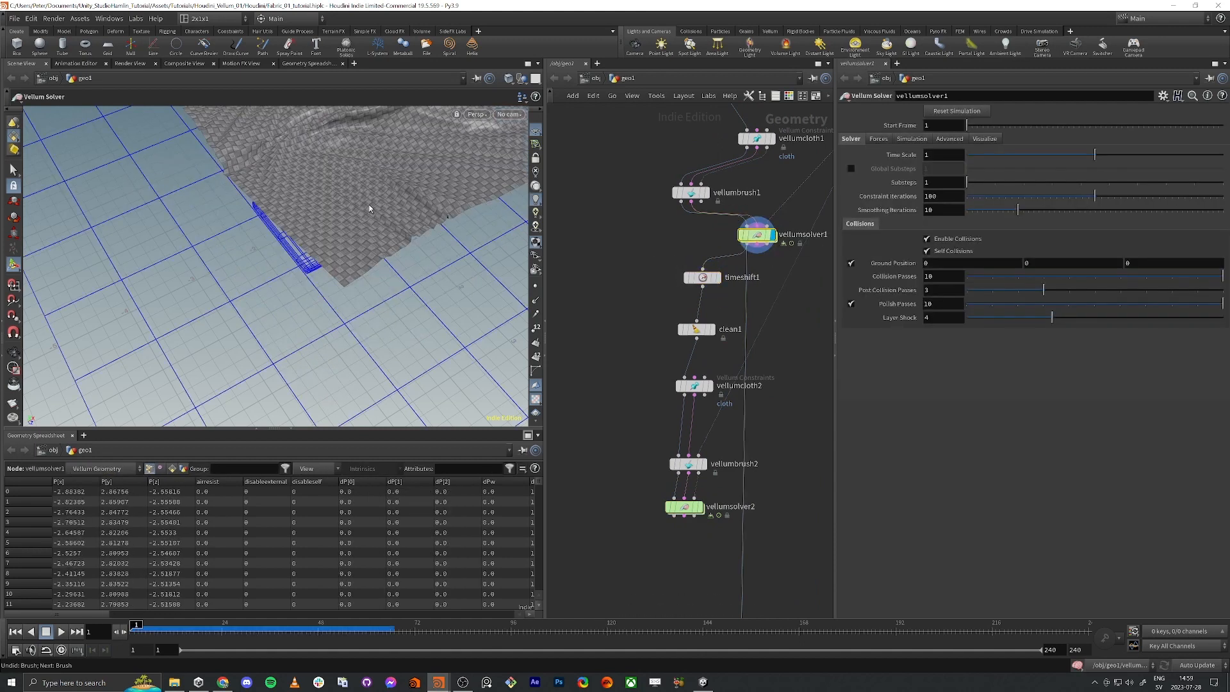
right_click_drag(383, 205, 230, 252, "alt")
left_click_drag(230, 252, 306, 218, "alt")
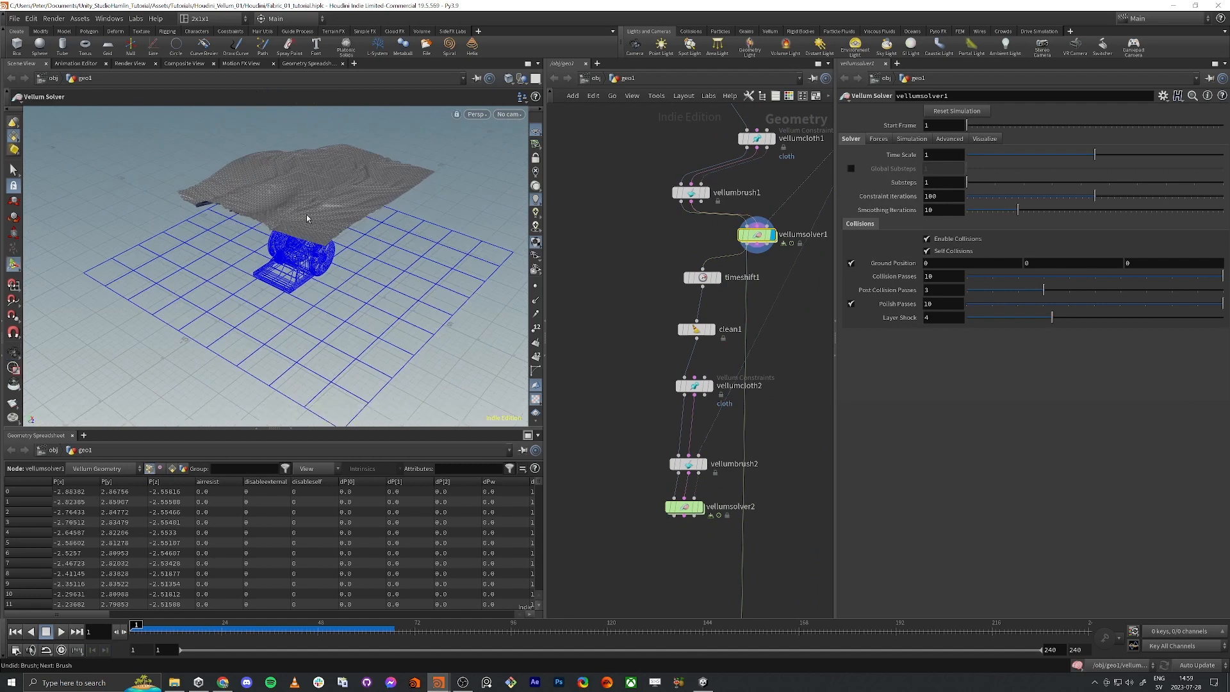
mouse_move(702, 282)
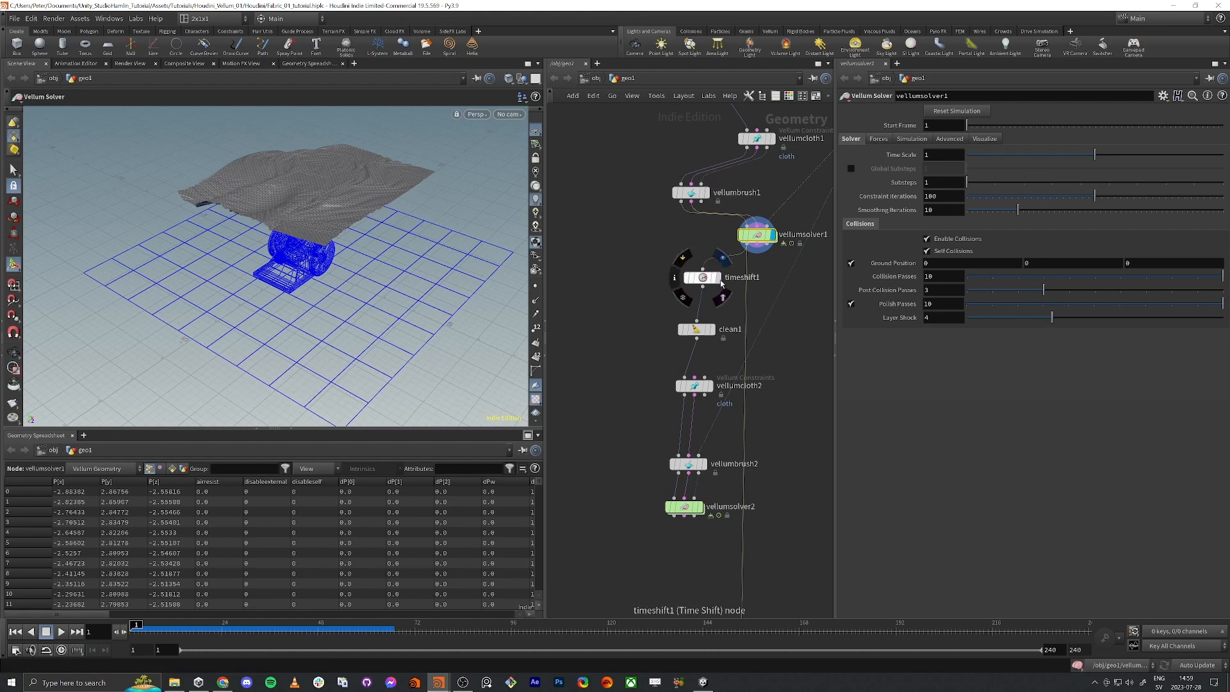
left_click_drag(142, 629, 374, 637)
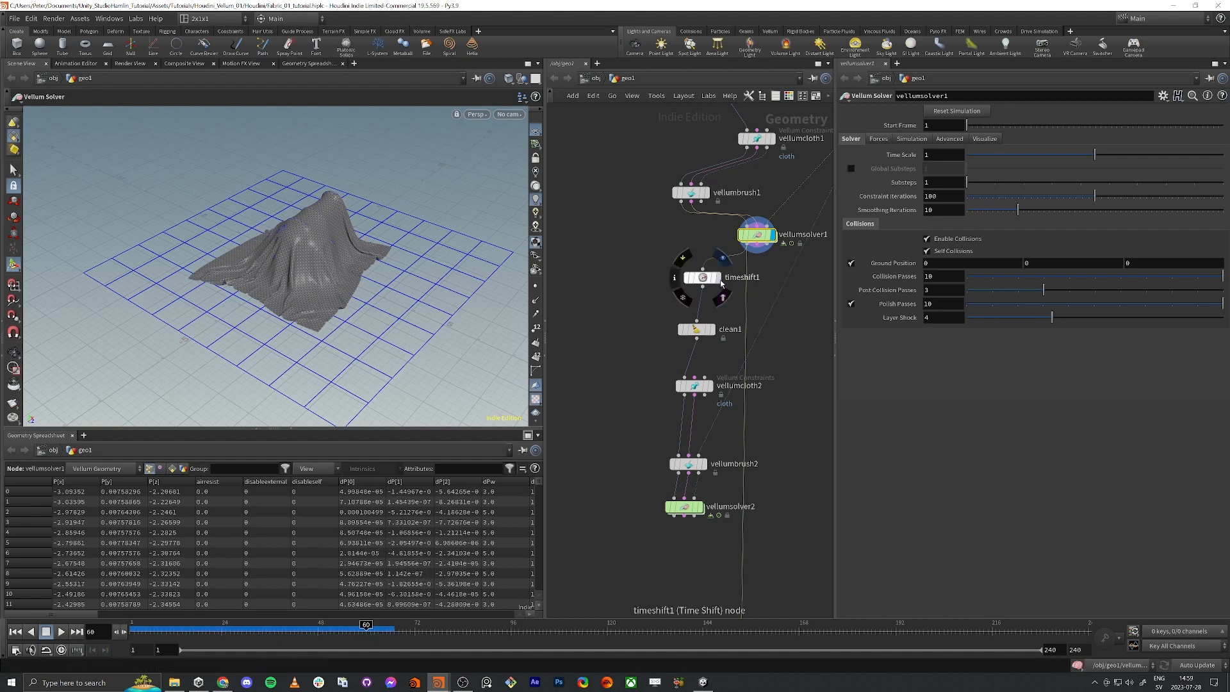
left_click(703, 277)
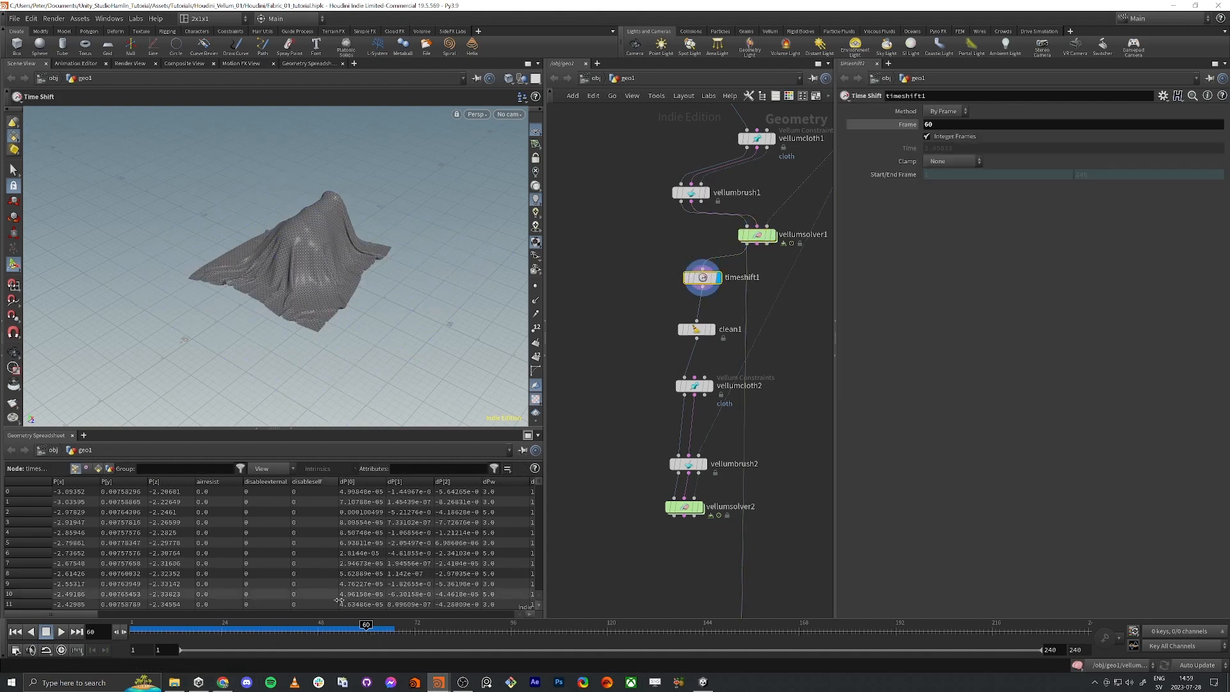
left_click_drag(187, 634, 135, 628)
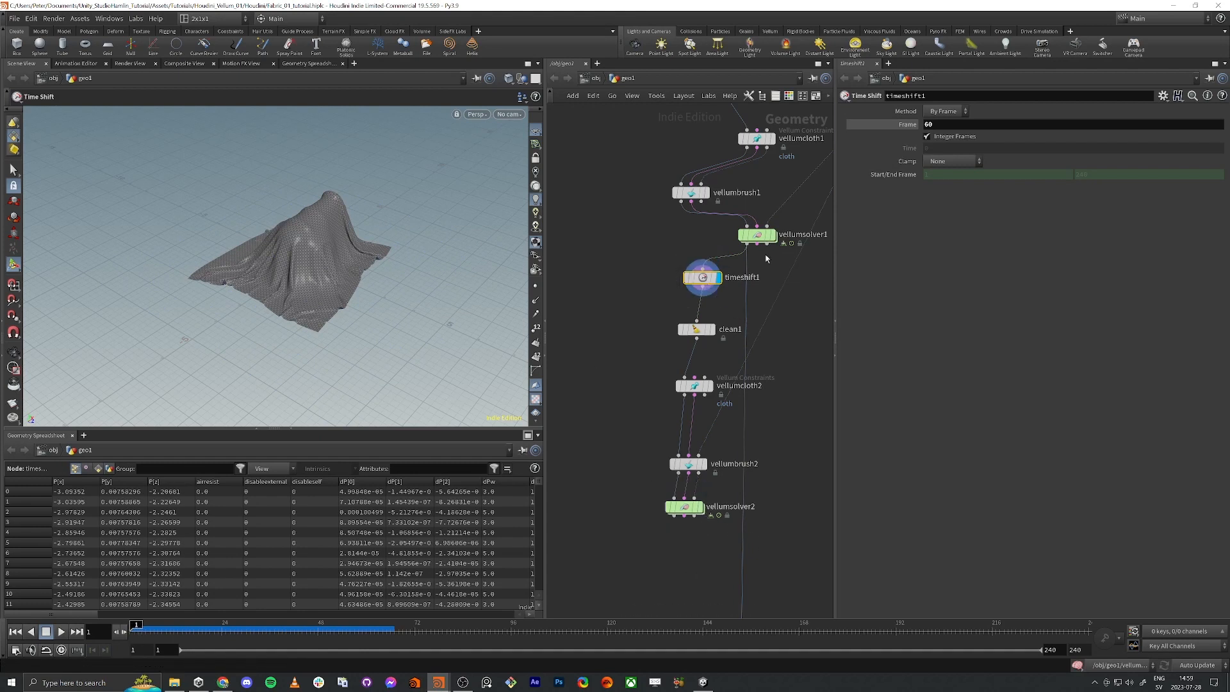
left_click(969, 126)
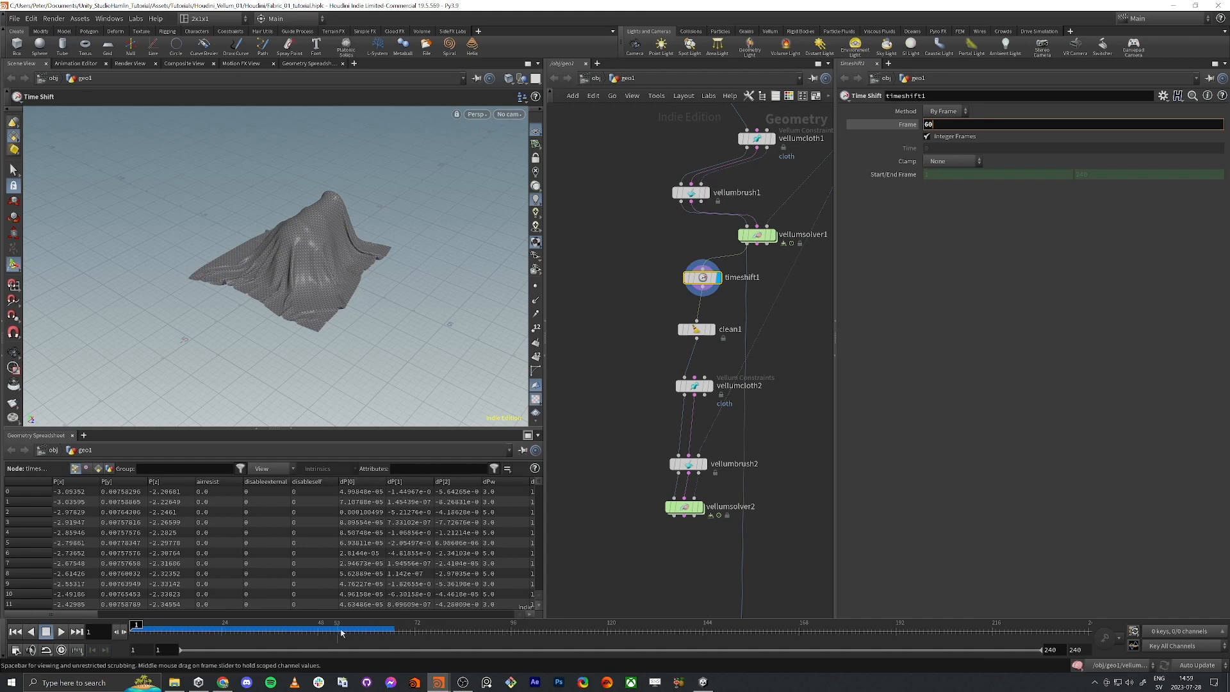
- Display vellumsolver2, play its simulation up to frame 50, and inspect the cloth from several angles
left_click(695, 507)
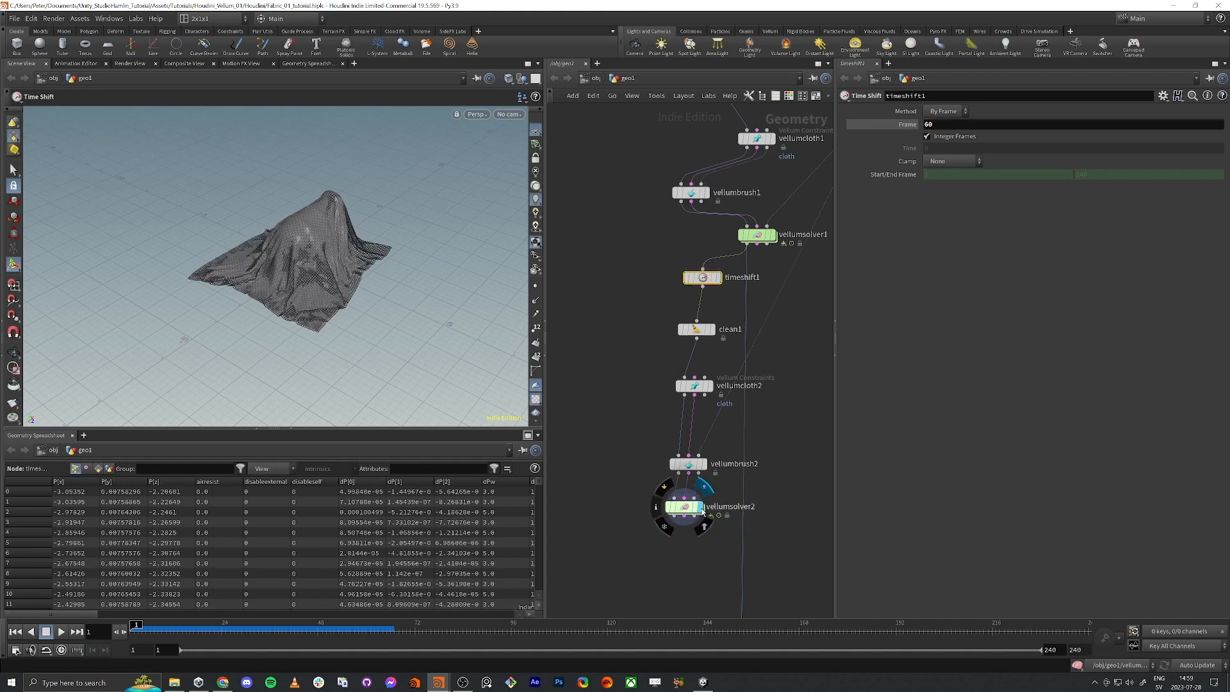
left_click(690, 511)
left_click_drag(310, 282, 221, 269, "alt")
scroll(466, 227, "up", 5)
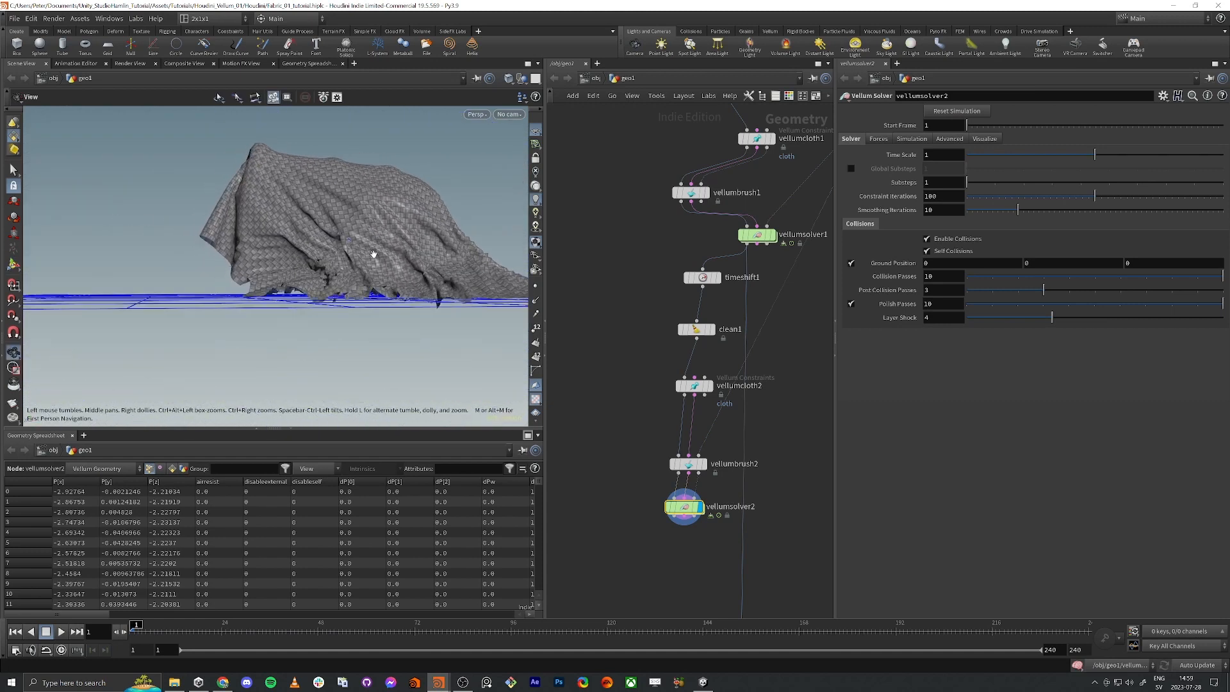
left_click_drag(373, 254, 251, 275, "alt")
scroll(266, 256, "down", 4)
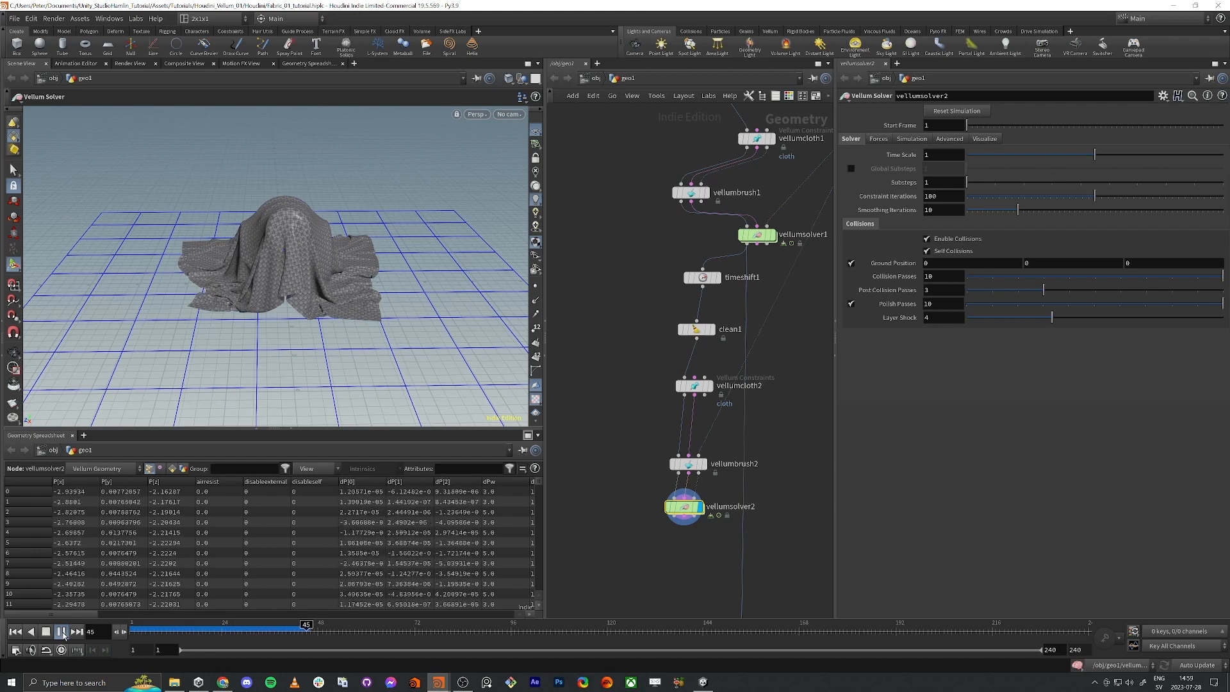
left_click(62, 631)
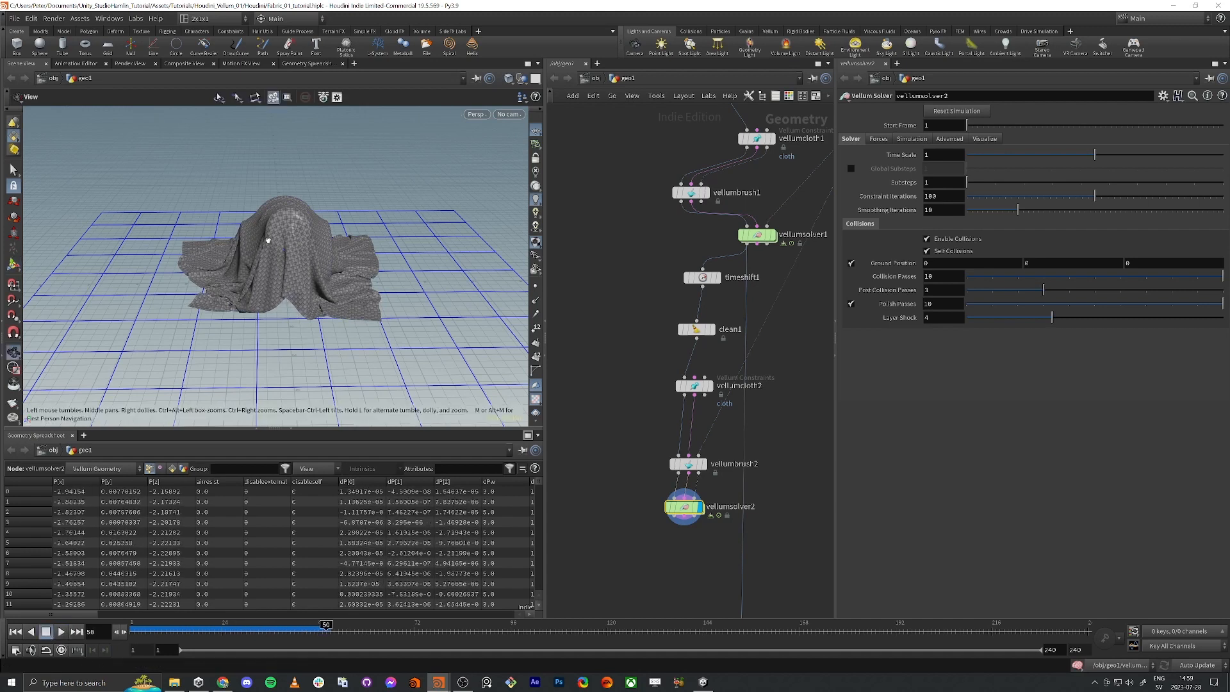
left_click_drag(275, 234, 388, 300, "alt")
- Add a Time Shift node below vellumsolver2, wired to its first output
middle_click_drag(644, 537, 687, 361)
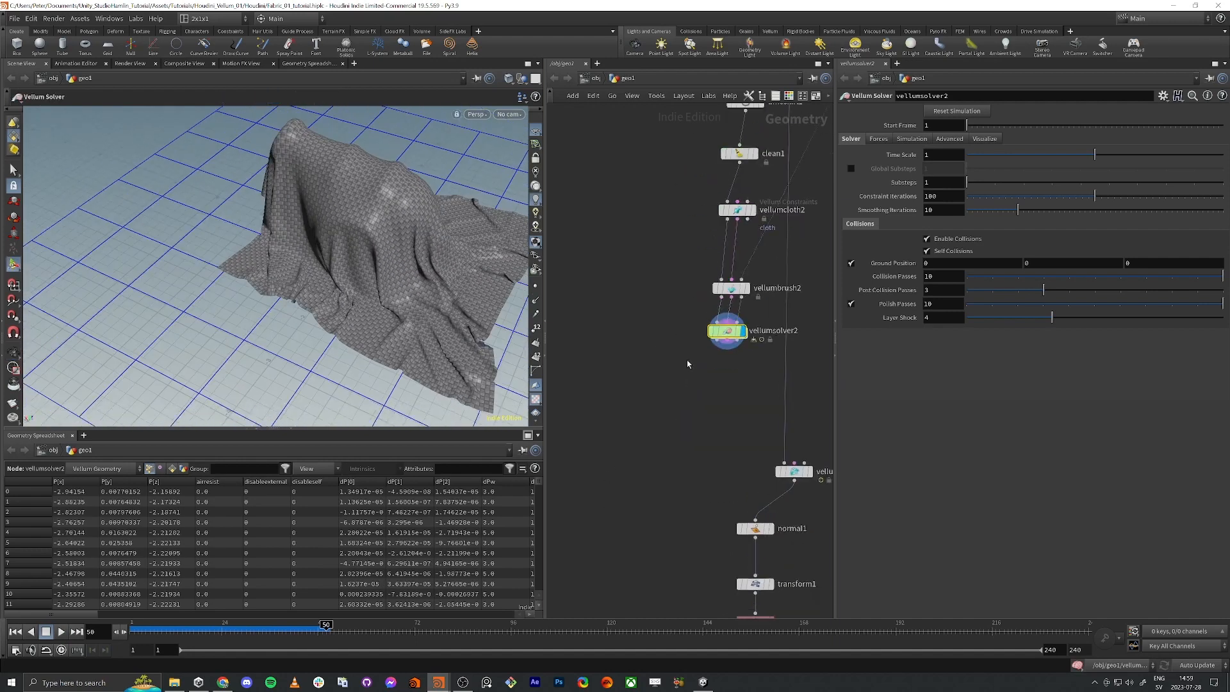
key("Tab")
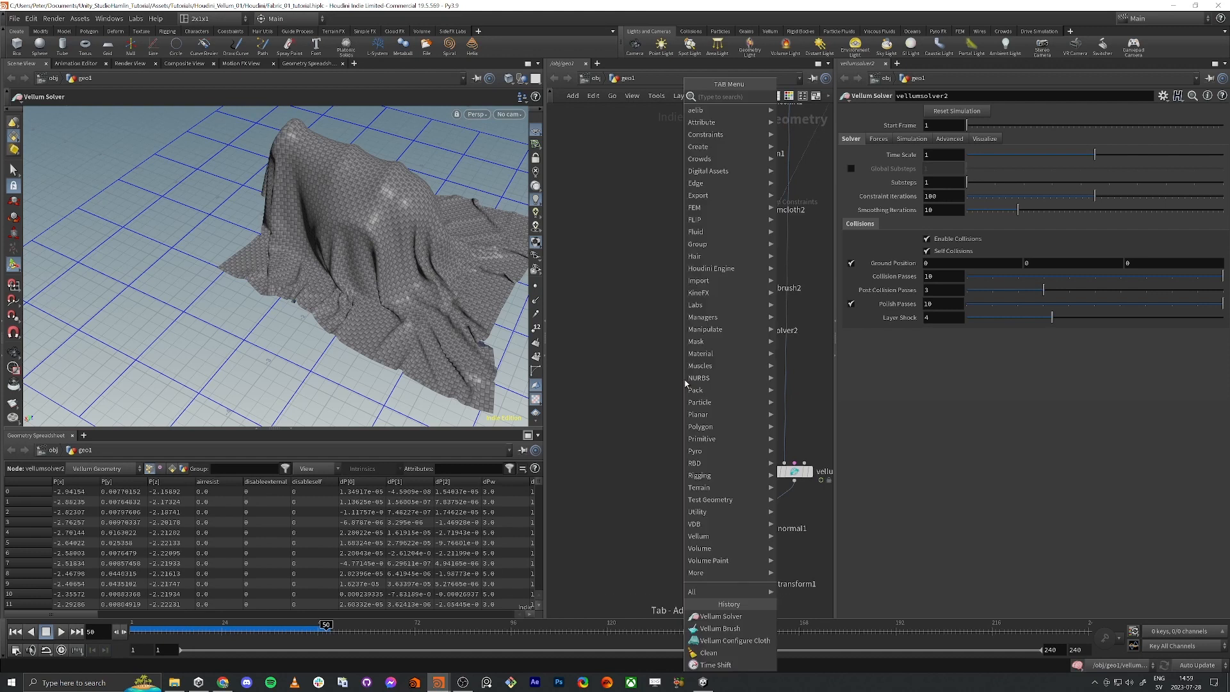
type("tim")
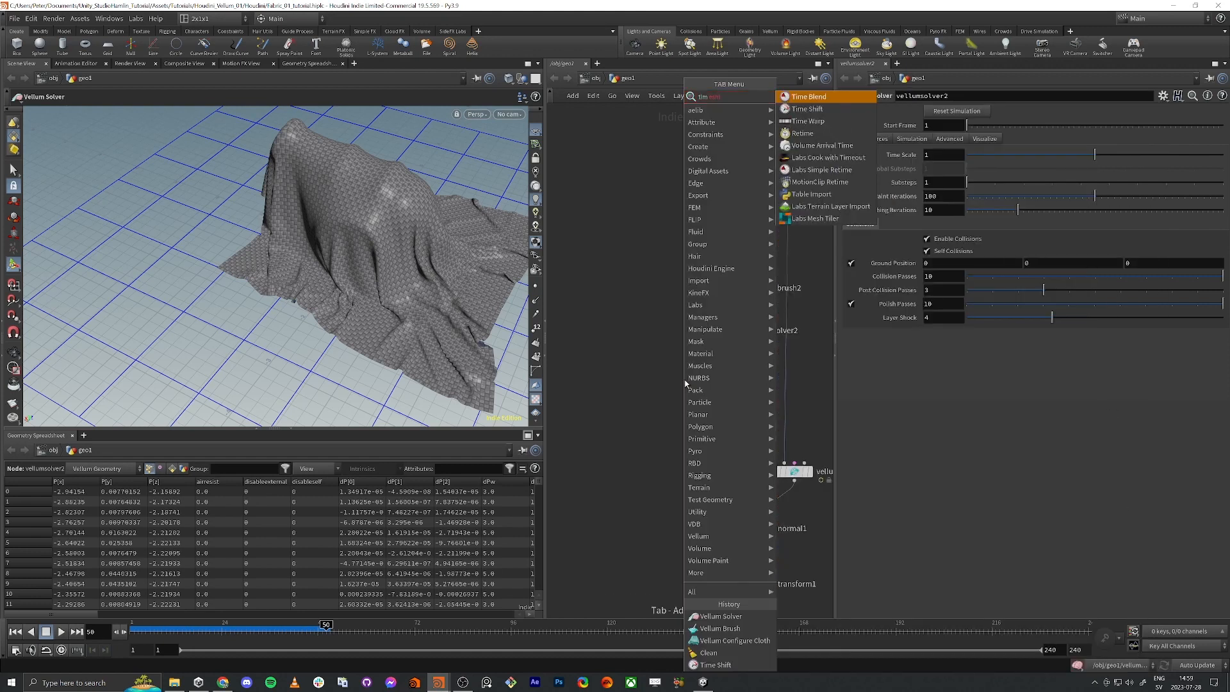
key("Down")
key("Return")
left_click(683, 380)
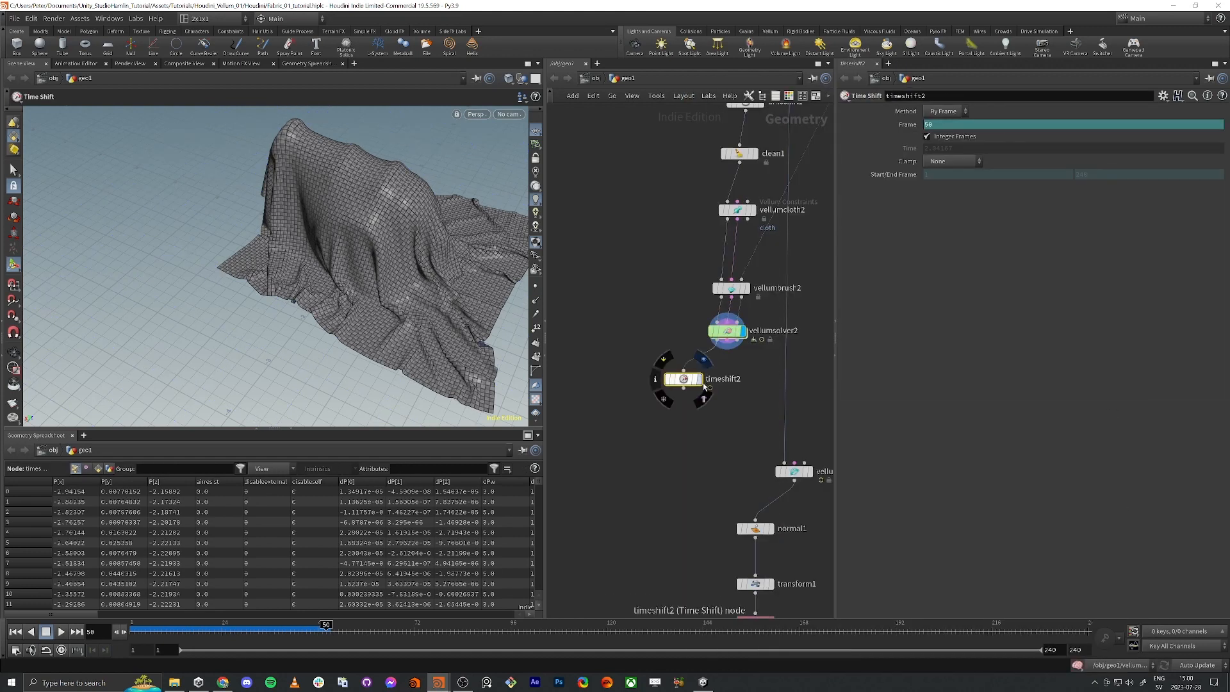
- Display timeshift2 and remove the expression from its Frame parameter to freeze it at frame 50
left_click(699, 379)
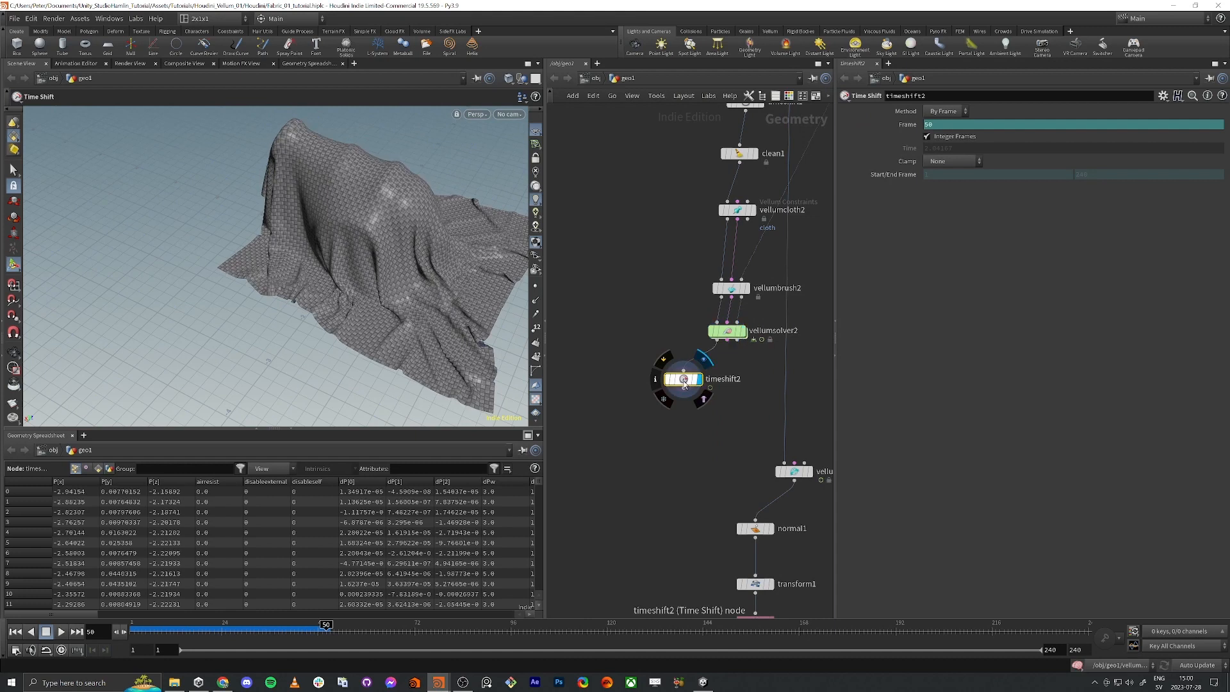
left_click(907, 126, "ctrl+shift")
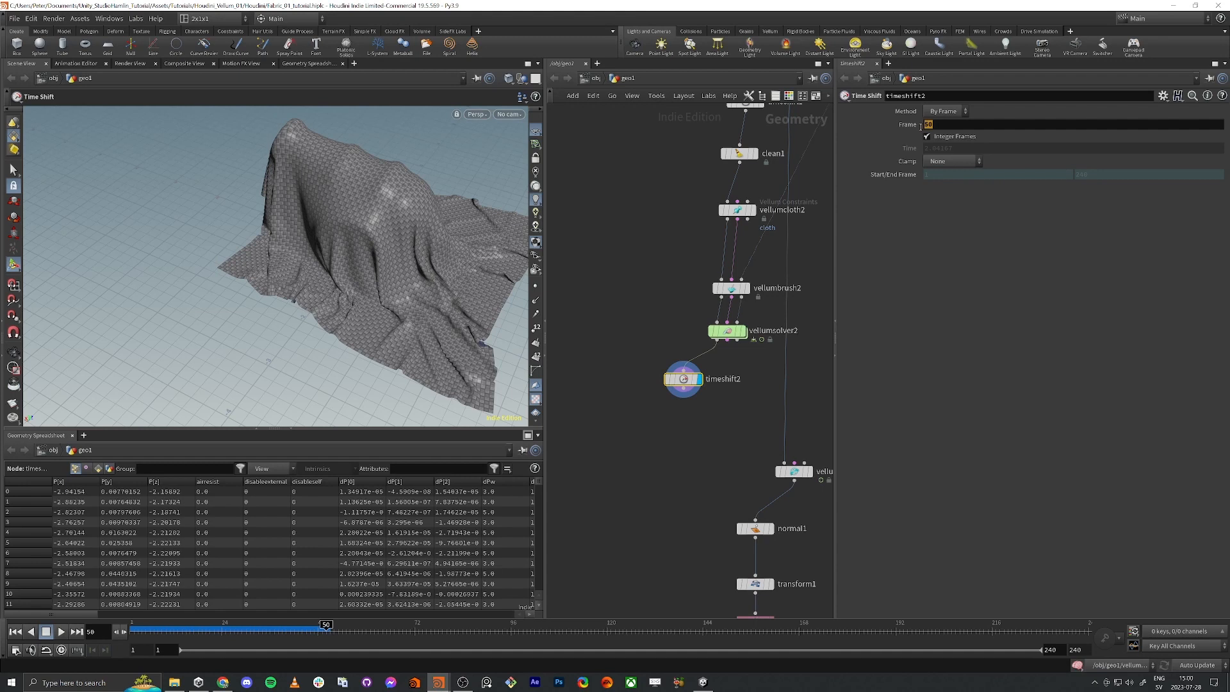
left_click(939, 125)
- Connect timeshift2's output to the first input of vellumpostprocess1, replacing its existing connection
scroll(612, 435, "down", 5)
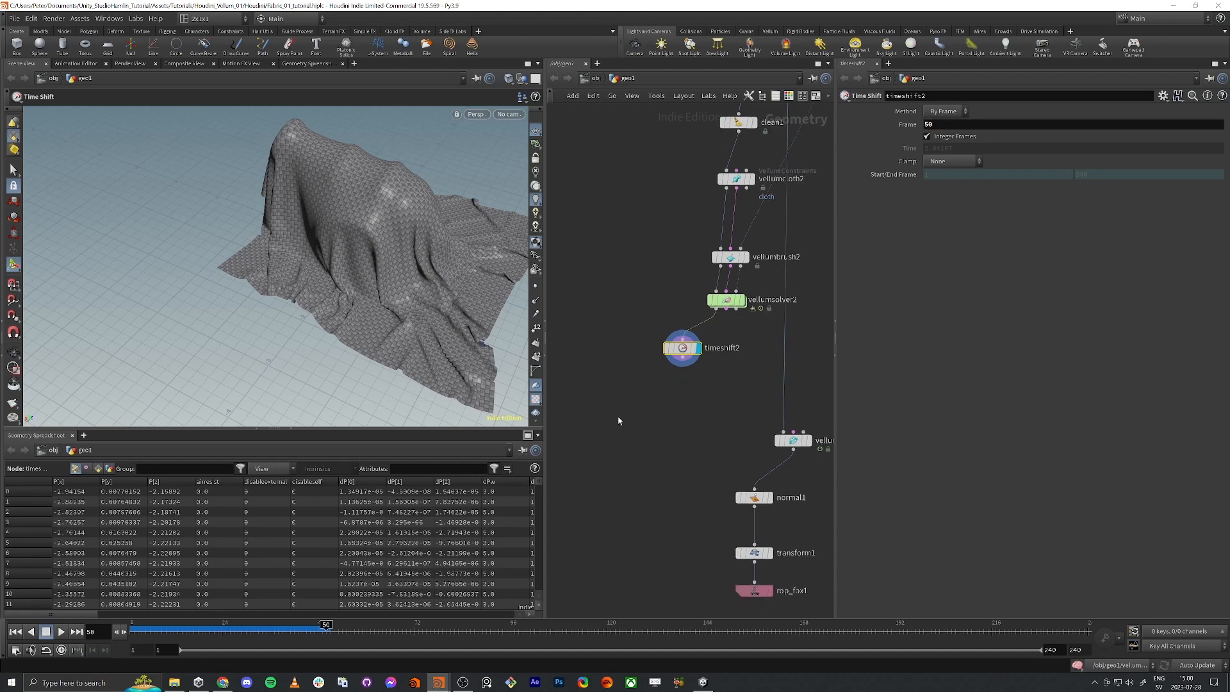
left_click_drag(636, 512, 718, 434)
scroll(547, 373, "up", 2)
key("Escape")
scroll(384, 307, "up", 10)
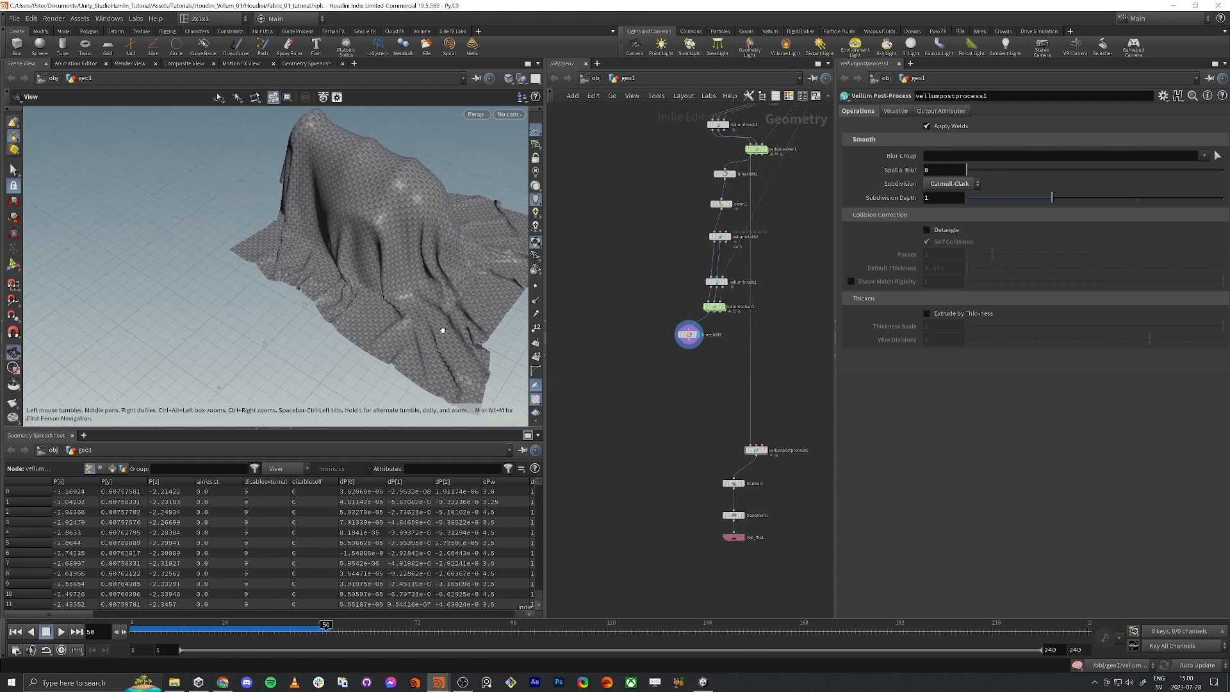
left_click_drag(392, 298, 359, 295)
key("Return")
scroll(786, 439, "up", 5)
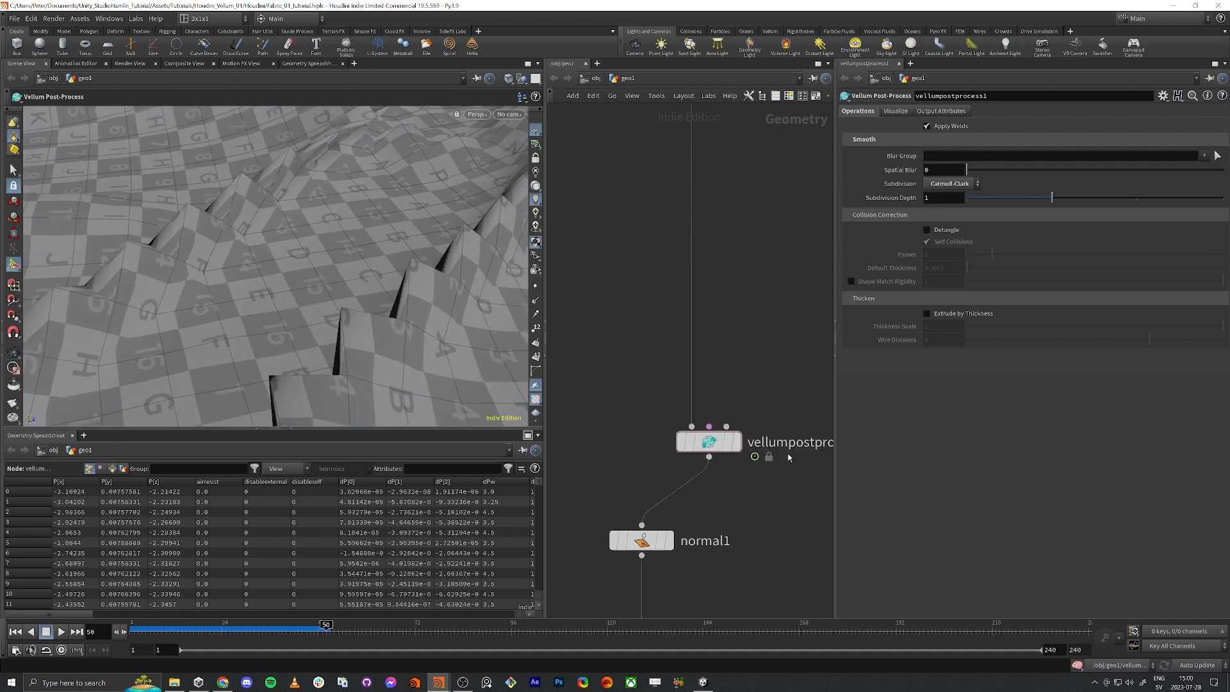
scroll(724, 439, "down", 4)
left_click(670, 320)
left_click(742, 442)
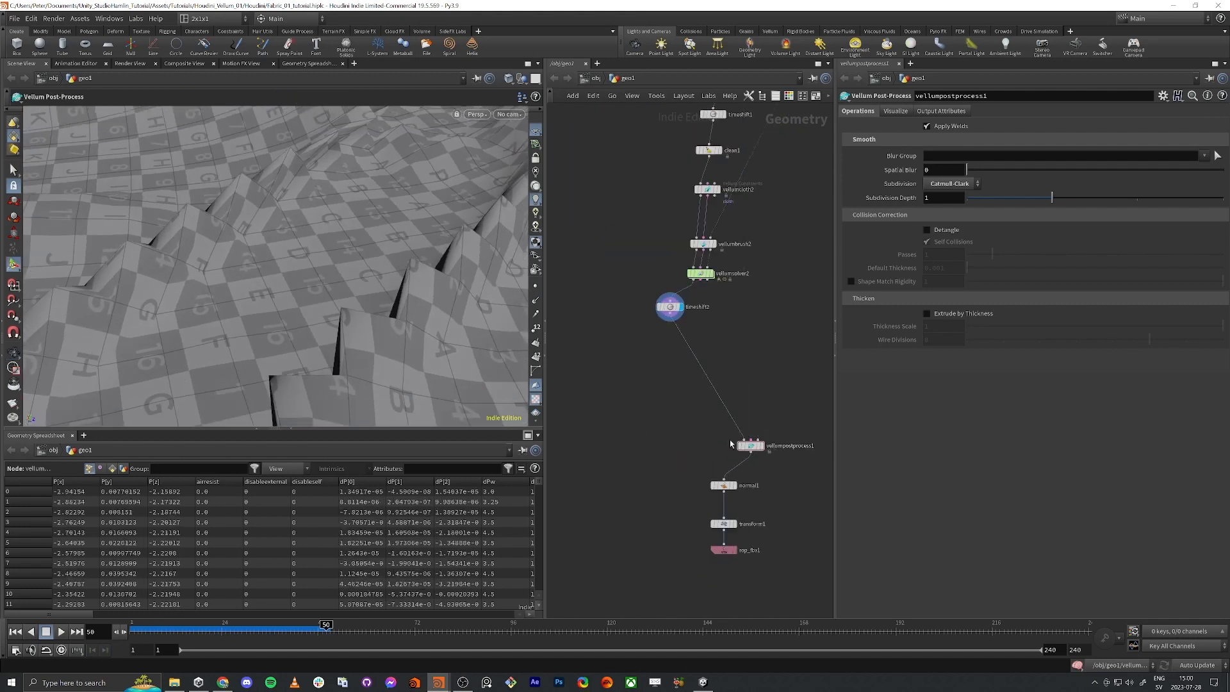
- Display vellumpostprocess1, inspect the subdivided cloth up close, and move the node nearer to timeshift2
left_click(765, 448)
key("Escape")
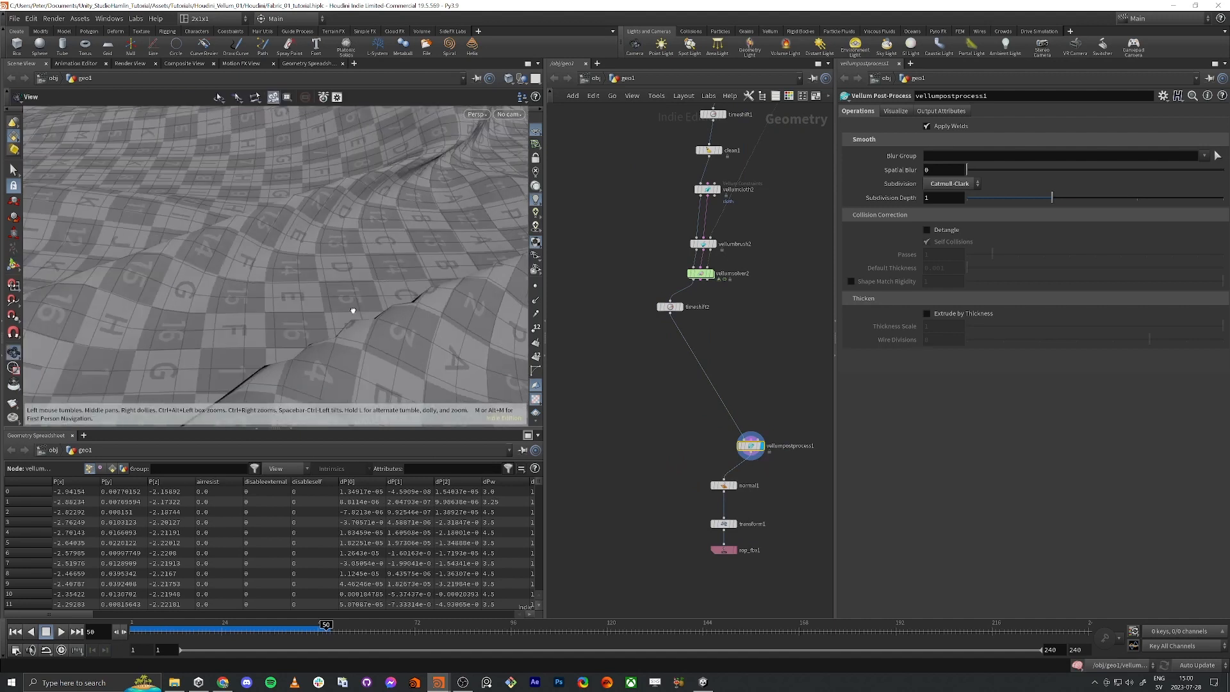
left_click_drag(352, 307, 337, 330)
key("Return")
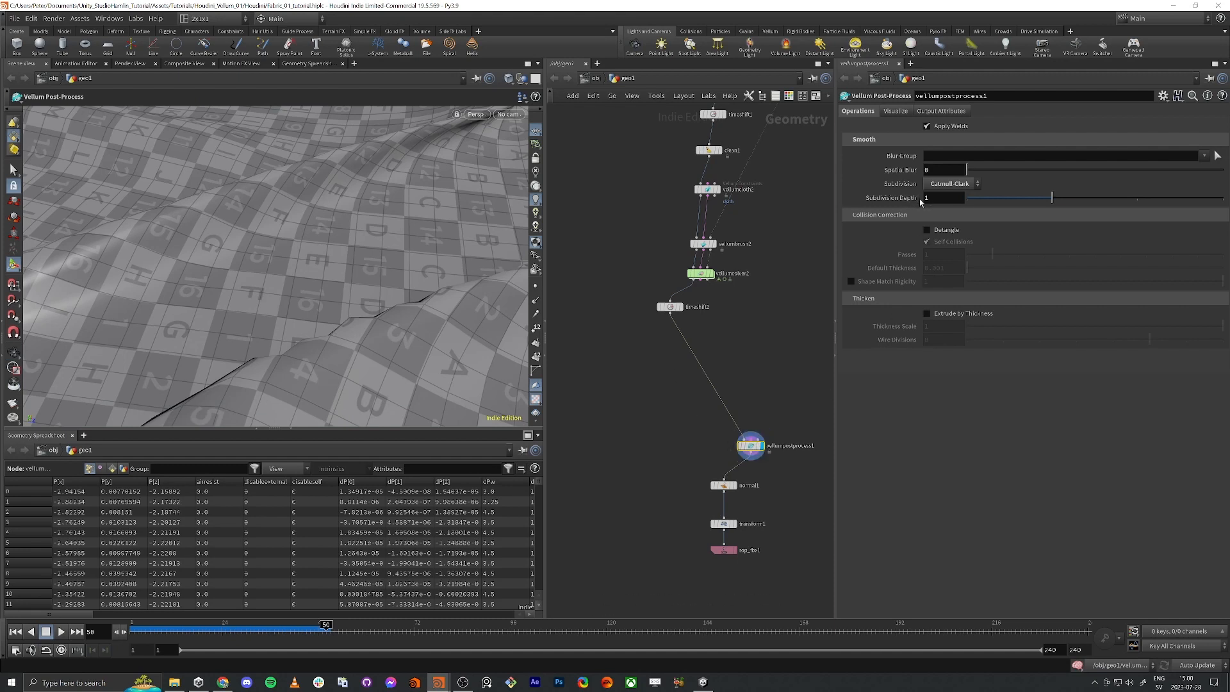
left_click_drag(736, 451, 698, 404)
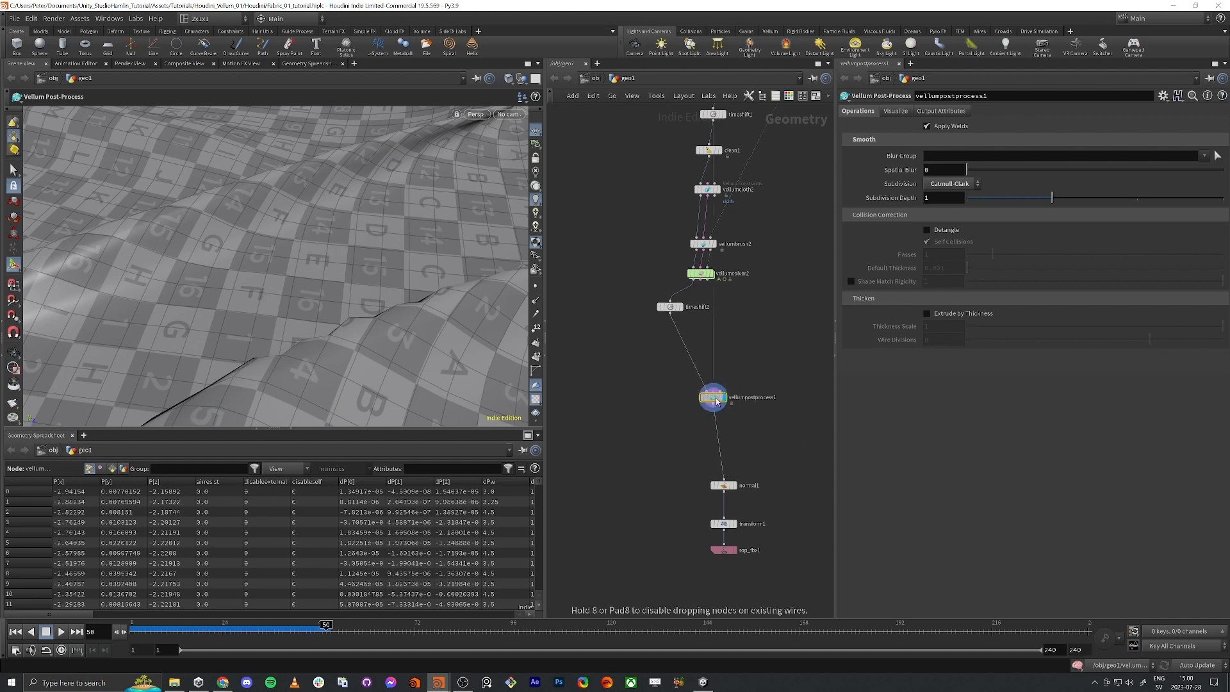
- Try a Spatial Blur of 0.956 on vellumpostprocess1, then reset it to 0
key("Escape")
left_click_drag(269, 282, 333, 250)
key("Return")
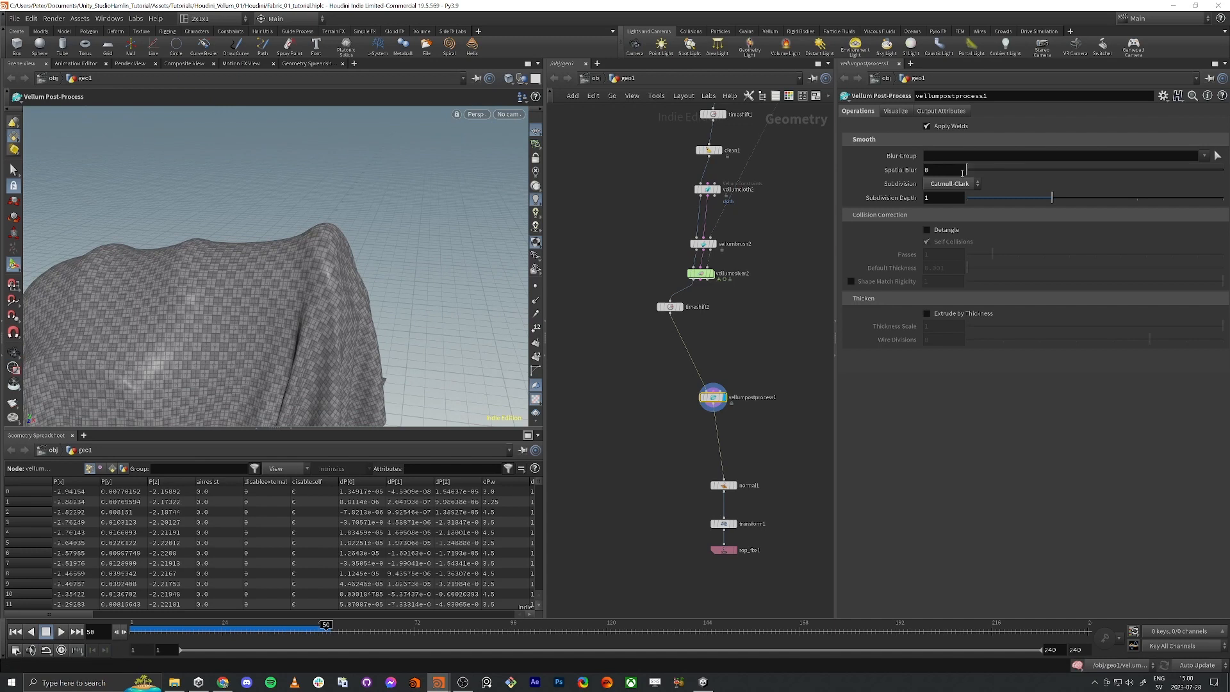
left_click_drag(1129, 171, 1210, 170)
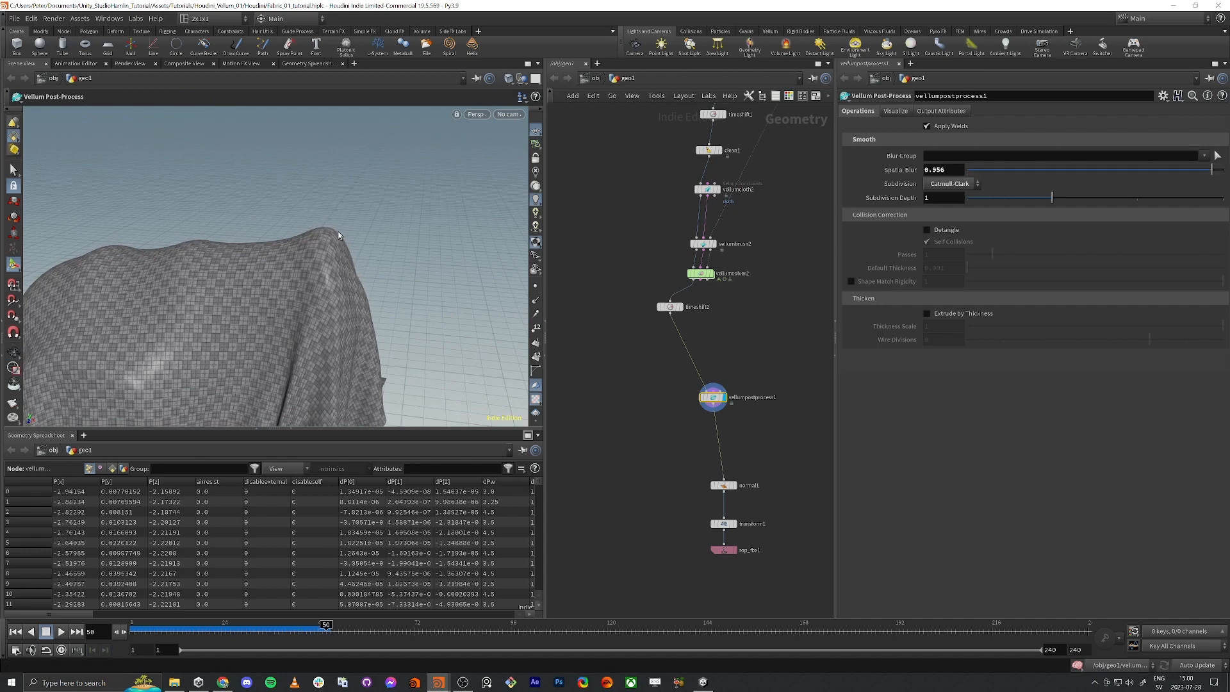
left_click_drag(339, 236, 324, 256)
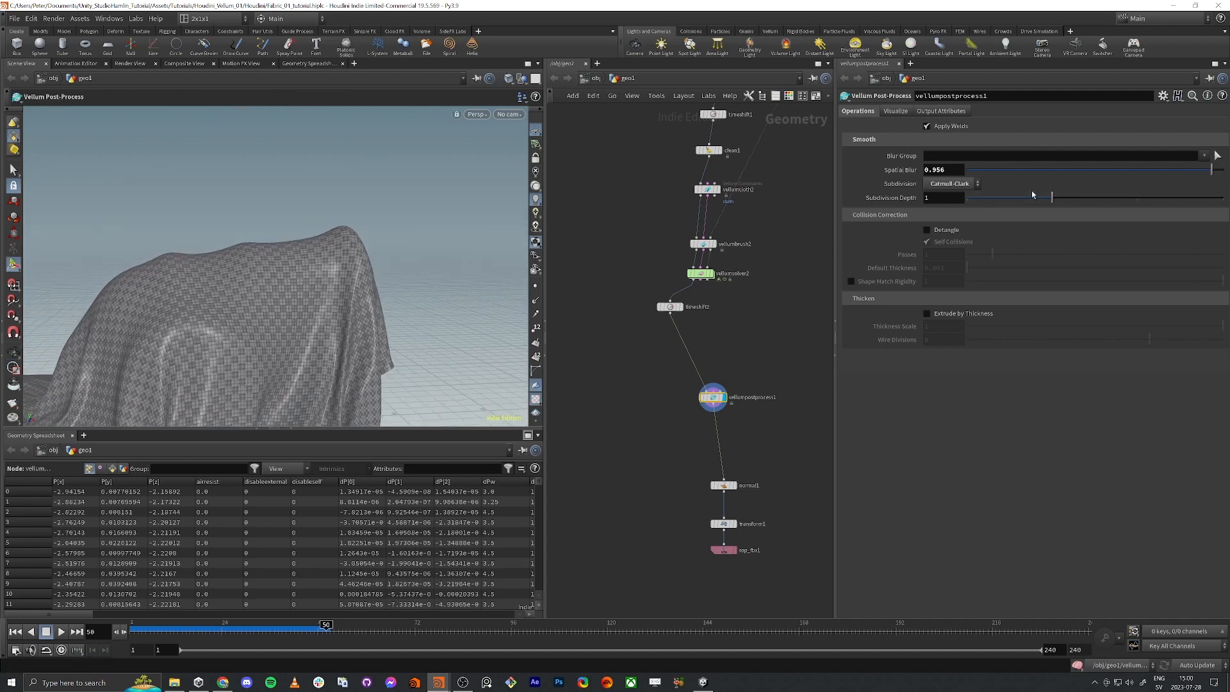
left_click_drag(1211, 170, 966, 171)
- Set vellumpostprocess1's Subdivision Depth to 0 and its Spatial Blur to 1
left_click_drag(1052, 198, 966, 198)
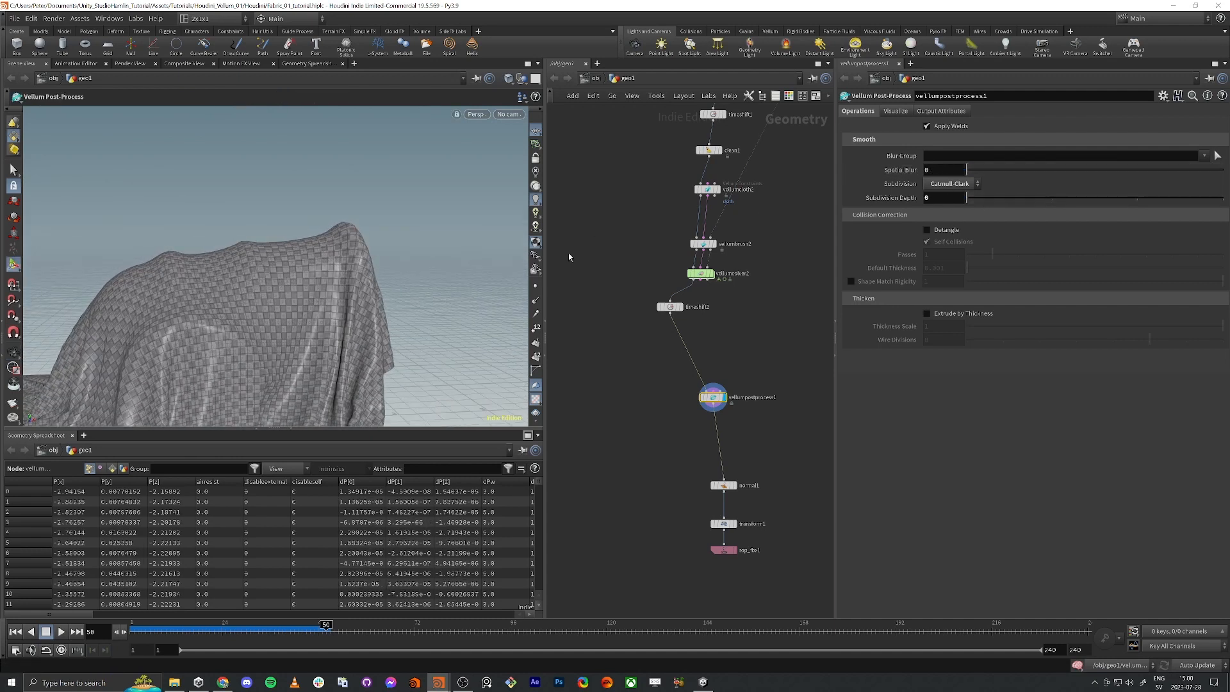
key("Escape")
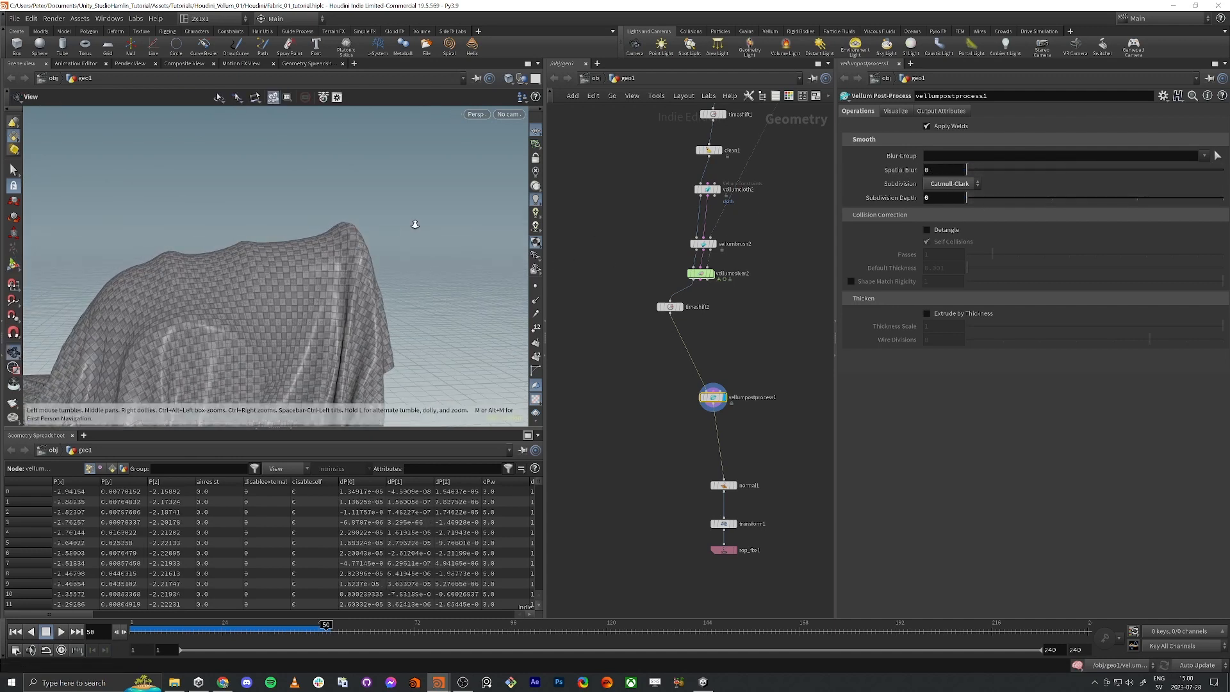
left_click_drag(415, 225, 329, 235)
left_click_drag(966, 170, 1221, 170)
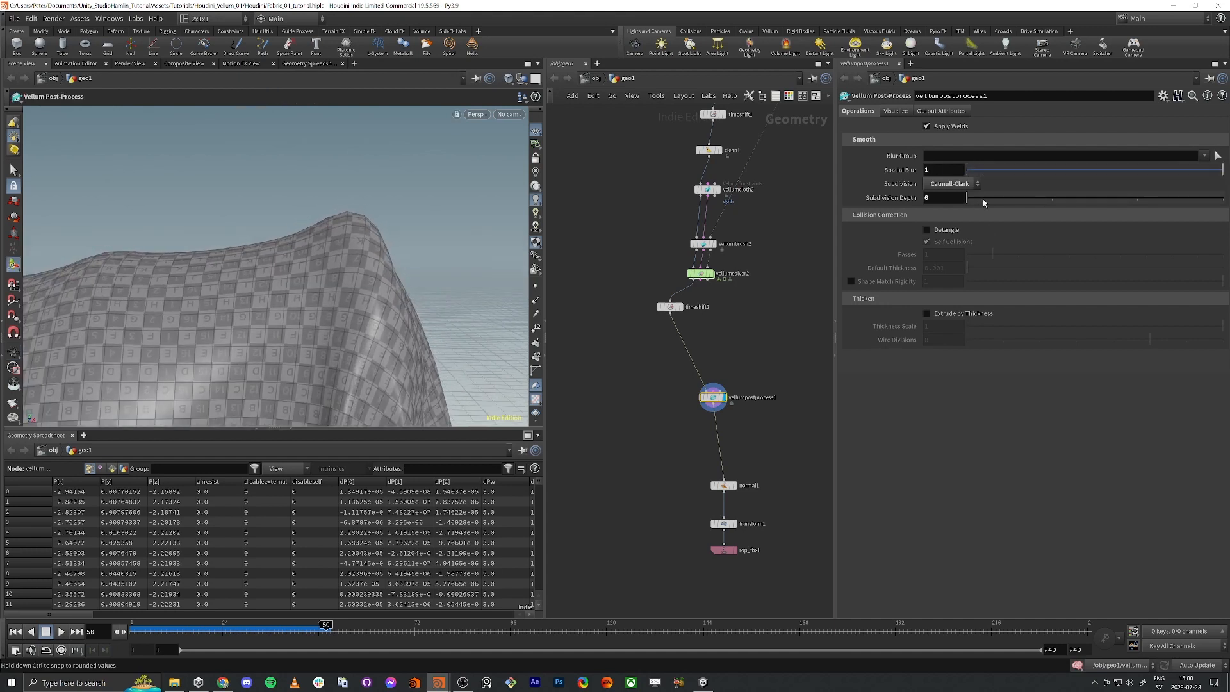
- Undo the latest Subdivision Depth and Spatial Blur changes on vellumpostprocess1
left_click_drag(985, 199, 1058, 201)
key("ctrl+z")
key("ctrl+z")
key("ctrl+z")
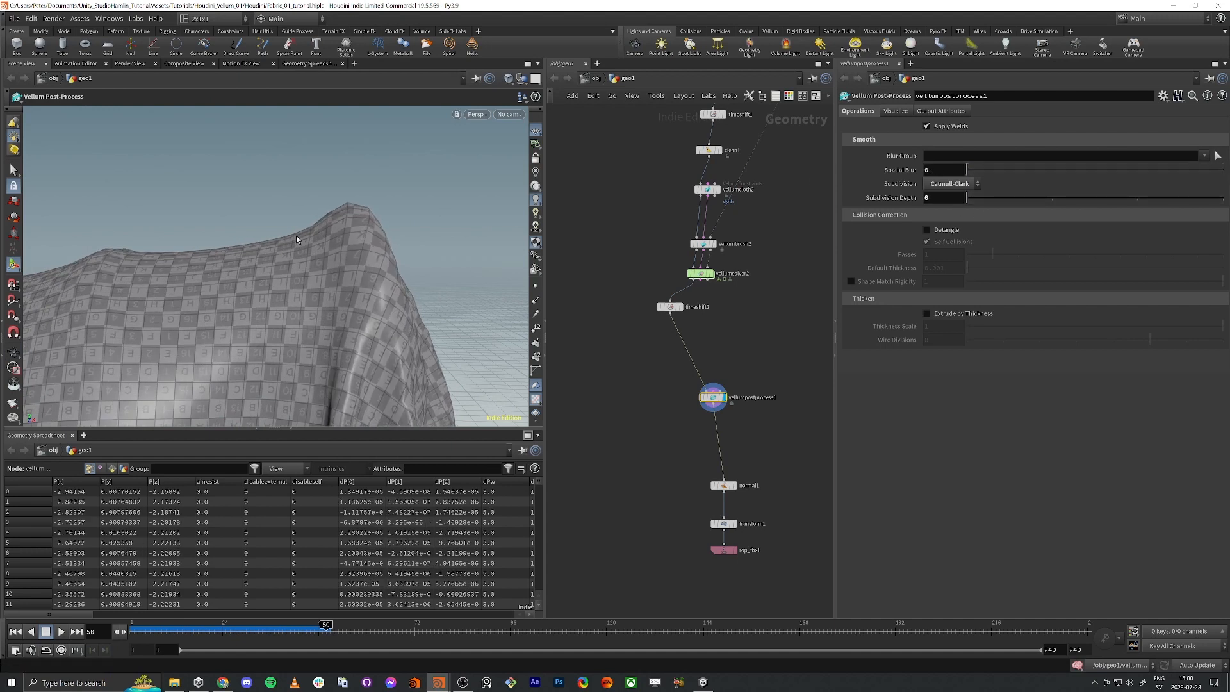
- Set vellumpostprocess1's Subdivision Depth to 1 and inspect the cloth's jagged fold edges up close
key("Escape")
left_click_drag(296, 239, 187, 313)
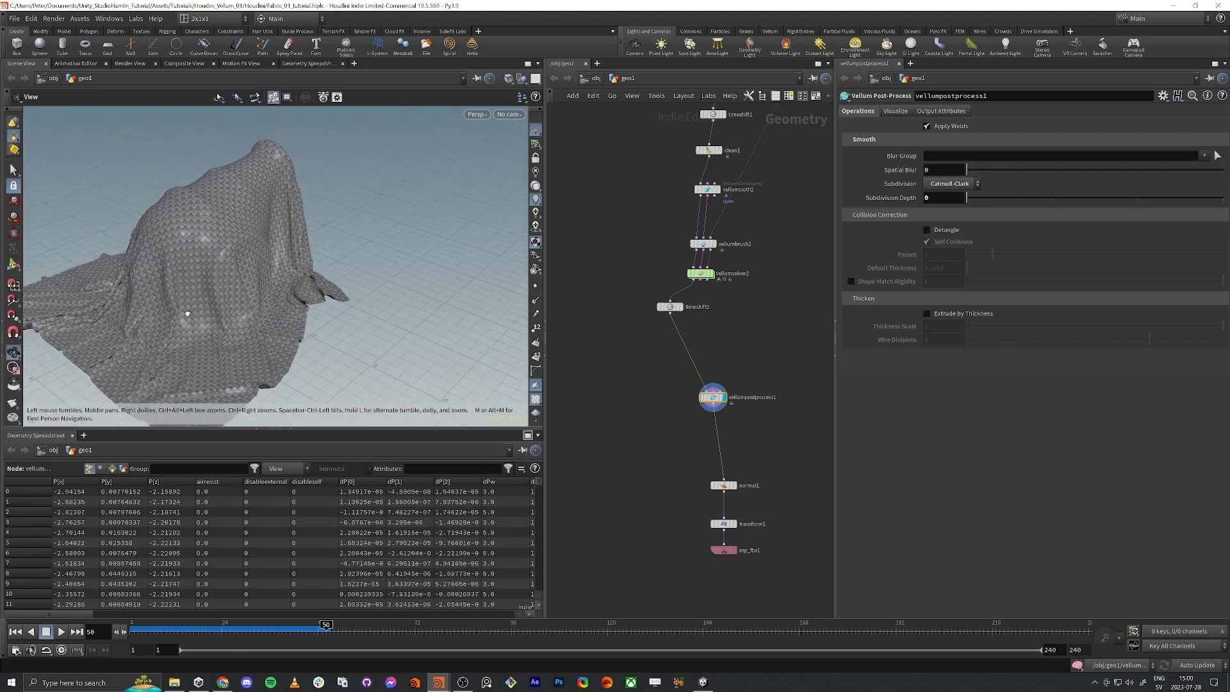
scroll(187, 313, "up", 10)
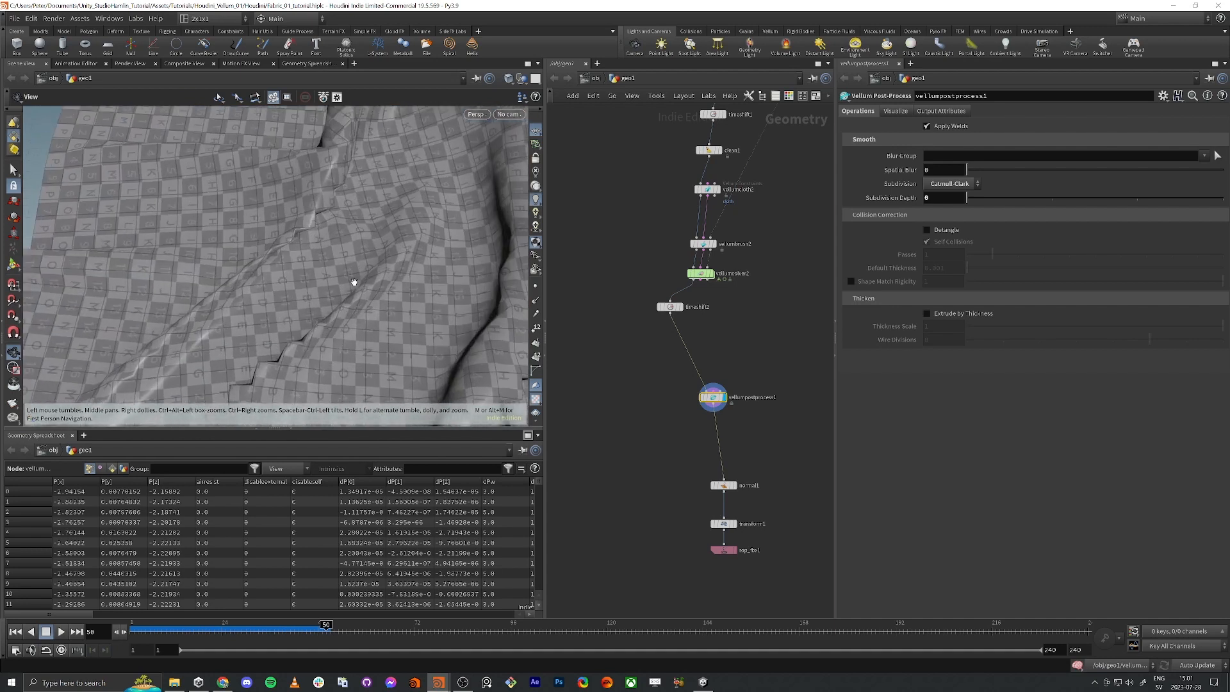
left_click_drag(354, 282, 299, 258)
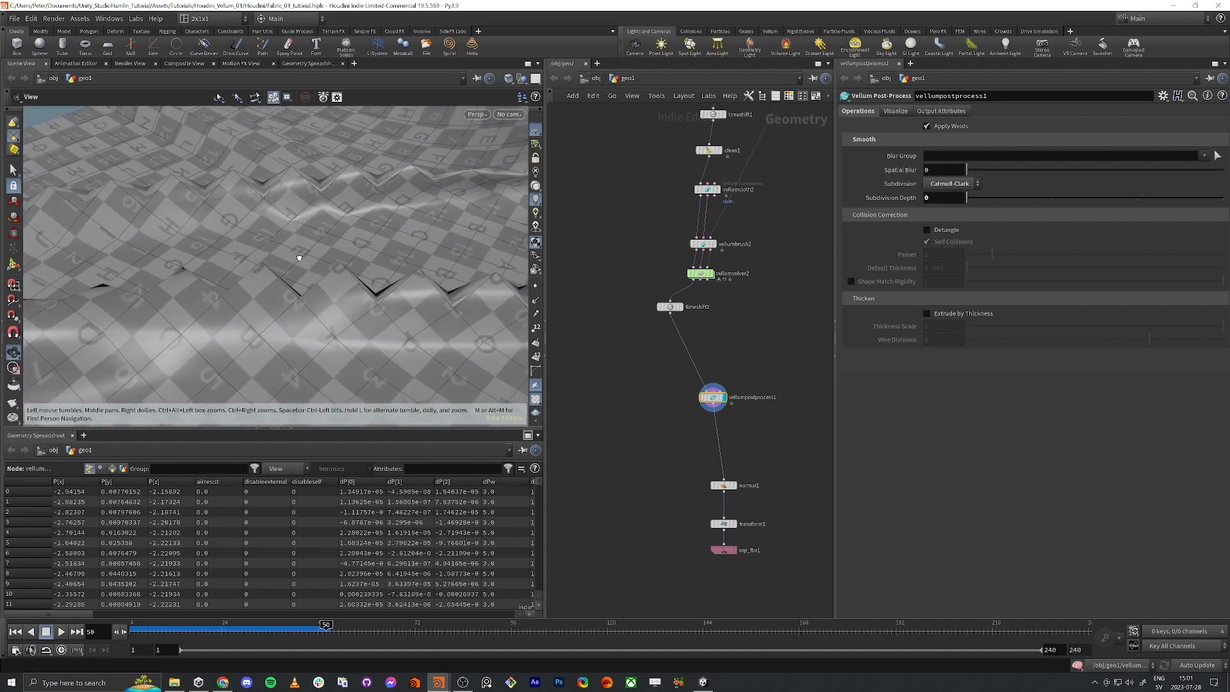
left_click_drag(968, 198, 1023, 201)
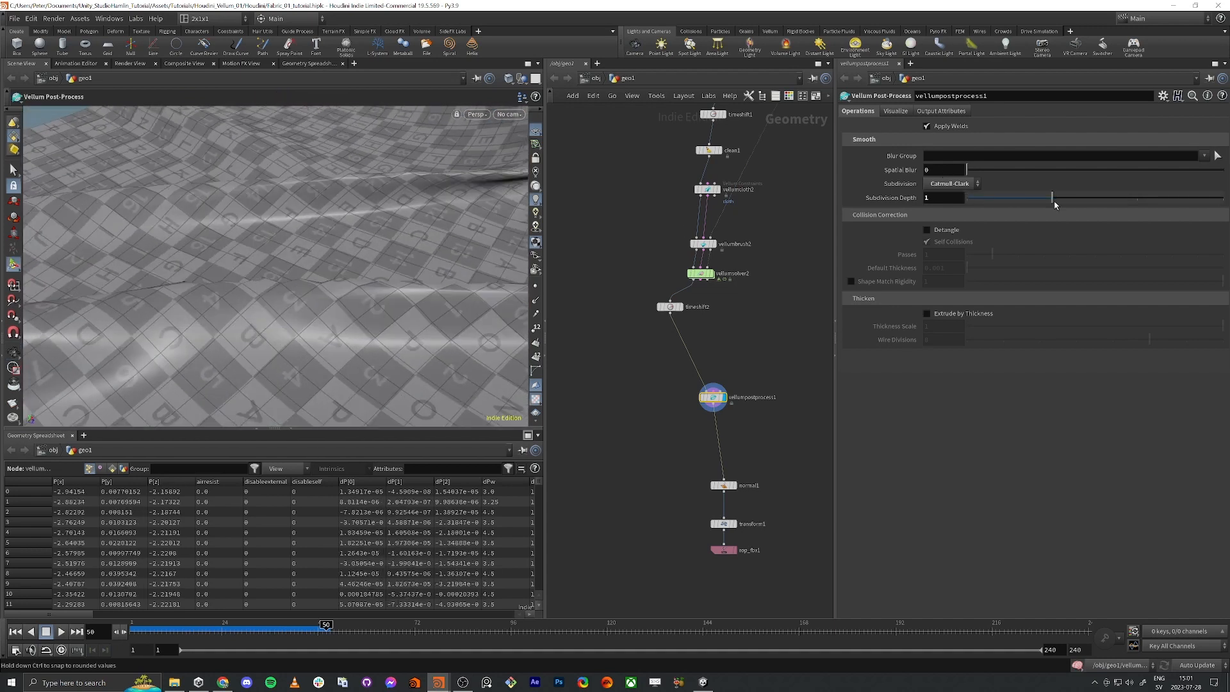
key("Escape")
left_click_drag(376, 298, 526, 316)
key("Return")
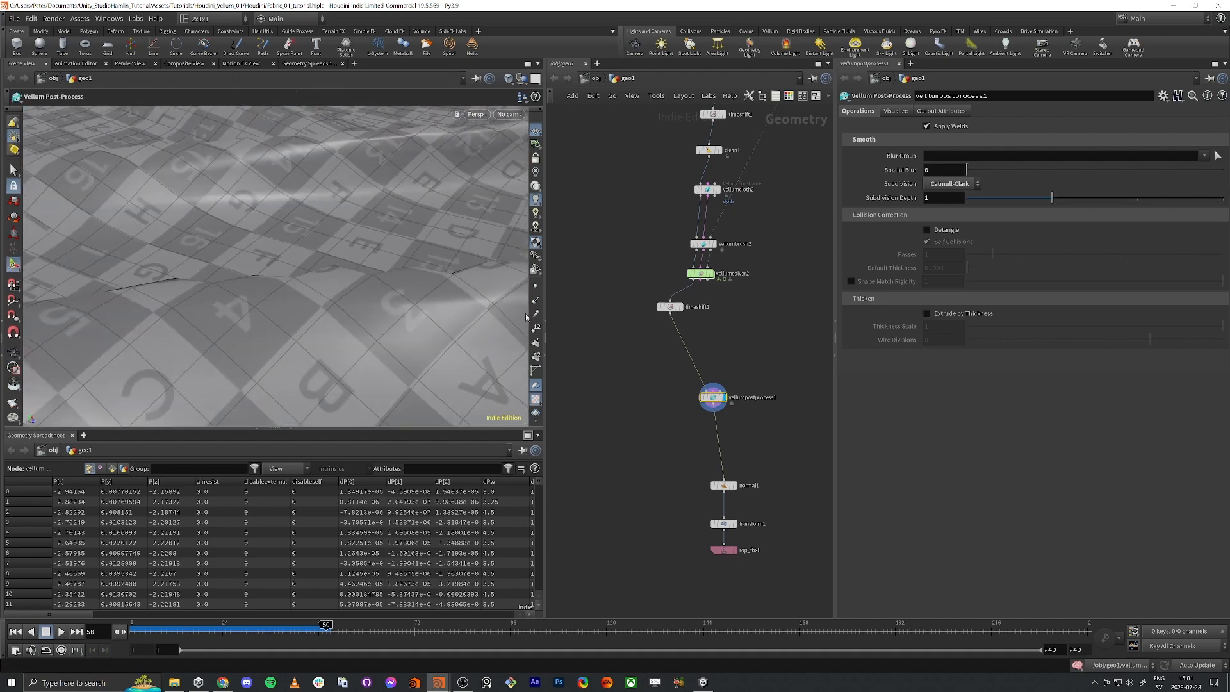
- Move vellumpostprocess1 up beneath timeshift2 and add a second, displayed Vellum Post-Process node fed by it
left_click_drag(720, 400, 708, 341)
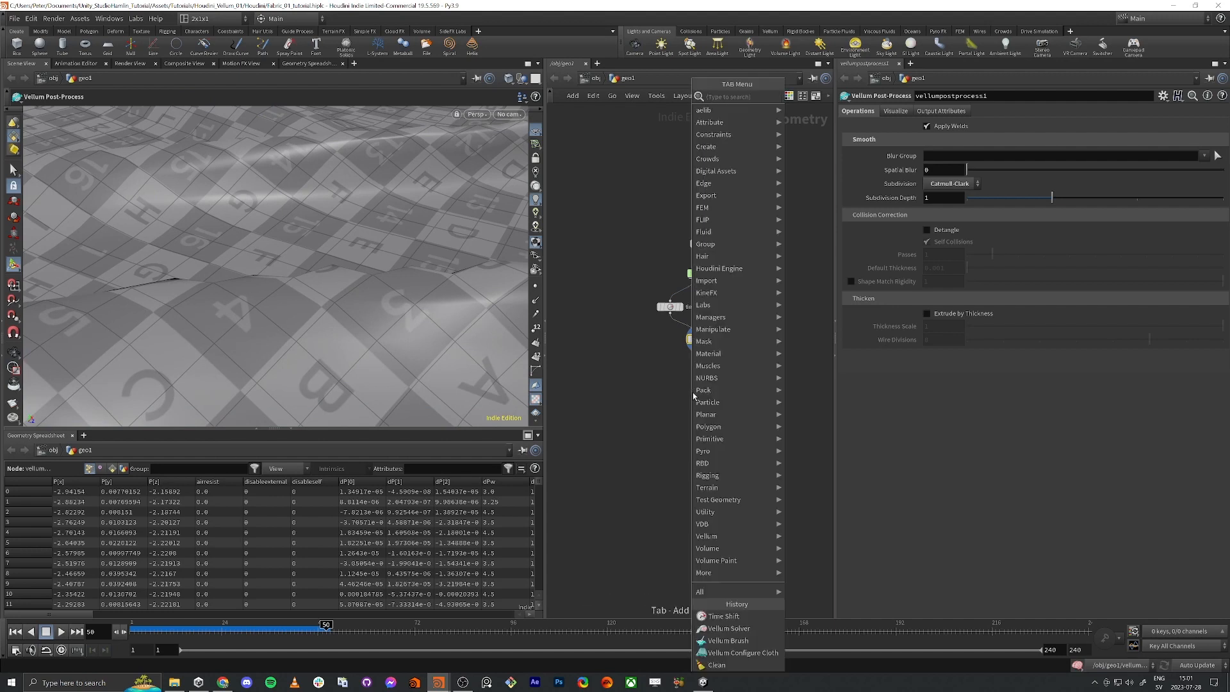
key("Tab")
type("ve pos")
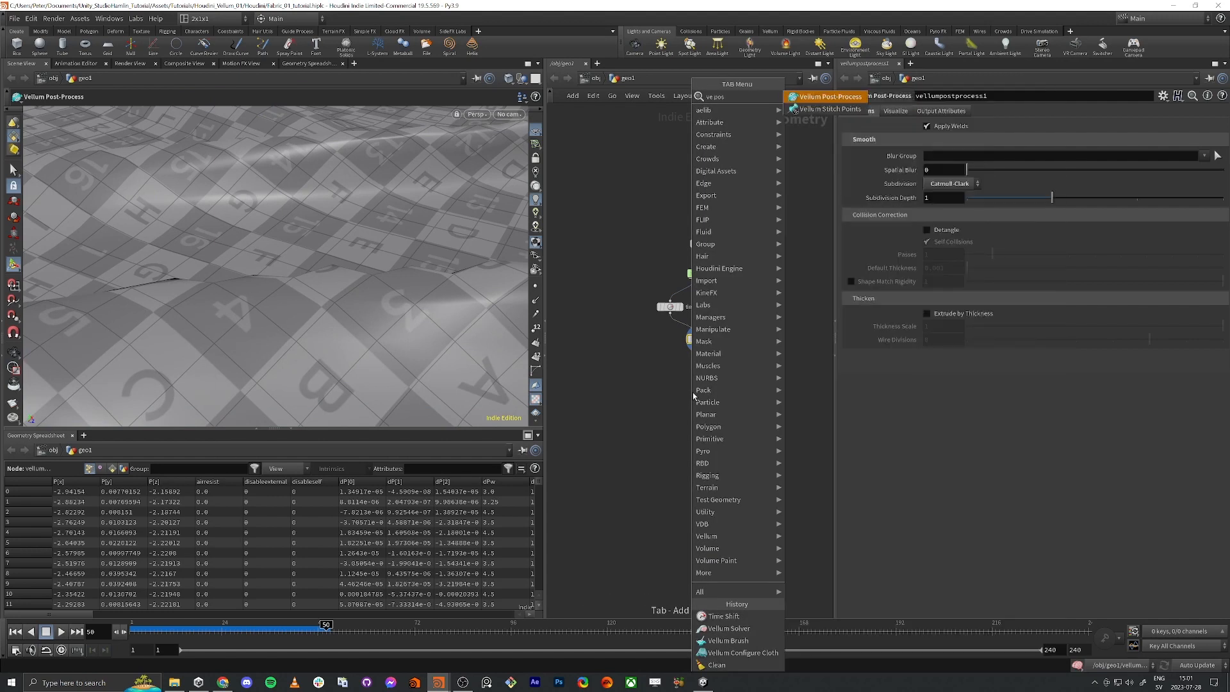
key("Return")
left_click(692, 392)
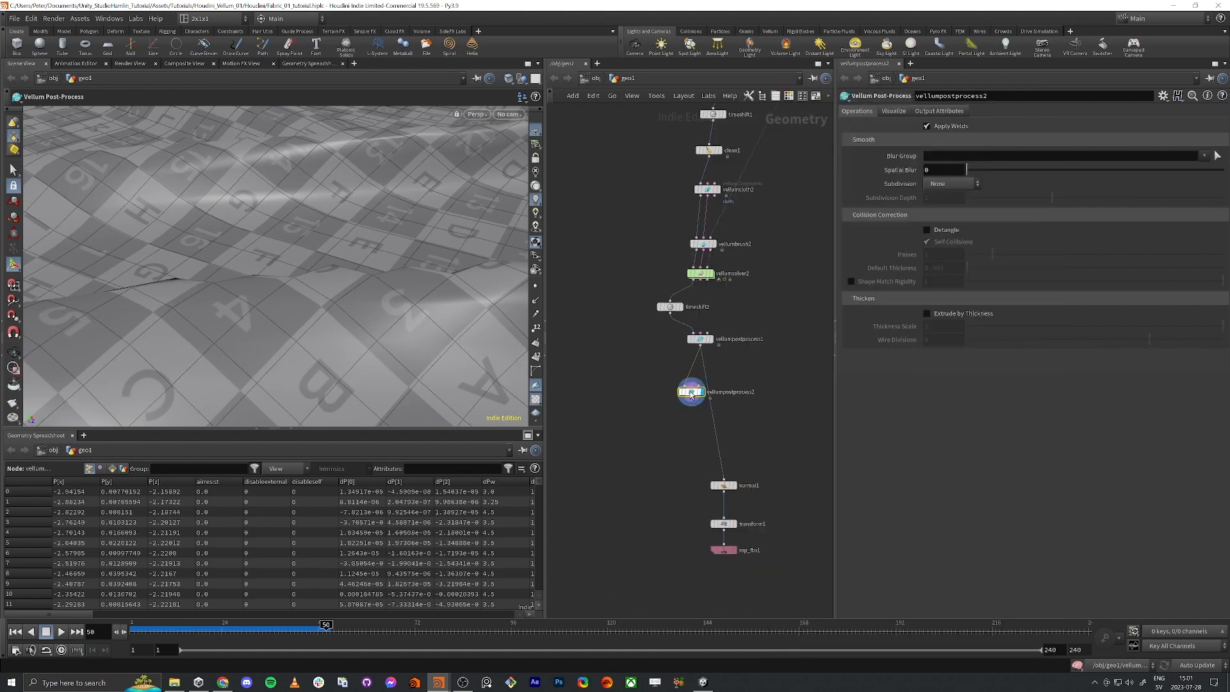
- Set vellumpostprocess2's Spatial Blur to 0.486 and route its output into normal1
key("Escape")
left_click_drag(420, 258, 346, 294)
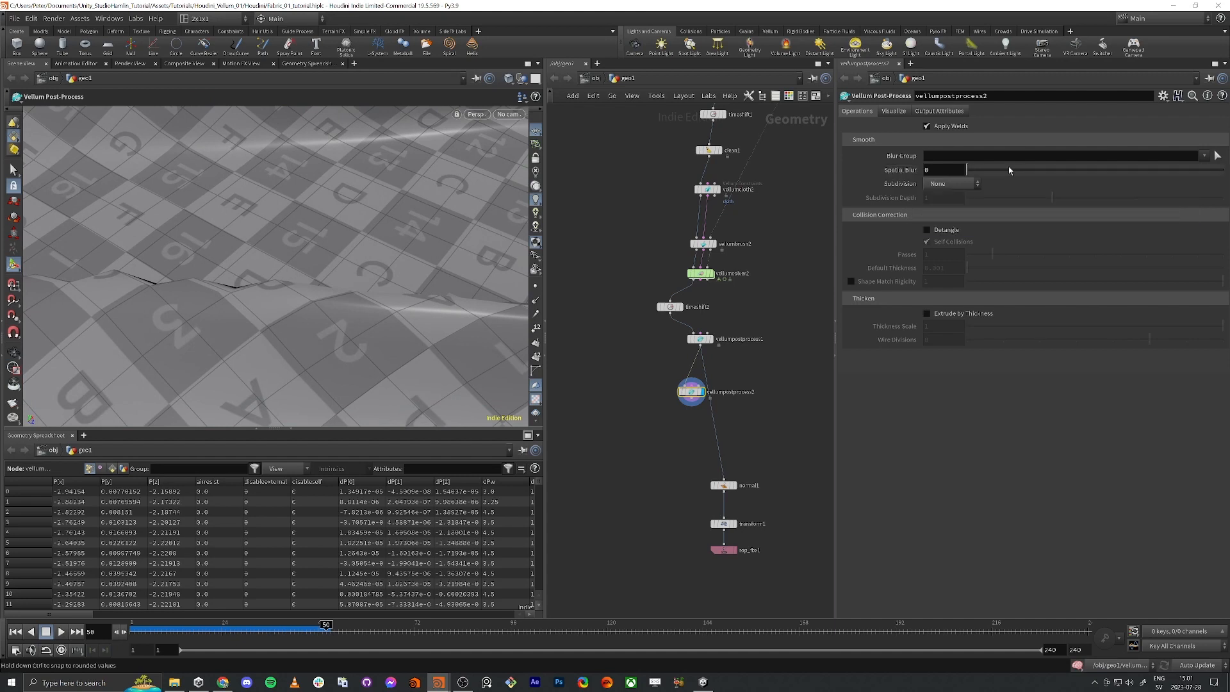
left_click_drag(1012, 171, 1158, 172)
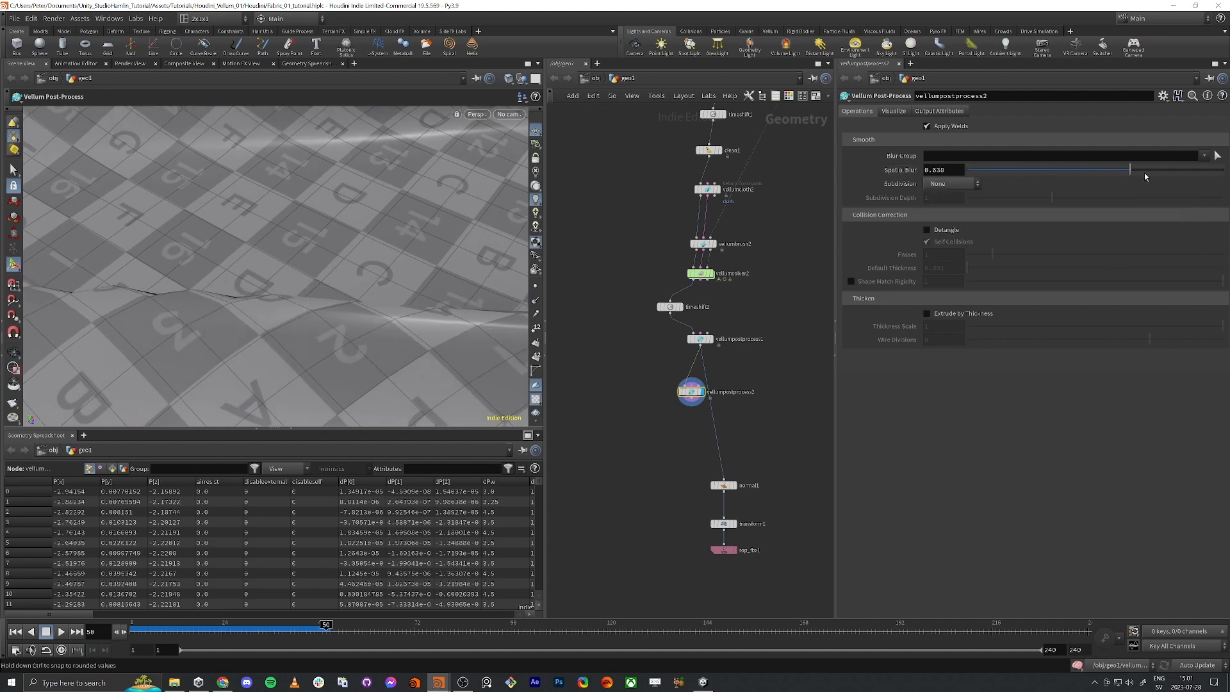
left_click_drag(349, 315, 351, 248)
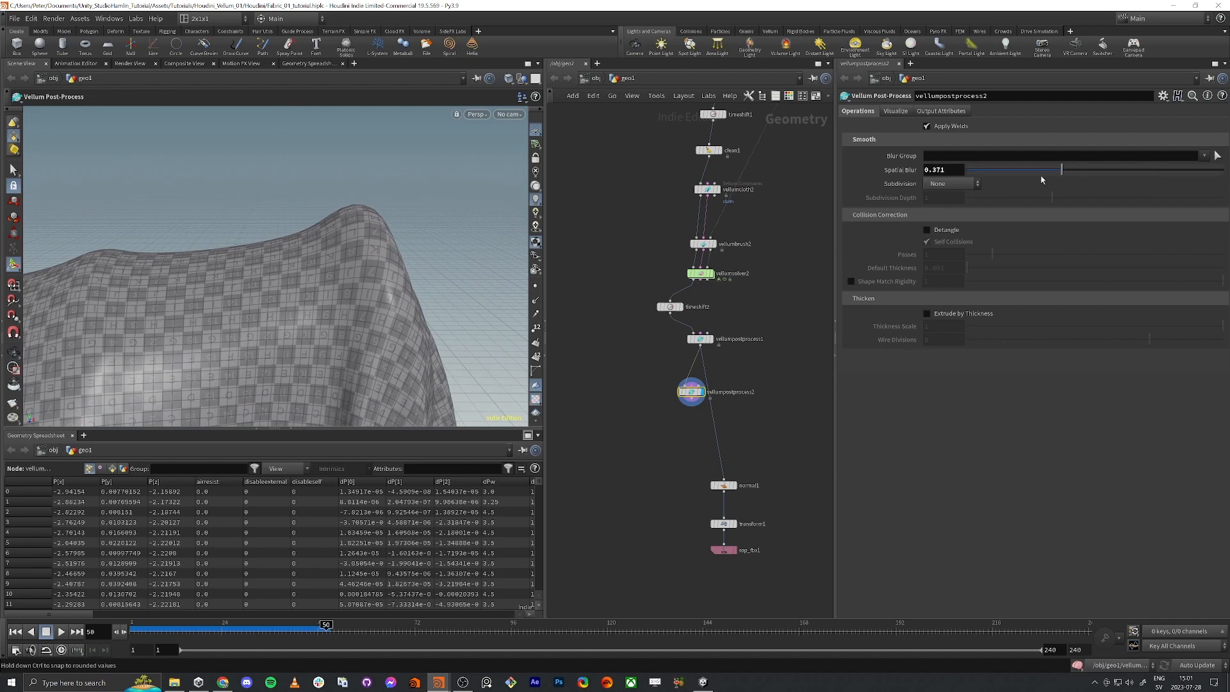
left_click_drag(1041, 180, 1071, 183)
left_click_drag(524, 208, 269, 282)
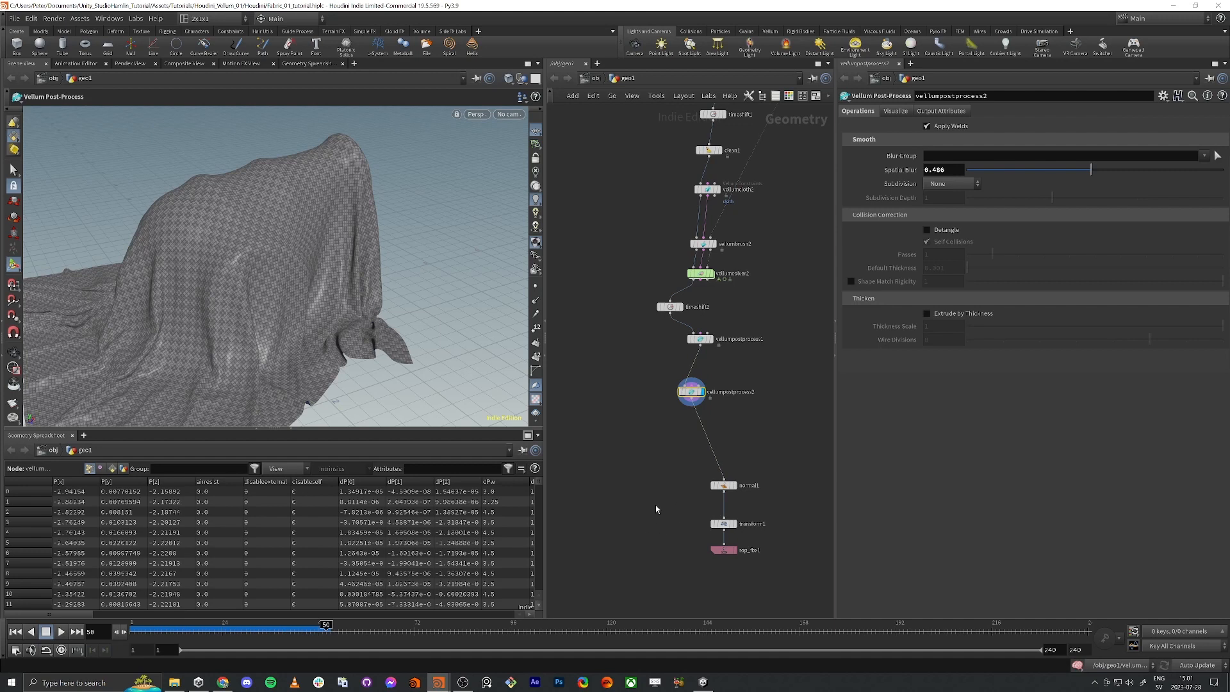
- Place Houdini beside Unity, save rop_fbx1's output $HIP/fabric_01_Lod1.fbx to disk, and switch to Unity to reimport it
key("super+Right")
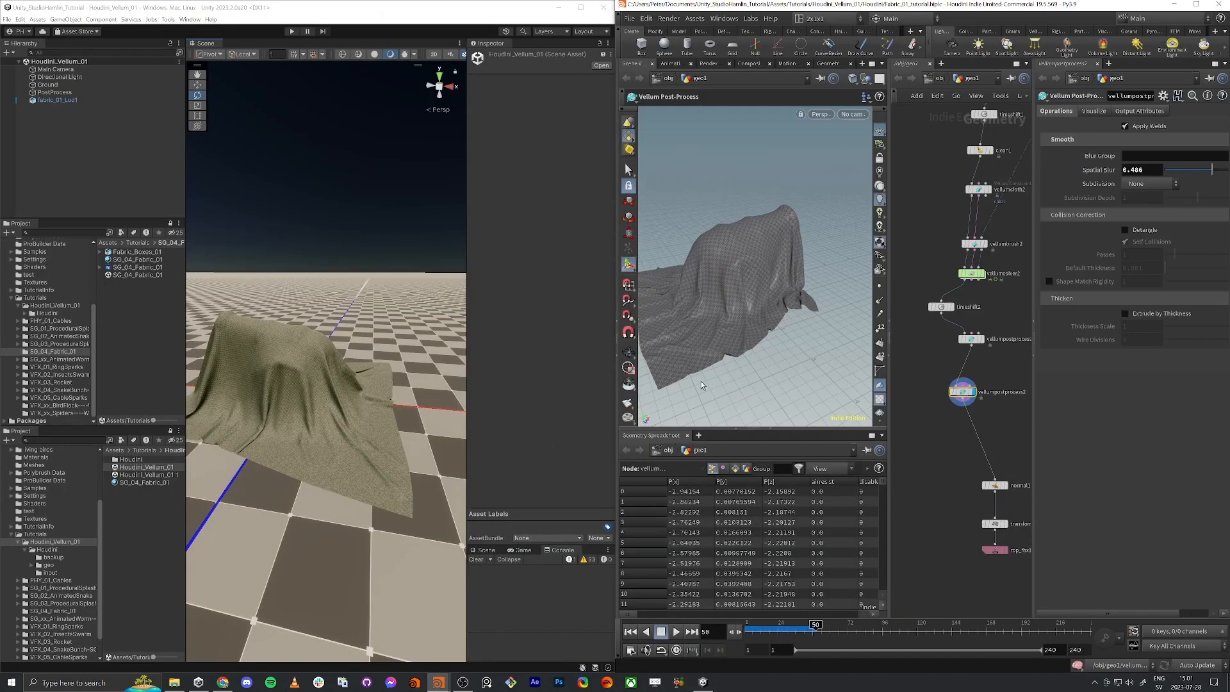
left_click(992, 550)
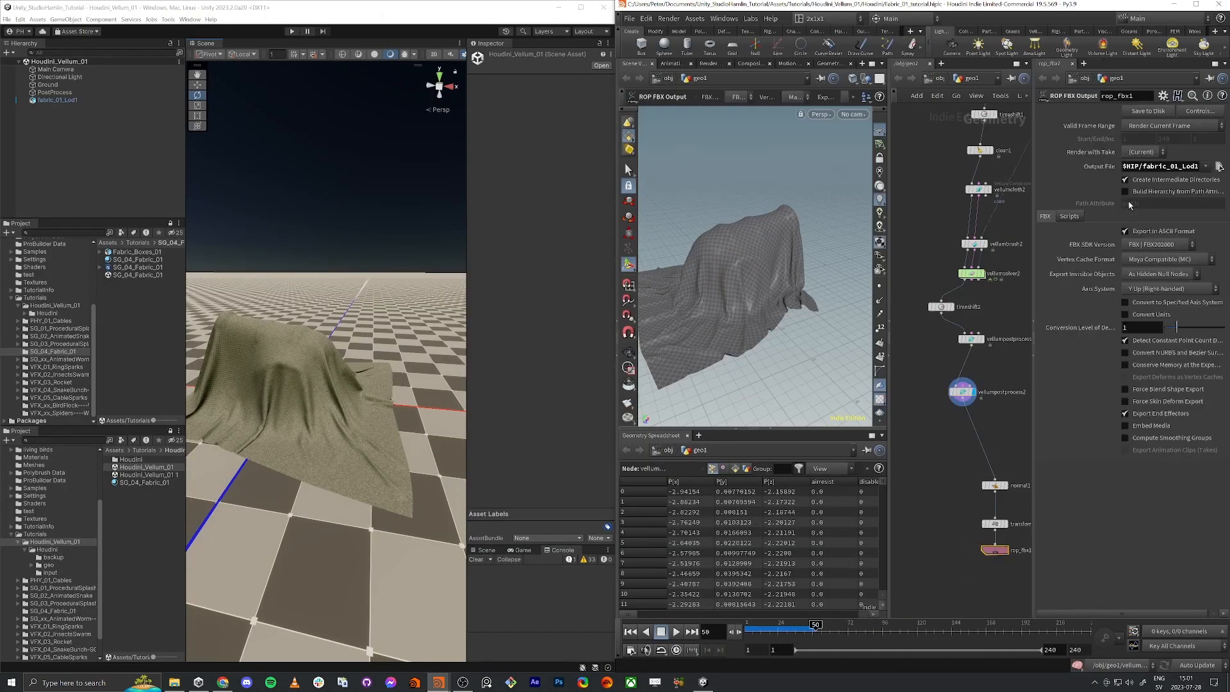
left_click(1148, 113)
left_click(486, 585)
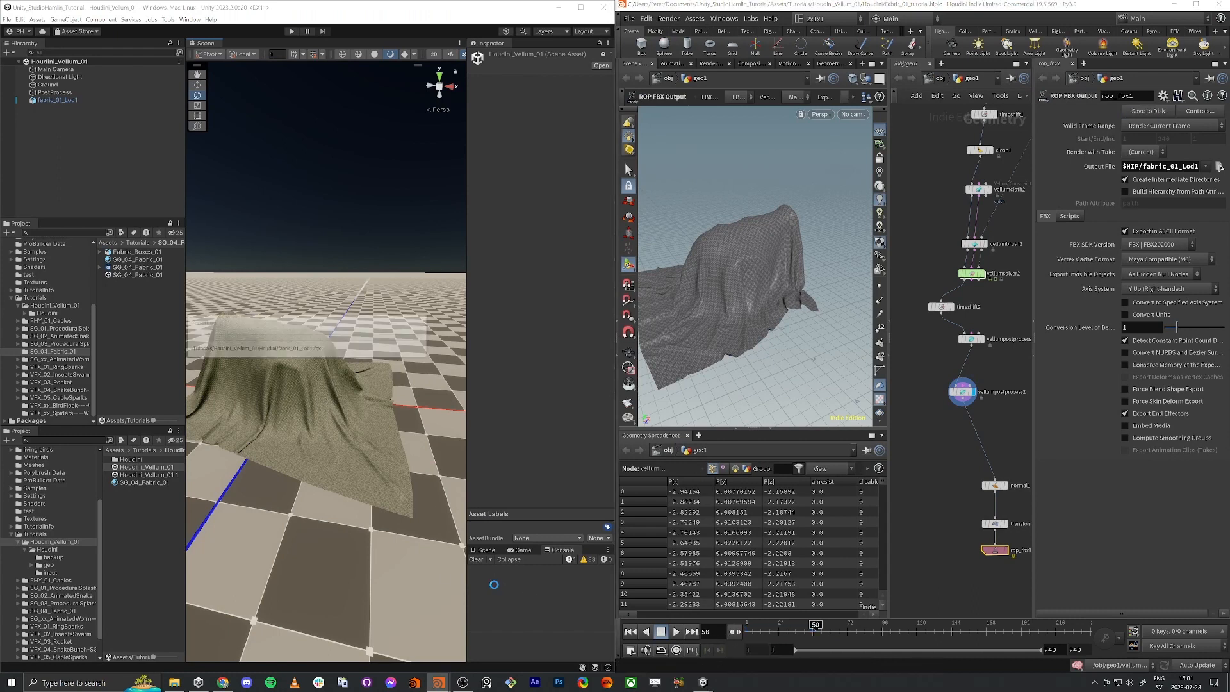
- Examine the reimported draped fabric from several angles and distances in Unity's scene
left_click_drag(356, 415, 286, 433, "alt")
left_click_drag(356, 415, 286, 409, "alt")
right_click_drag(286, 409, 488, 434, "alt")
left_click_drag(308, 484, 349, 442, "alt")
right_click_drag(349, 442, 272, 438, "alt")
left_click_drag(357, 409, 353, 416, "alt")
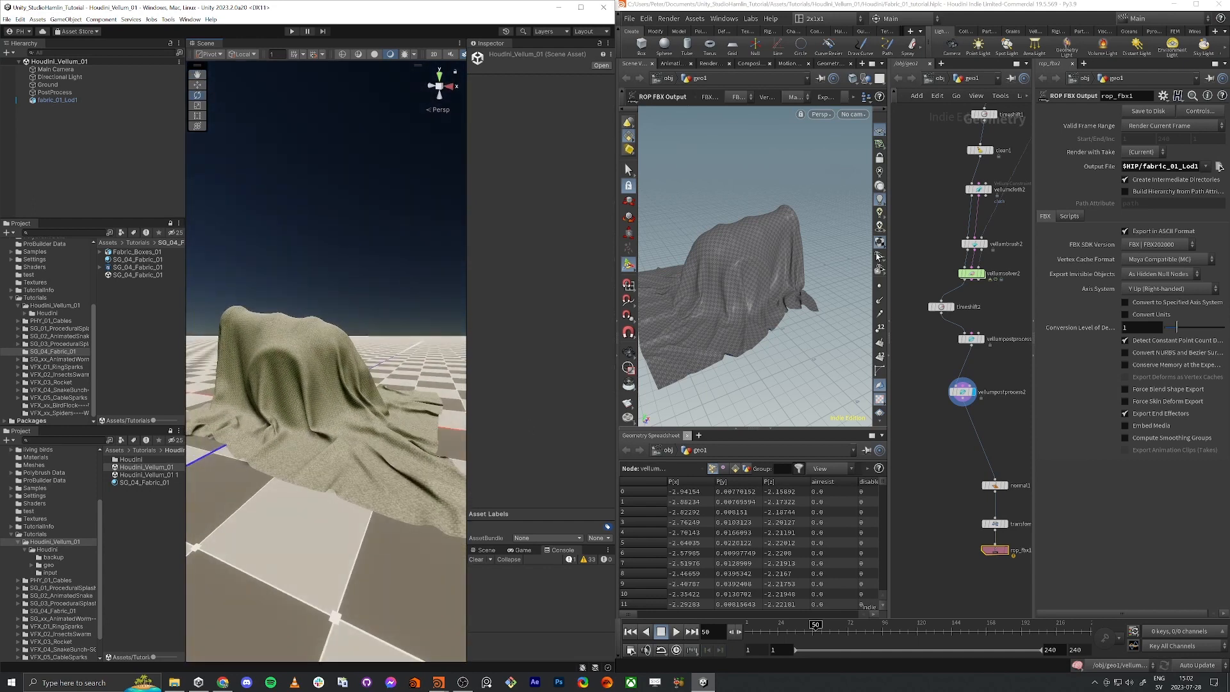
- Return to a maximized Houdini and align vellumsolver2, timeshift2 and both Vellum Post-Process nodes in one column
double_click(963, 6)
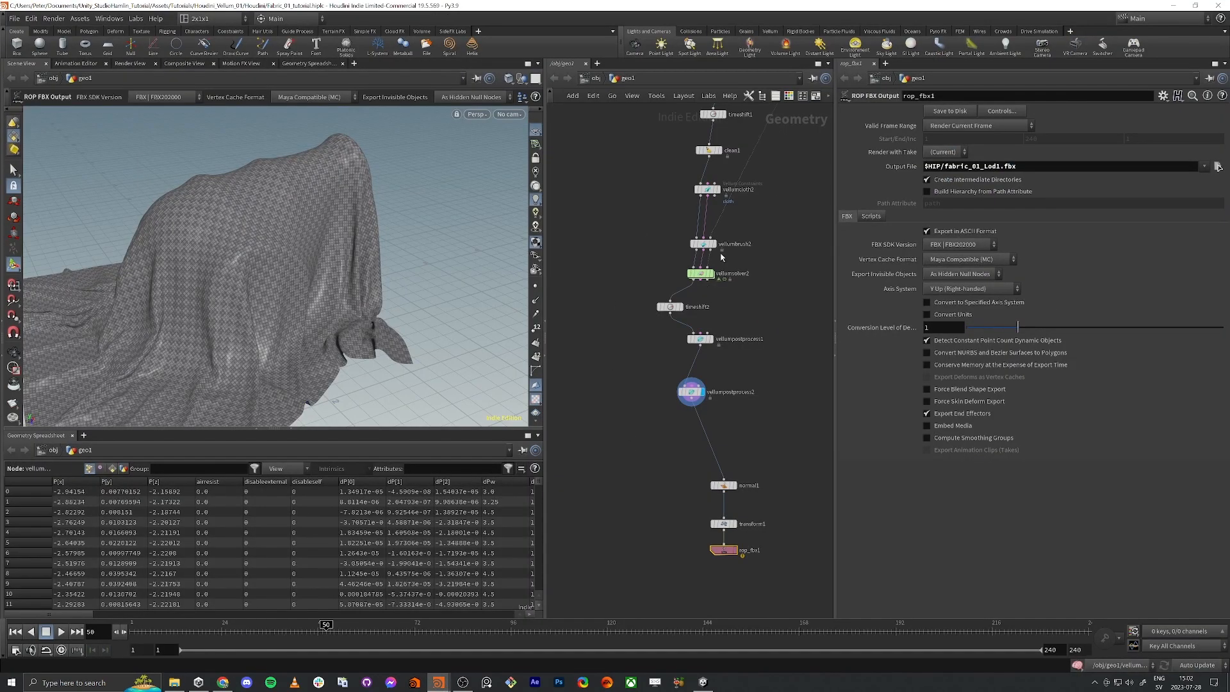
left_click_drag(621, 454, 765, 259)
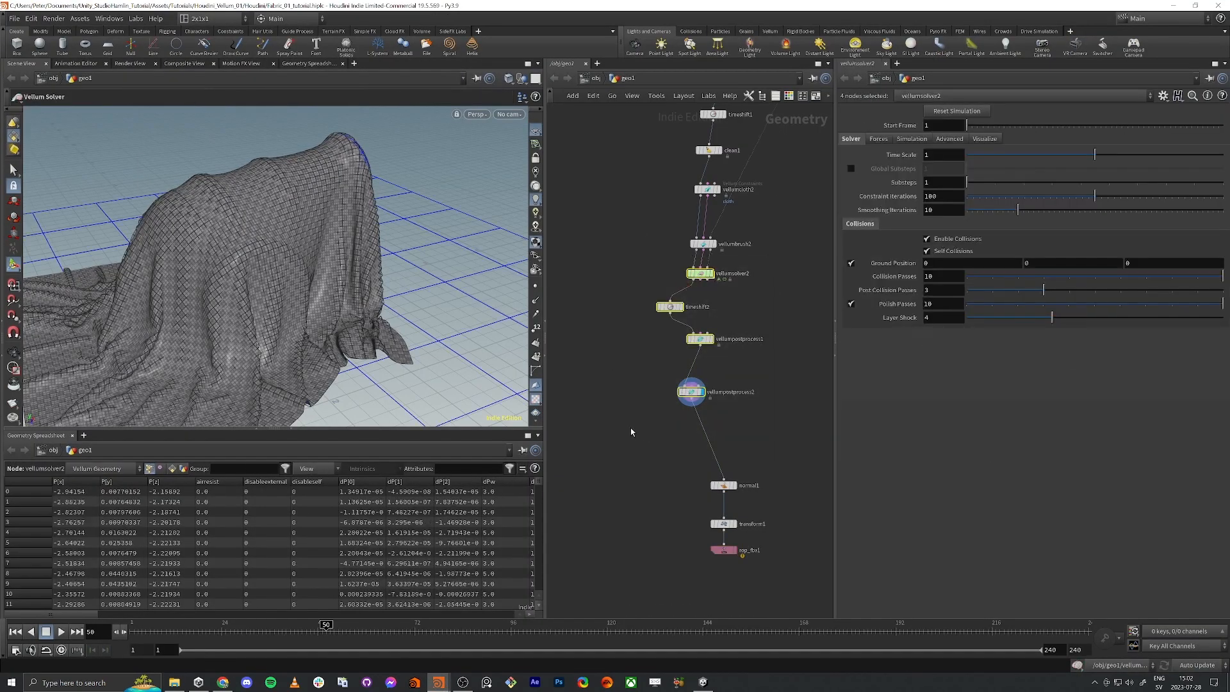
left_click_drag(629, 427, 771, 266)
left_click_drag(691, 410, 801, 266)
key("l")
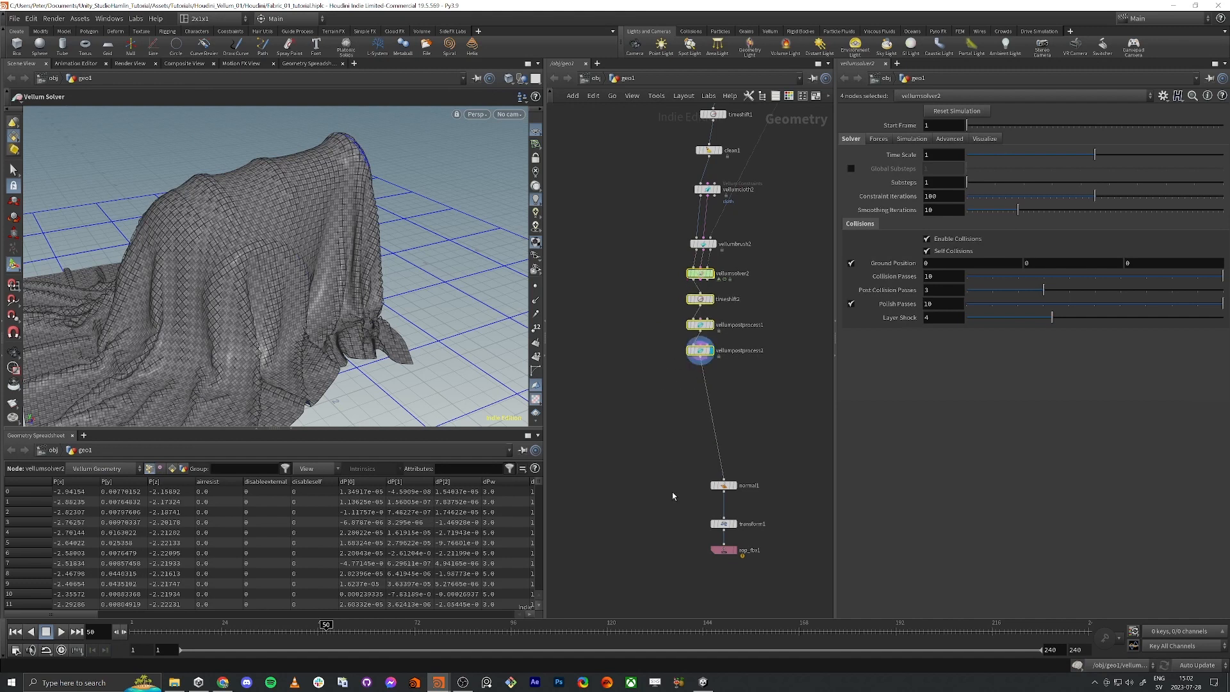
- Move normal1, transform1 and rop_fbx1 farther down, and align them in a column directly beneath vellumpostprocess2
left_click_drag(672, 495, 758, 544)
left_click_drag(723, 485, 723, 581)
middle_click_drag(668, 508, 661, 448)
scroll(688, 500, "down", 1)
key("l")
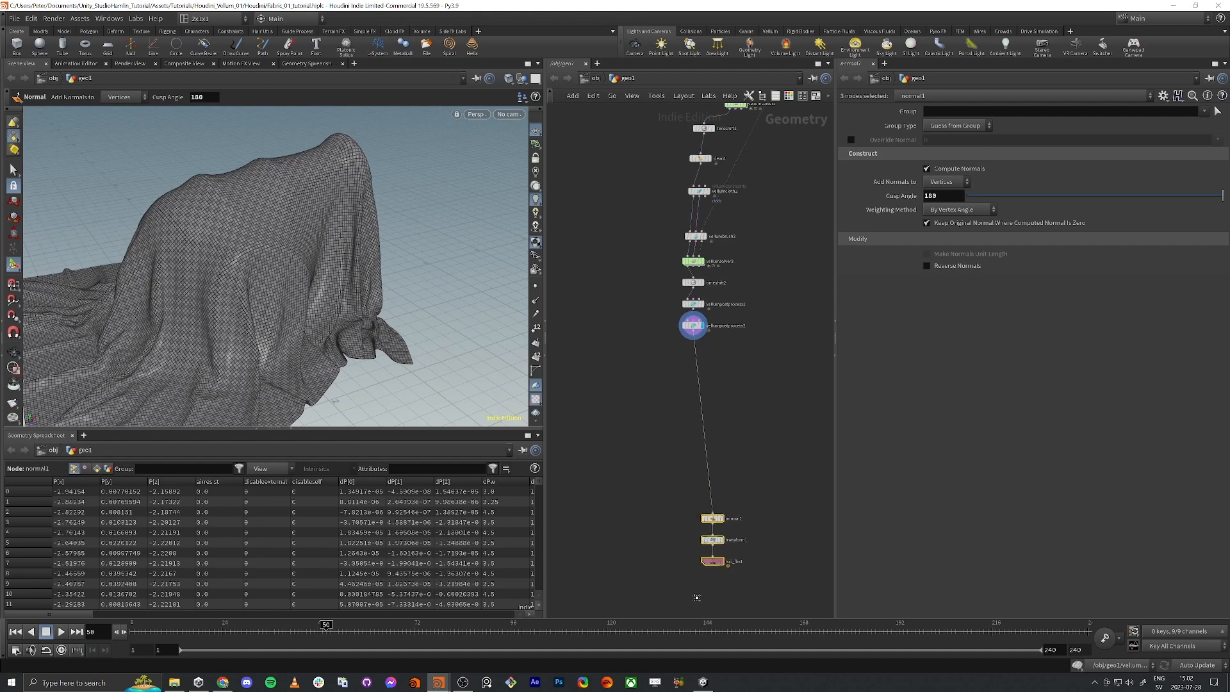
left_click_drag(717, 517, 698, 507)
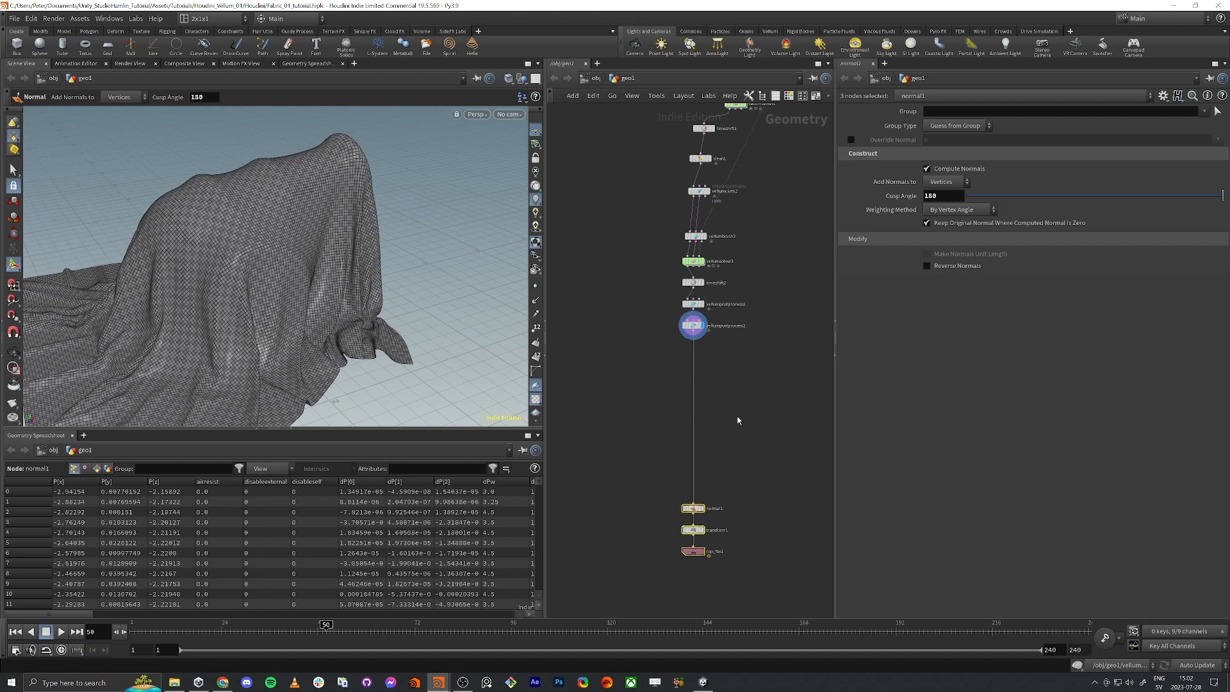
middle_click_drag(738, 419, 729, 456)
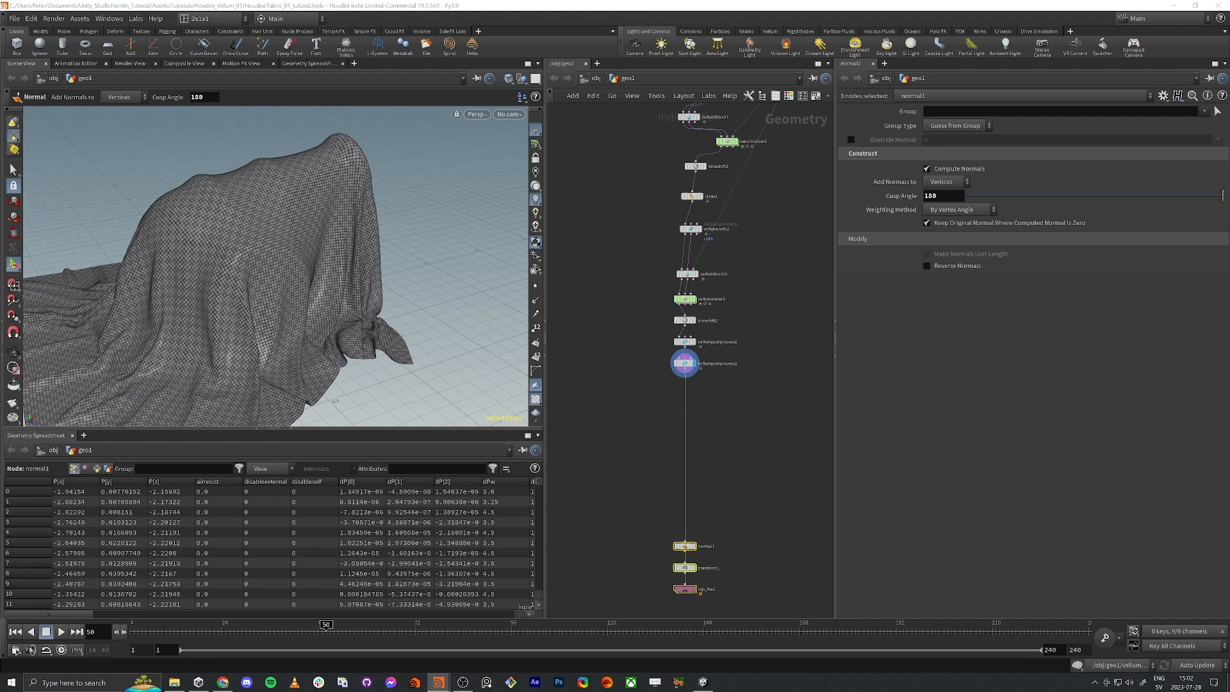
left_click(733, 411)
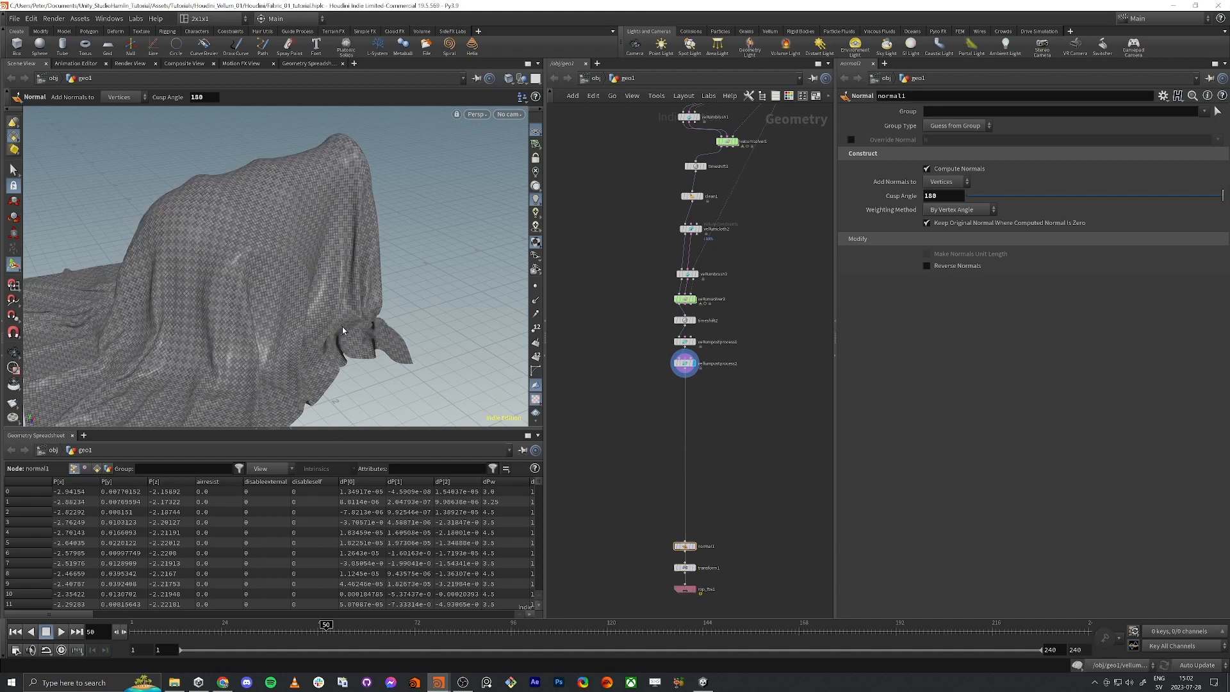
- Add a Mask by Feature node branching from vellumpostprocess2, placed below it beside the main chain
key("Escape")
left_click_drag(294, 282, 288, 257)
key("Return")
key("Escape")
scroll(288, 256, "down", 1)
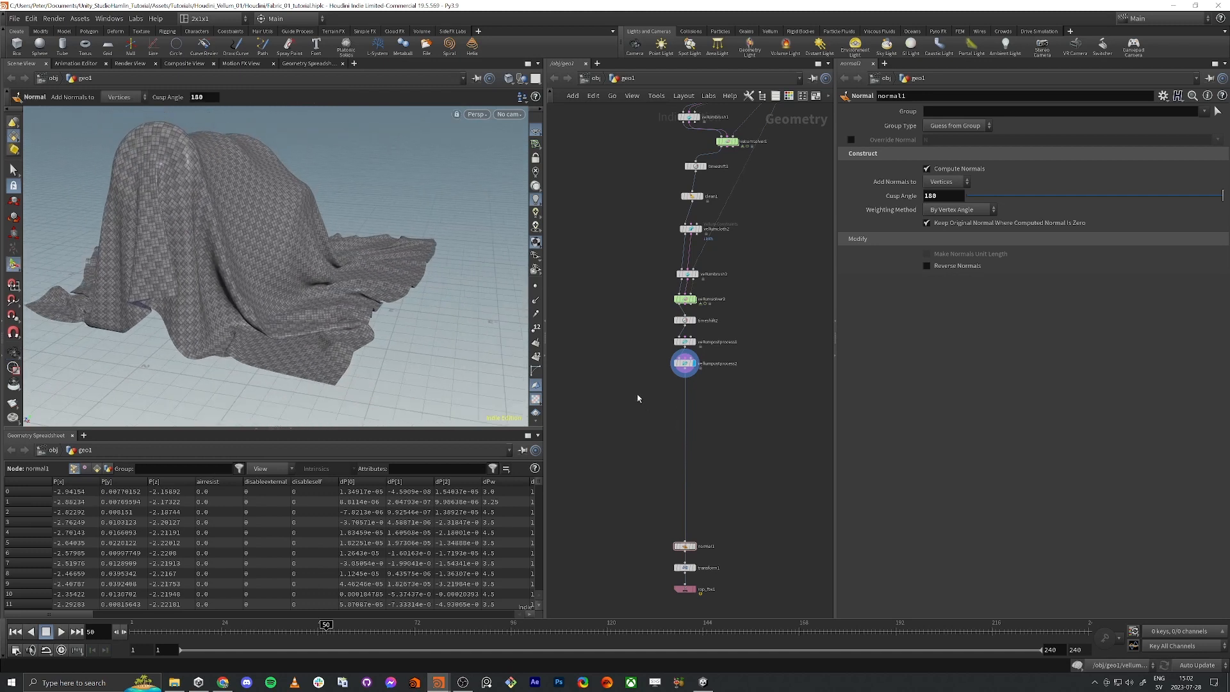
scroll(637, 398, "up", 3)
key("Tab")
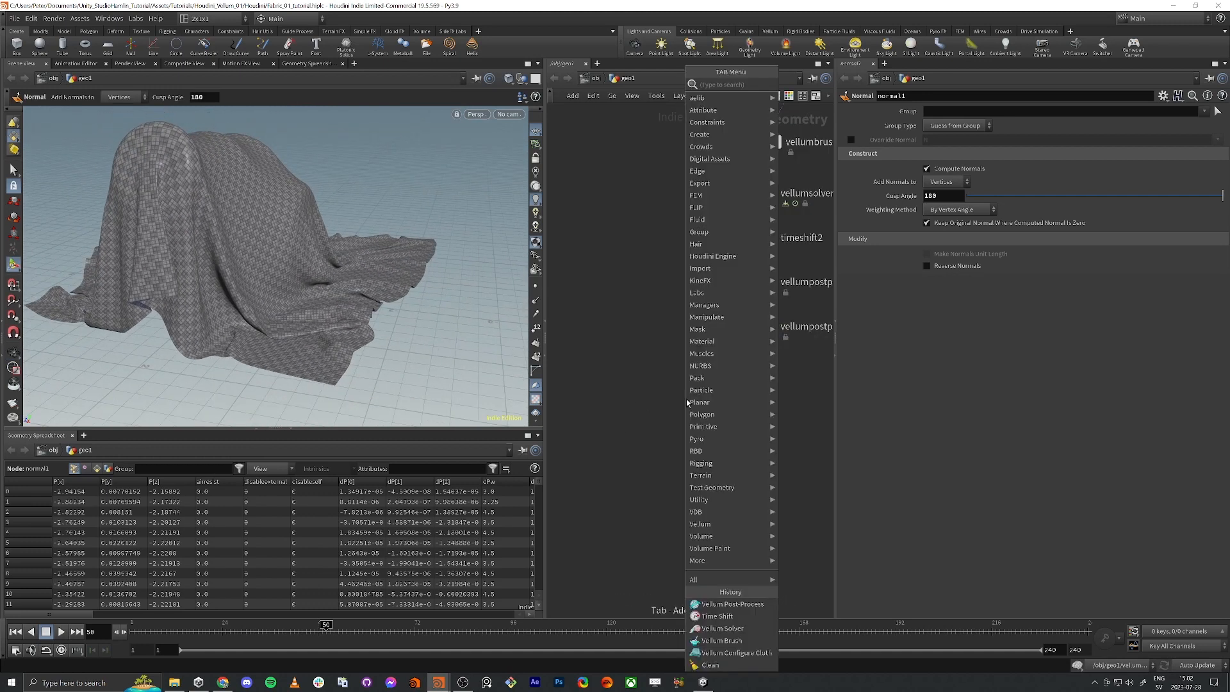
type("FEAT")
key("Down")
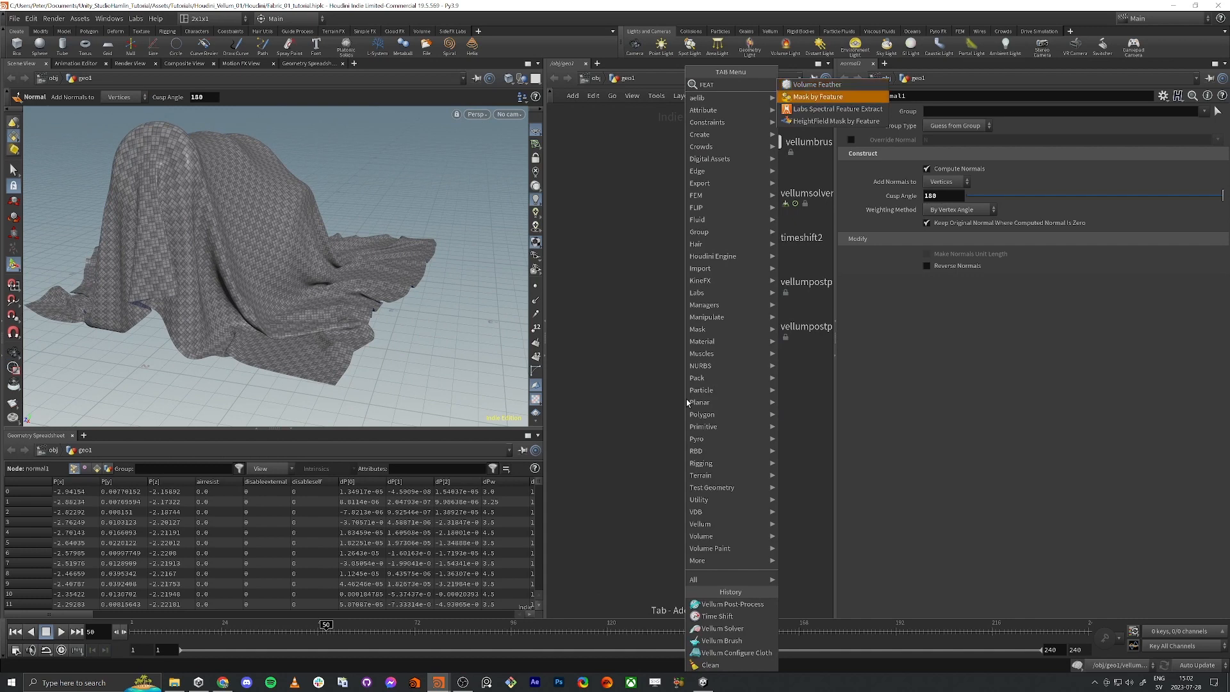
key("Return")
left_click(685, 399)
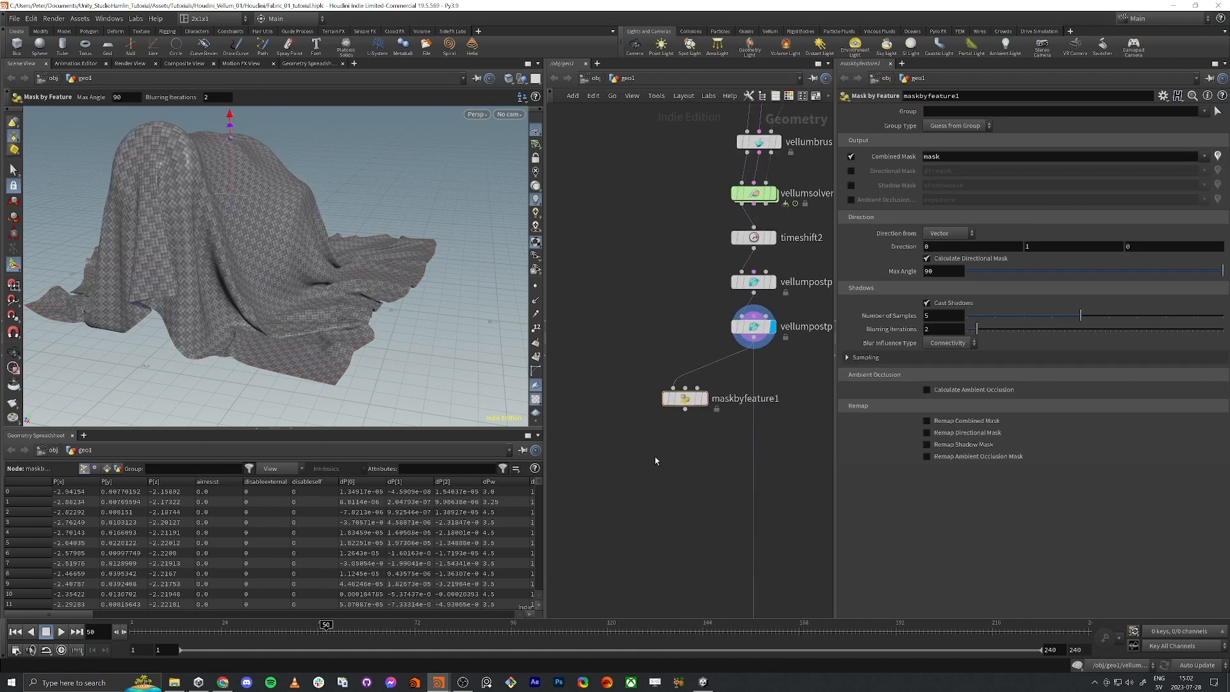
left_click_drag(690, 403, 674, 420)
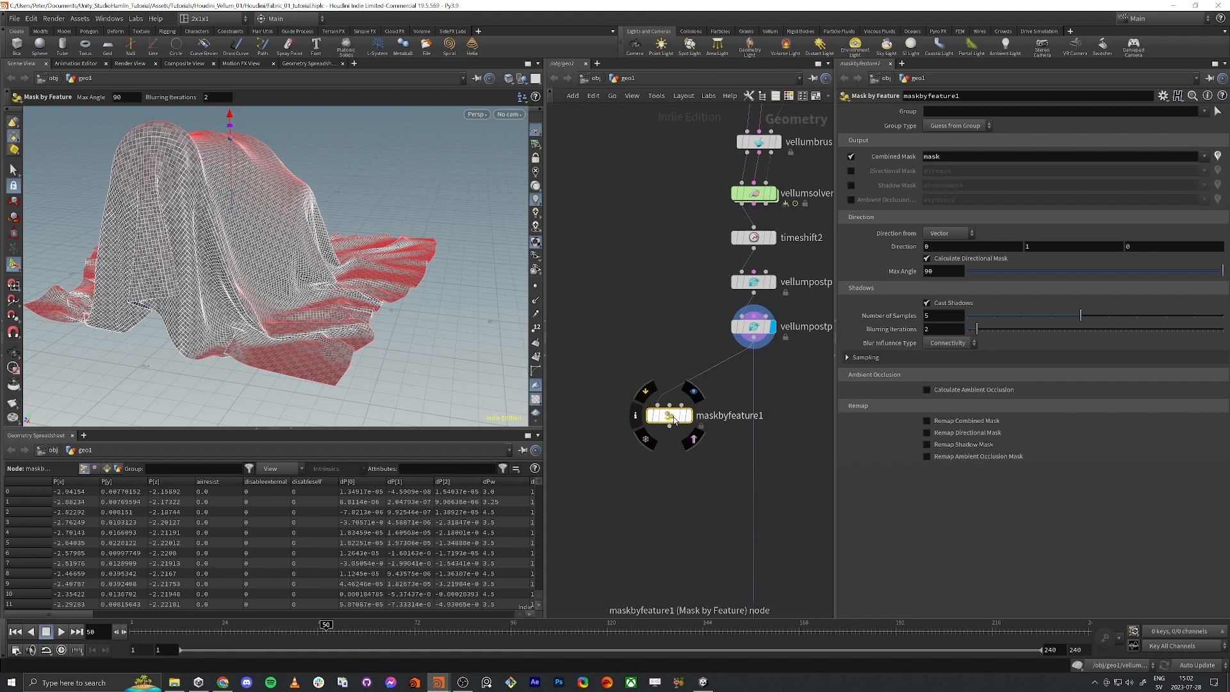
- Show the SideFX Labs shelf and look through the available shelf sets and shelves
left_click(447, 32)
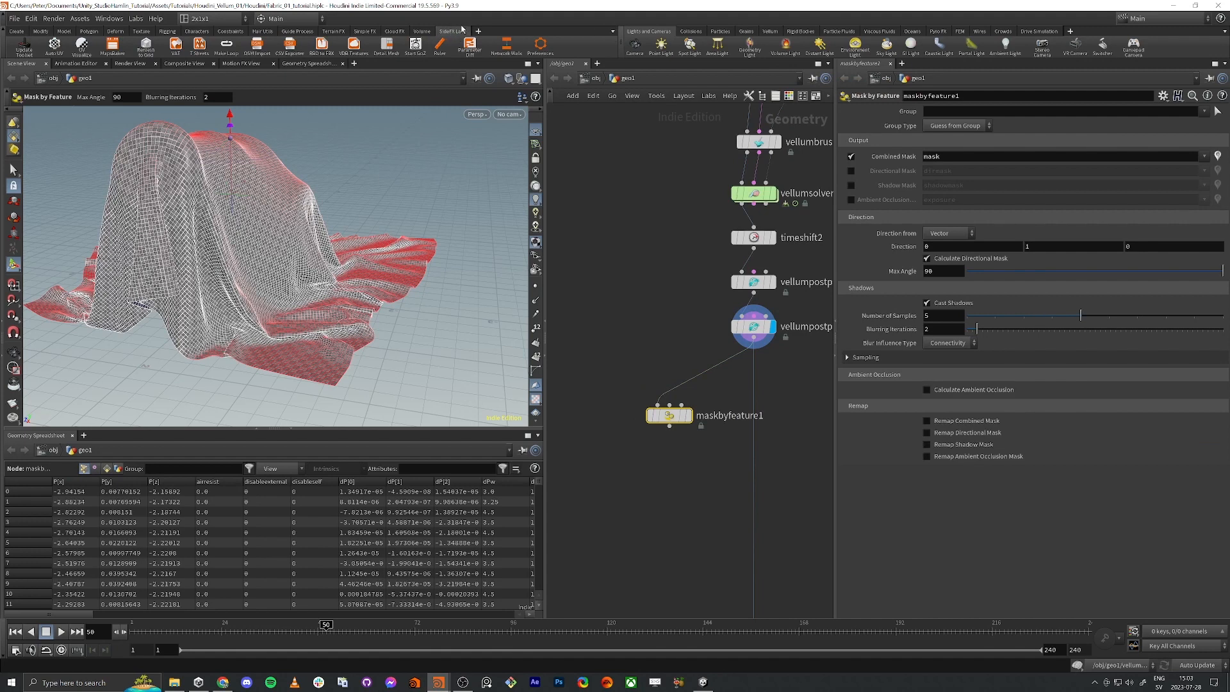
left_click(613, 32)
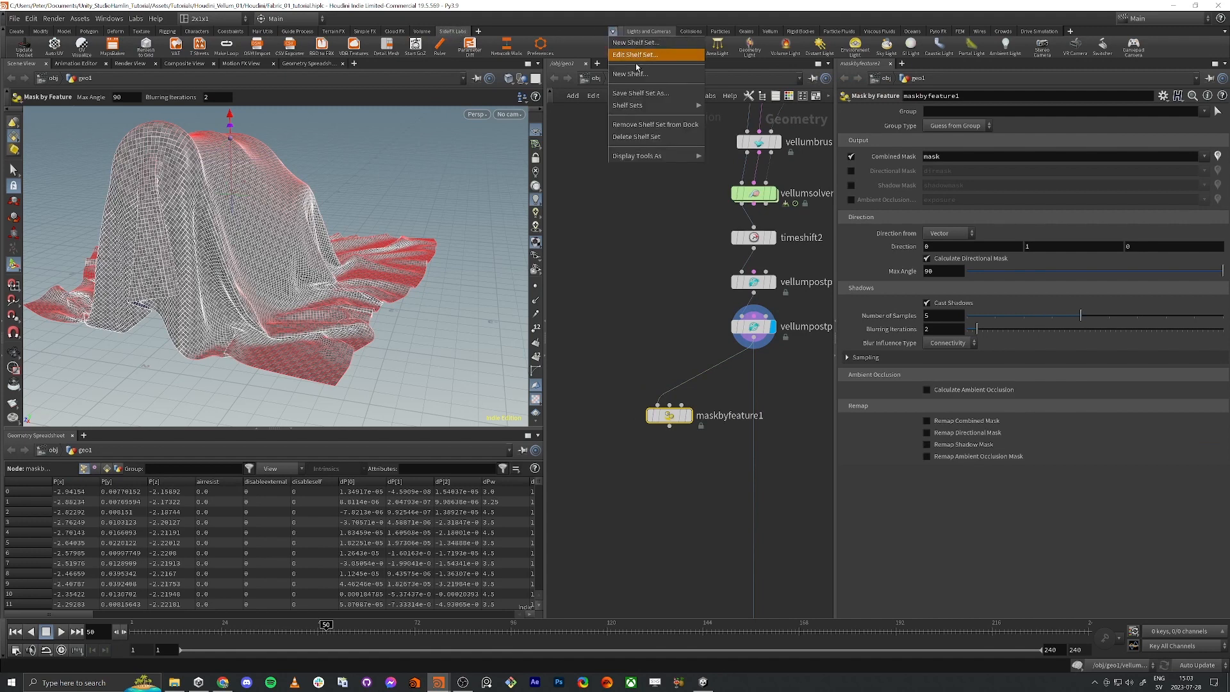
mouse_move(668, 106)
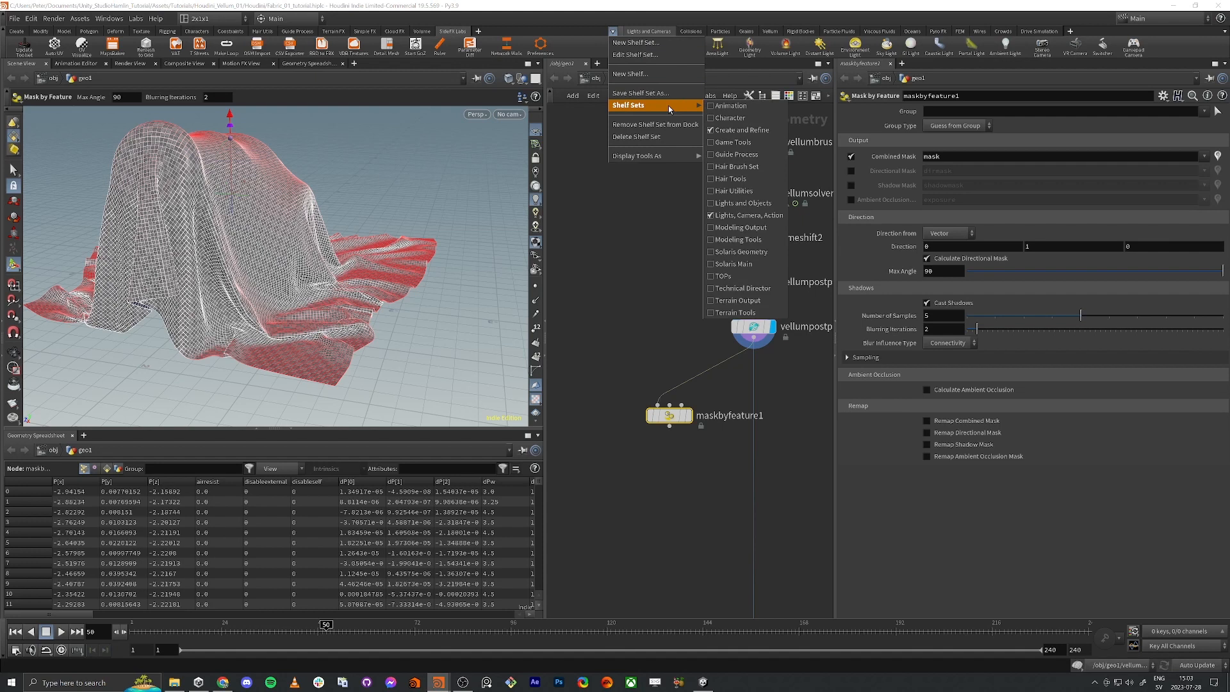
left_click(576, 34)
left_click(478, 31)
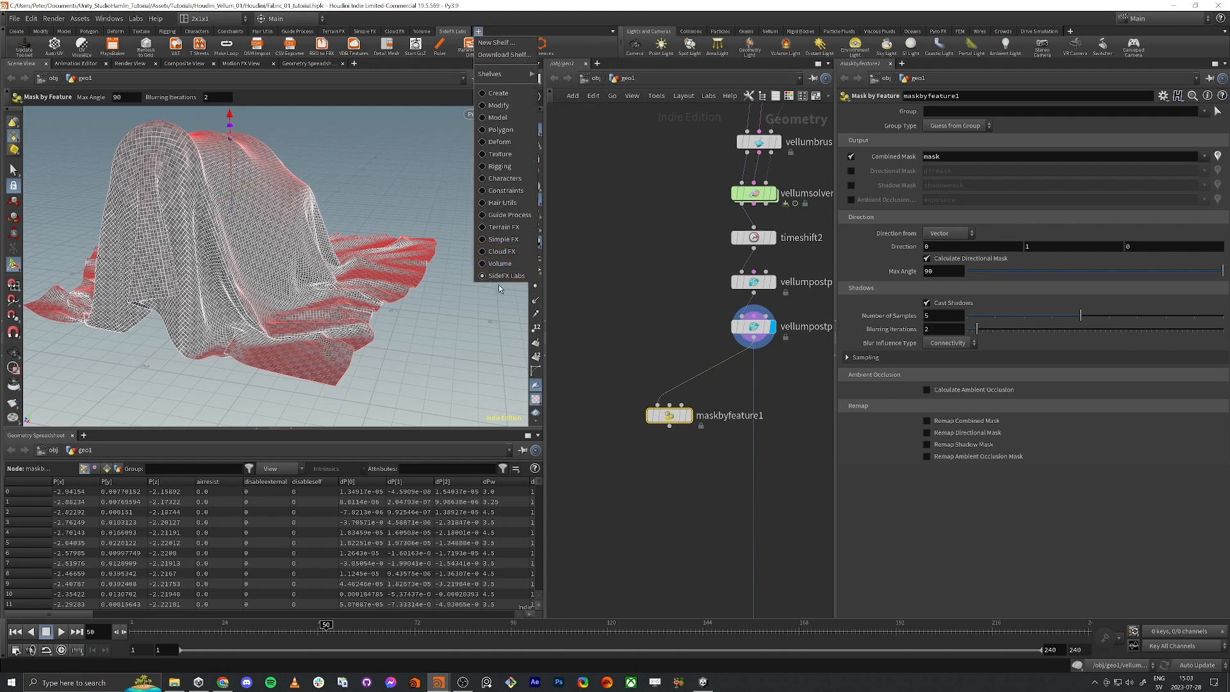
left_click(624, 260)
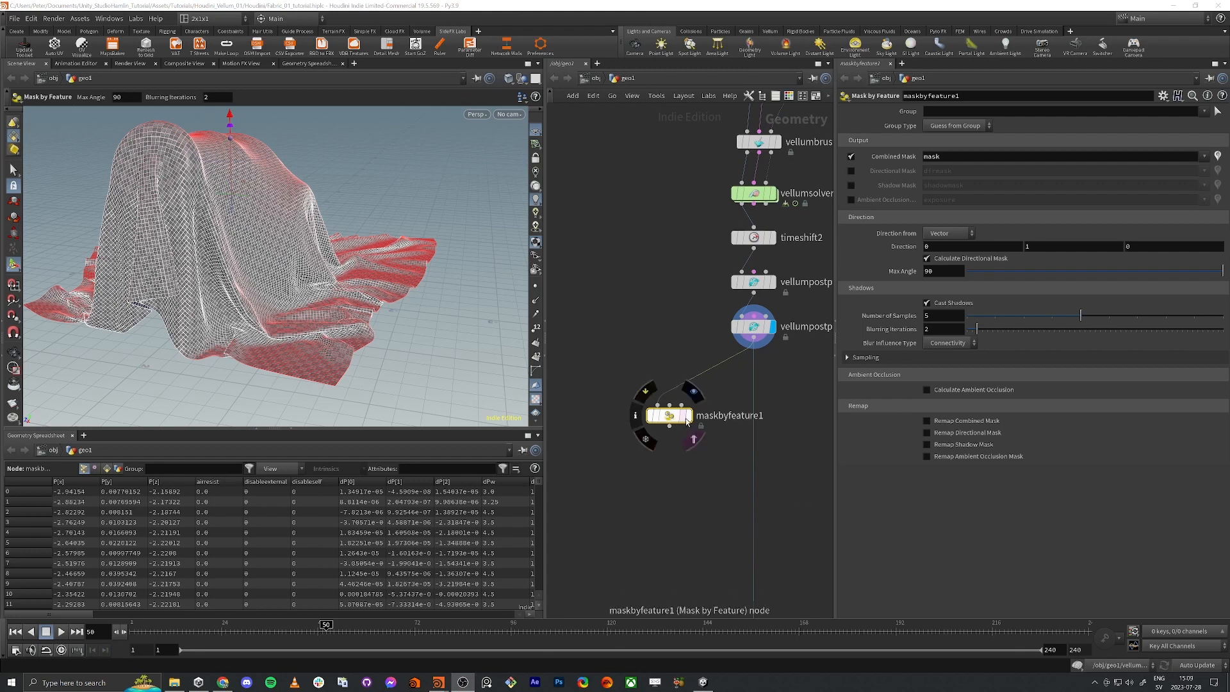
- Display maskbyfeature1's result on the cloth and shift the node slightly toward the main chain
left_click(689, 415)
left_click_drag(674, 417, 687, 419)
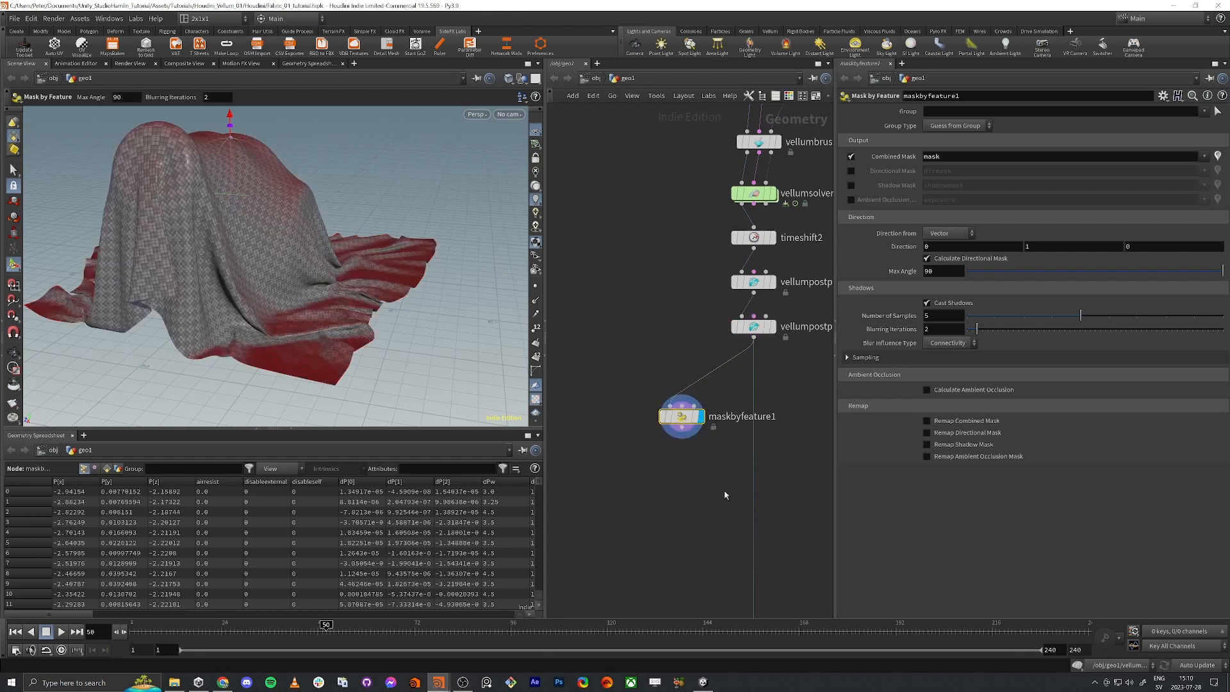
- Toggle shadow casting off and on in maskbyfeature1 to compare its effect on the cloth mask, ending with it off
key("Escape")
scroll(301, 256, "down", 3)
left_click_drag(275, 237, 237, 167)
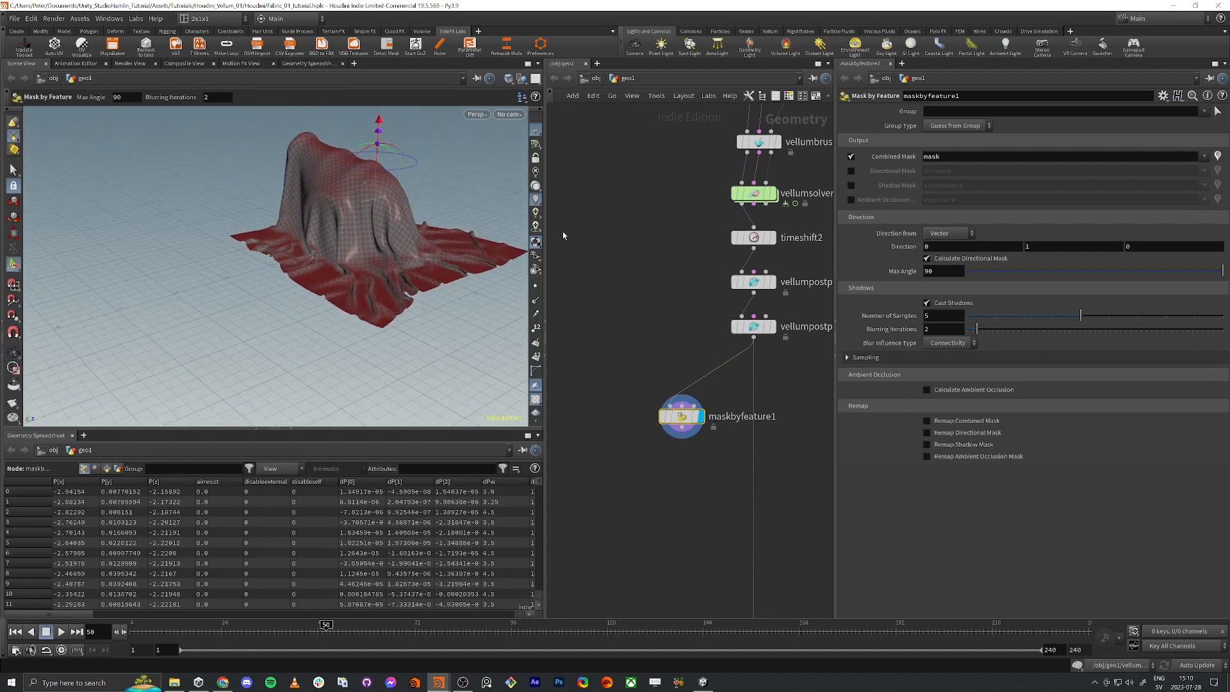
key("Return")
left_click(927, 303)
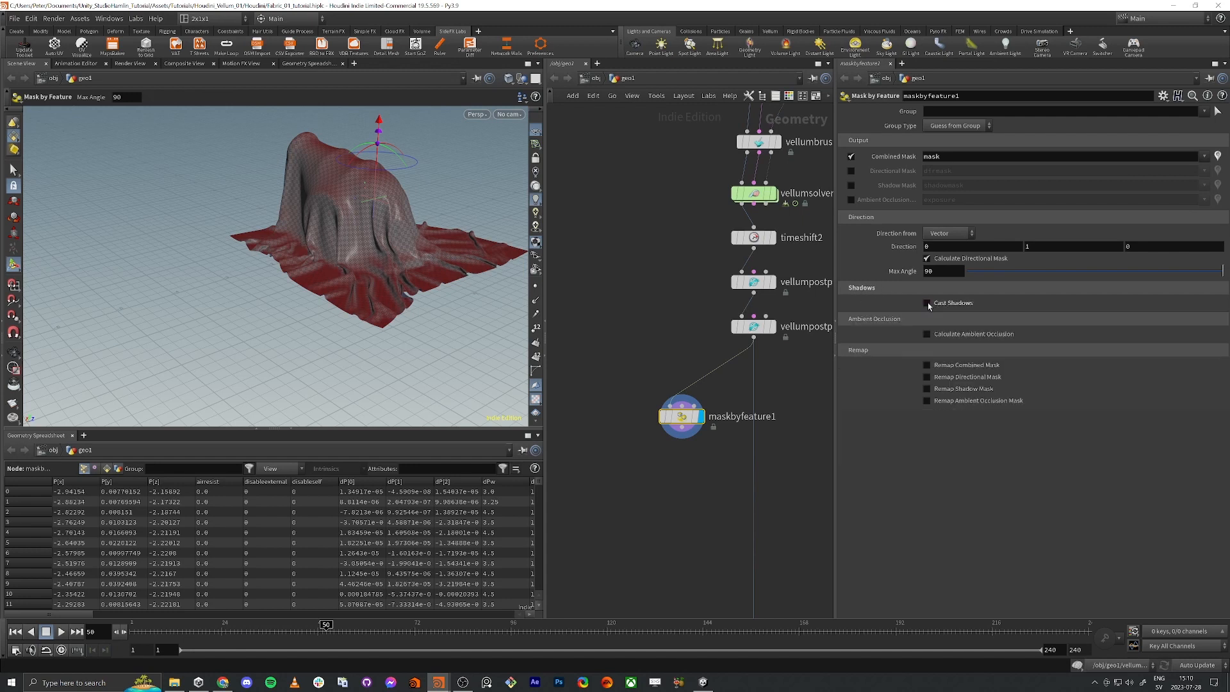
left_click(927, 303)
left_click(927, 303)
left_click(927, 303)
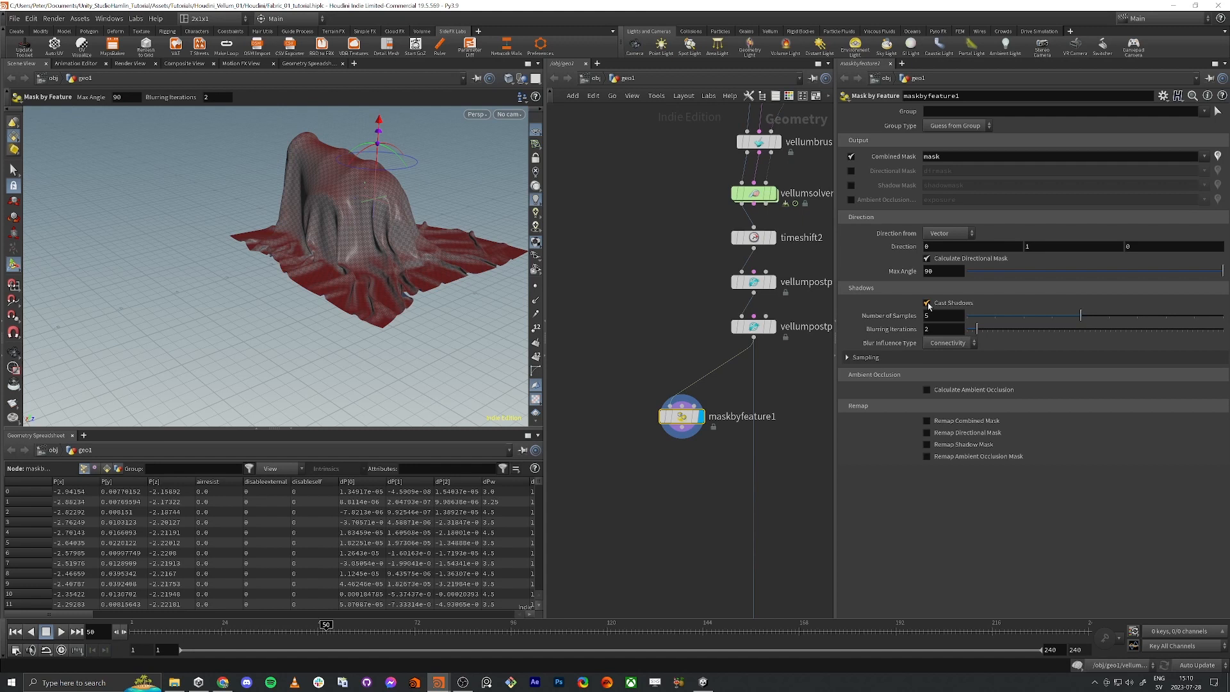
left_click(927, 302)
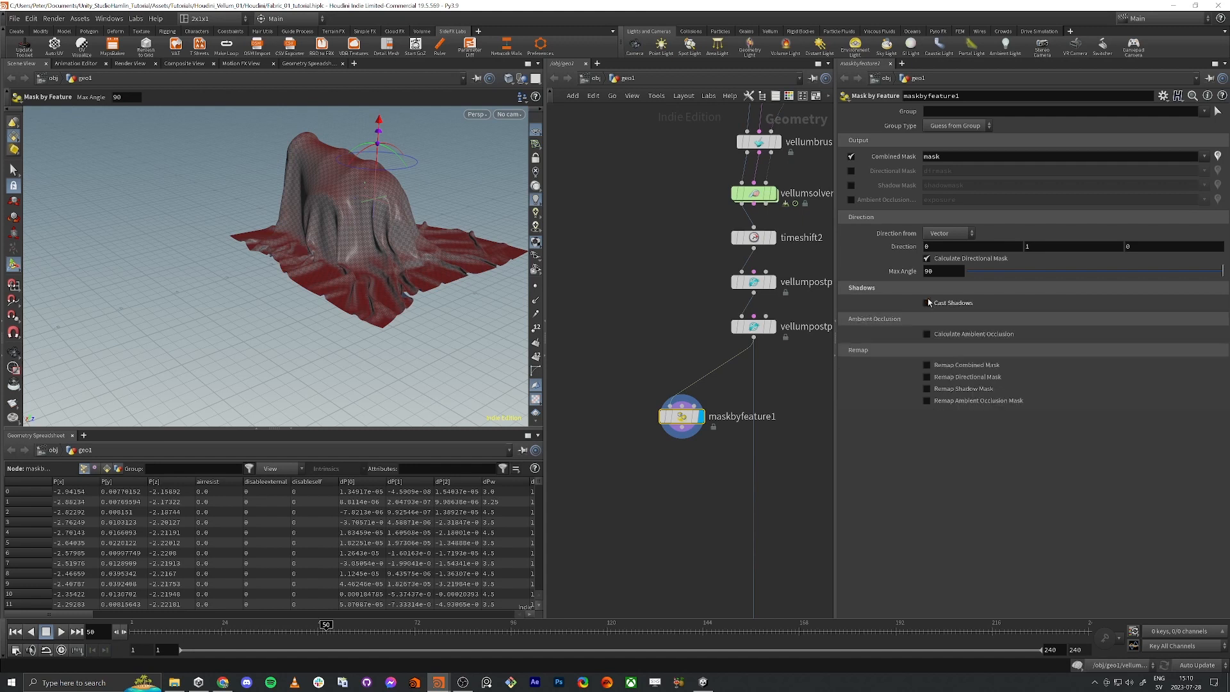
- Examine the mask on the cloth's folds up close and from several angles with shadow casting off
key("Escape")
scroll(490, 240, "up", 5)
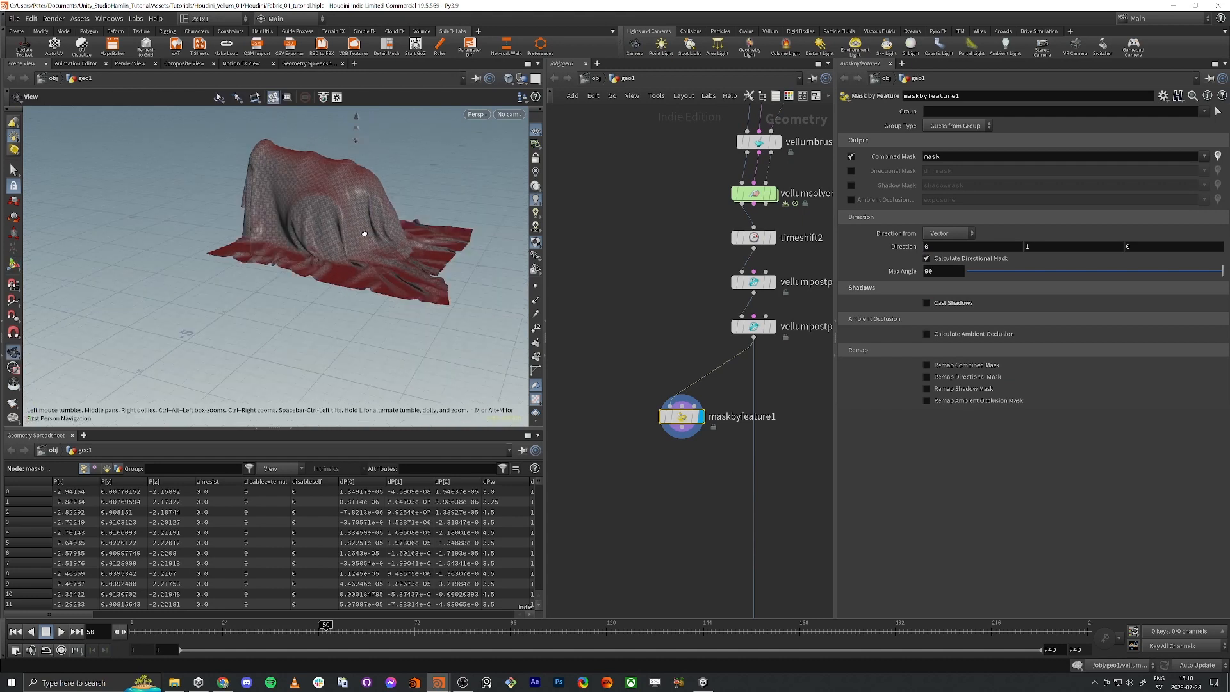
left_click_drag(490, 241, 410, 263)
key("Return")
key("Escape")
left_click_drag(278, 283, 334, 261)
key("Return")
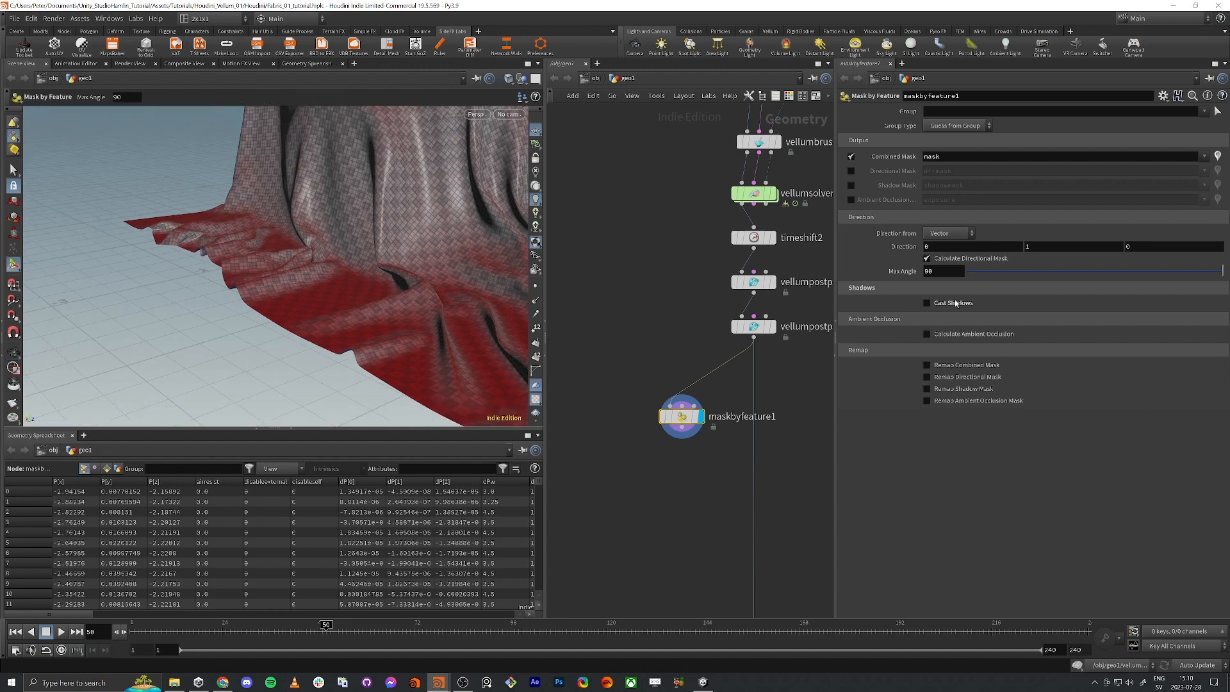
key("Escape")
scroll(432, 278, "up", 5)
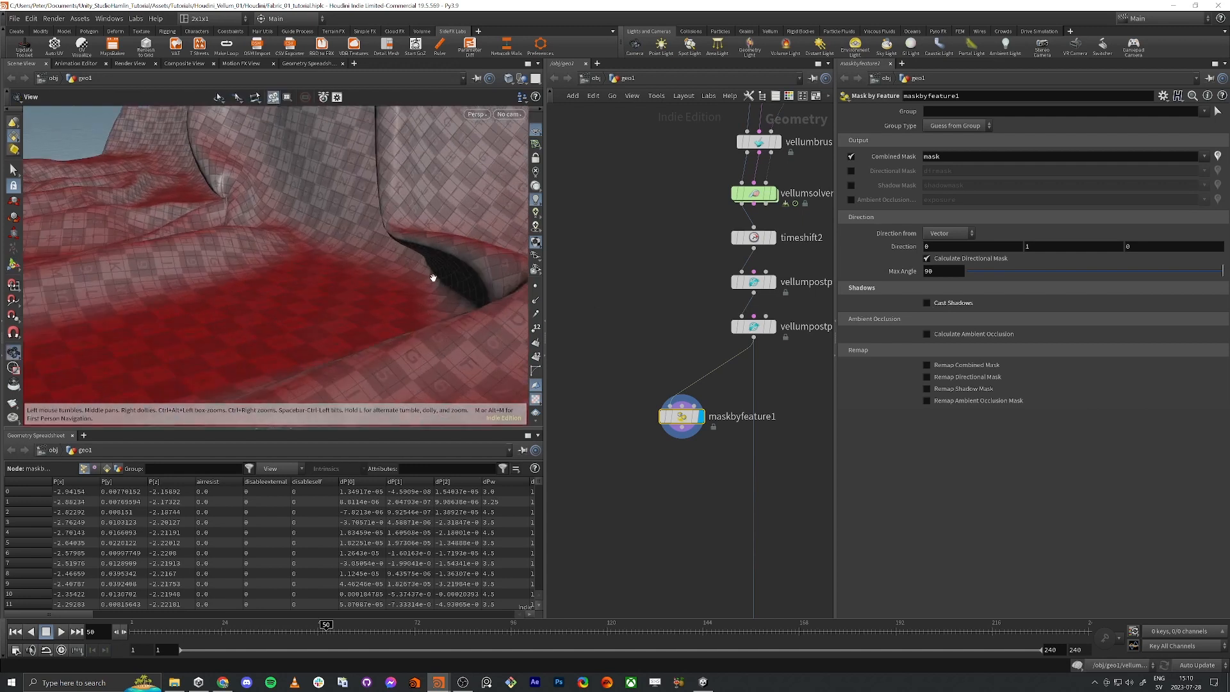
left_click_drag(433, 277, 383, 256)
key("Return")
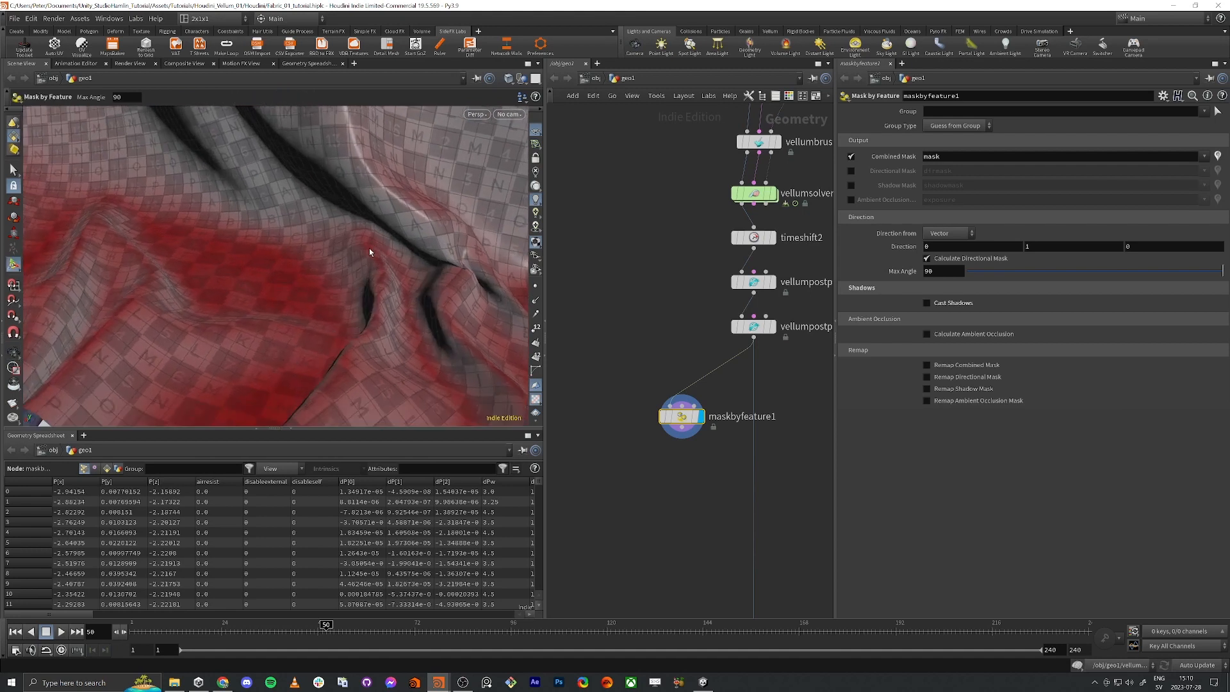
- Turn Cast Shadows back on in maskbyfeature1 and inspect the mask in the folds and across the whole cloth
left_click(928, 302)
key("Escape")
left_click_drag(390, 229, 376, 286)
key("Return")
key("Escape")
key("Return")
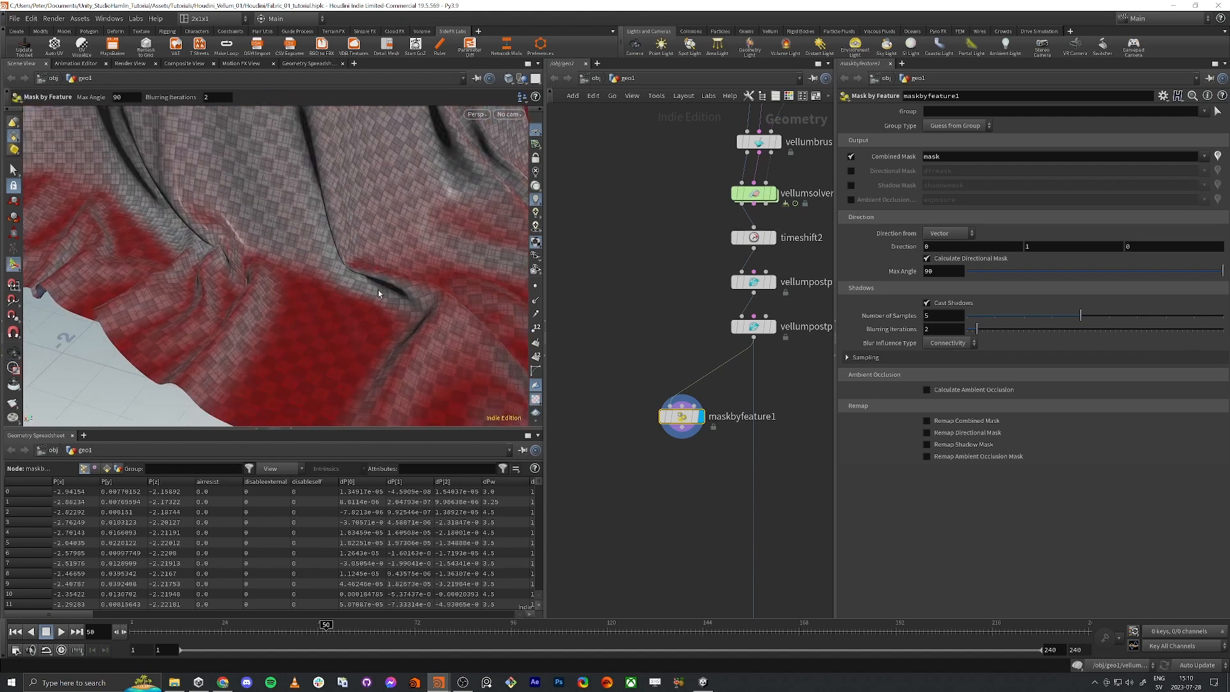
key("Escape")
left_click_drag(378, 285, 487, 263)
key("Return")
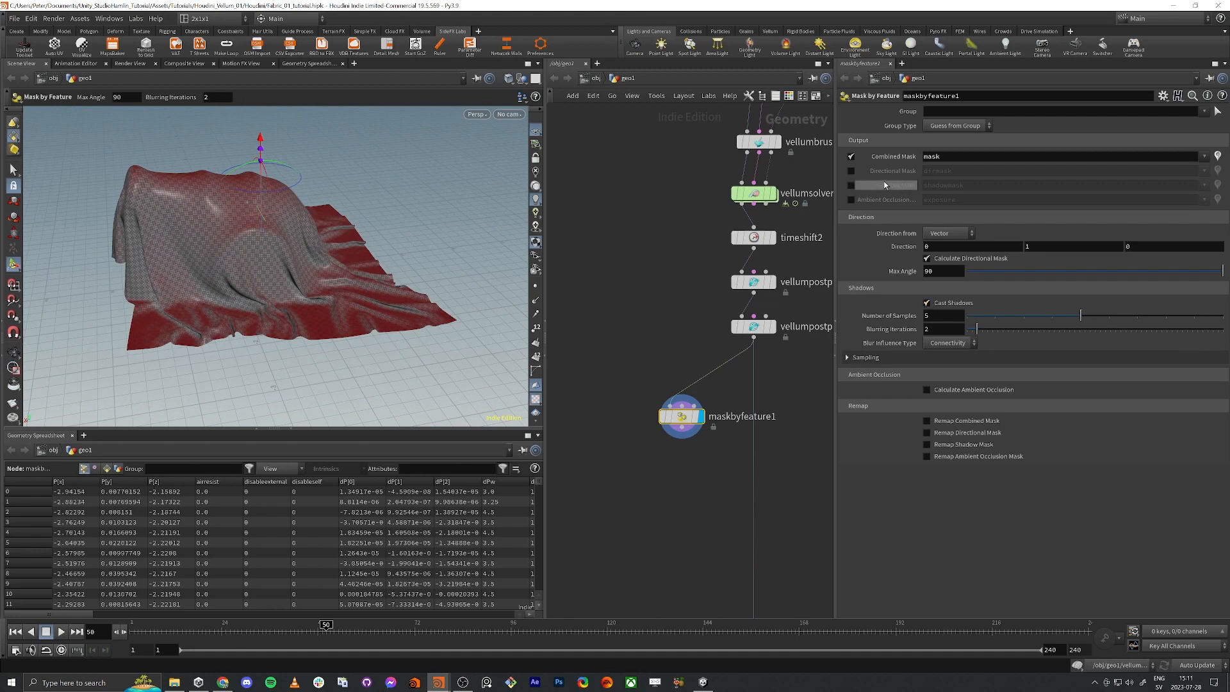
- Output only the ambient occlusion mask from maskbyfeature1 and enable its remap, moving the ramp's black point slightly inward
left_click(851, 157)
left_click(850, 200)
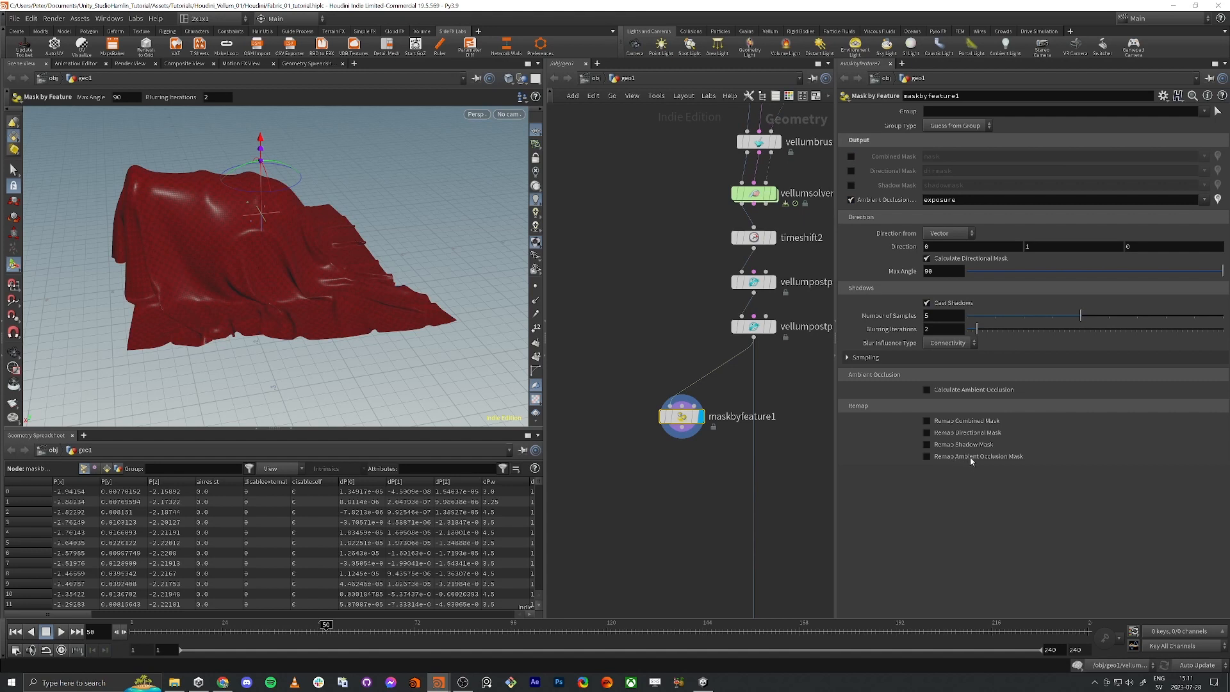
left_click(926, 457)
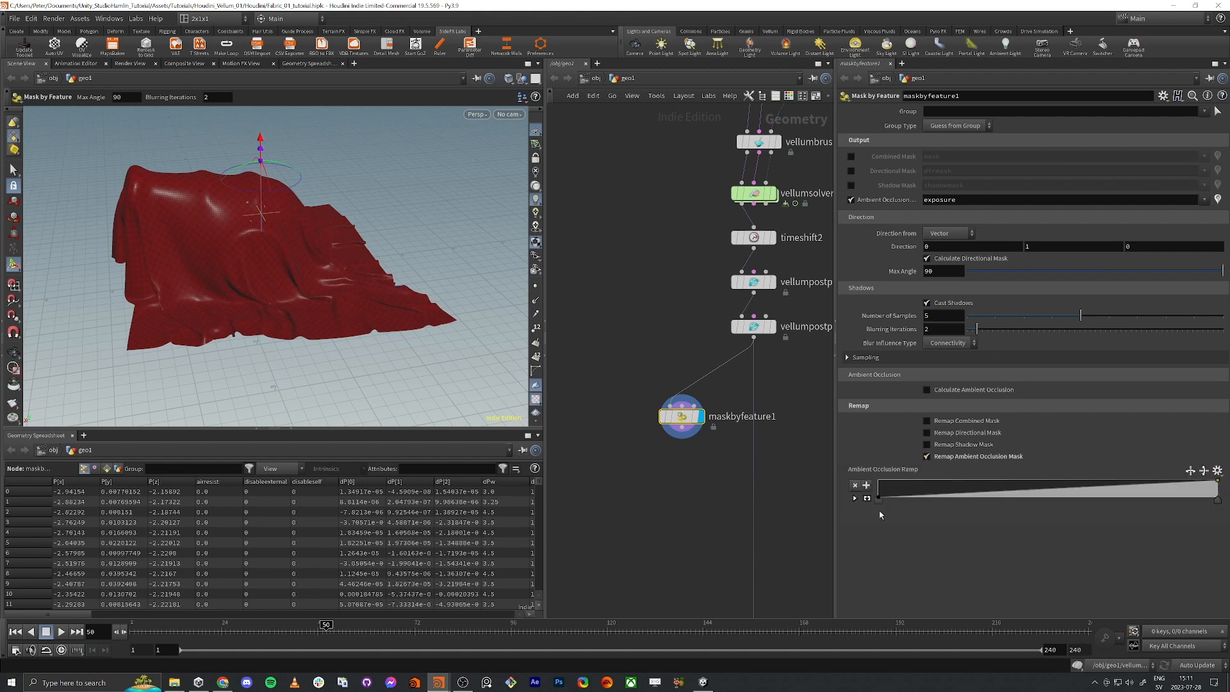
left_click_drag(878, 499, 917, 499)
key("Escape")
left_click_drag(492, 363, 527, 348)
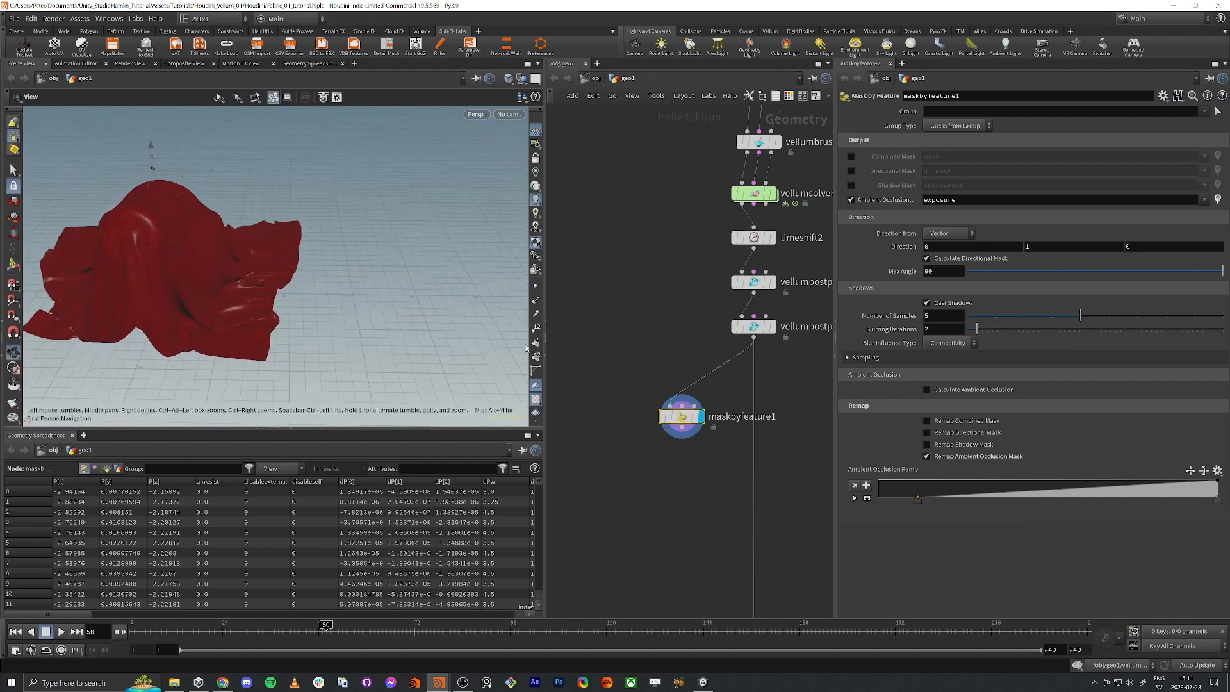
key("Return")
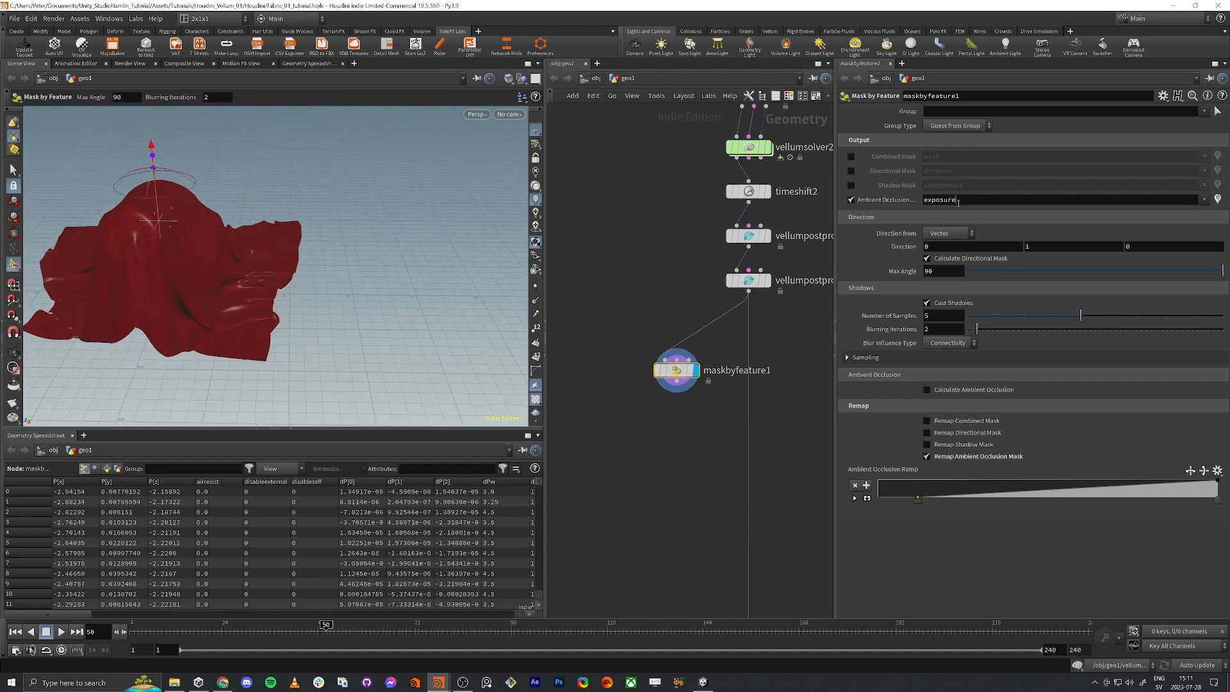
- Check the ambient occlusion mask's attribute name and look through the geometry spreadsheet's columns for it
double_click(958, 202)
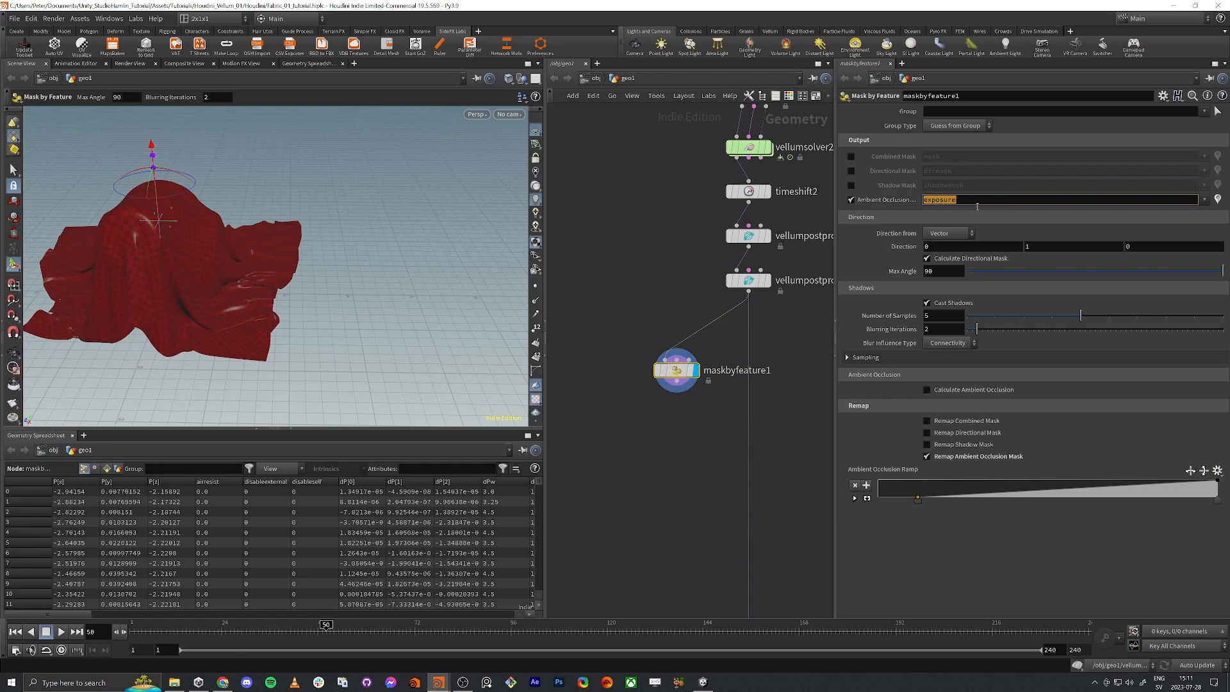
left_click(976, 204)
double_click(968, 201)
left_click(974, 199)
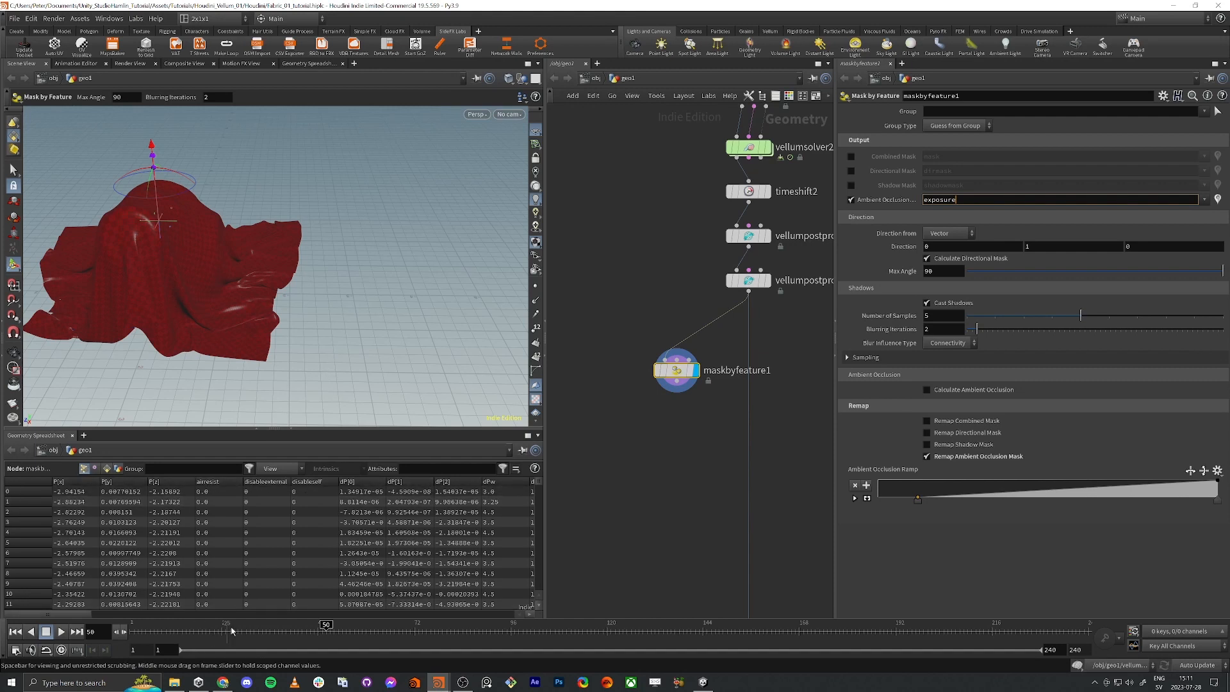
left_click_drag(39, 614, 354, 615)
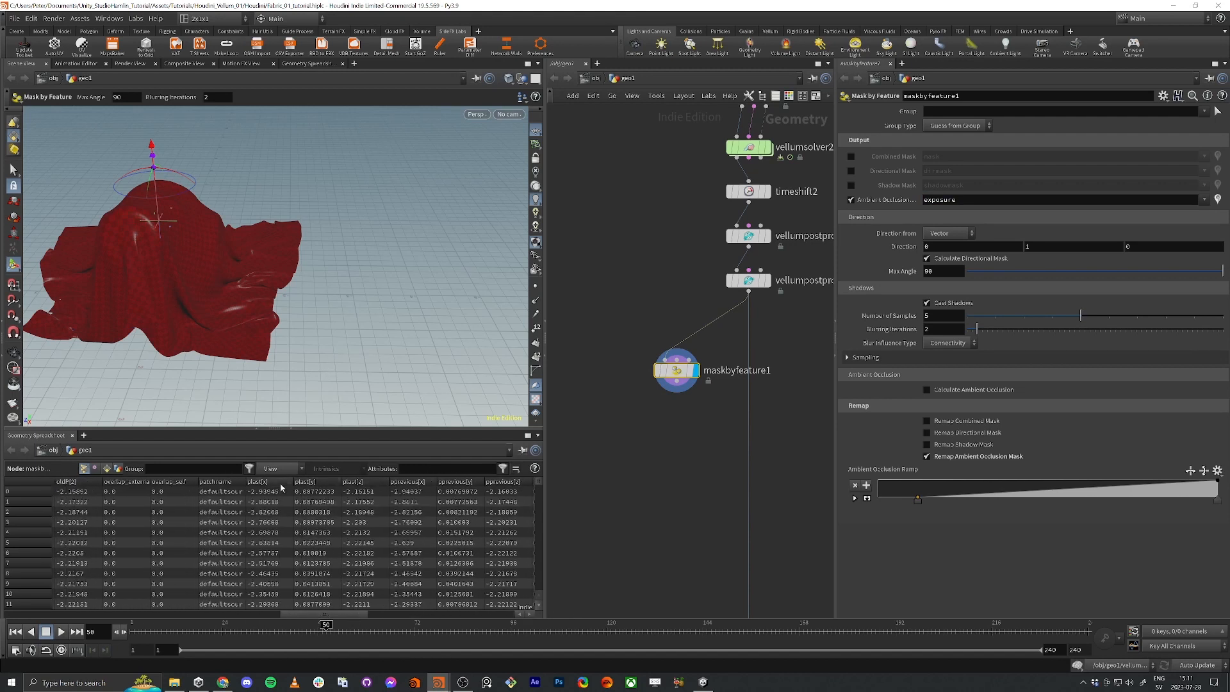
left_click_drag(323, 614, 46, 615)
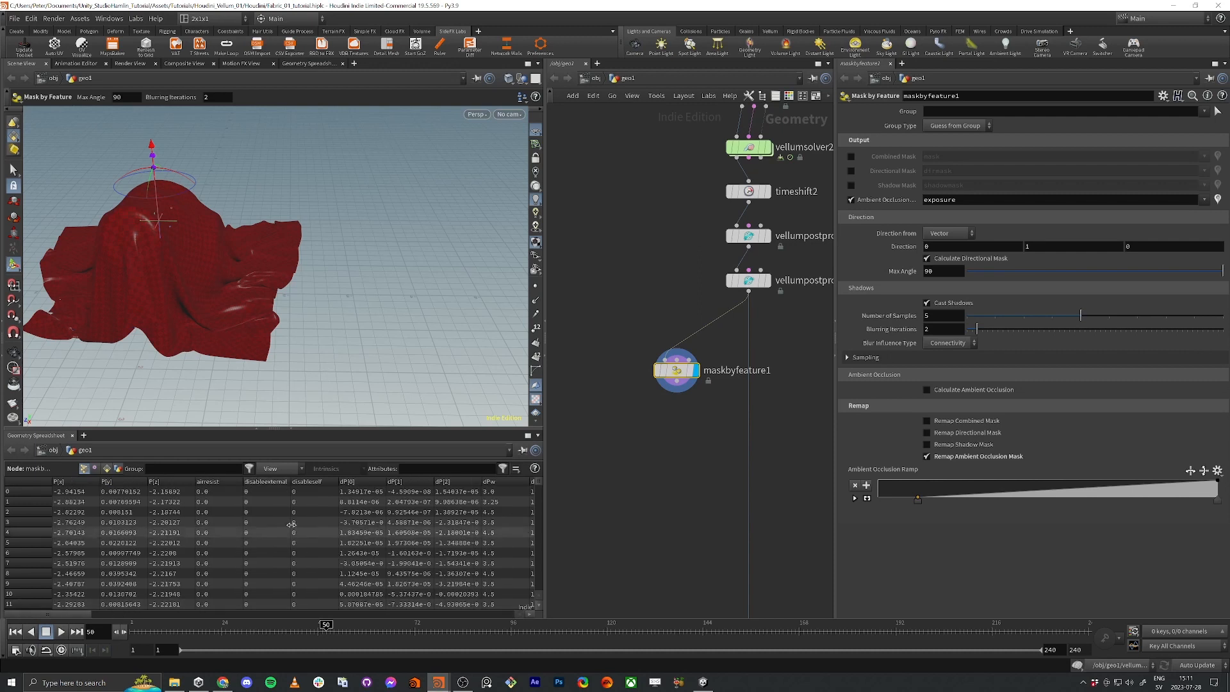
- Filter the geometry spreadsheet's point attributes by exposure to read the mask values
left_click(411, 472)
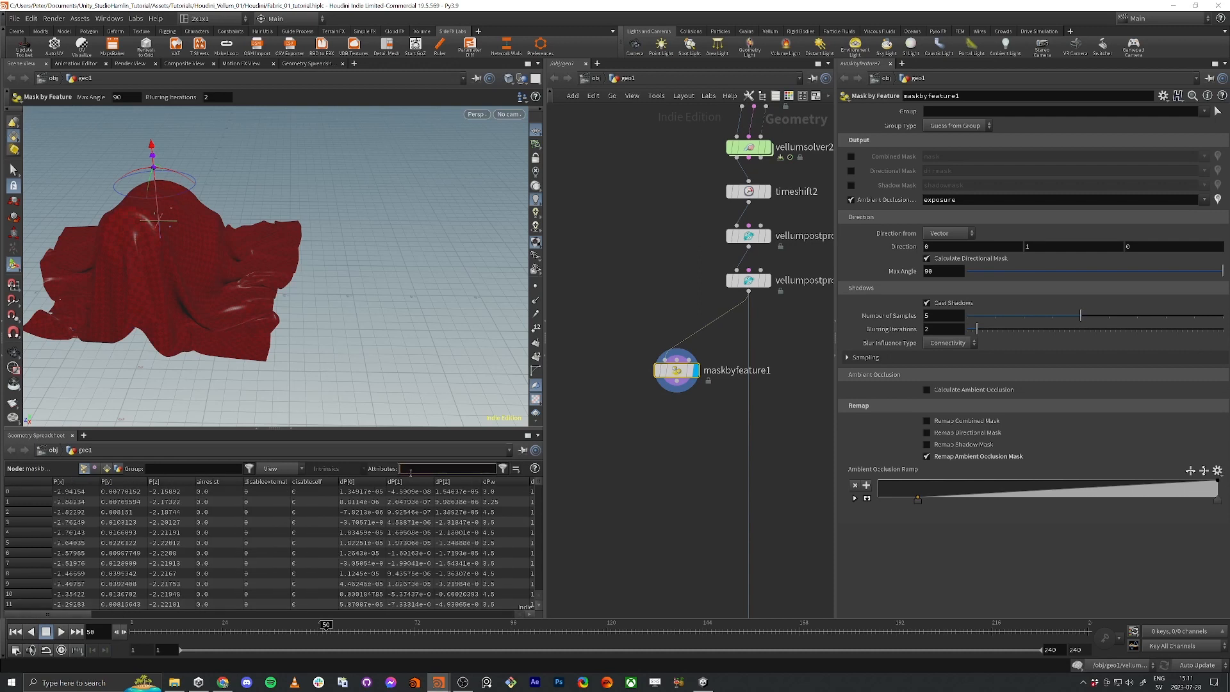
type("expose")
key("Return")
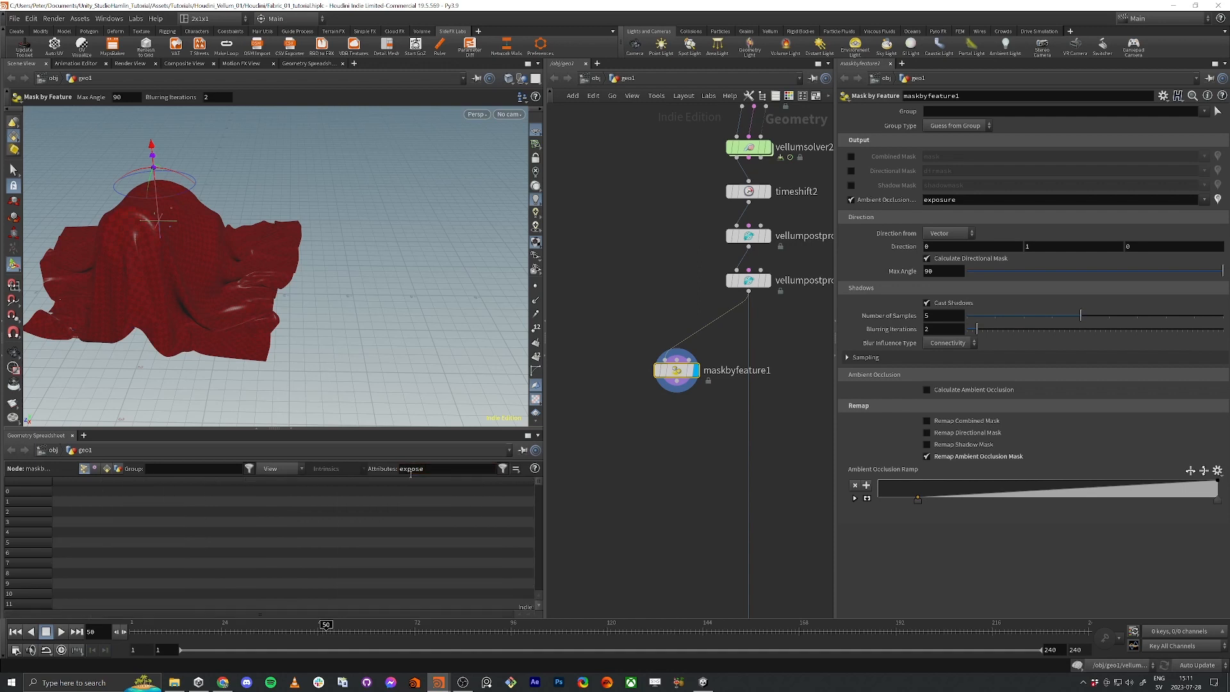
left_click(446, 472)
key("Return")
left_click(94, 468)
left_click(84, 469)
left_click(424, 468)
type("sure")
key("Return")
- Add an Attribute Wrangle node below maskbyfeature1, connected to its output
key("Tab")
type("wra")
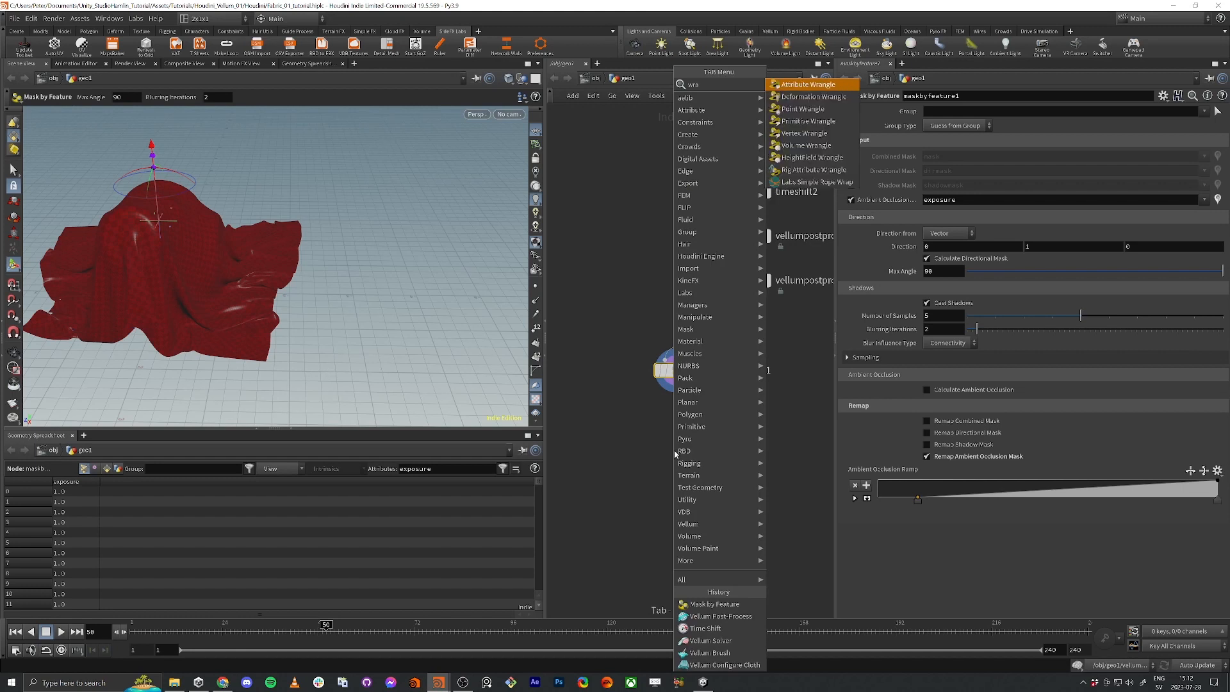
key("Return")
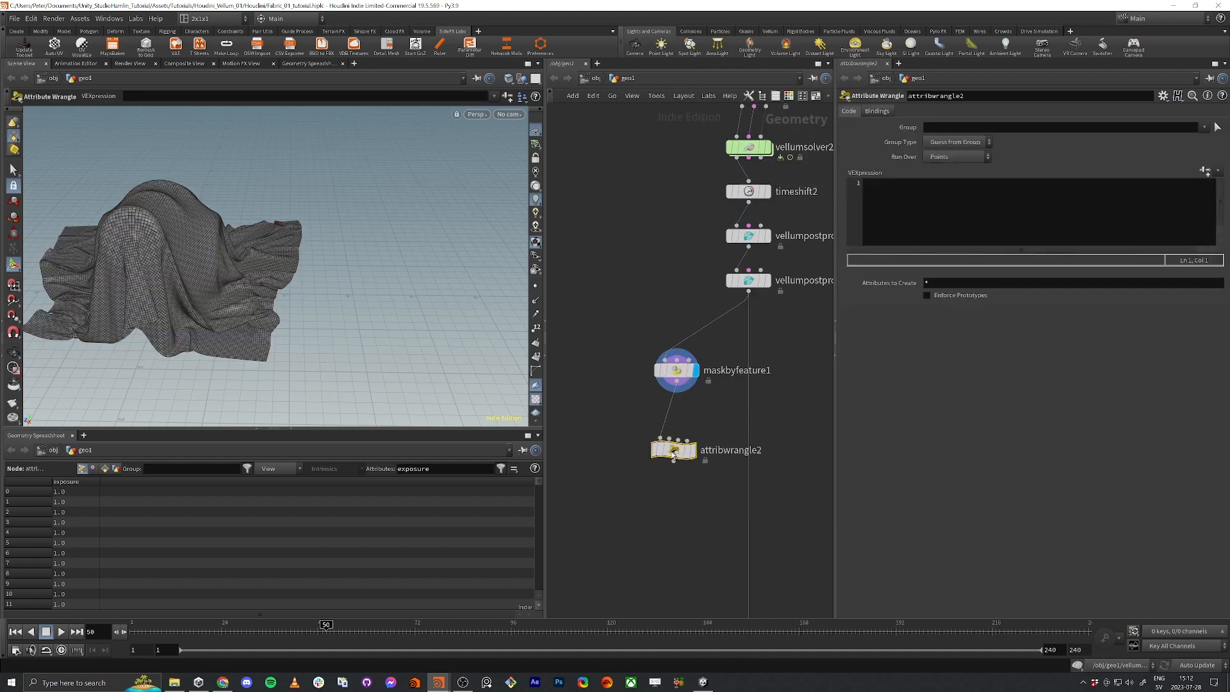
left_click(672, 450)
- Write the wrangle expression v@Cd = f@exposure; and display the wrangle's result on the cloth
left_click(925, 206)
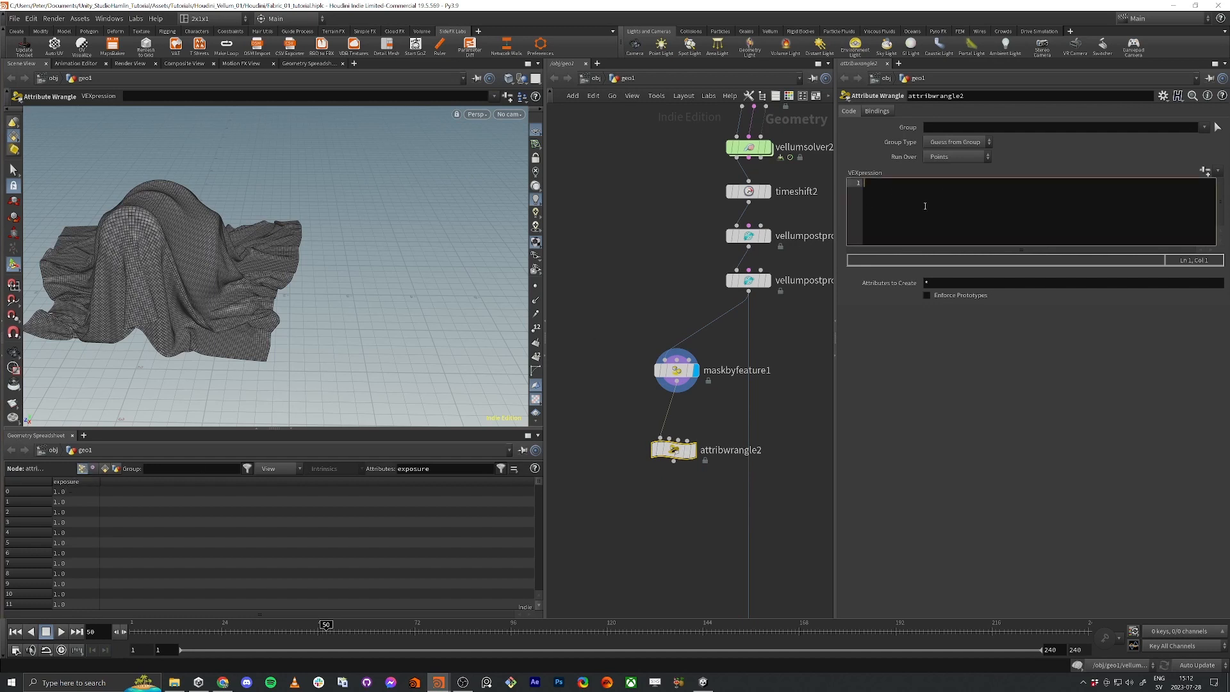
type("v@Cd")
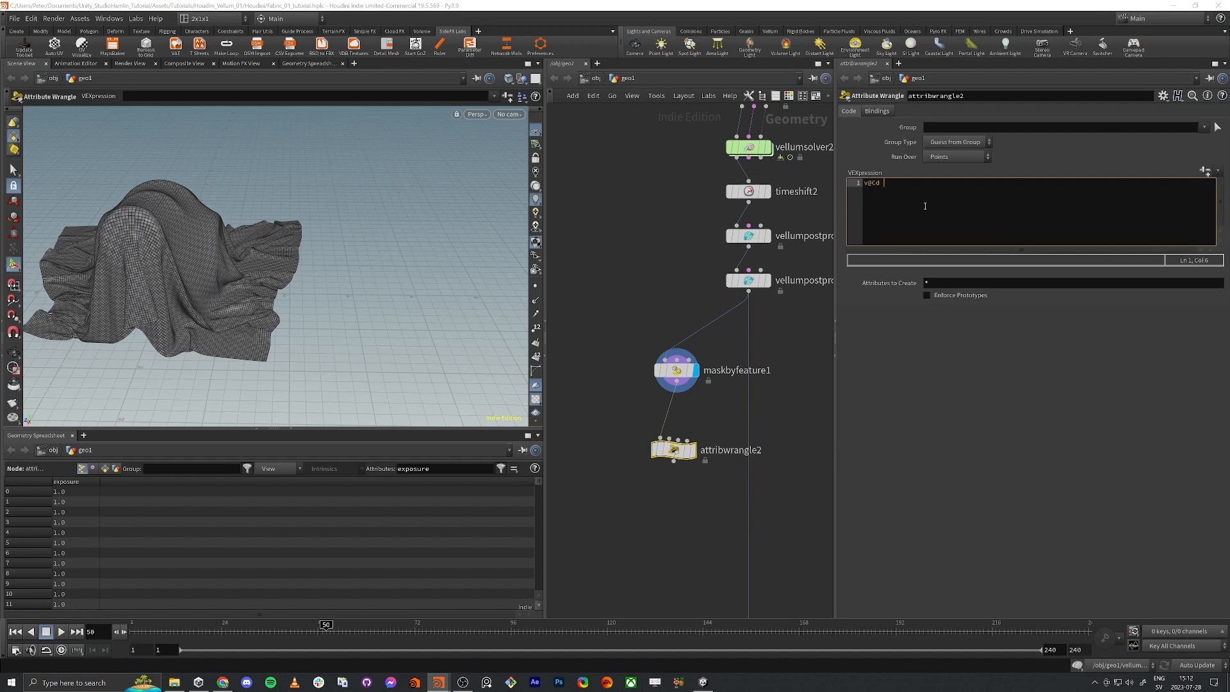
type("=")
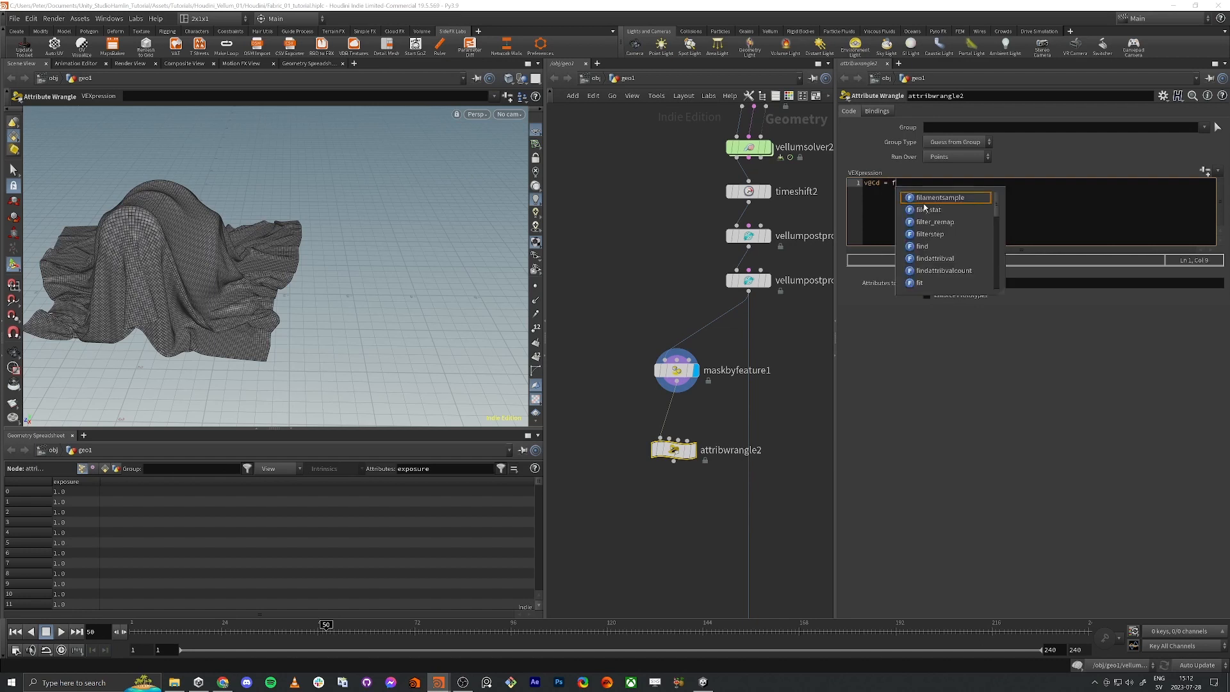
type(" f@")
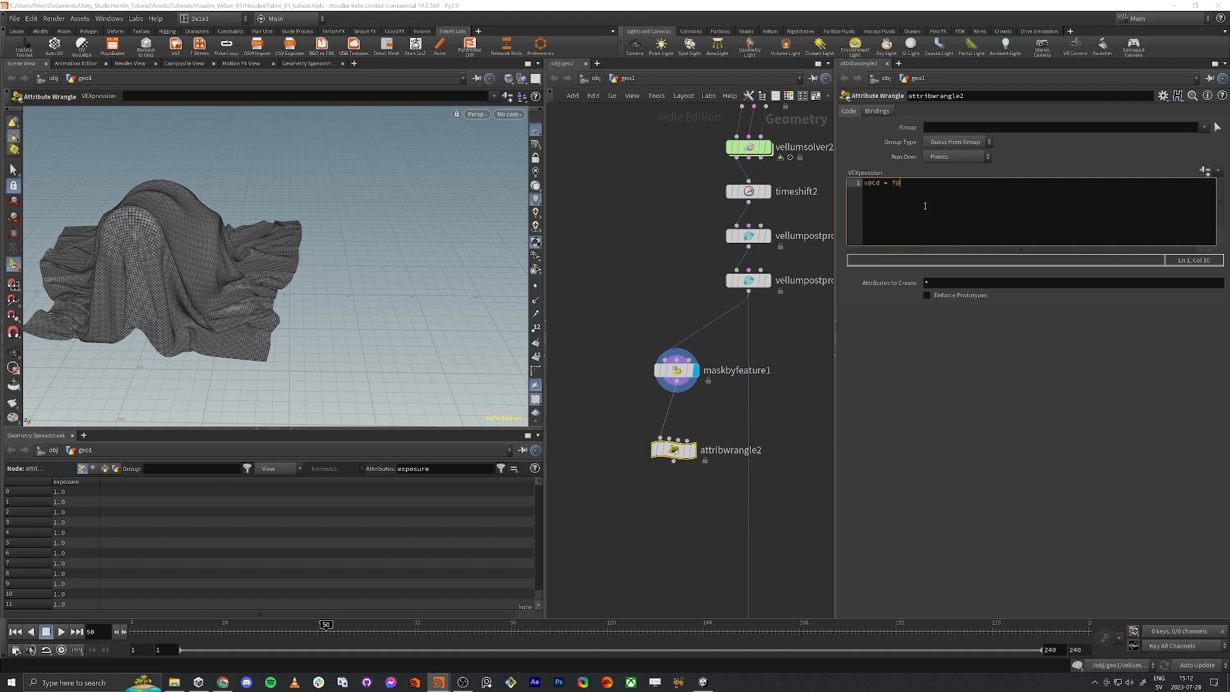
type("exposure;")
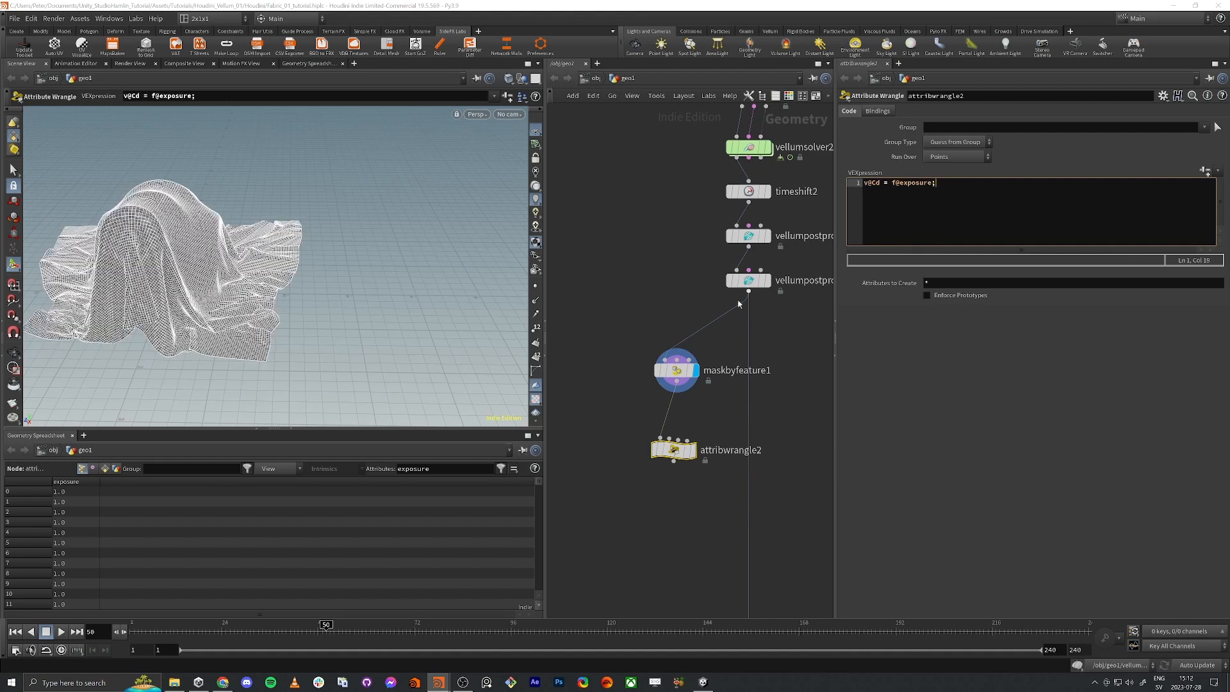
left_click(692, 450)
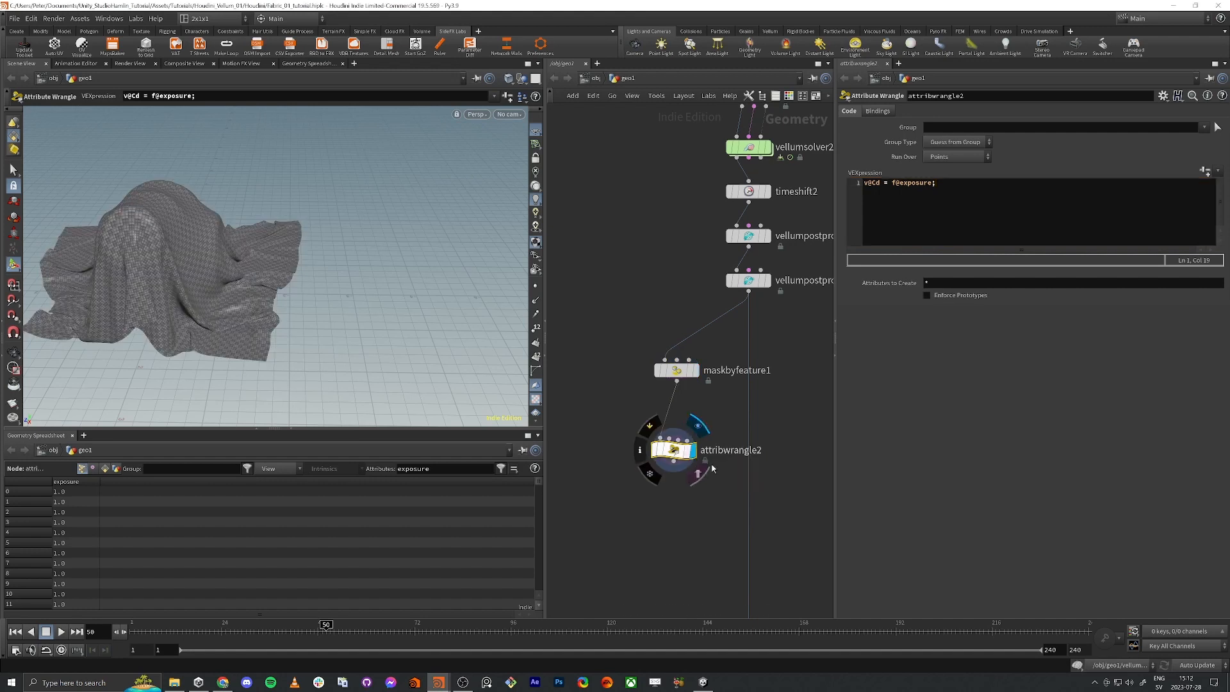
key("Escape")
left_click_drag(233, 225, 149, 237)
- Enable Calculate Ambient Occlusion in maskbyfeature1 and display that node's result on the cloth
left_click(682, 372)
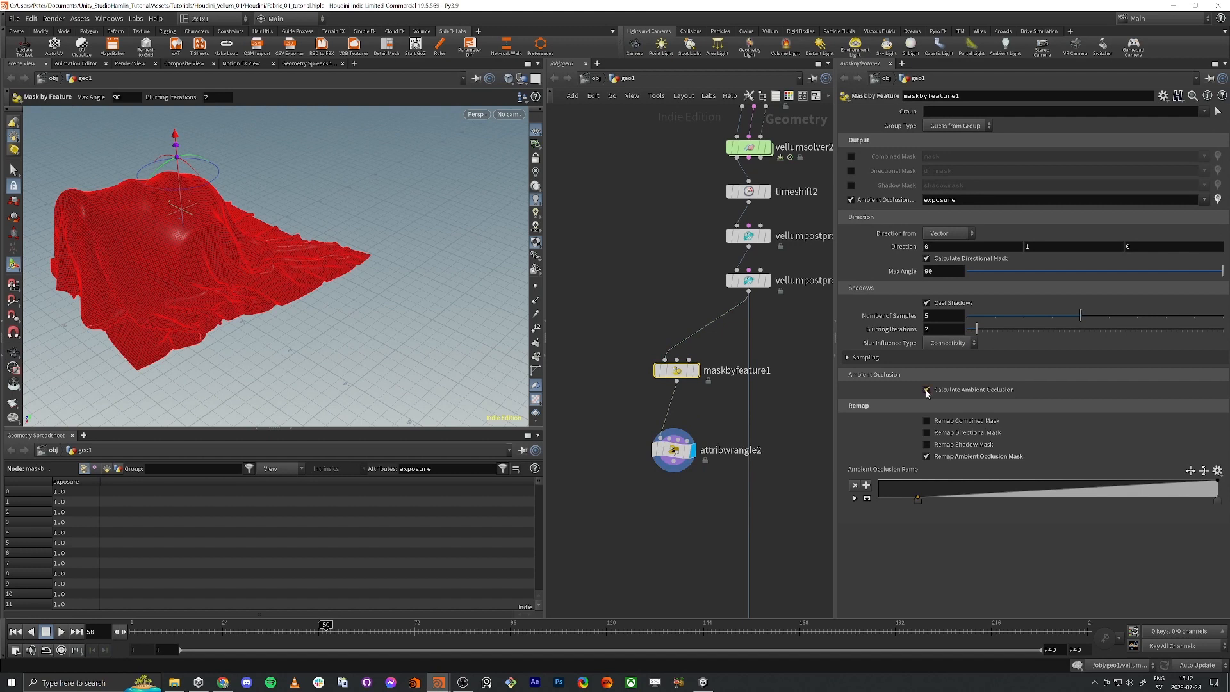
left_click(926, 390)
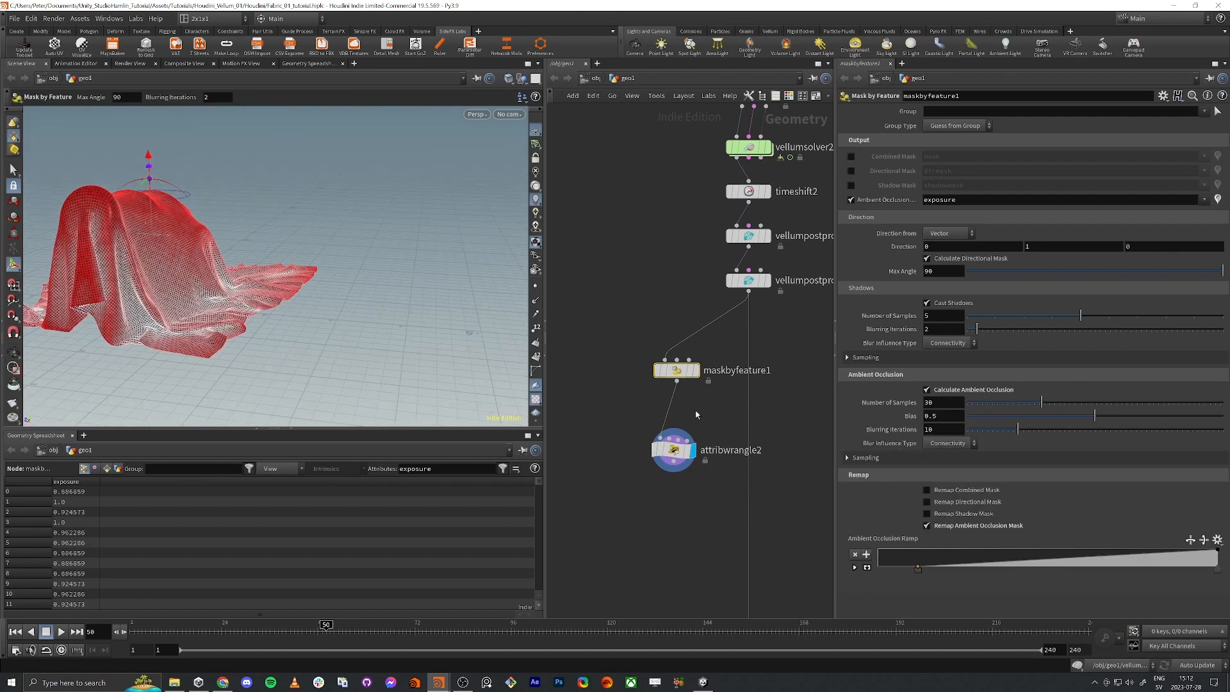
left_click(693, 370)
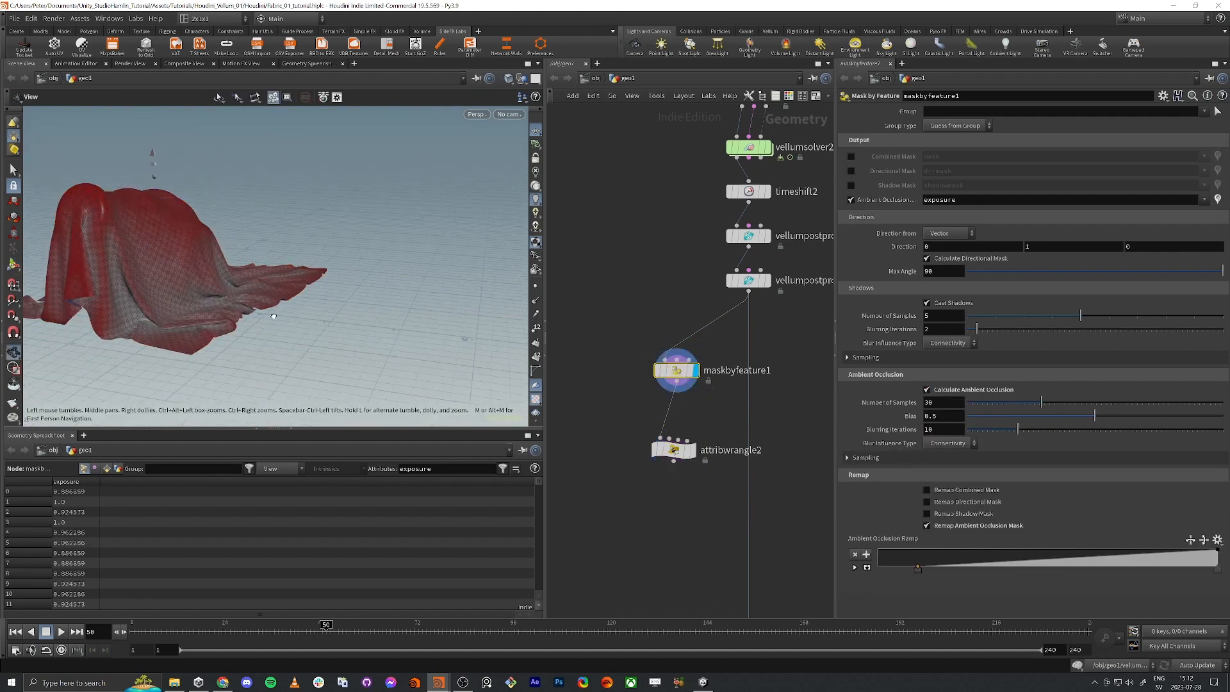
left_click_drag(273, 315, 246, 324, "alt")
middle_click_drag(241, 320, 331, 323, "alt")
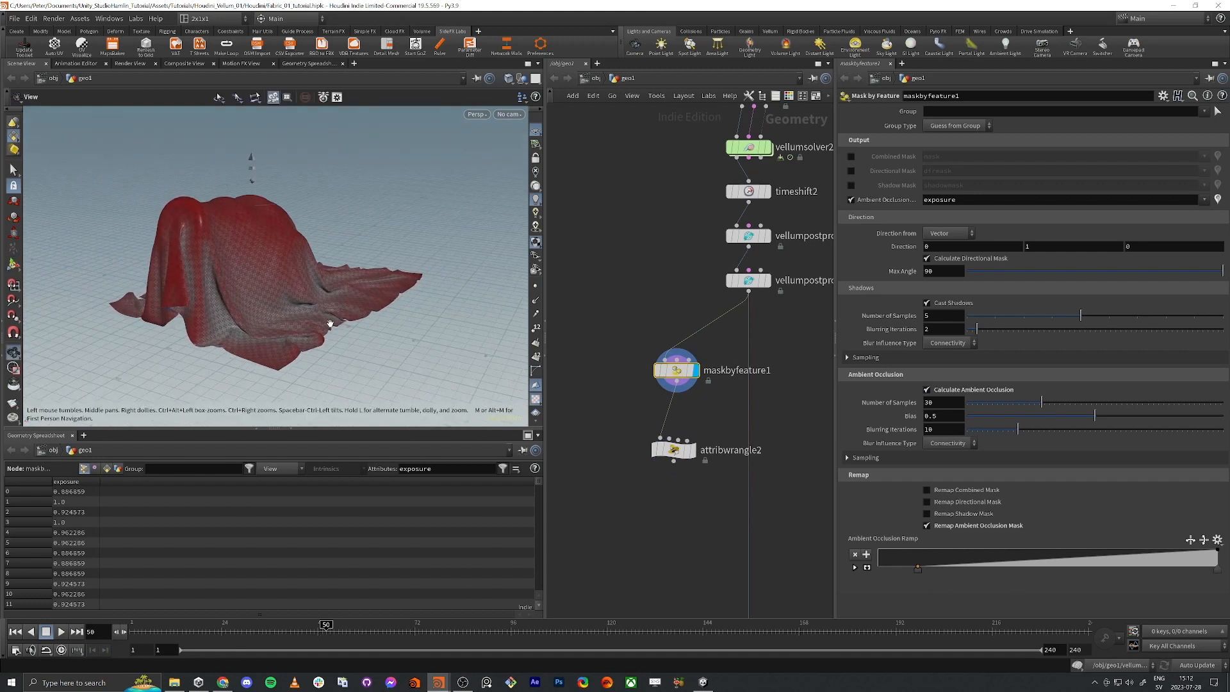
right_click_drag(330, 323, 285, 320, "alt")
- Tighten the Ambient Occlusion Ramp by moving the white point inward to about 0.4 and the black point close to the start
mouse_move(917, 569)
left_mouse_down()
mouse_move(903, 569)
mouse_move(1120, 567)
mouse_move(911, 568)
left_mouse_up()
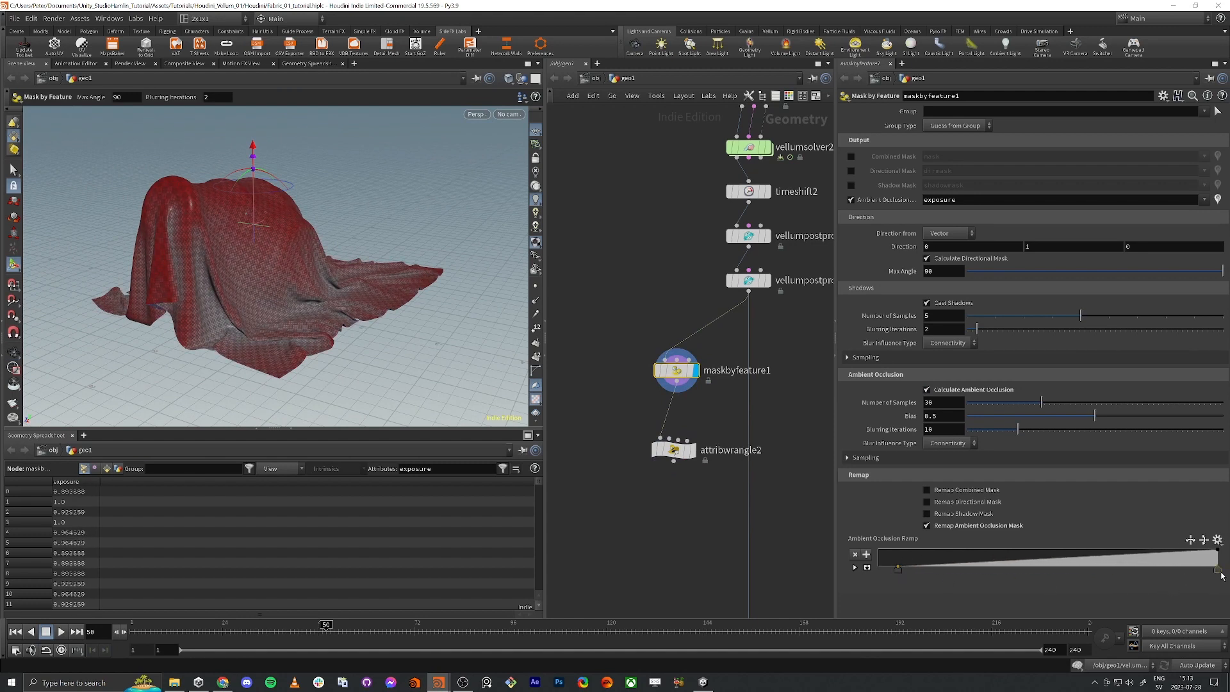
mouse_move(1217, 567)
left_mouse_down()
mouse_move(909, 561)
mouse_move(1011, 554)
left_mouse_up()
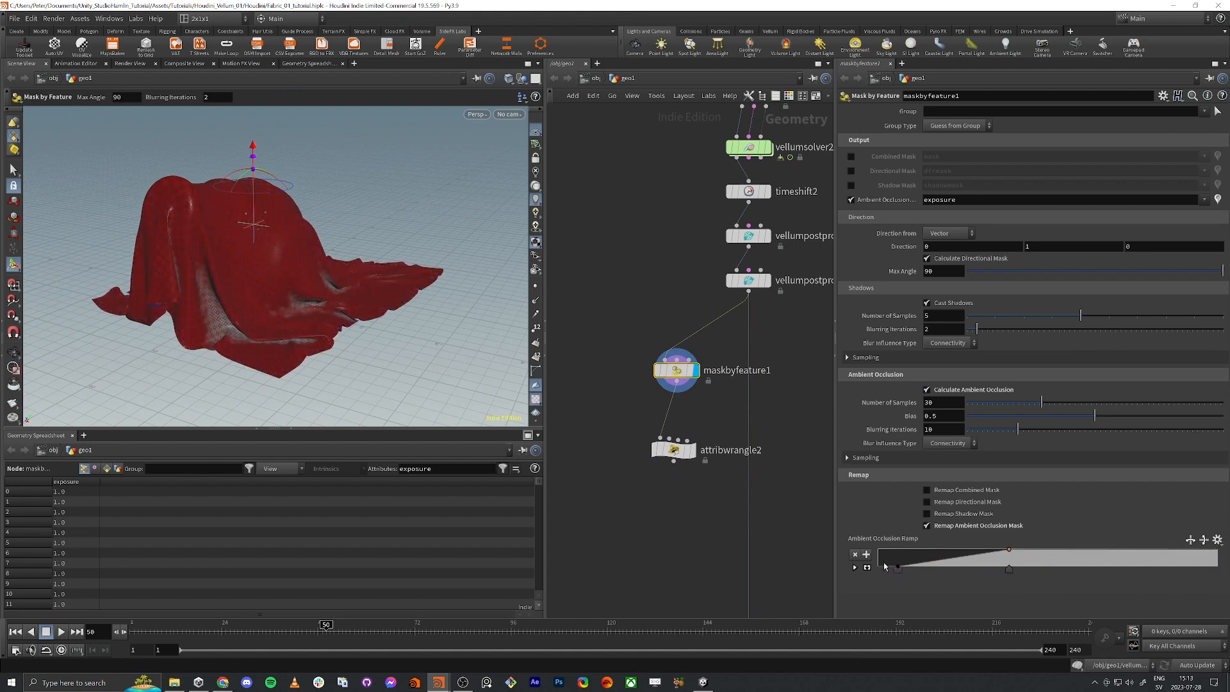
left_click_drag(897, 568, 889, 571)
key("Escape")
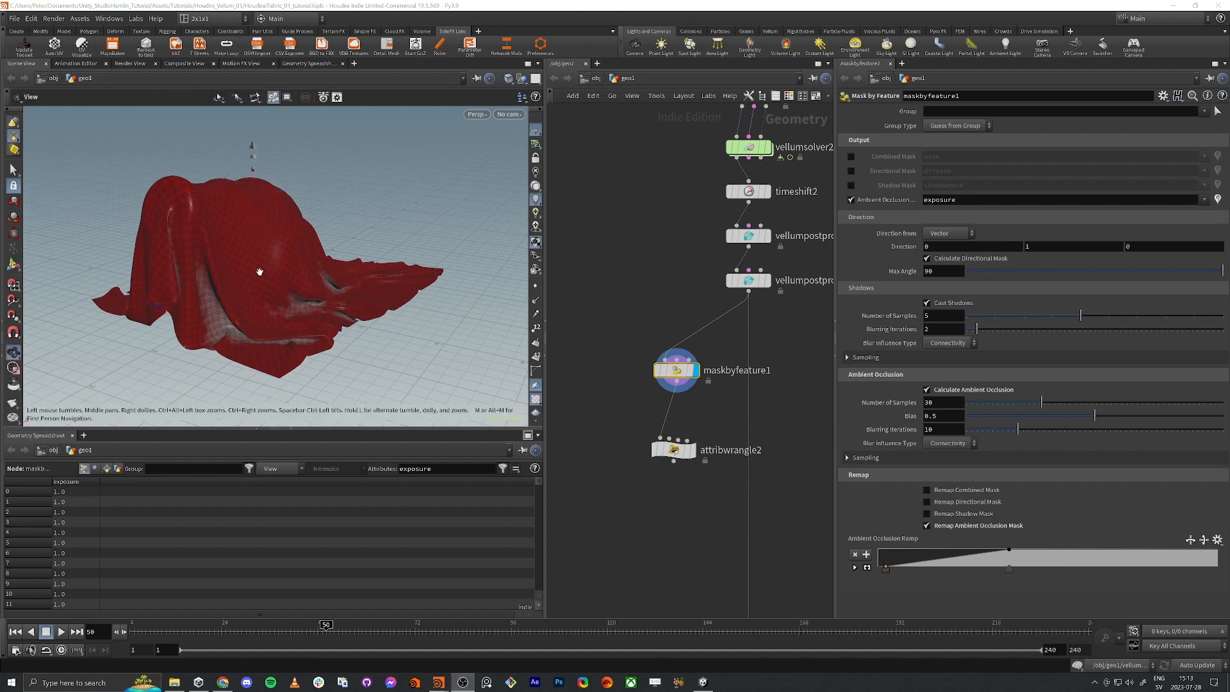
- Shift both Ambient Occlusion Ramp points inward, the black point to about 0.27 and the white point to about 0.47
left_click_drag(260, 269, 373, 273)
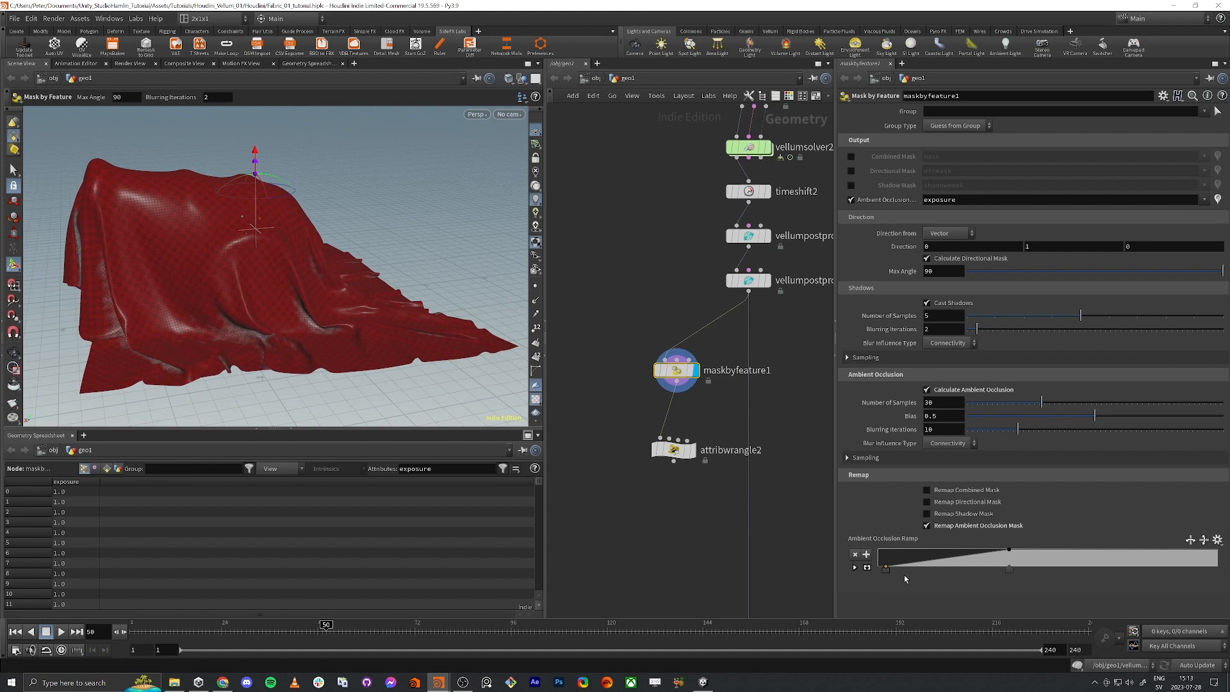
left_click_drag(887, 569, 1038, 569)
key("Escape")
left_click_drag(34, 286, 129, 275)
key("Return")
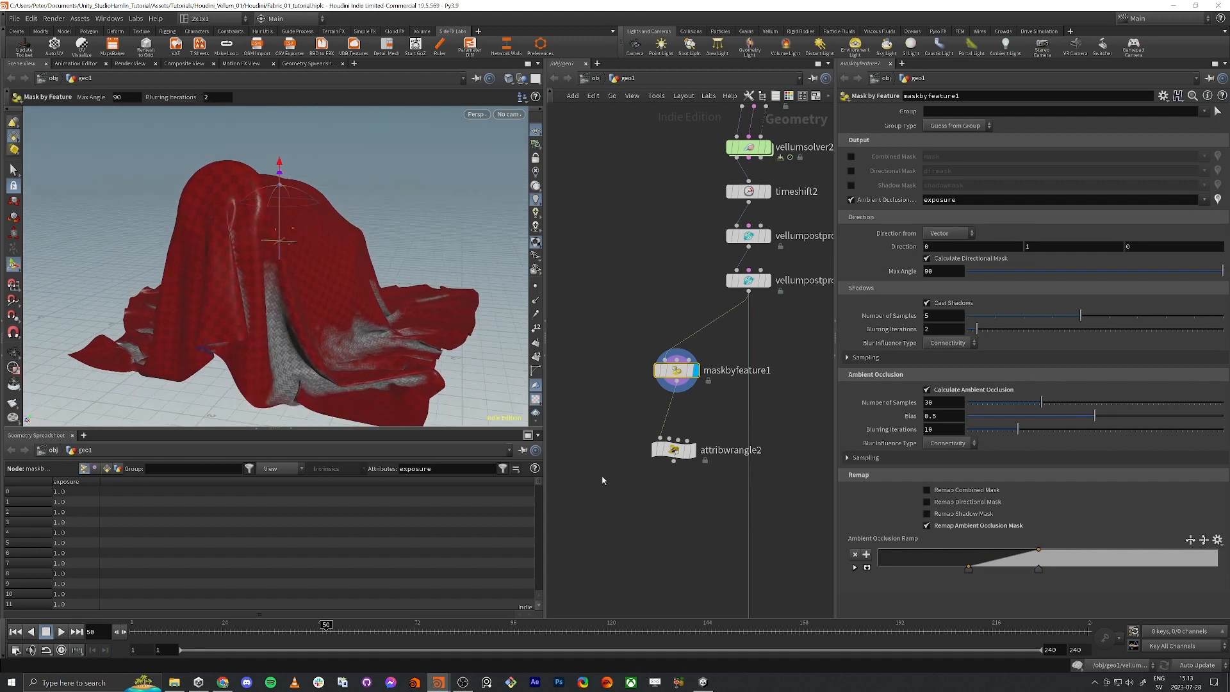
- Display attribwrangle2's result on the cloth and clear the exposure attribute filter in the geometry spreadsheet
left_click(695, 452)
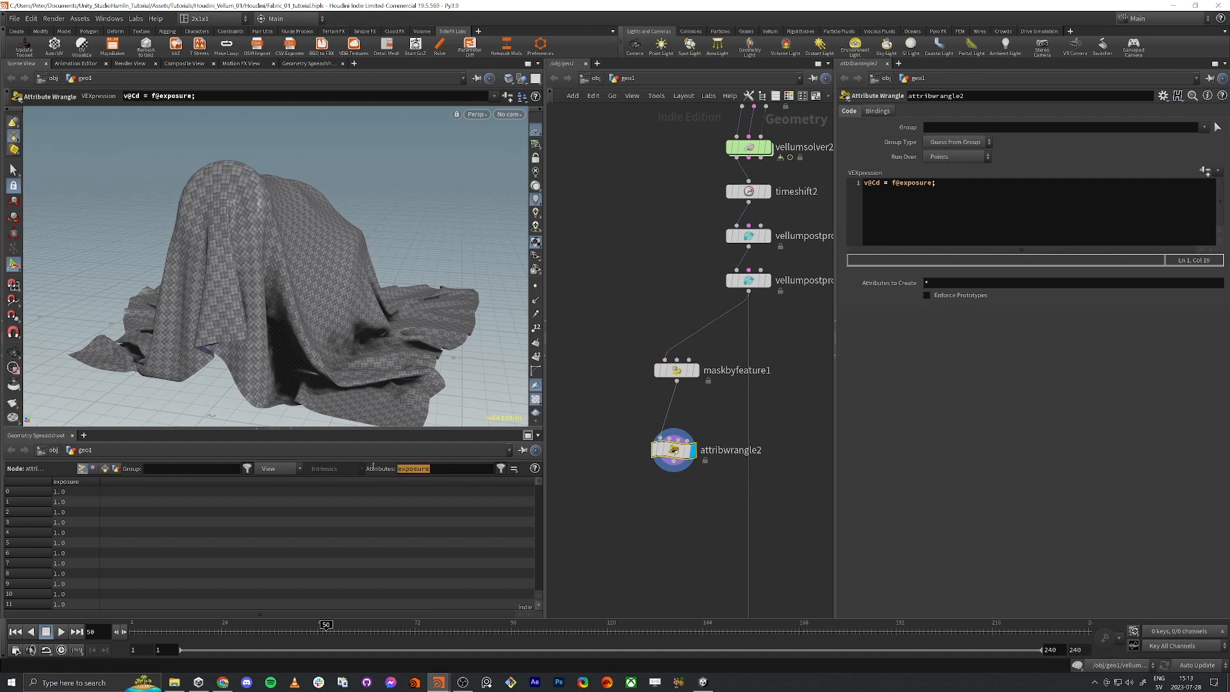
left_click_drag(434, 470, 373, 468)
key("BackSpace")
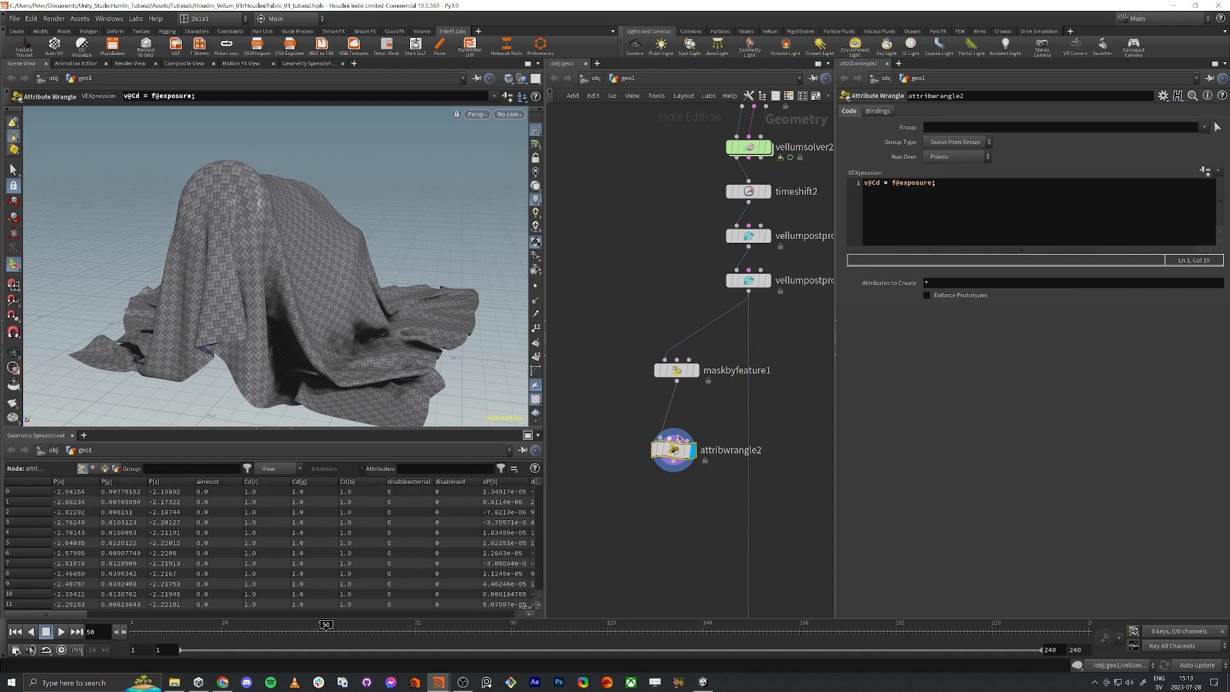
mouse_move(677, 453)
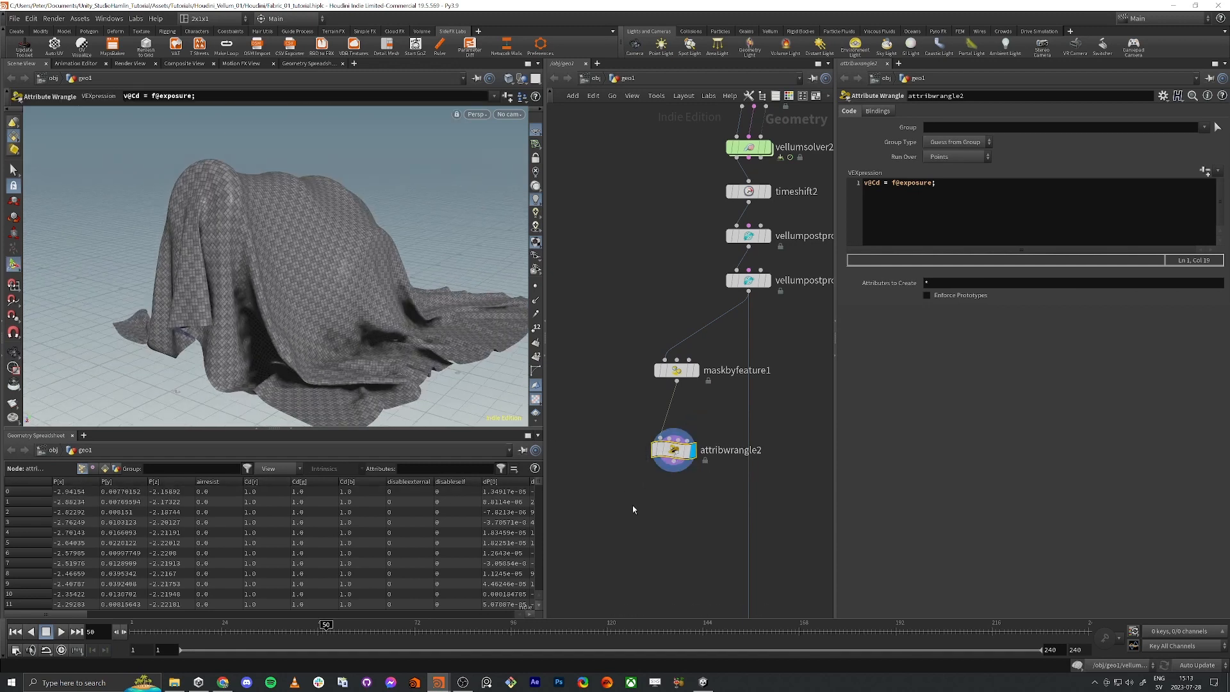
- Connect attribwrangle2's output to normal1 and save the cloth to disk as fabric_01_Lod1.fbx with rop_fbx1
key("h")
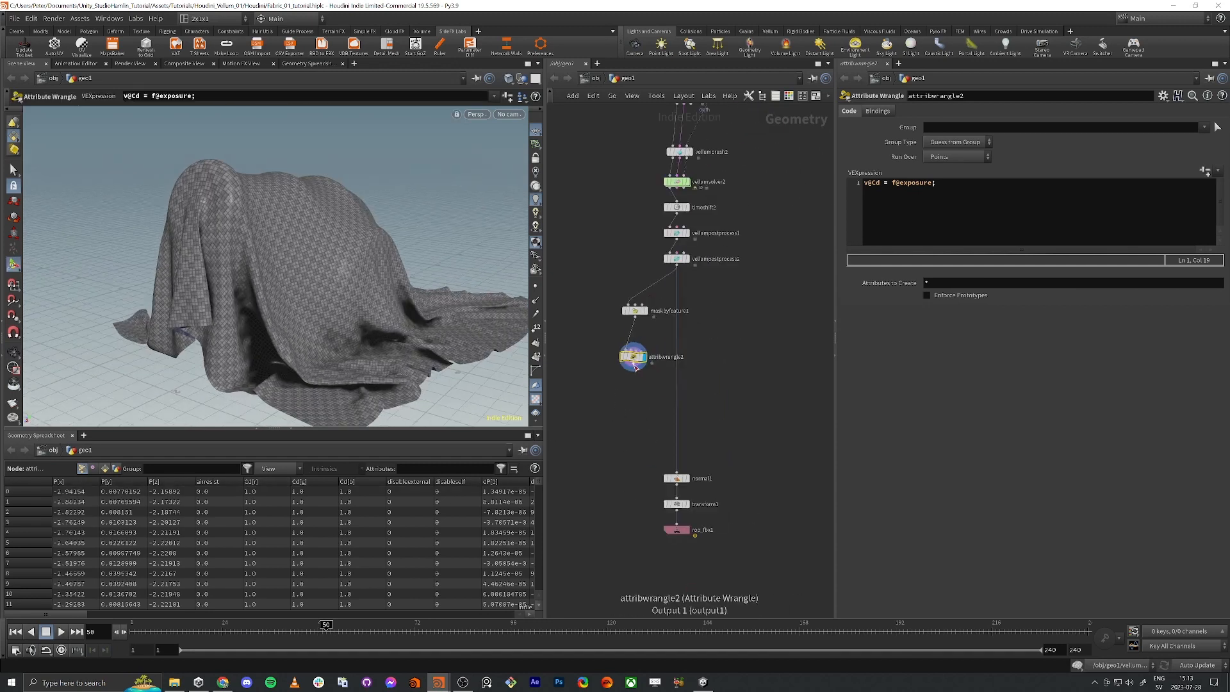
left_click_drag(632, 370, 676, 477)
left_click(677, 530)
left_click(940, 113)
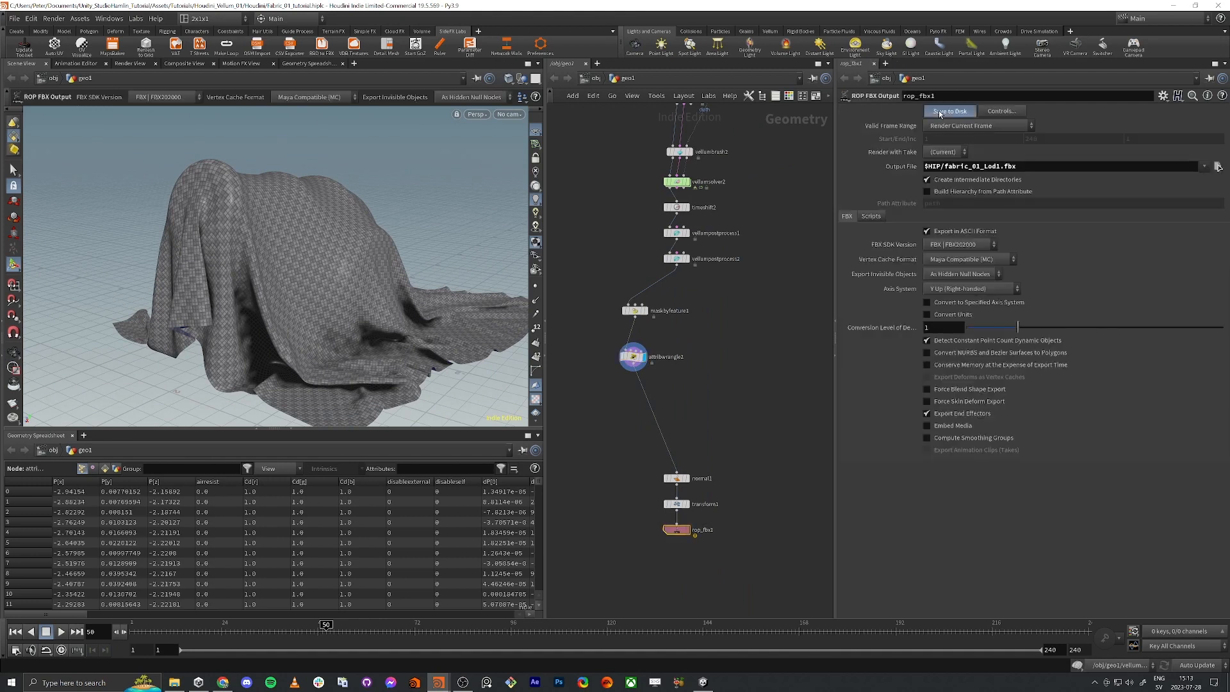
- Switch to Unity and preview the Mat_VertexColor material on the draped cloth to examine its vertex colours
key("alt+Tab")
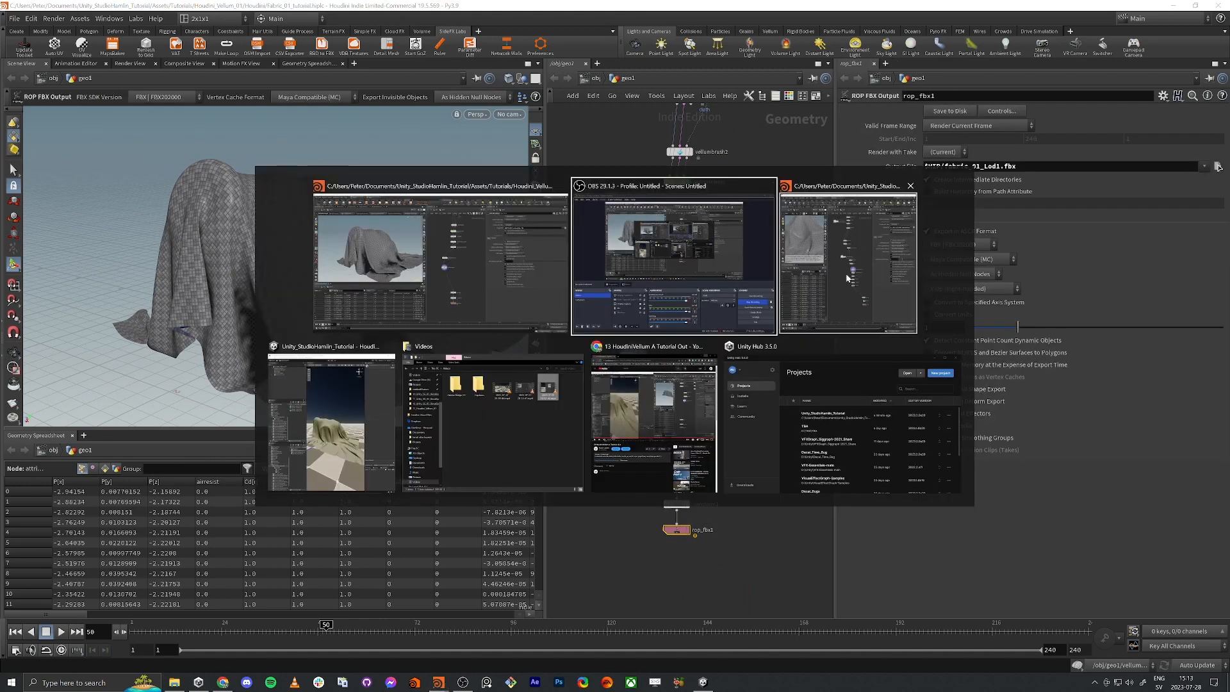
left_click(375, 410)
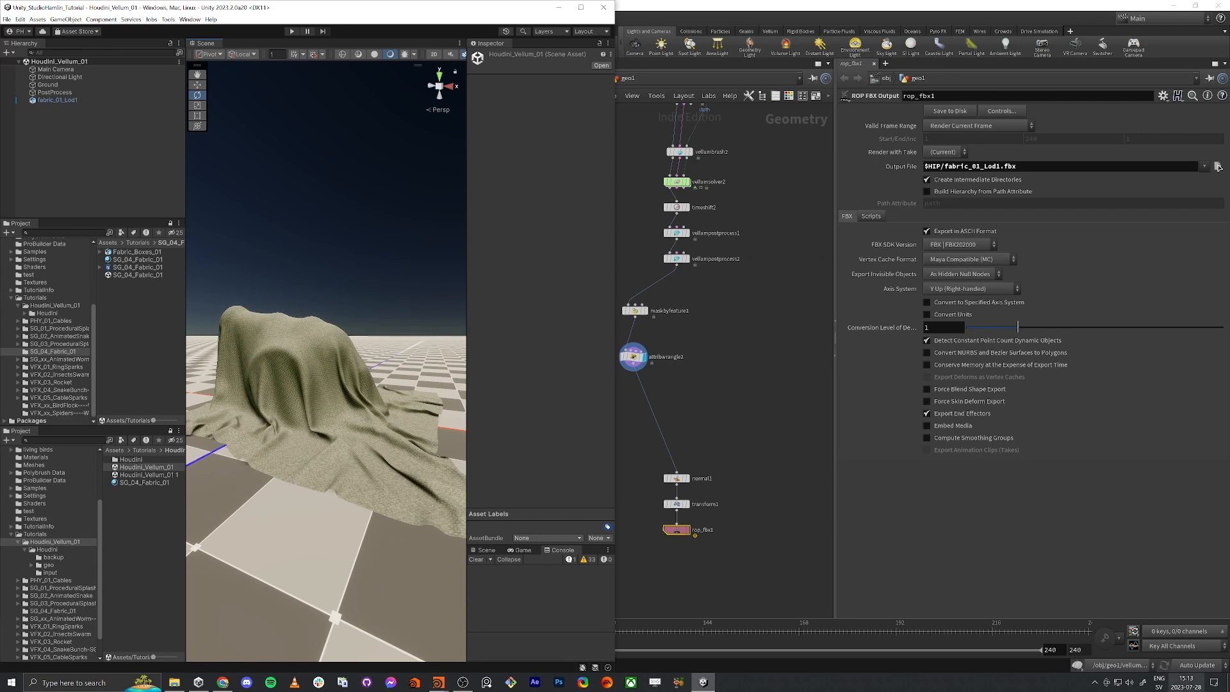
left_click_drag(330, 438, 336, 434, "alt")
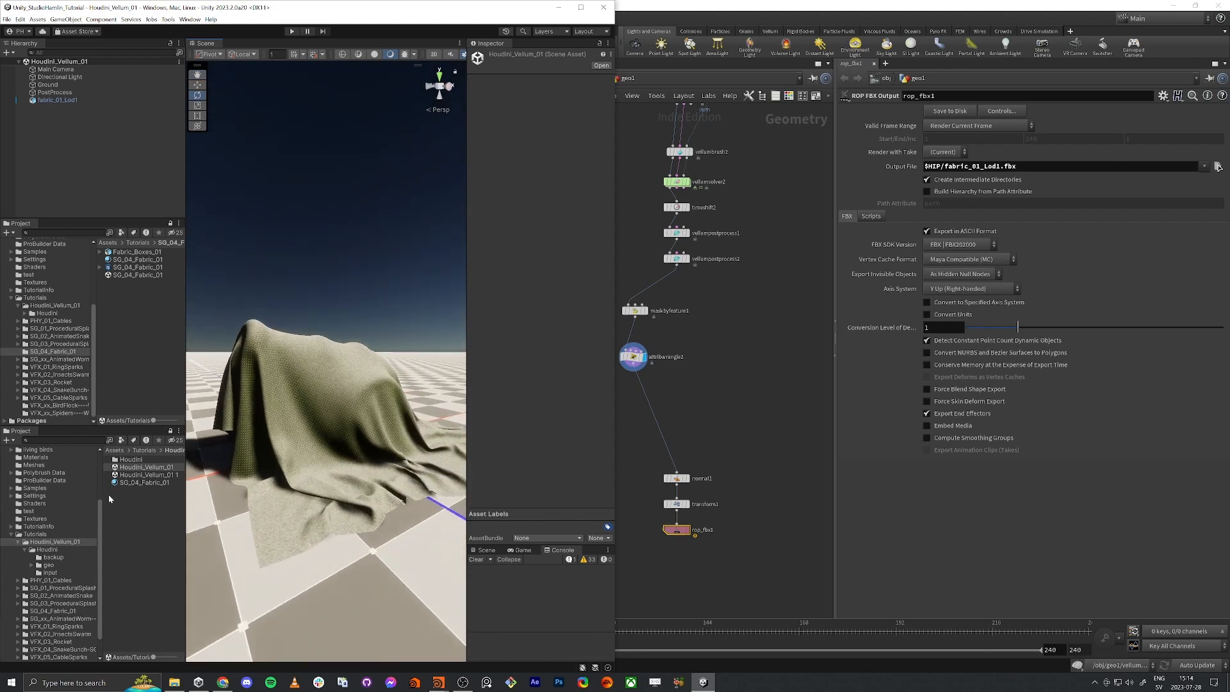
left_click(72, 456)
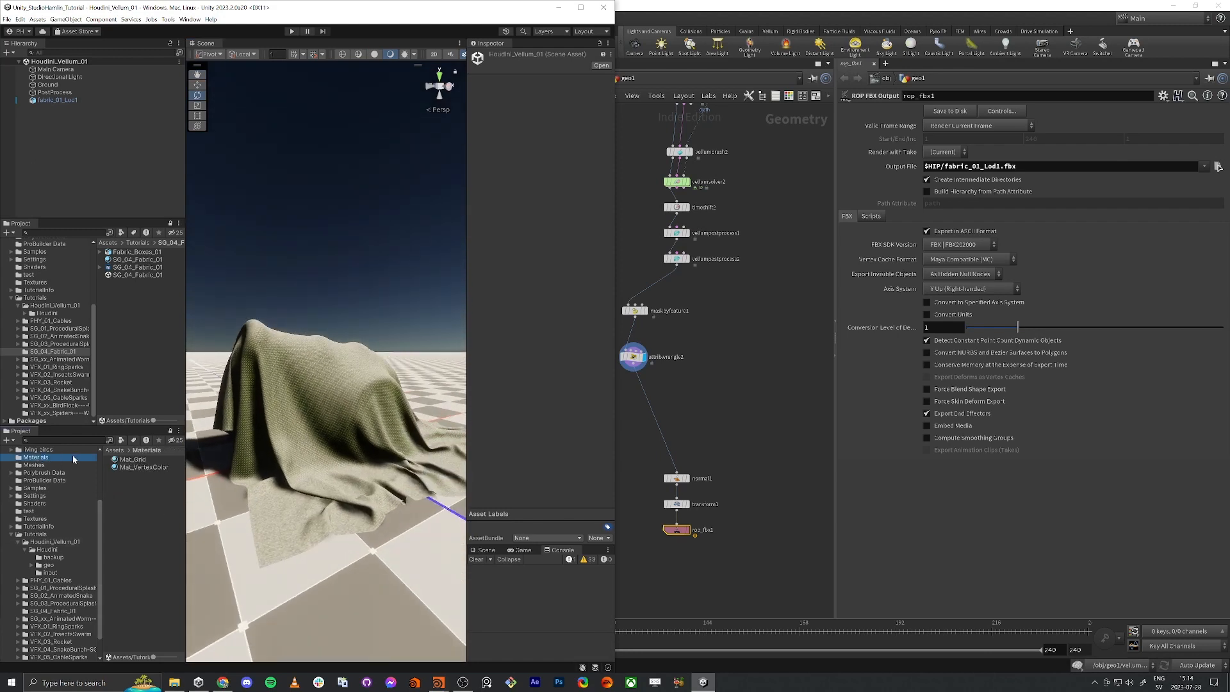
left_click_drag(140, 465, 455, 367)
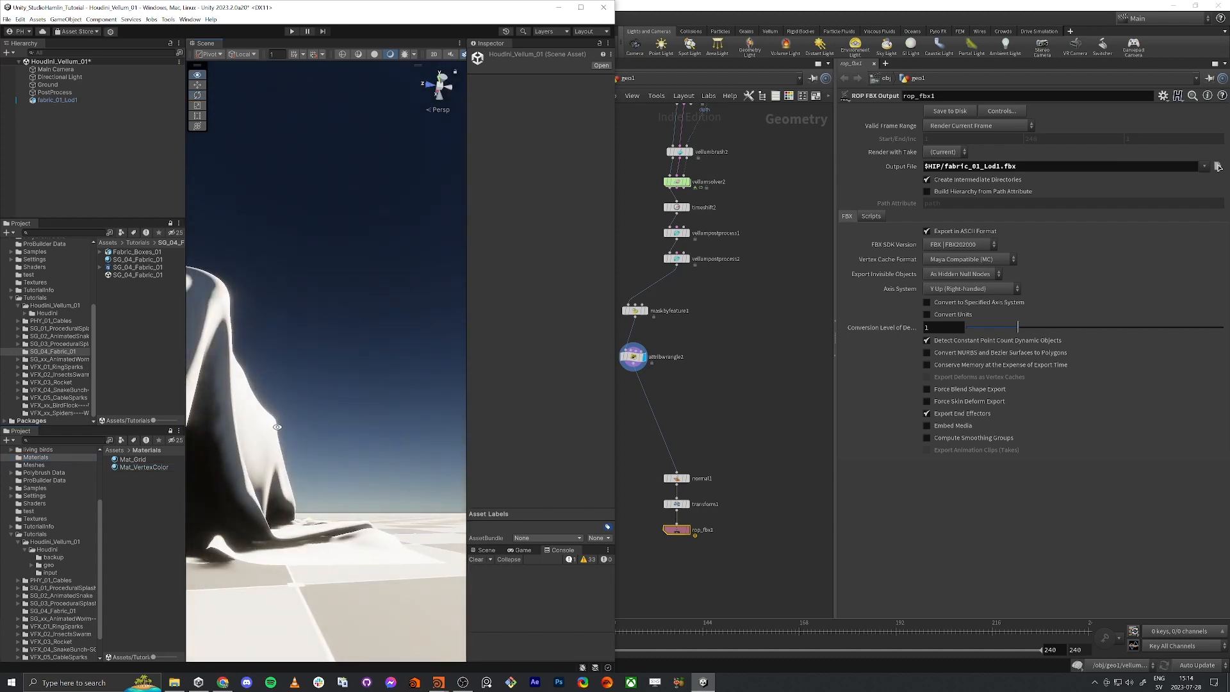
mouse_move(277, 427)
left_mouse_down("alt")
mouse_move(305, 491)
mouse_move(306, 453)
mouse_move(335, 447)
mouse_move(358, 475)
mouse_move(305, 463)
mouse_move(312, 483)
mouse_move(350, 483)
mouse_move(317, 430)
left_mouse_up("alt")
scroll(299, 474, "up", 10)
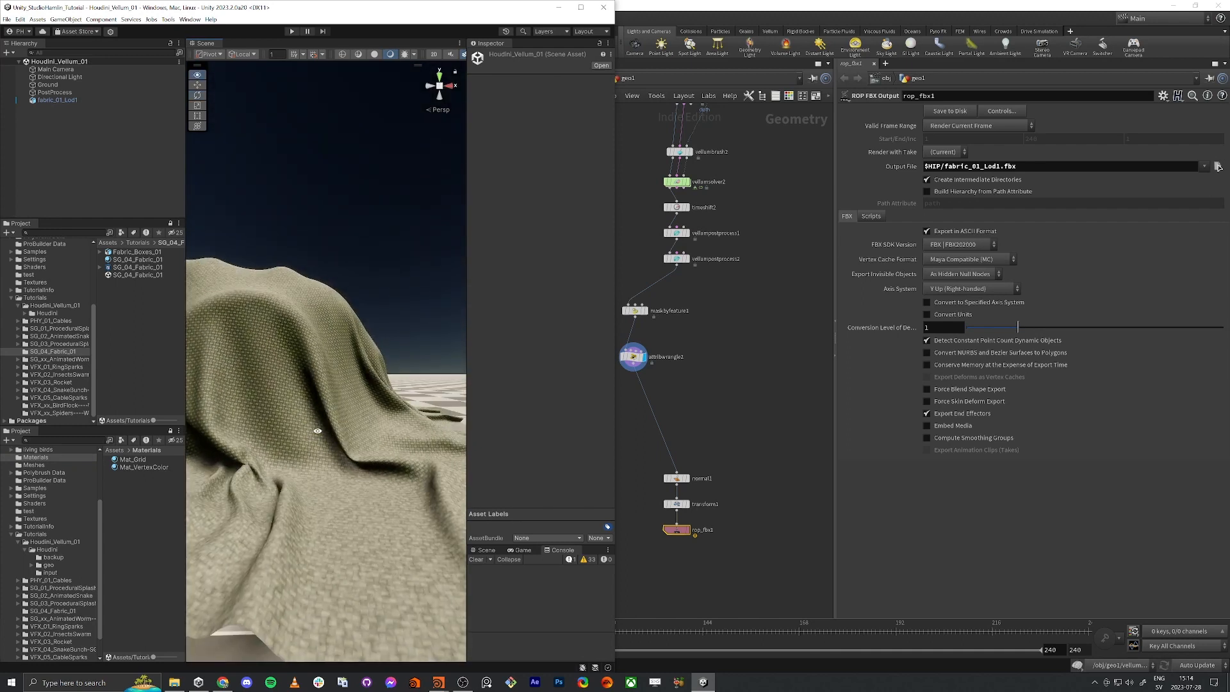
- Raise Ambient Dust Amp to 0.76 in the SG_04_Fabric_01 material of the draped cloth
left_click(283, 365)
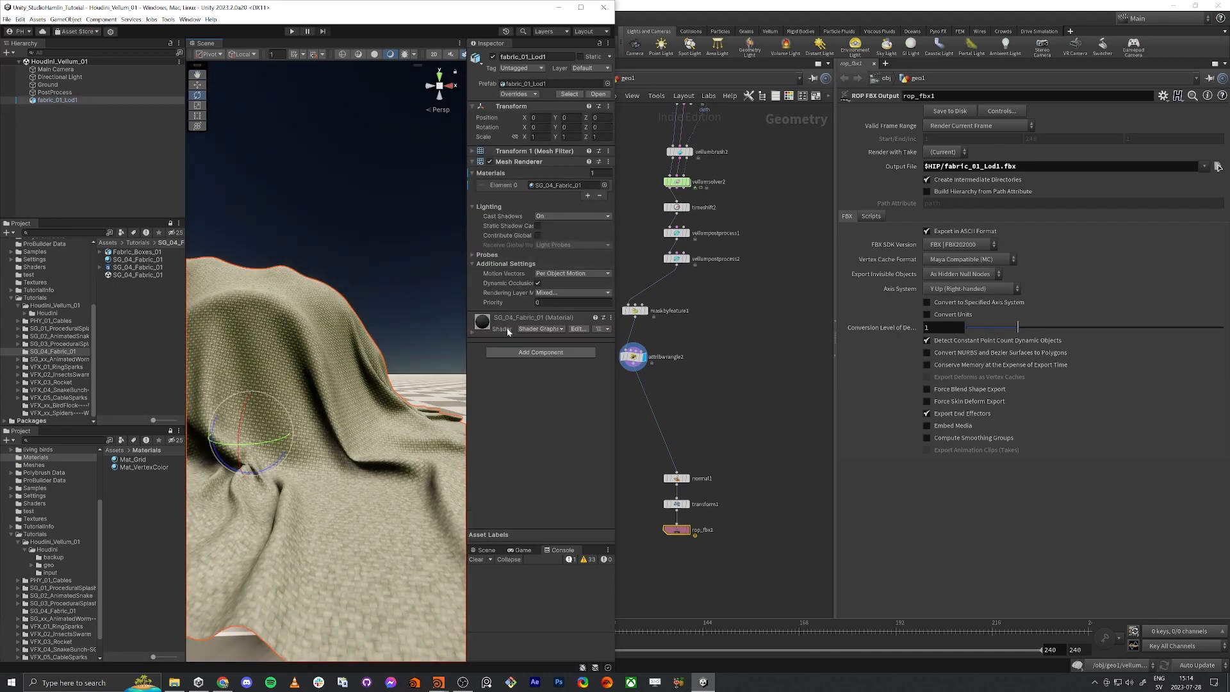
left_click(508, 332)
scroll(512, 409, "down", 3)
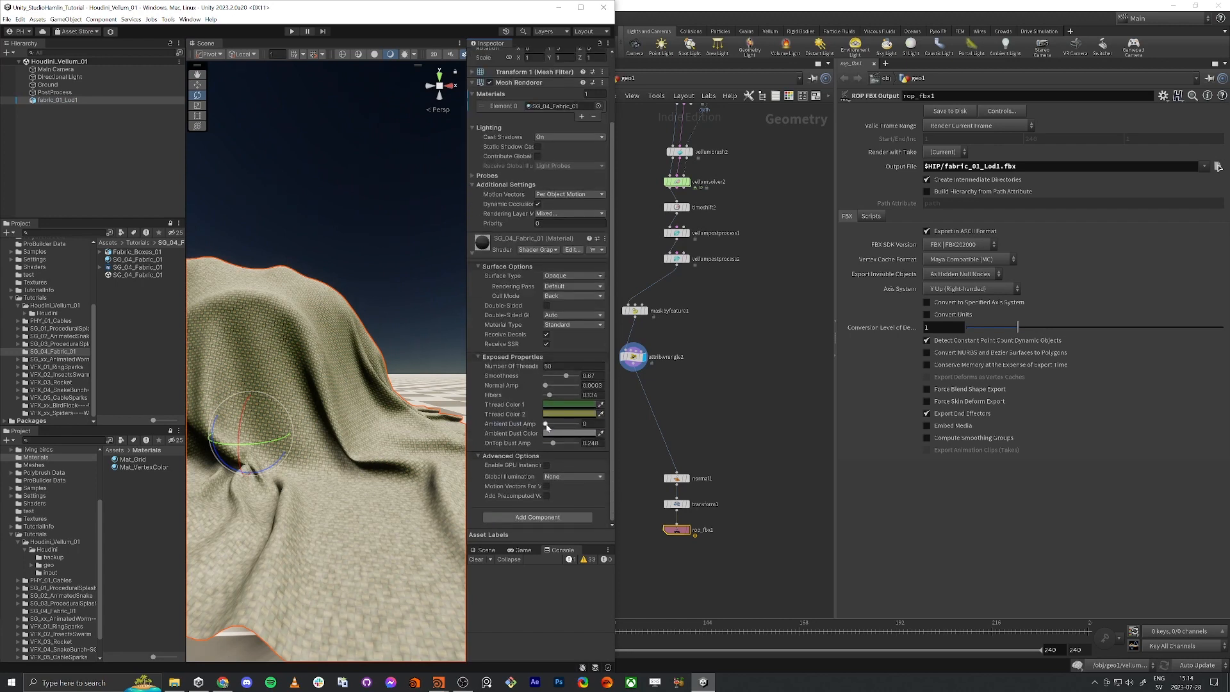
left_click_drag(546, 425, 570, 428)
right_click_drag(328, 428, 395, 426)
- Switch to Houdini and reverse the Ambient Occlusion Ramp of maskbyfeature1
left_click(704, 308)
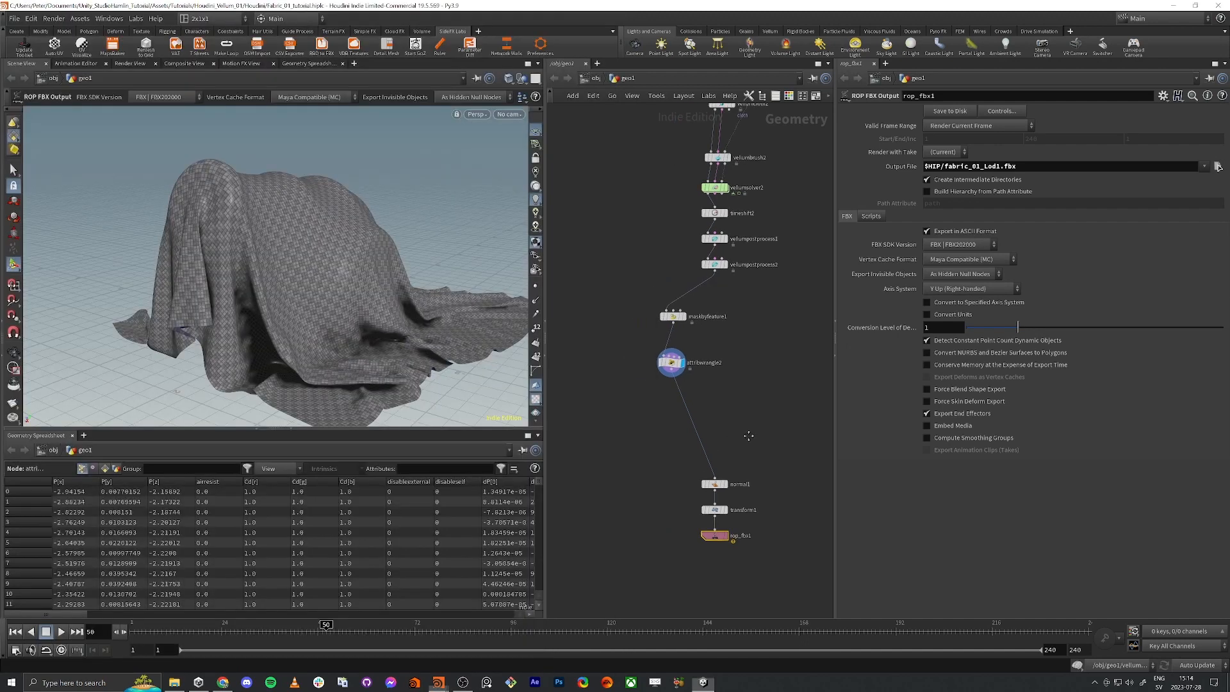
scroll(702, 192, "up", 3)
middle_click_drag(701, 151, 705, 312)
left_click_drag(705, 312, 704, 314)
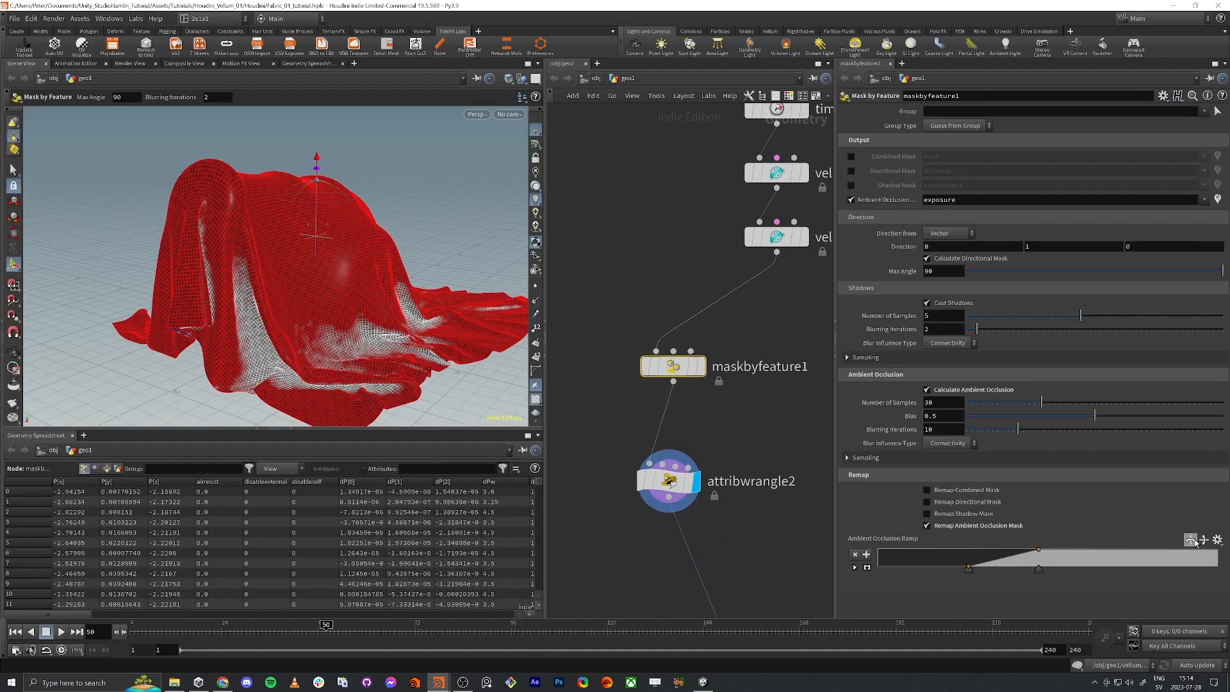
left_click(1190, 540)
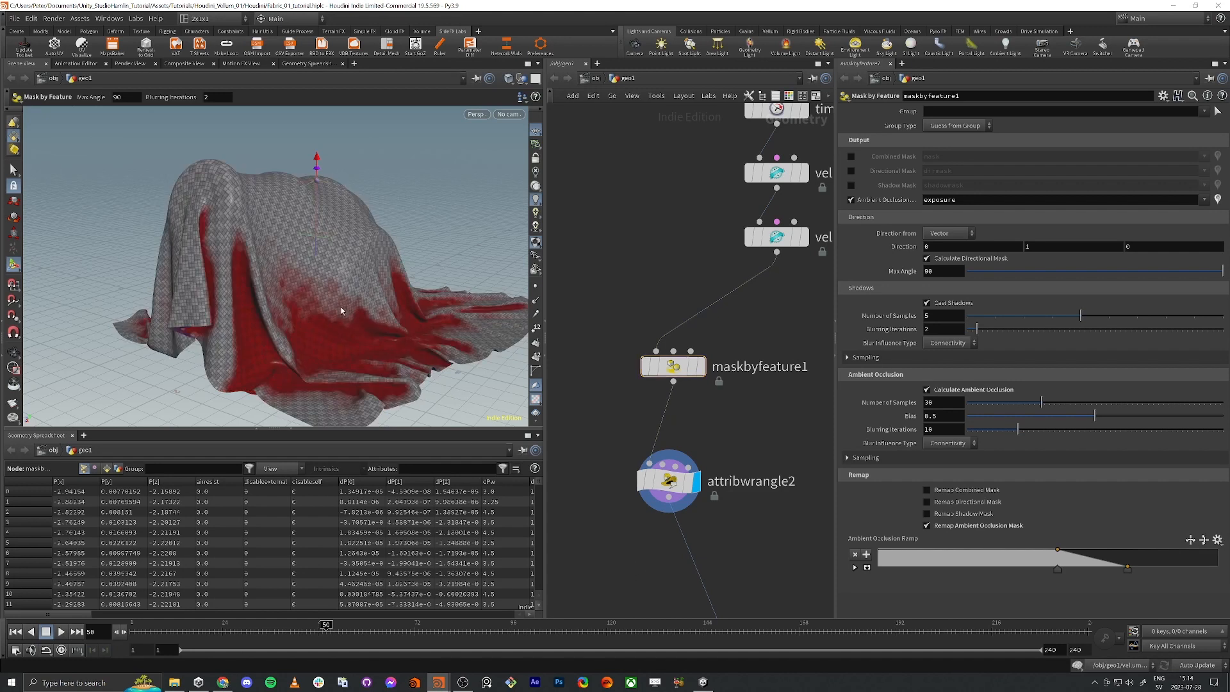
scroll(341, 311, "down", 3)
left_click_drag(333, 301, 384, 308, "alt")
scroll(665, 413, "down", 5)
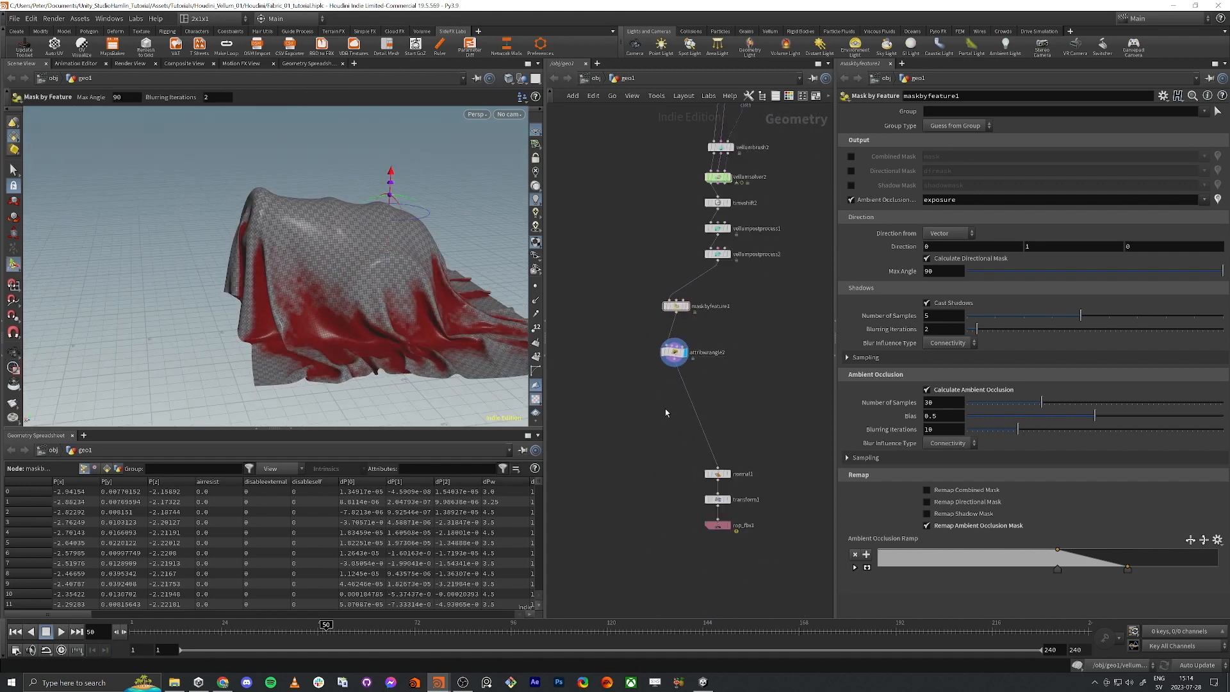
- Export the cloth again with rop_fbx1 and inspect its dust distribution from several angles in Unity
left_click(744, 526)
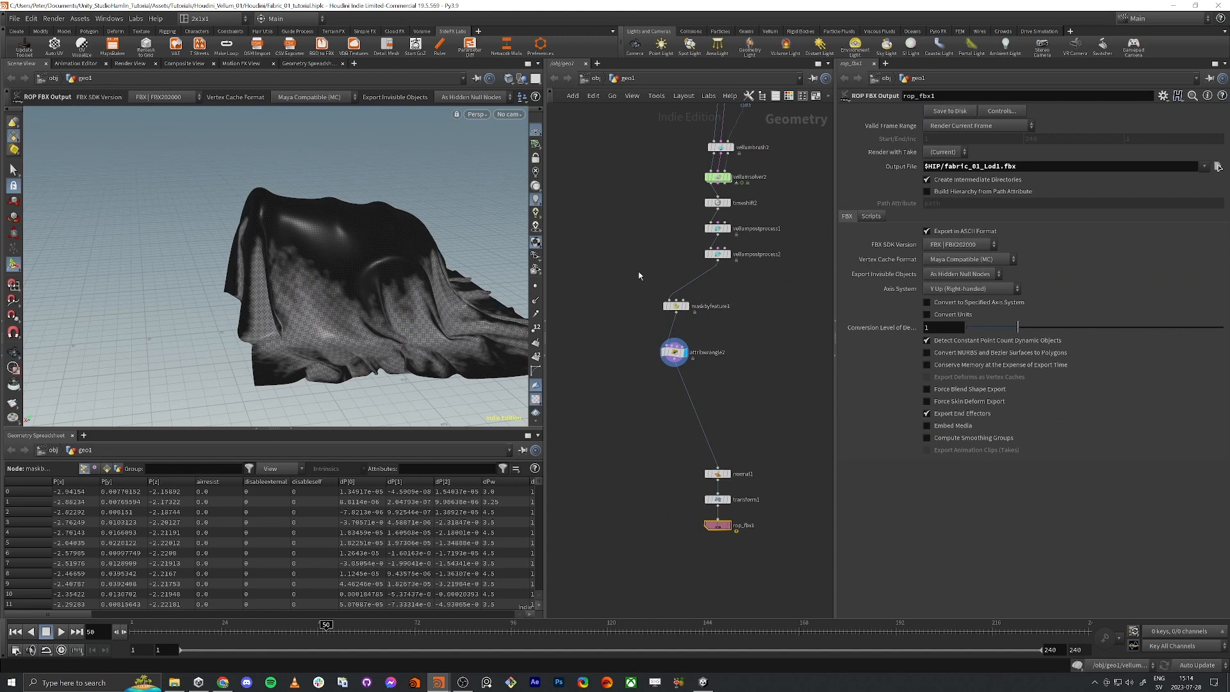
key("alt+Tab")
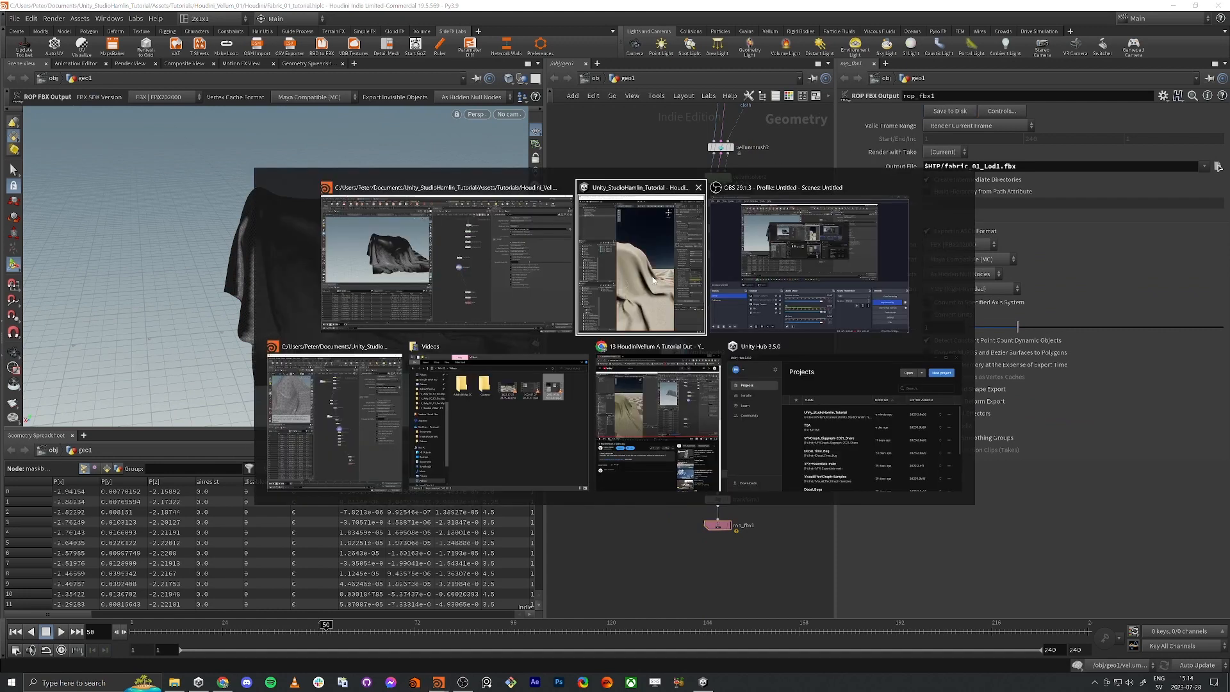
scroll(325, 425, "down", 5)
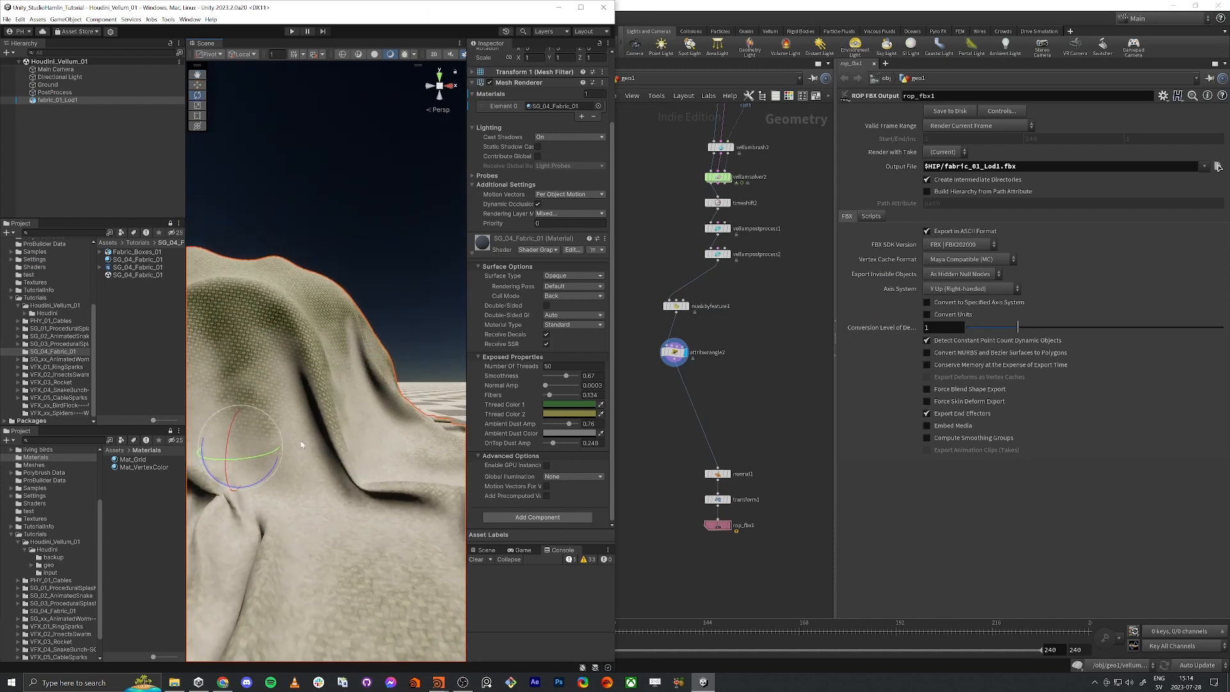
left_click_drag(325, 425, 356, 423, "alt")
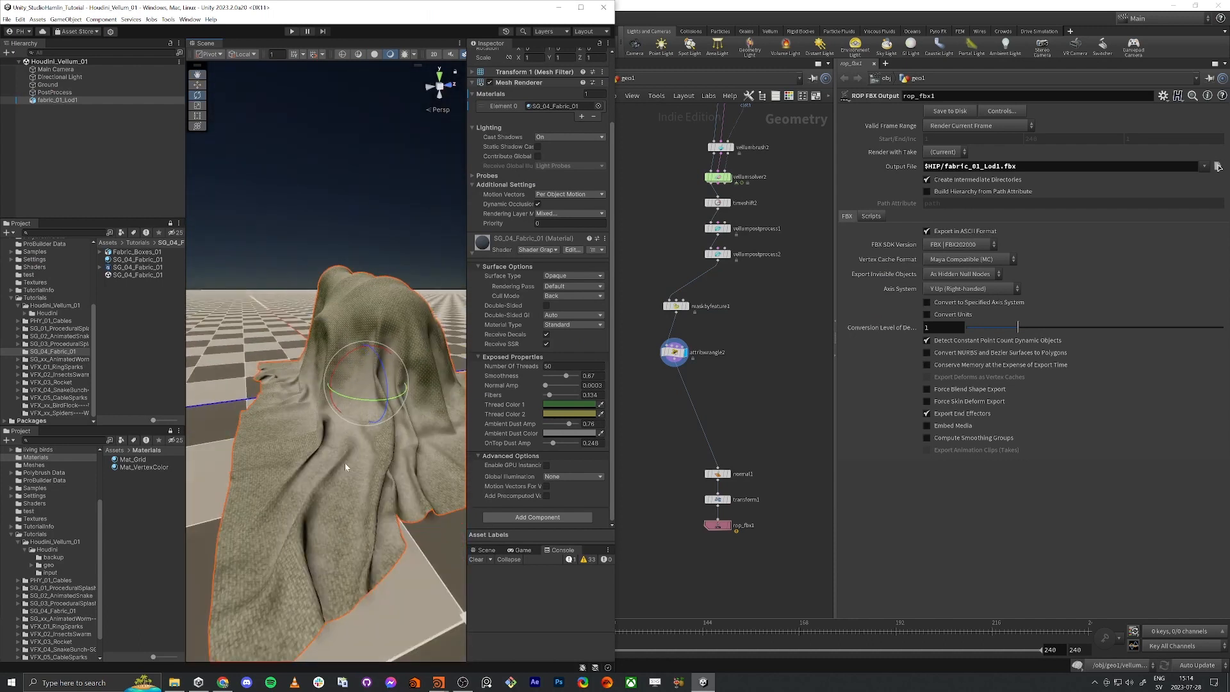
left_click_drag(405, 368, 560, 459, "alt")
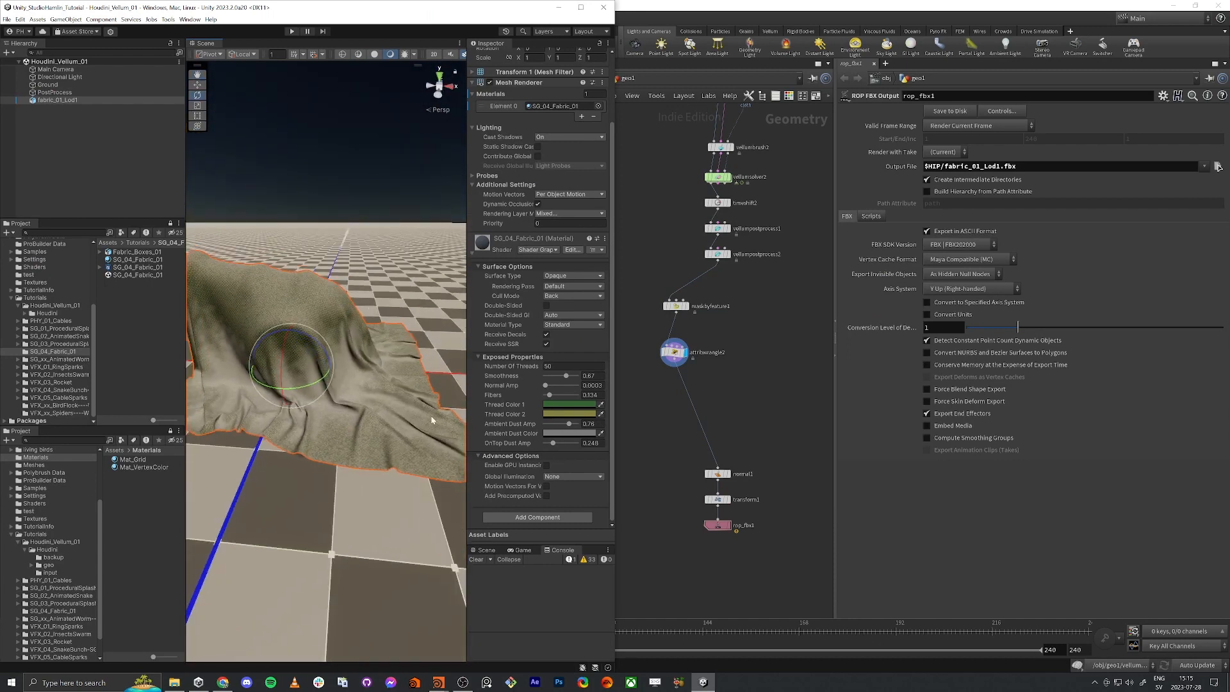
- Switch to Houdini, move normal1, transform1 and rop_fbx1 up beneath attribwrangle2, and fit the window to half the screen beside Unity
left_click(677, 457)
left_click_drag(678, 458, 743, 537)
left_click_drag(711, 482, 667, 417)
key("super+Right")
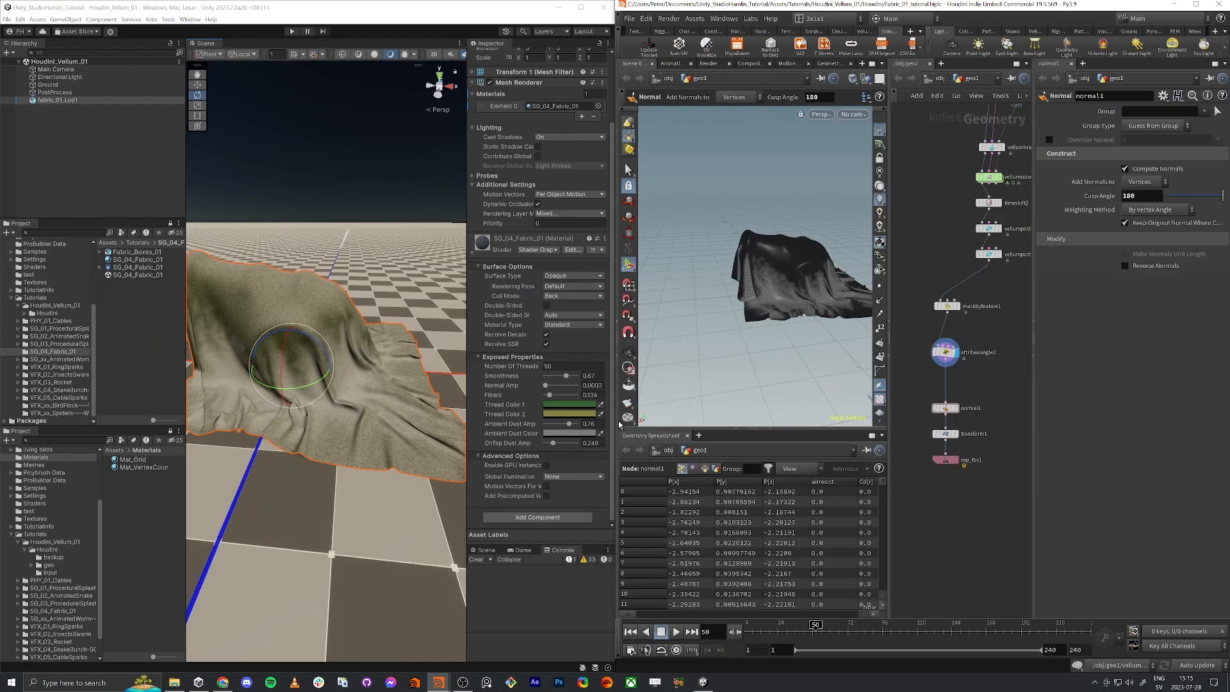
- Align the node chain from maskbyfeature1 to rop_fbx1 vertically beneath the second Vellum Post-Process node
middle_click_drag(909, 330, 902, 323)
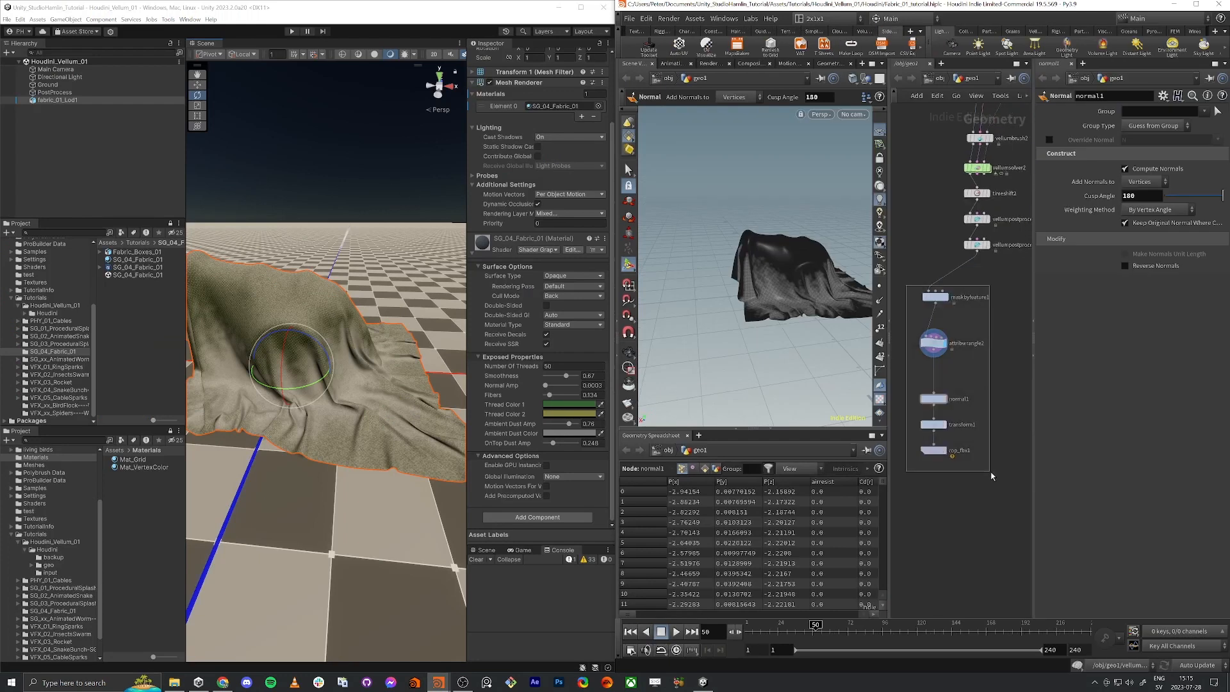
left_click_drag(905, 285, 1012, 474)
left_click_drag(937, 297, 976, 287)
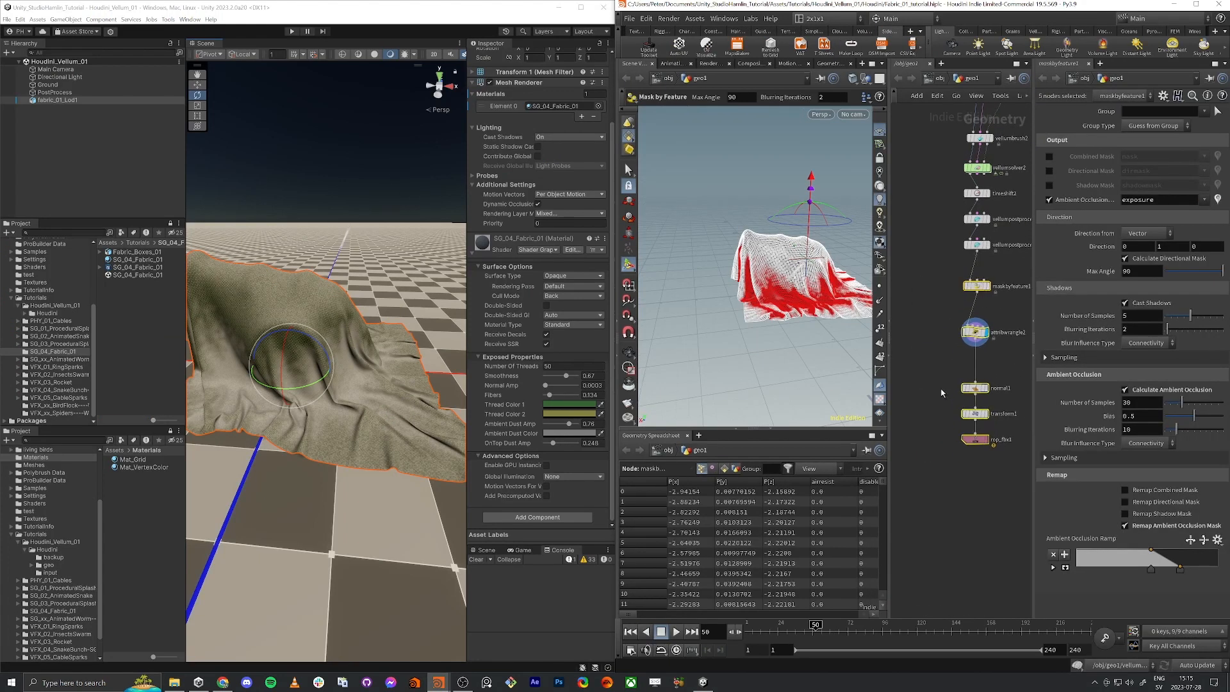
left_click(945, 395)
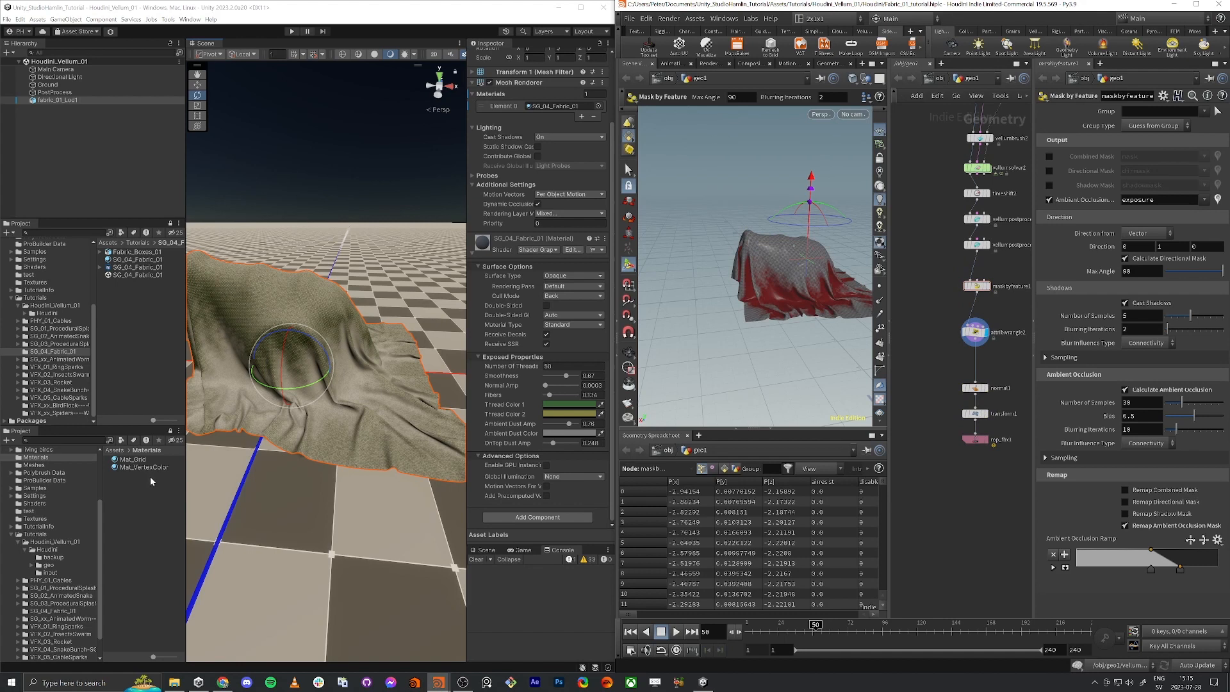
- Place a second fabric_01_Lod1 from the Houdini folder in the Unity scene and move it in front of the first cloth
left_click(451, 332)
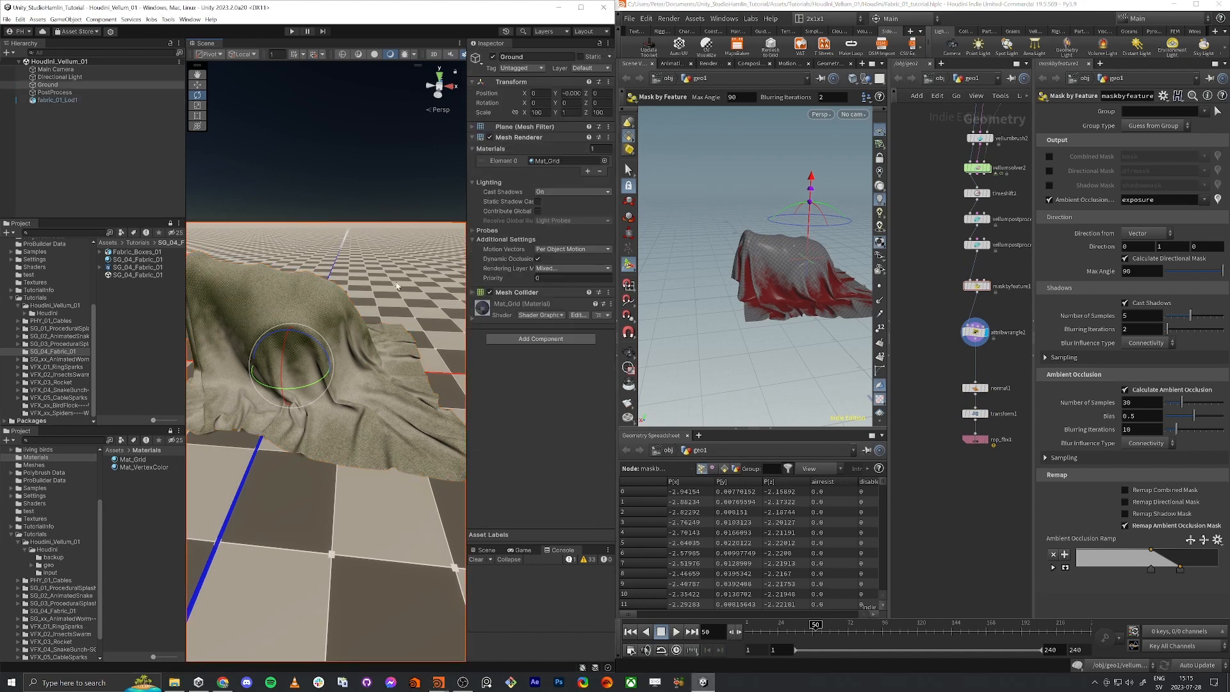
left_click(50, 549)
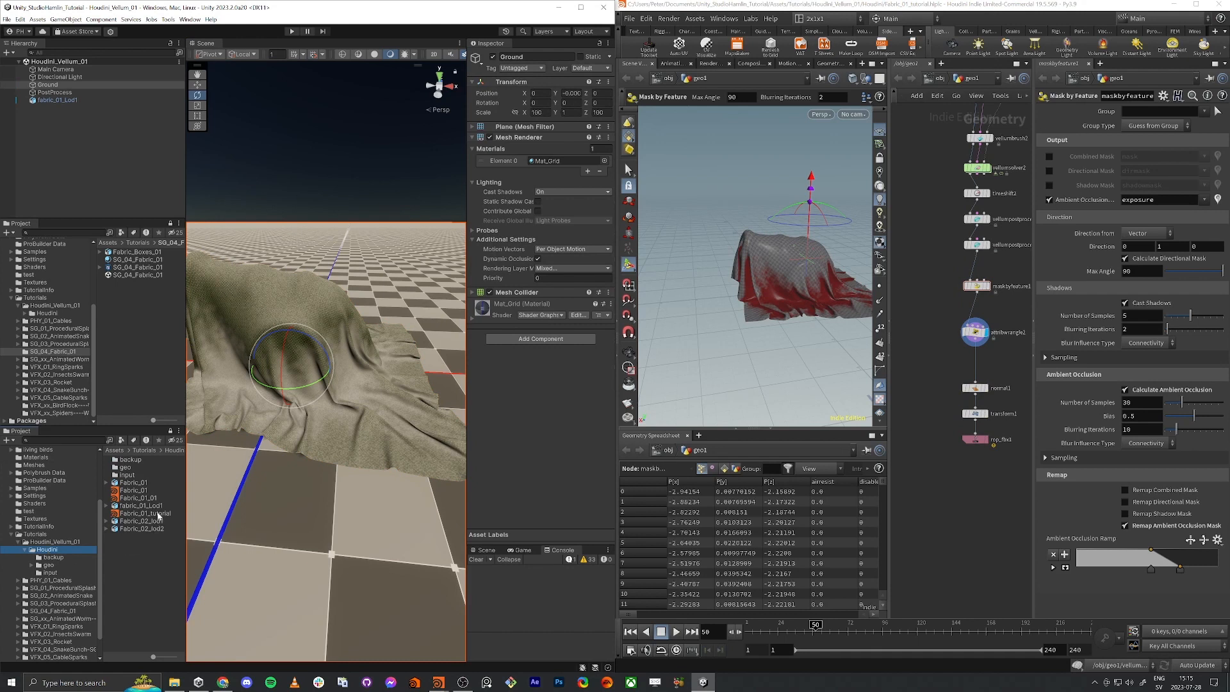
left_click(976, 439)
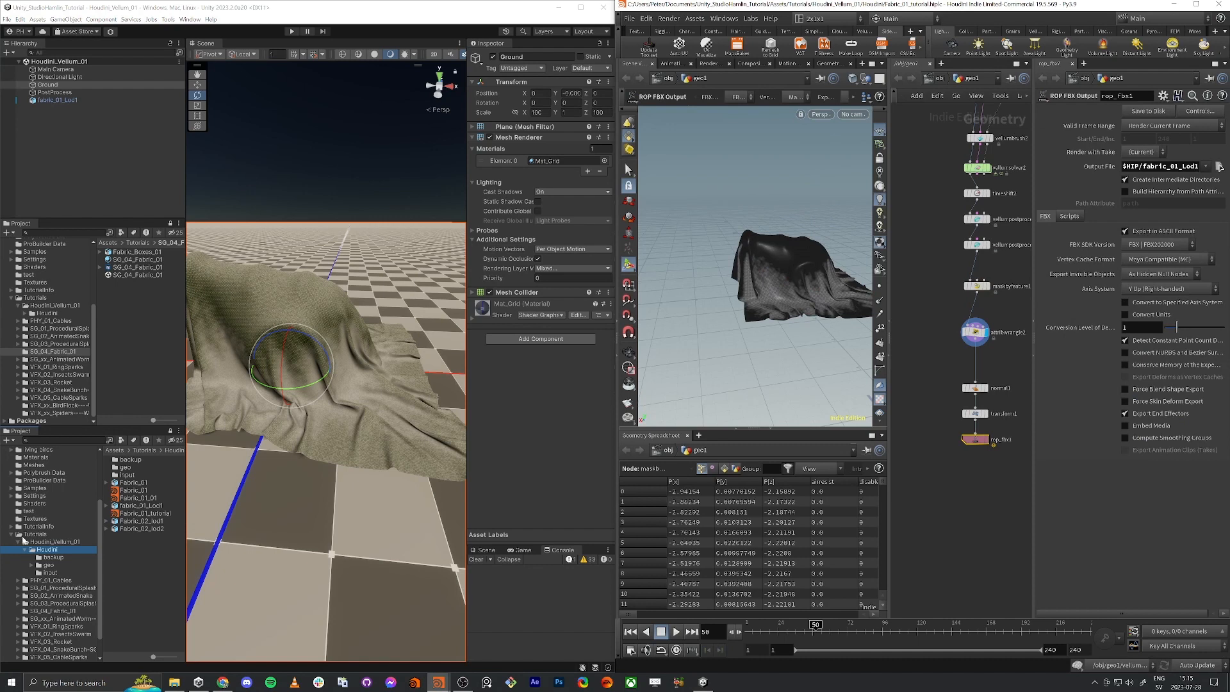
left_click(141, 506)
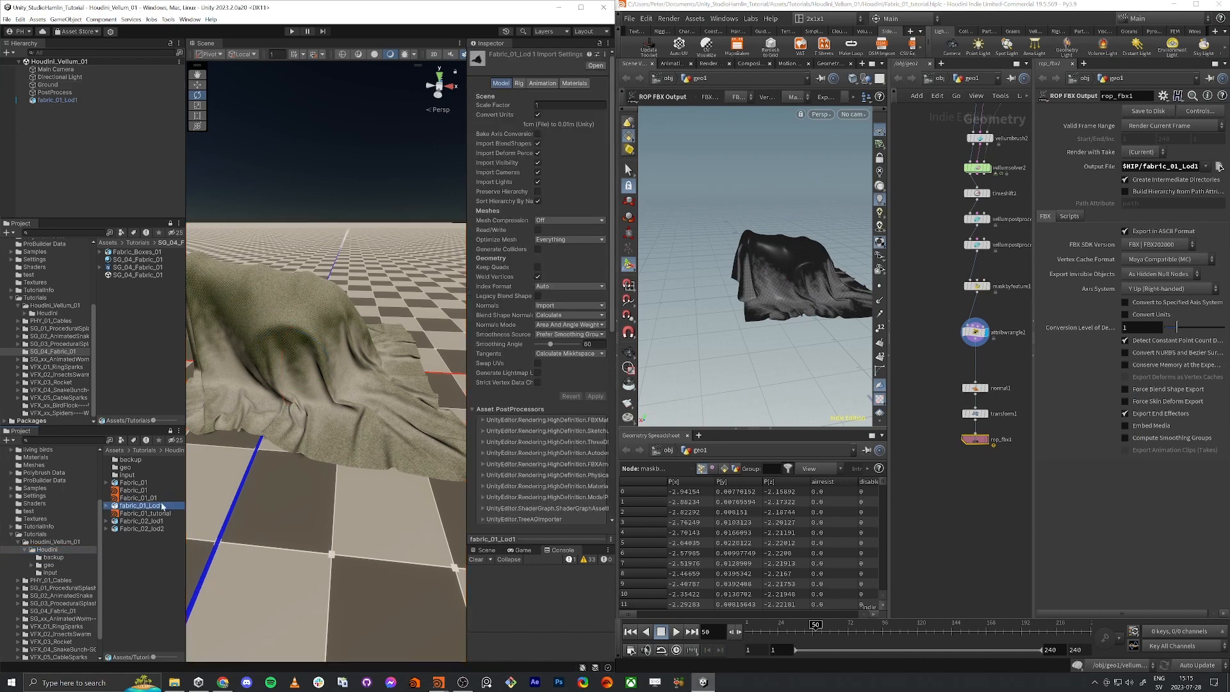
left_click_drag(162, 505, 335, 485)
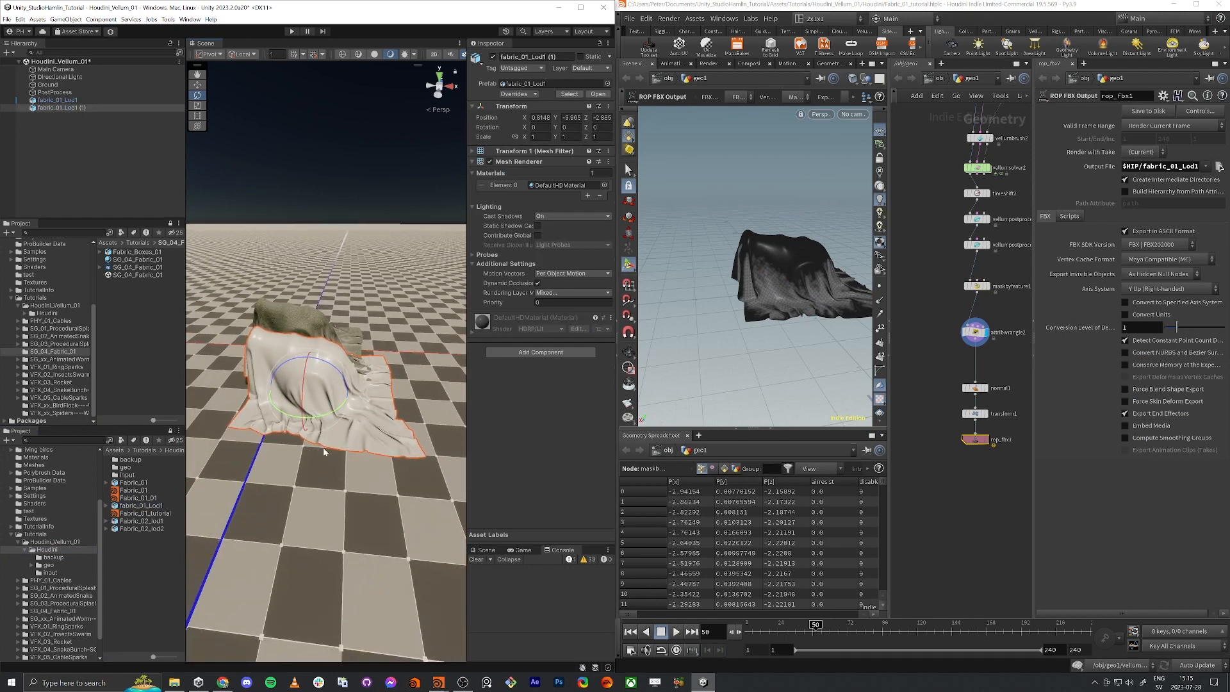
key("w")
left_click_drag(313, 394, 281, 440)
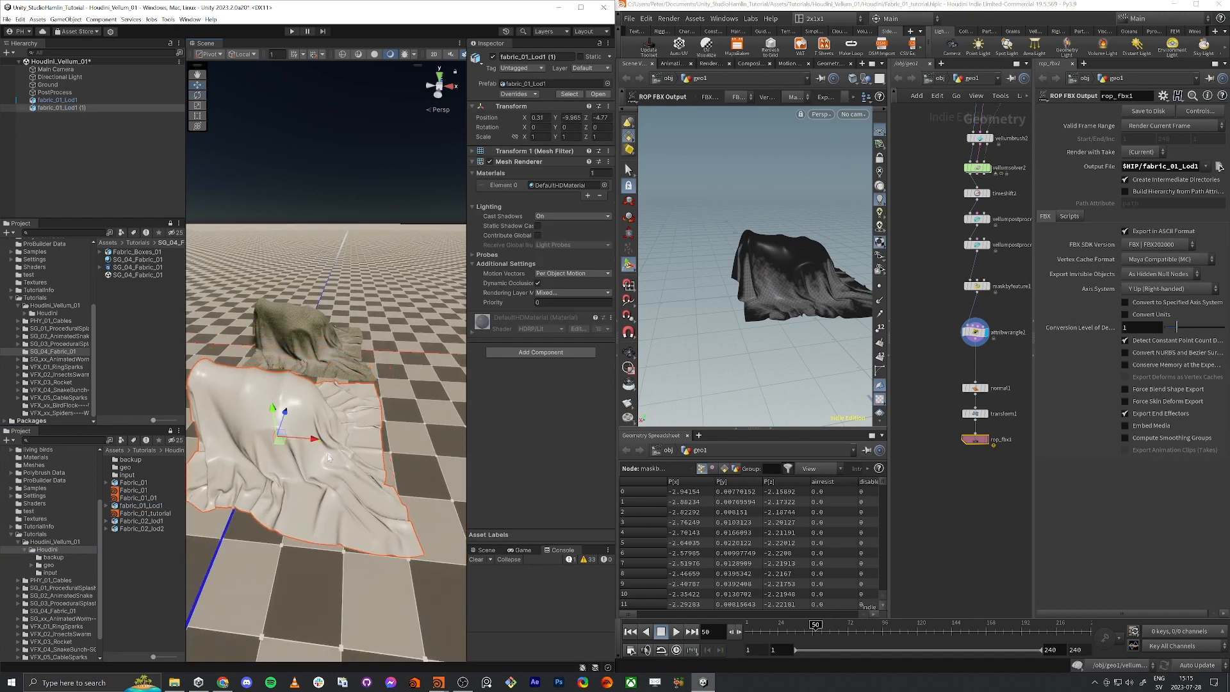
middle_click_drag(985, 462, 930, 485)
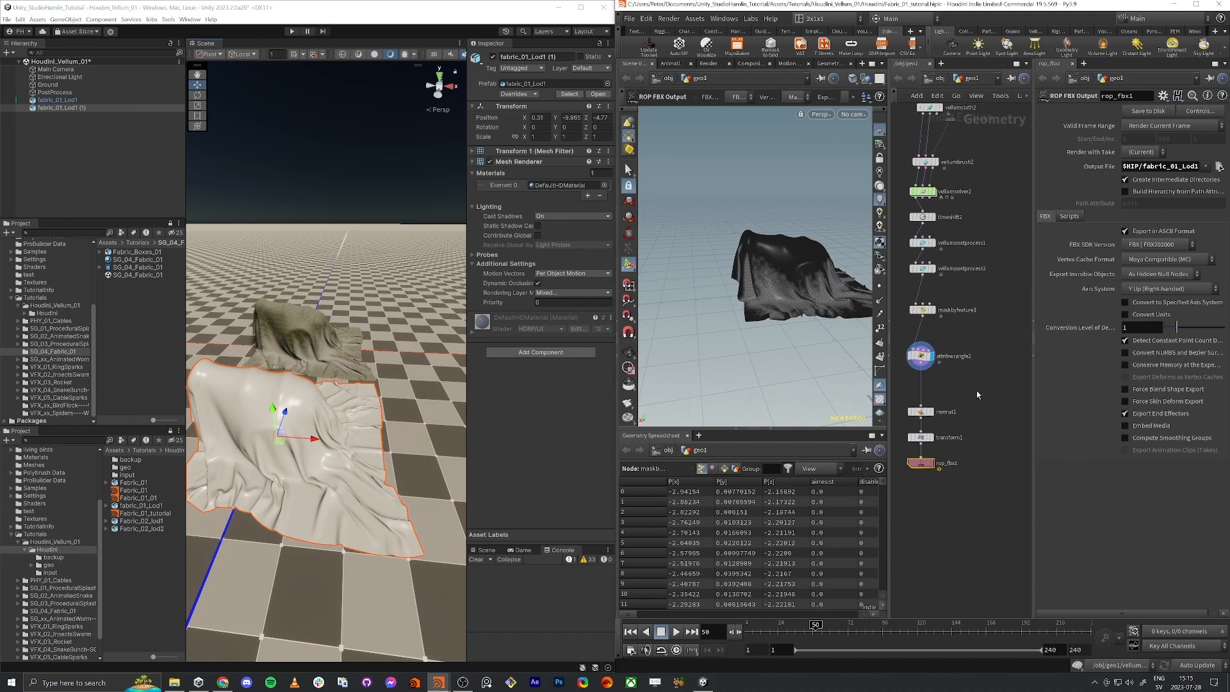
- Duplicate normal1, transform1 and rop_fbx1 and place the copies beside the originals as a second branch from attribwrangle2
left_click(919, 415)
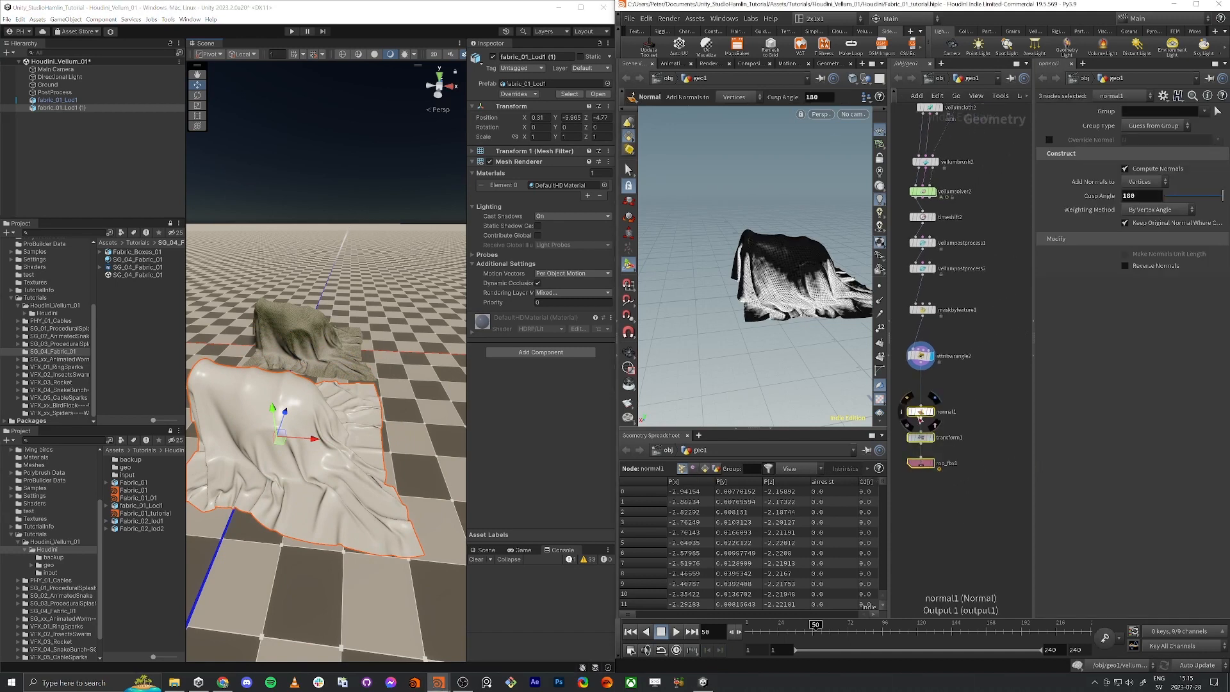
key("ctrl+c")
key("ctrl+v")
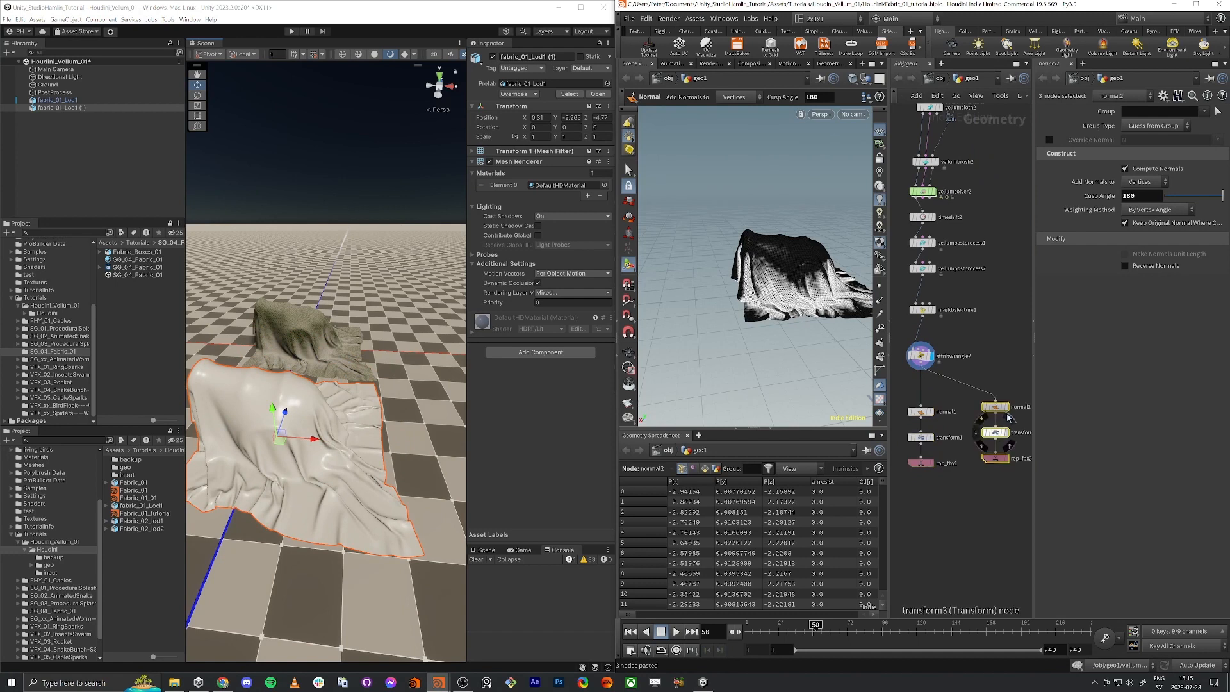
left_click_drag(1009, 417, 1011, 422)
left_click(997, 462)
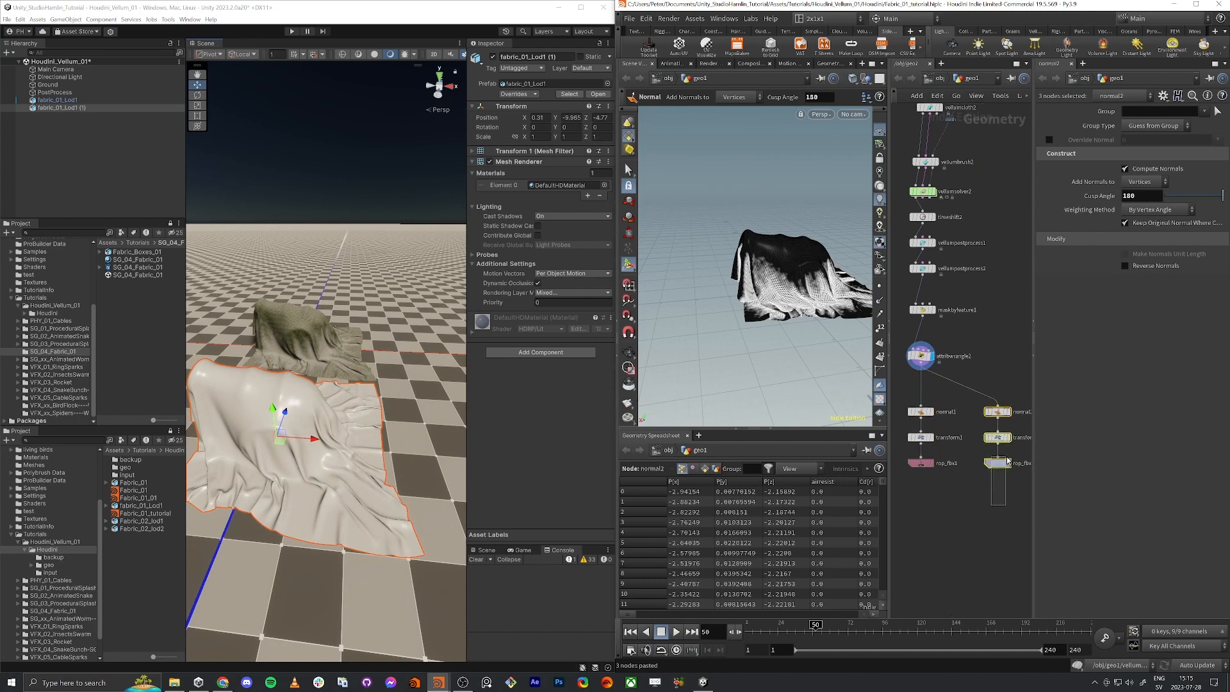
- Maximize Houdini and set the output file of rop_fbx2 to $HIP/fabric_01_Lod2.fbx
double_click(962, 3)
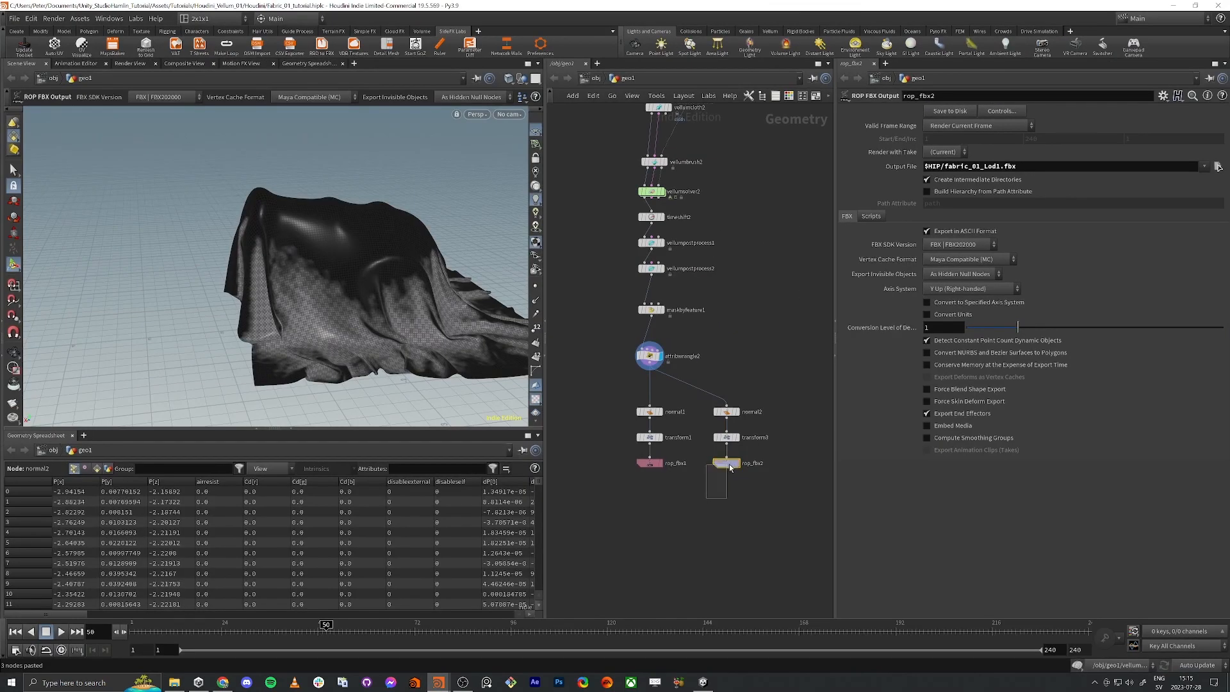
left_click(999, 167)
key("BackSpace")
type("2")
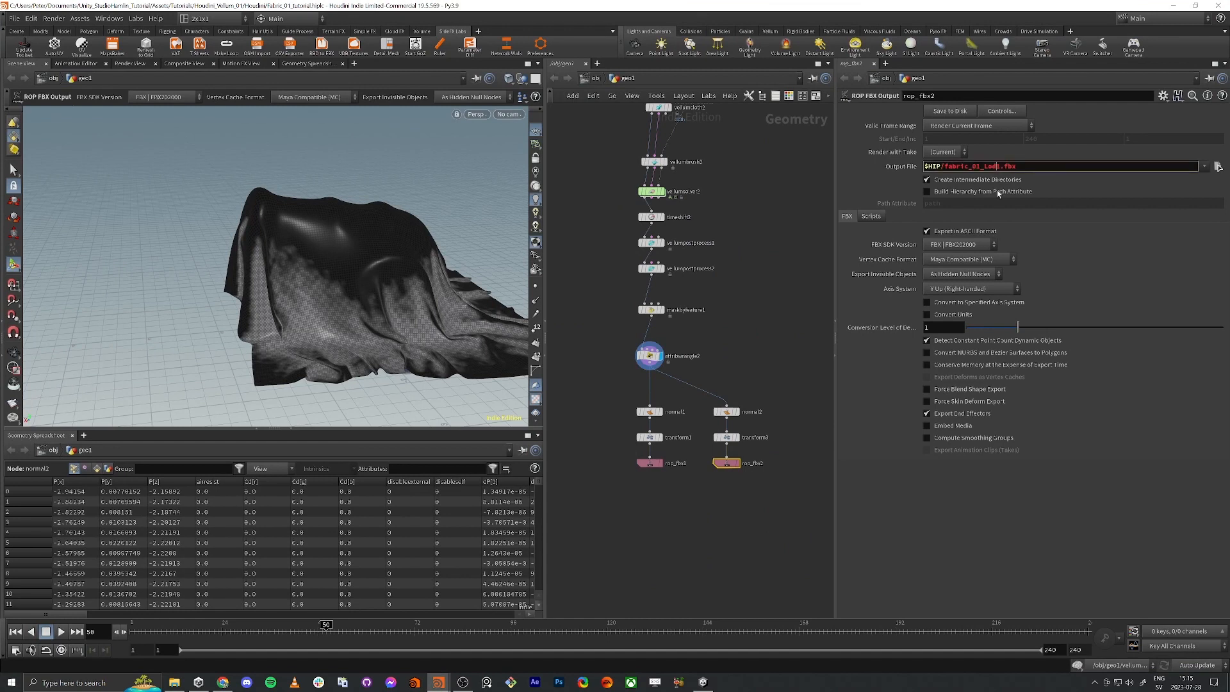
key("Return")
left_click(731, 362)
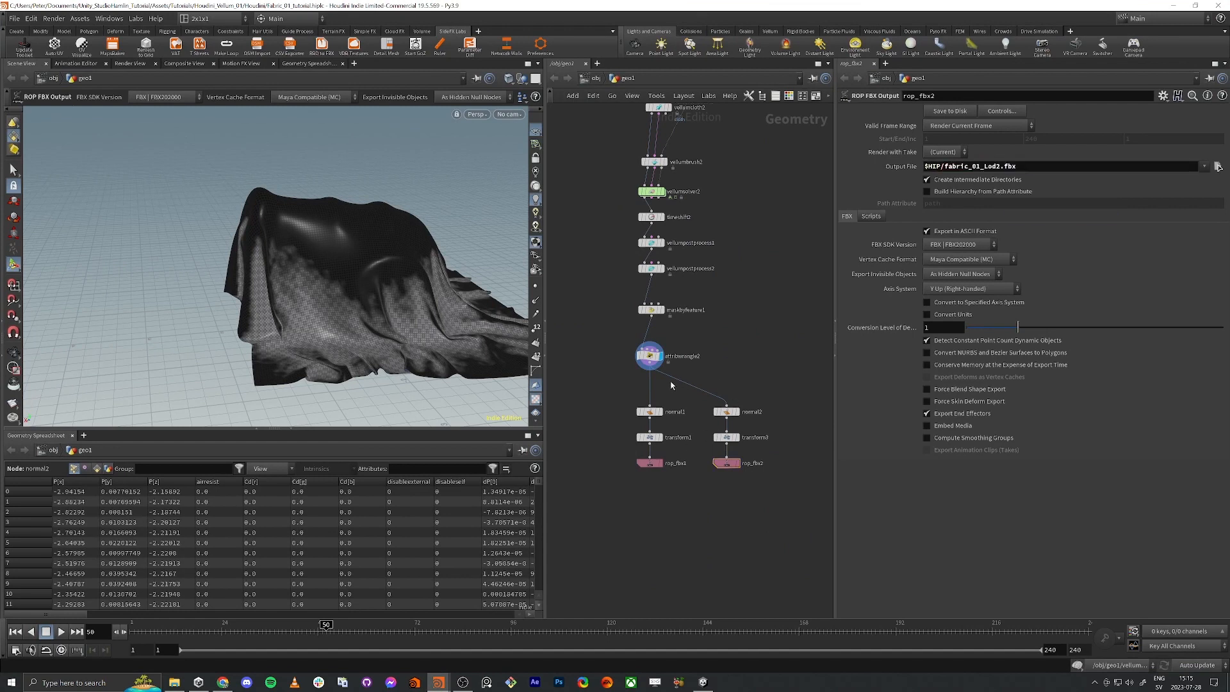
- Insert a PolyReduce node between attribwrangle2 and normal2 and display its result
scroll(711, 372, "up", 4)
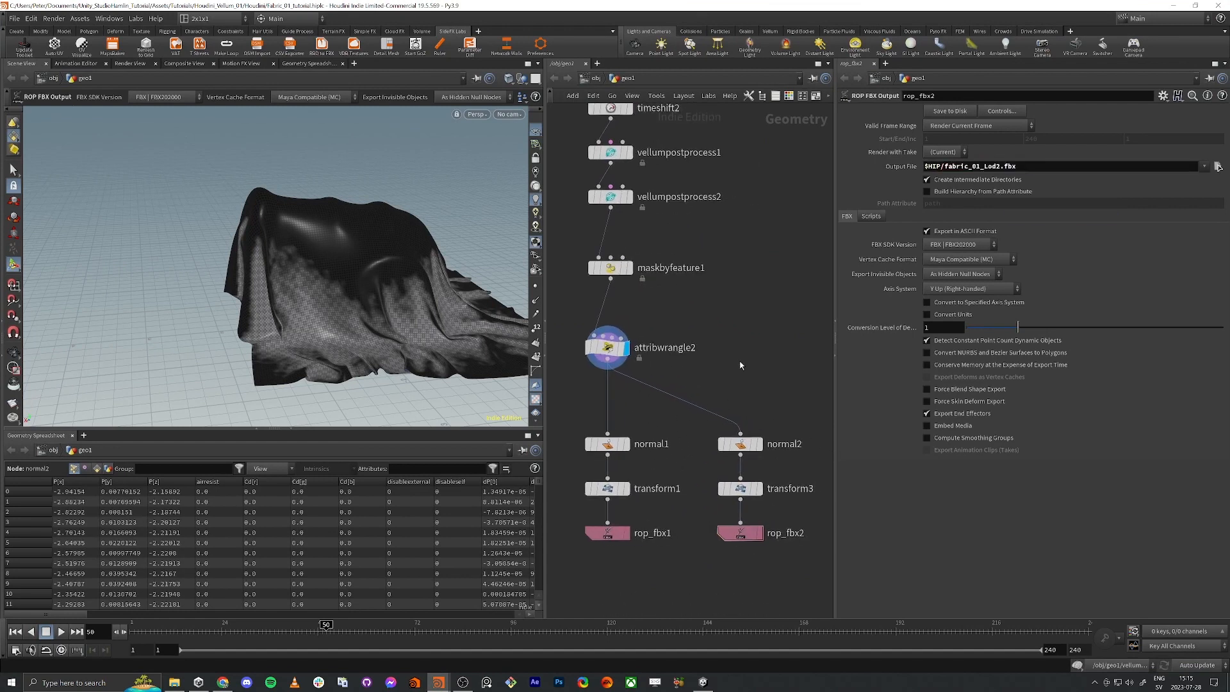
key("Tab")
type("pol")
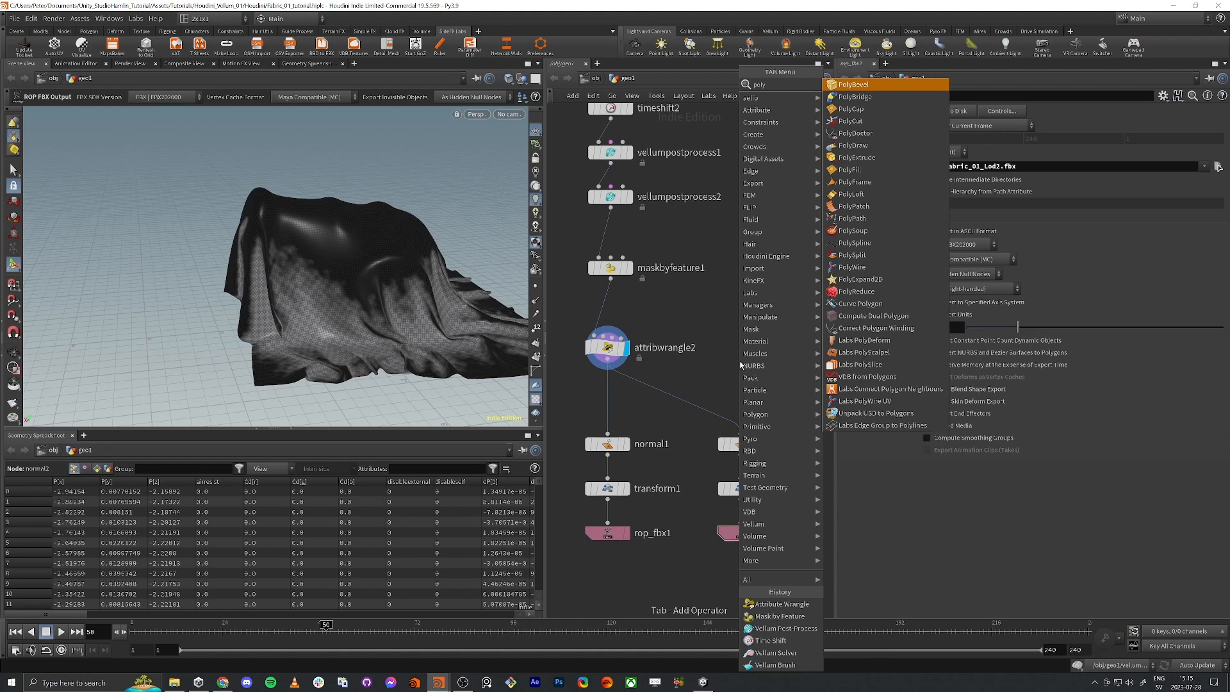
key("Return")
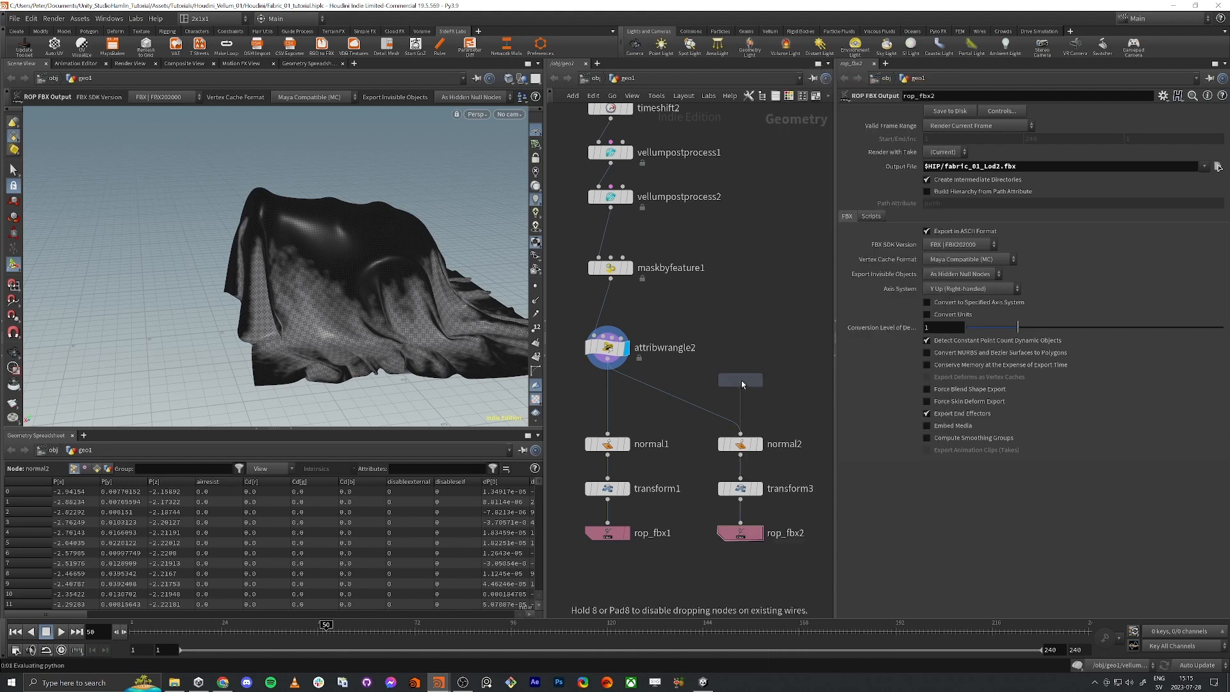
left_click(740, 379)
scroll(668, 397, "up", 3)
scroll(659, 345, "down", 3)
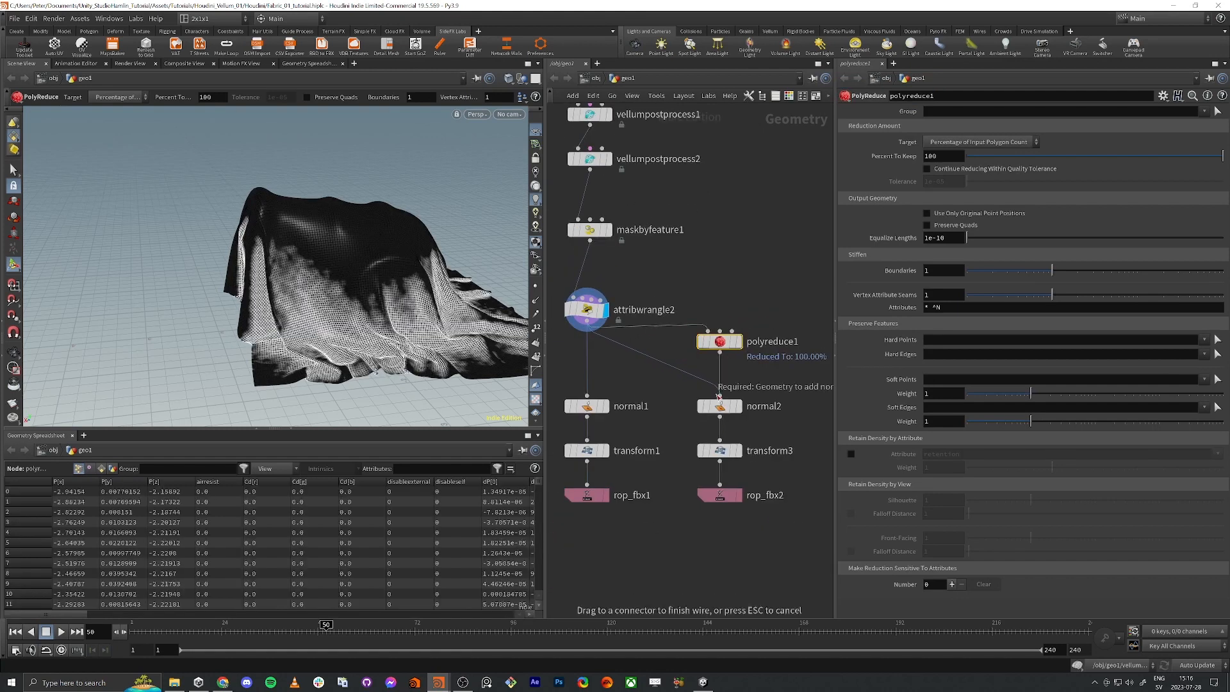
left_click(738, 341)
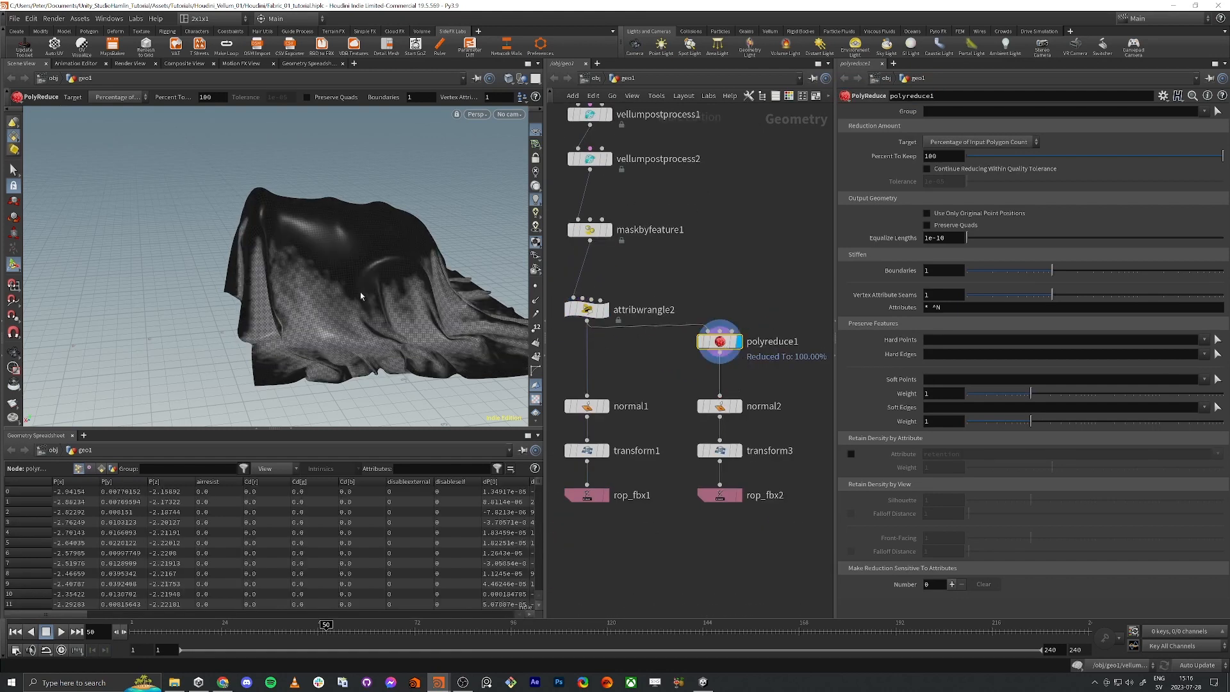
- Try keeping 13.3 percent of the polygons in polyreduce1 and compare the cloth in wireframe and shaded views
left_click_drag(361, 295, 308, 292)
left_click(732, 333)
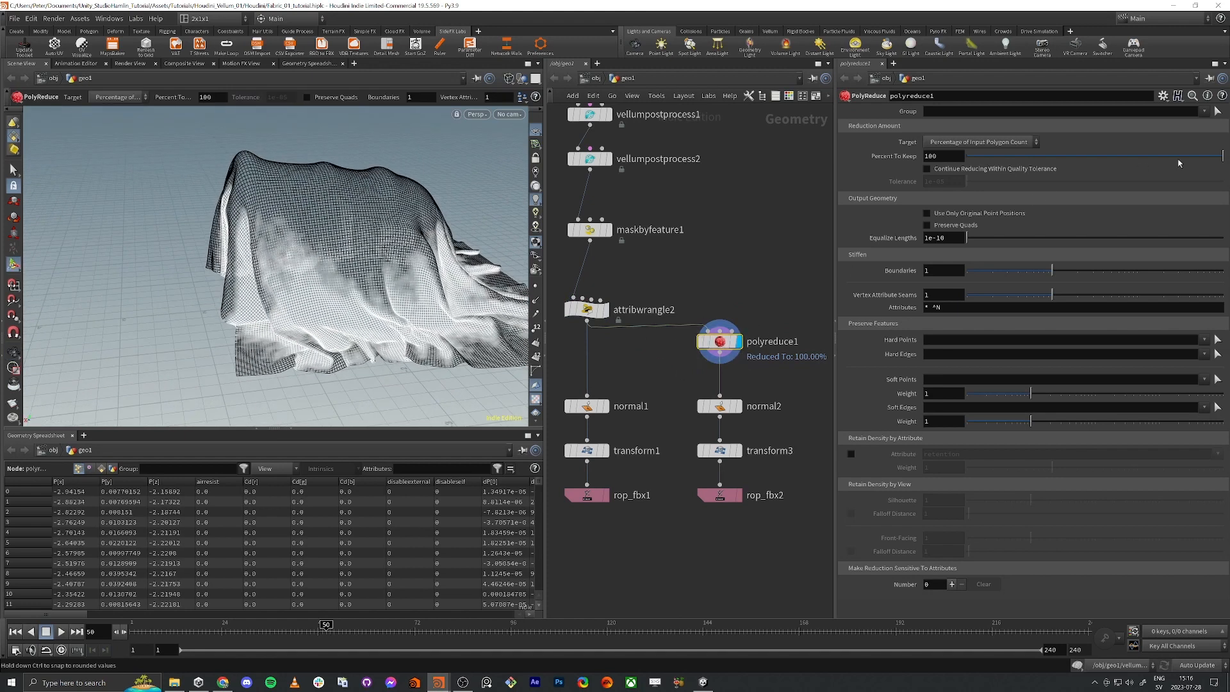
left_click_drag(1222, 156, 1001, 189)
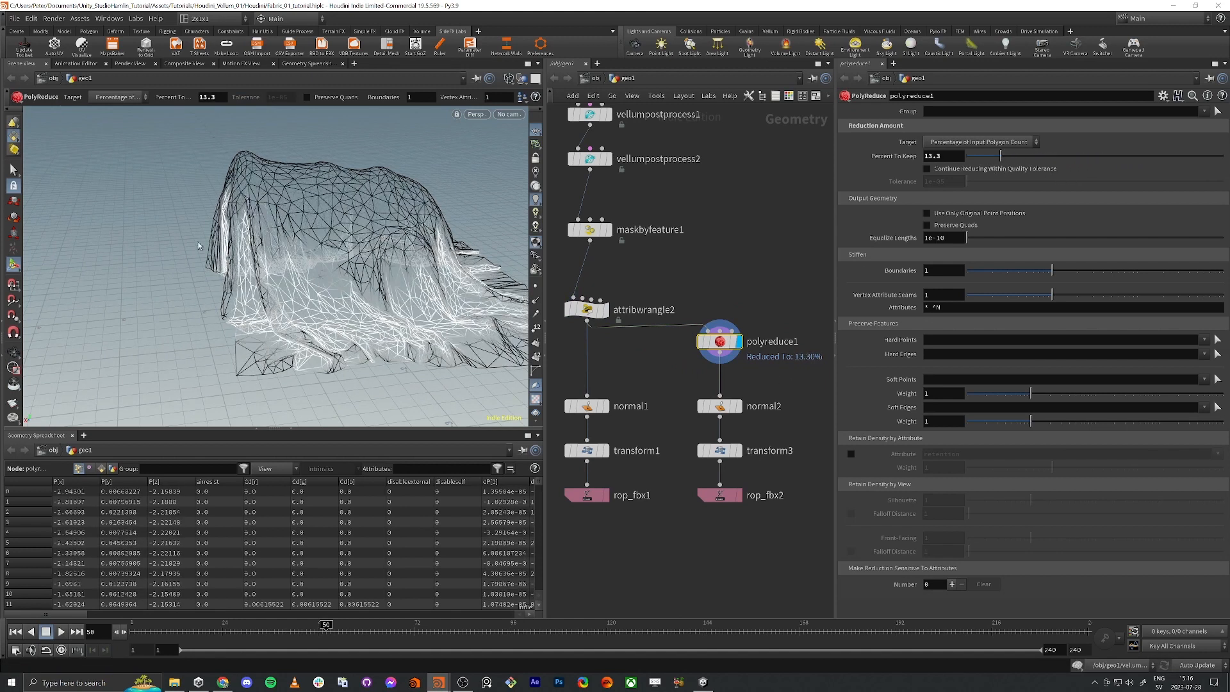
key("w")
key("w")
key("w")
key("w")
key("w")
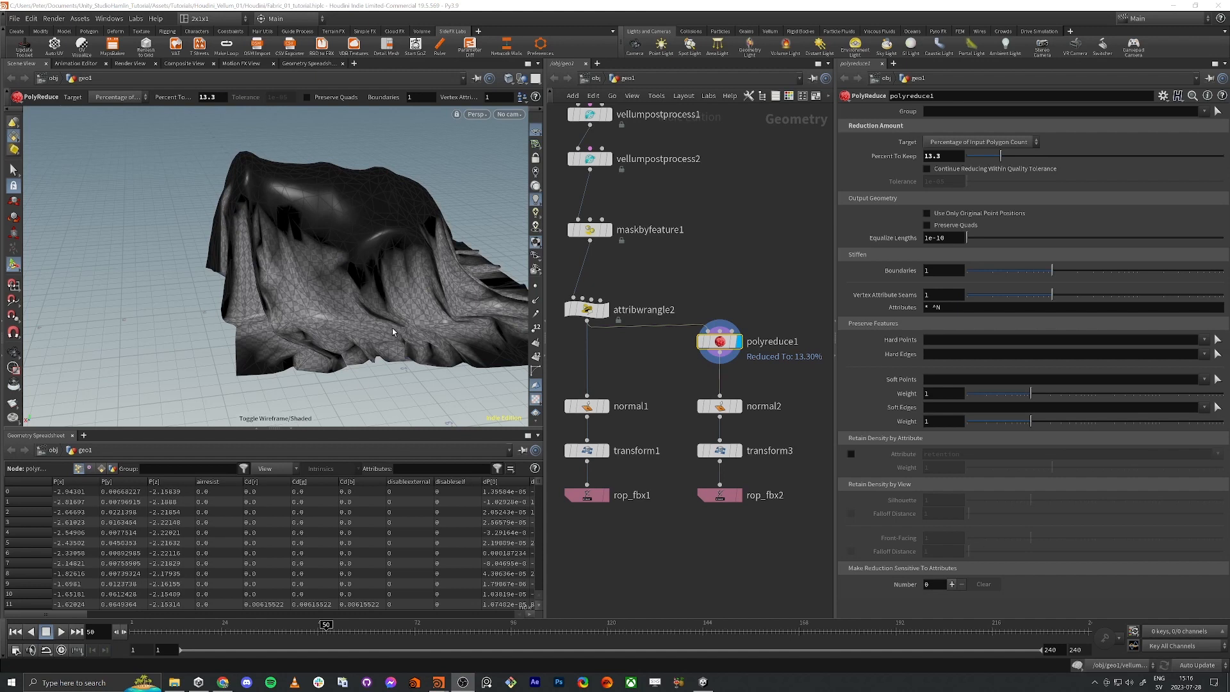
left_click_drag(349, 301, 247, 288, "alt")
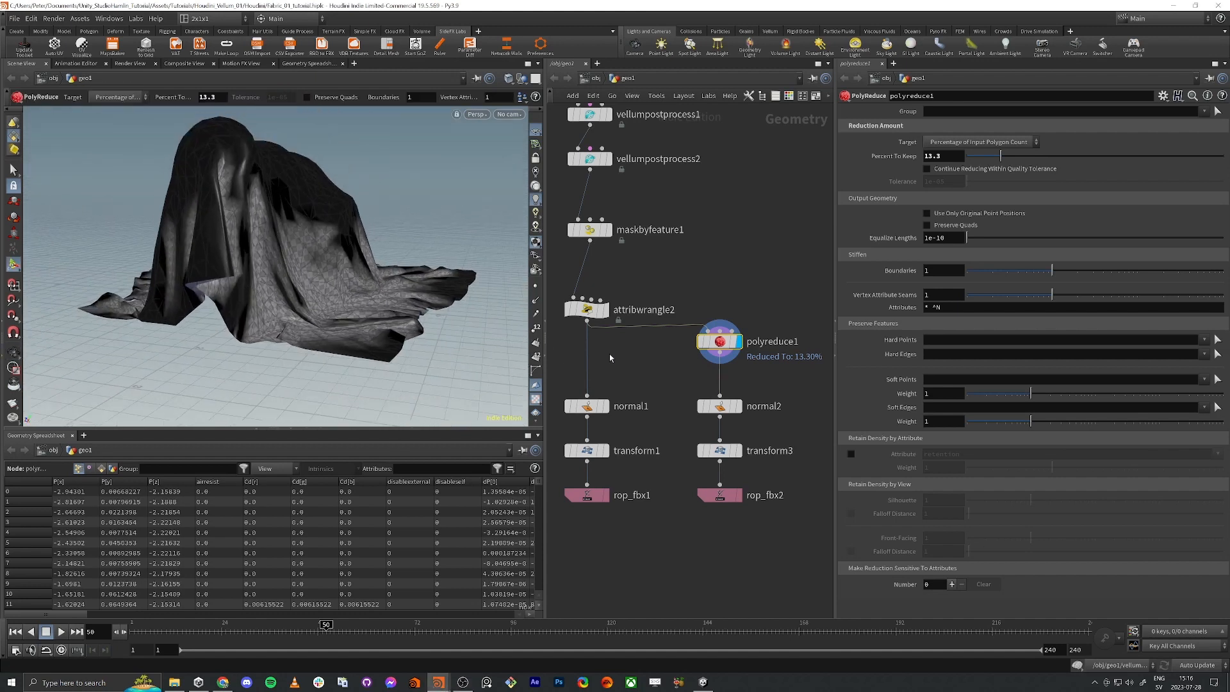
- Compare the geometry information of attribwrangle2 with that of polyreduce1
middle_click_drag(609, 353, 642, 346)
mouse_move(625, 313)
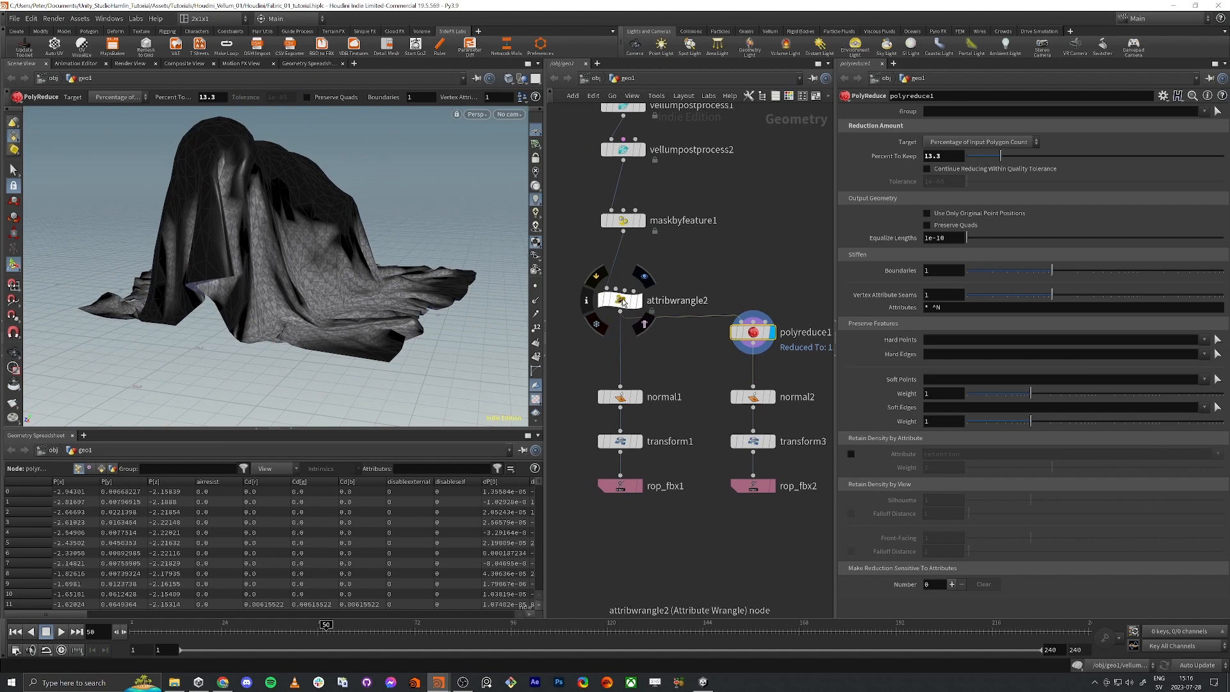
middle_click(623, 301)
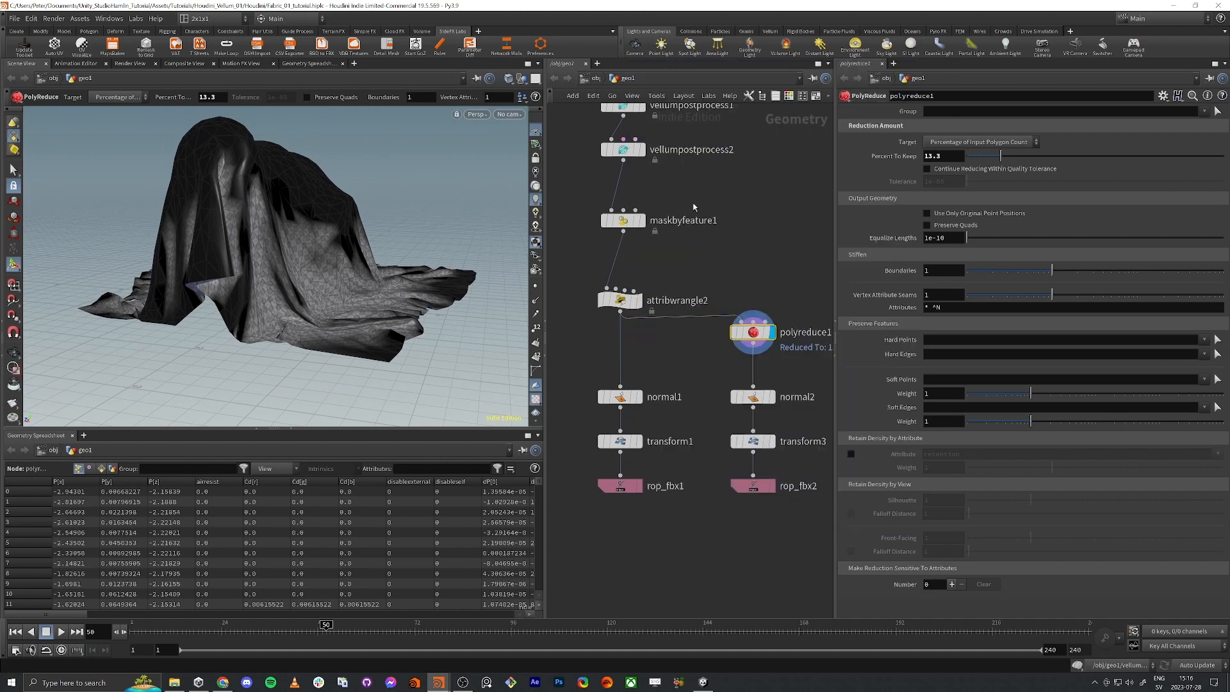
middle_click(753, 332)
- Set polyreduce1 to keep 3.9 percent of the polygons and compare the distant cloth with the reduction bypassed
left_click(1002, 143)
left_click(1003, 143)
left_click_drag(1000, 157, 979, 157)
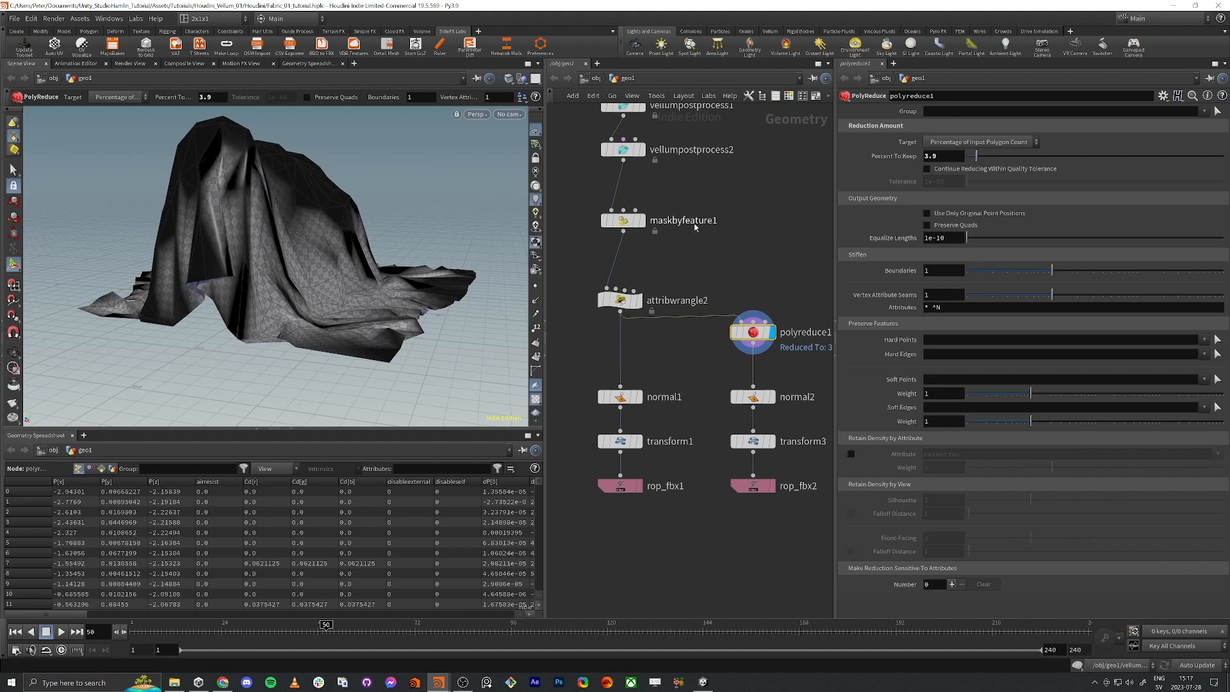
key("alt")
left_click_drag(351, 243, 370, 263)
key("Return")
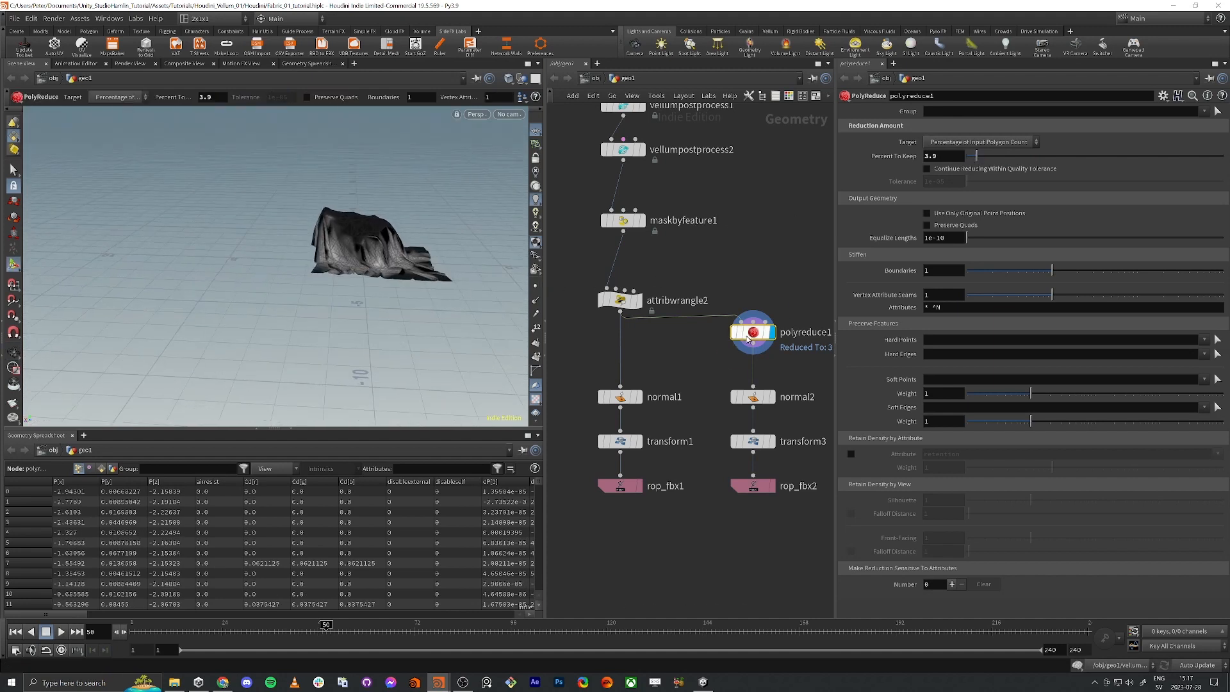
mouse_move(734, 335)
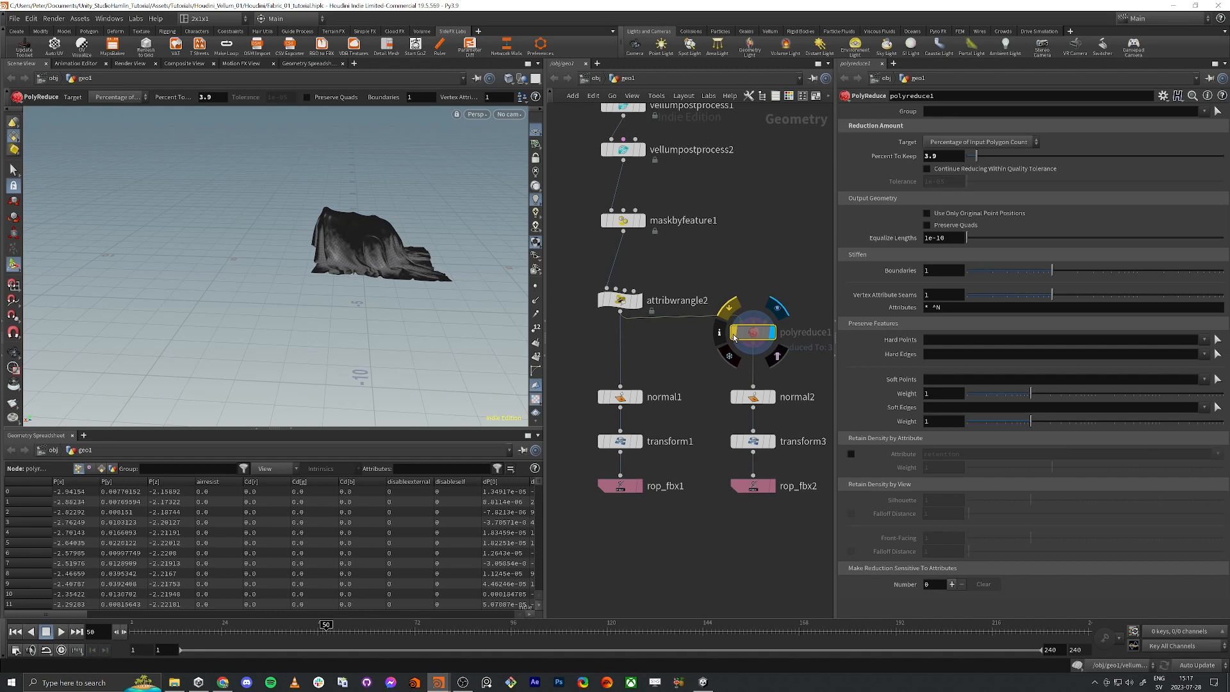
left_click(734, 336)
scroll(709, 355, "up", 1)
- Export the reduced cloth to disk with rop_fbx2 and switch to Unity
middle_click_drag(709, 355, 661, 323)
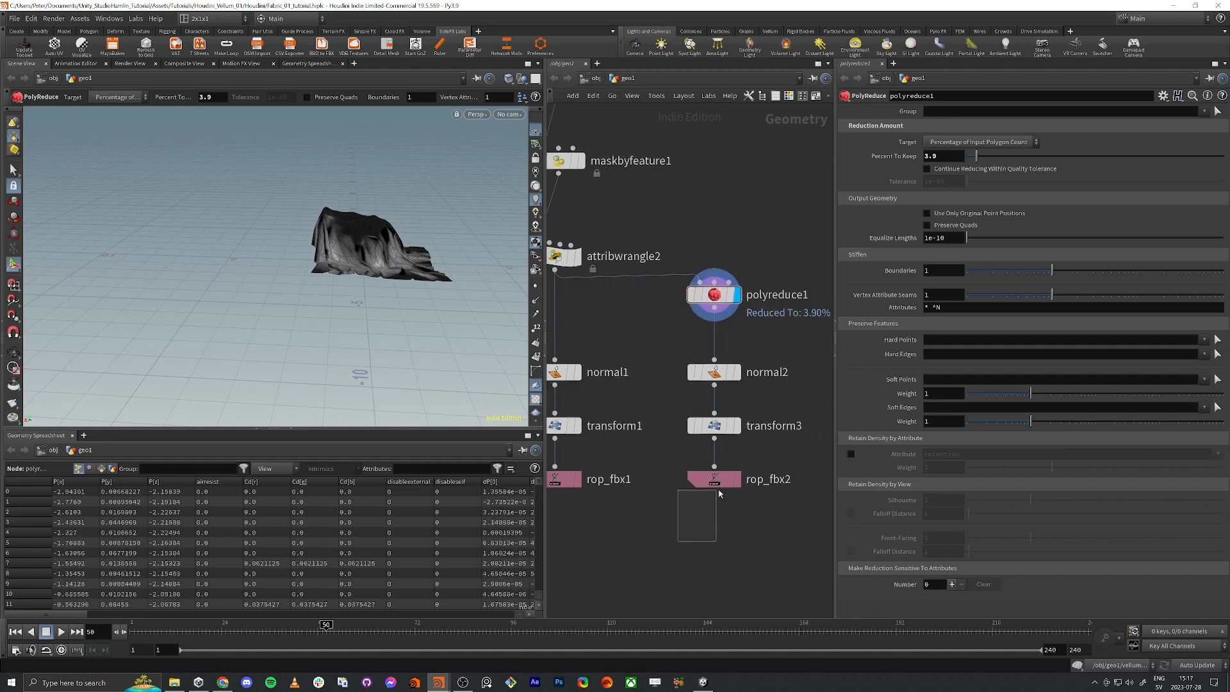
left_click(714, 480)
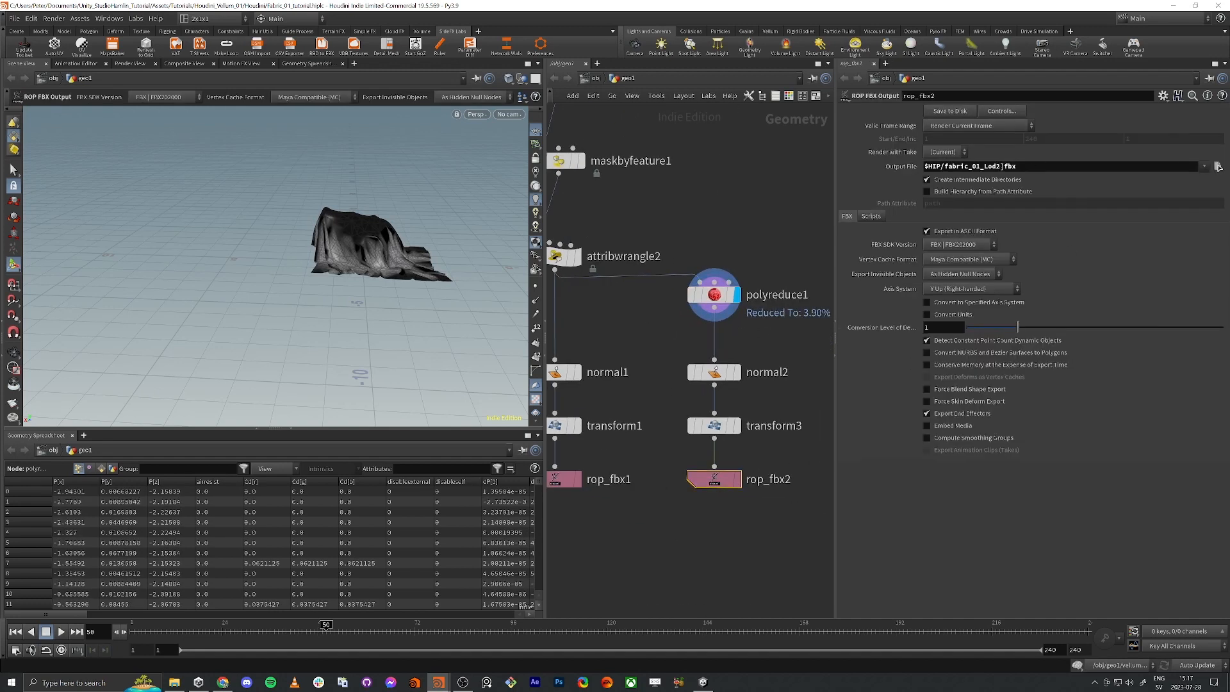
left_click(954, 114)
key("alt+Tab")
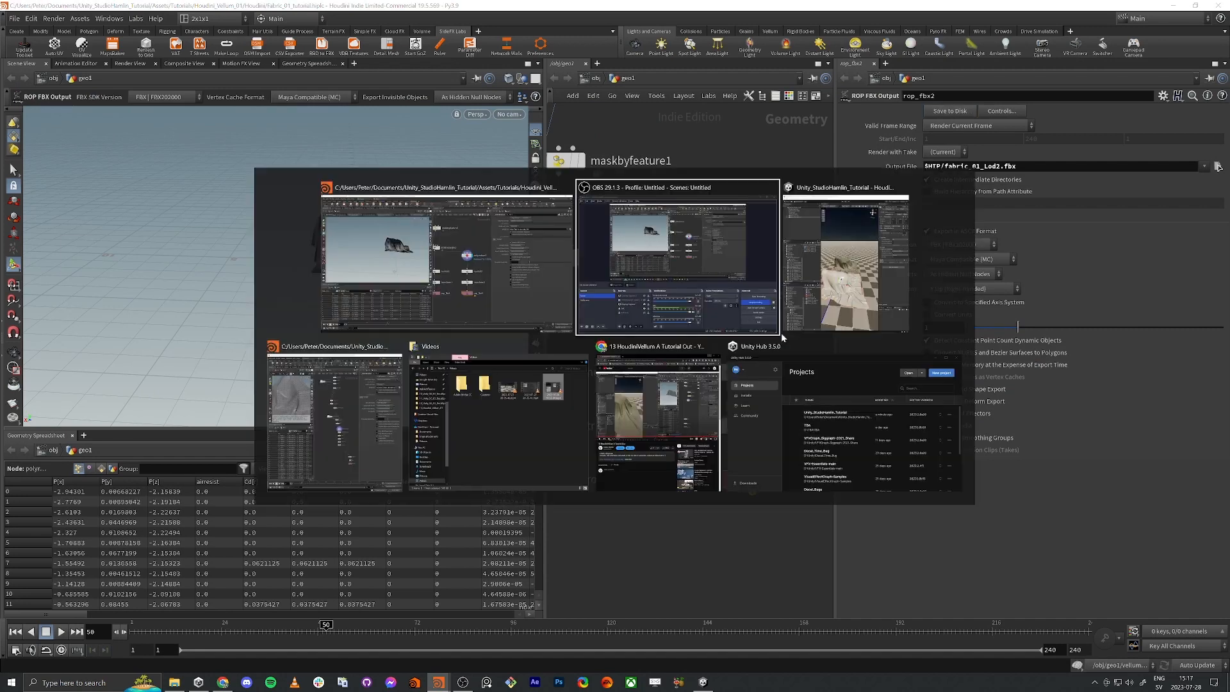
left_click(828, 252)
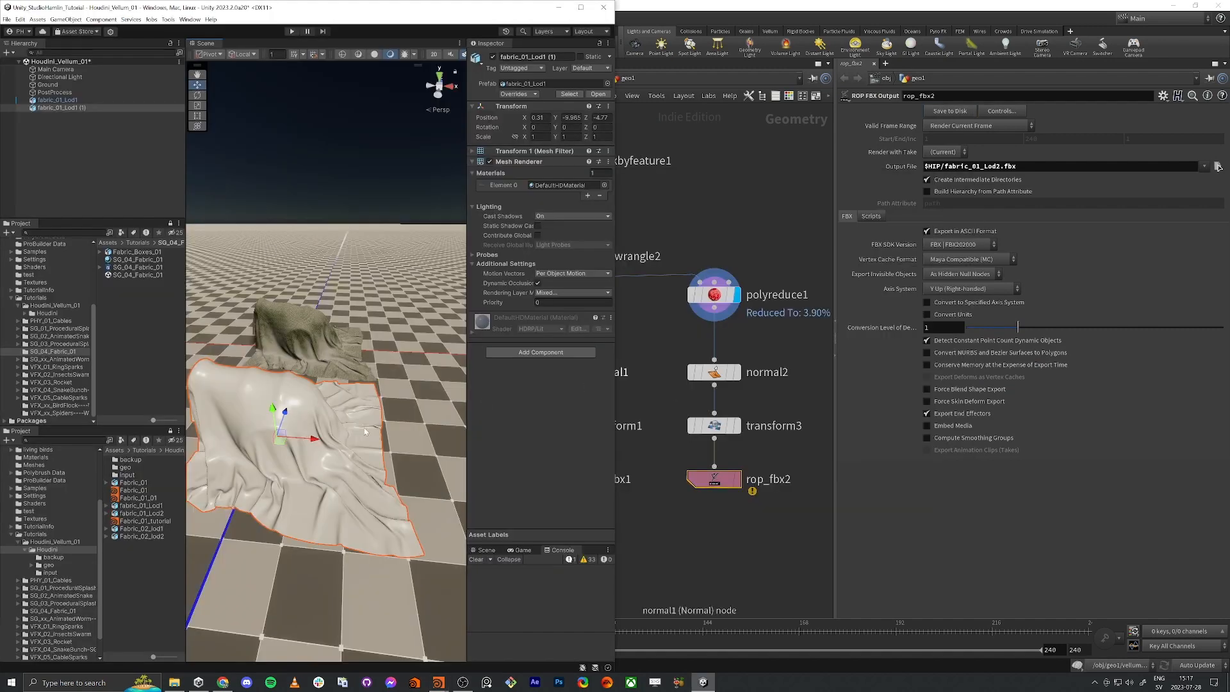
- Place fabric_01_Lod2 from the Houdini folder in the scene beside the two existing cloths
left_click_drag(391, 416, 370, 426, "alt")
key("s")
right_click_drag(369, 426, 369, 423)
left_click_drag(136, 517, 375, 406)
right_click_drag(360, 450, 363, 441)
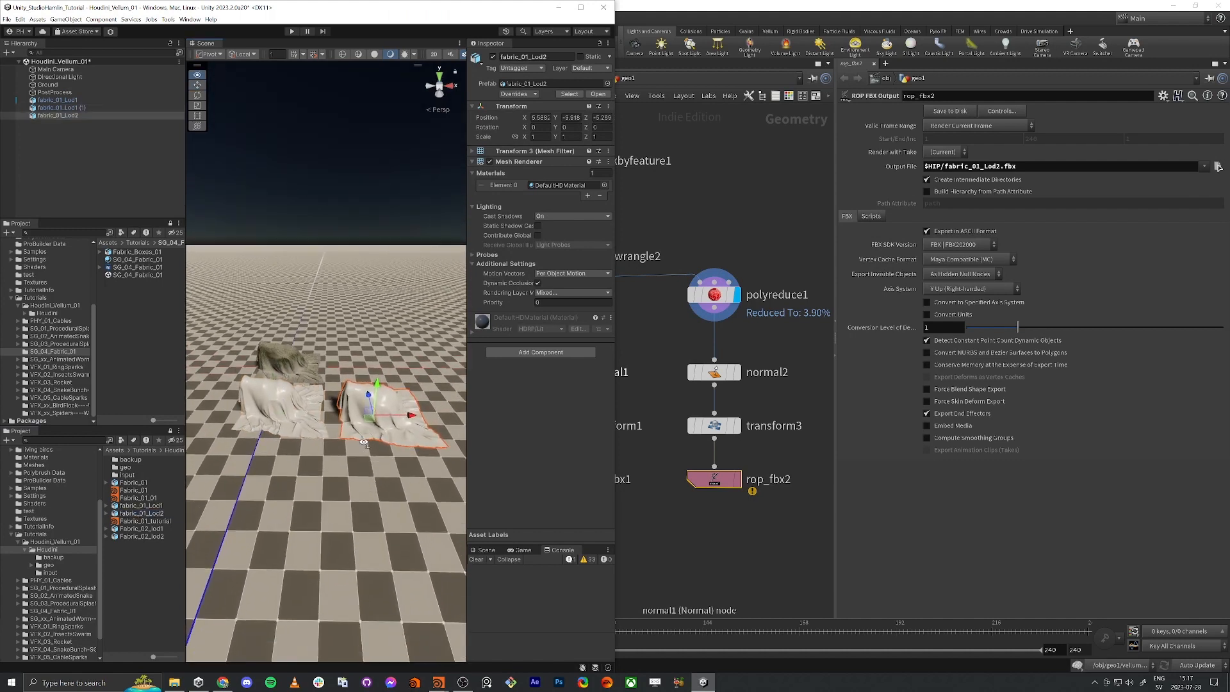
- Maximize Unity and examine the mesh density of the cloths in shaded wireframe view
double_click(496, 12)
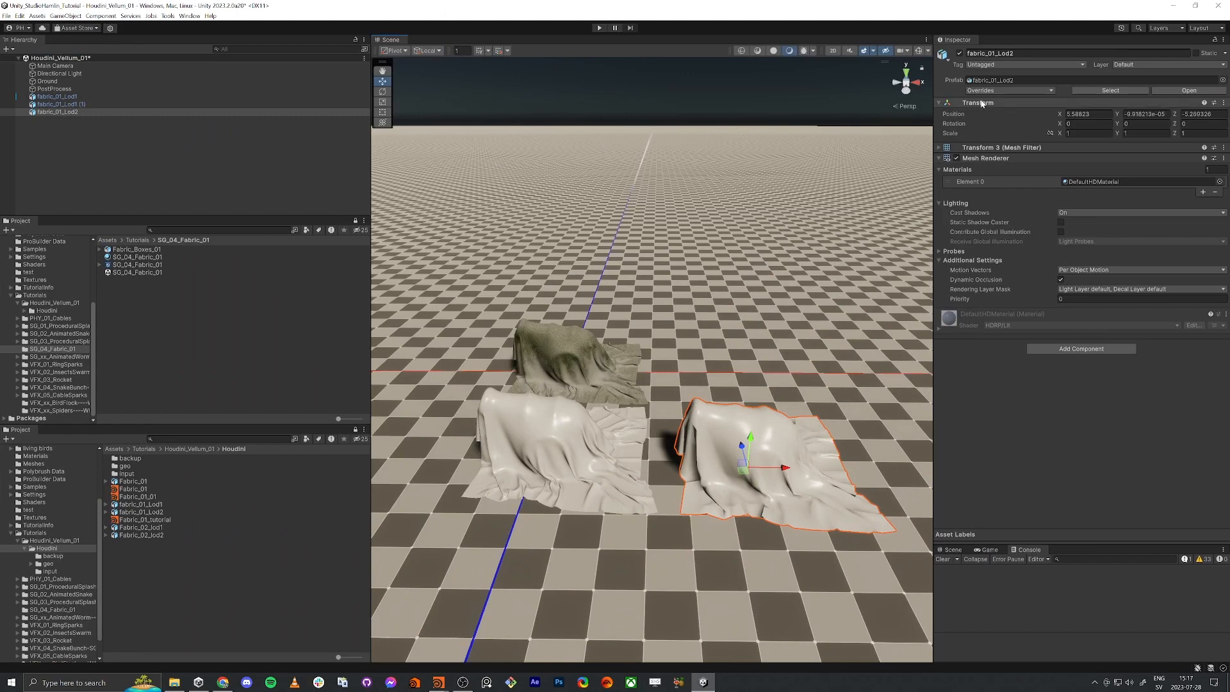
left_click(757, 52)
right_click_drag(709, 355, 647, 314)
key("w")
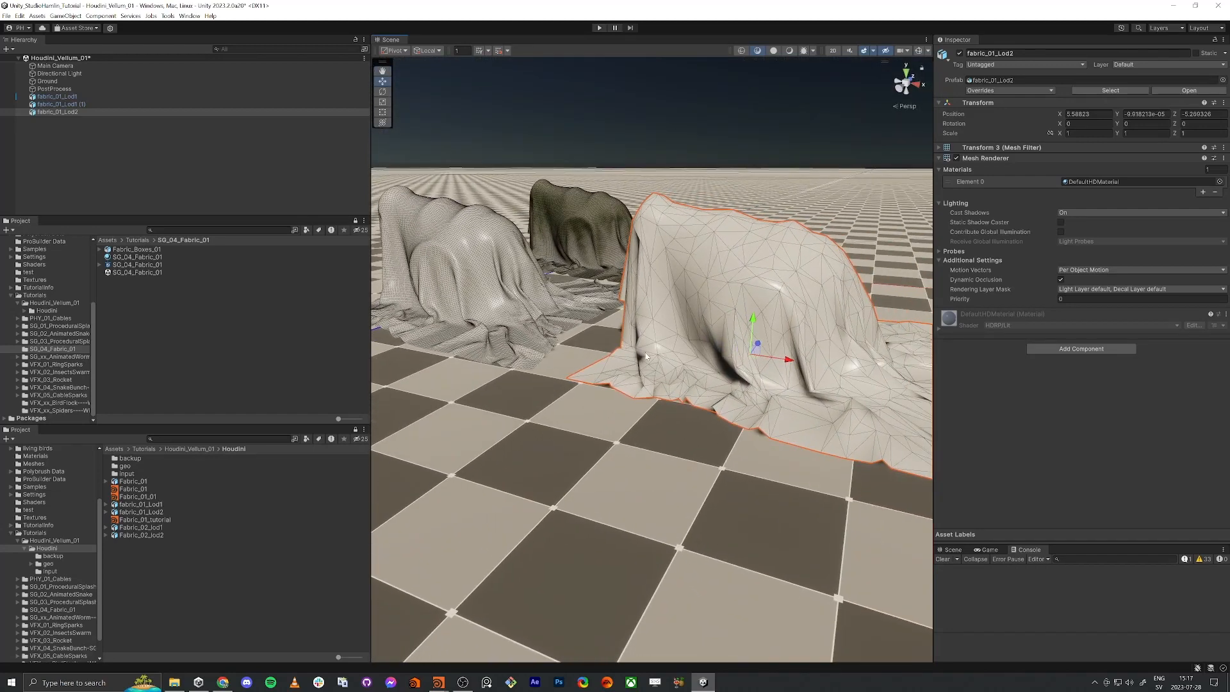
right_click_drag(645, 356, 624, 375)
- Locate the SG_04_Fabric_01 material through the first cloth and apply it to the two untextured cloths
left_click(508, 228)
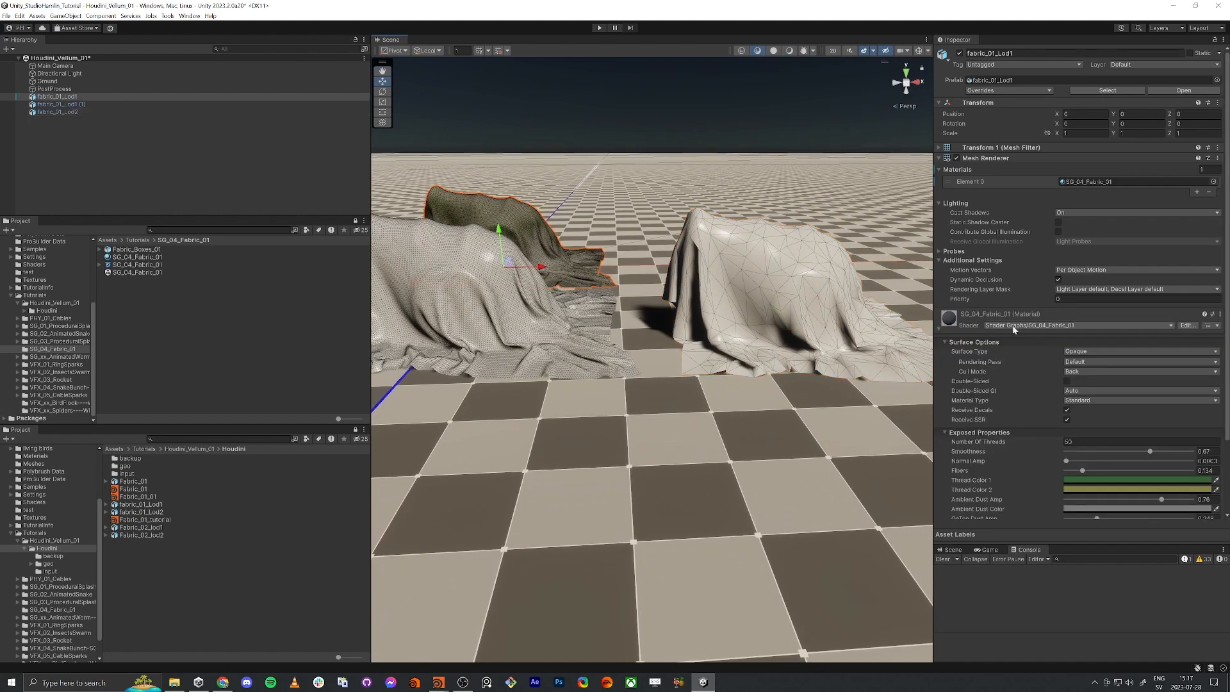
left_click(1133, 181)
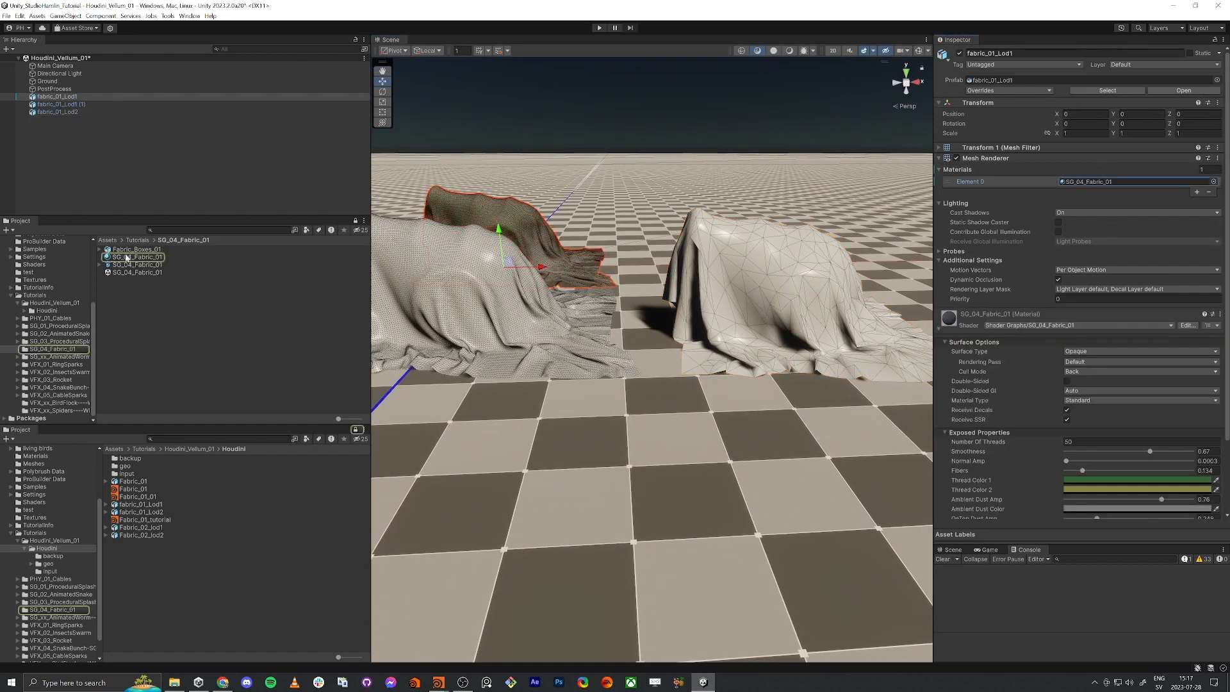
left_click_drag(126, 259, 698, 306)
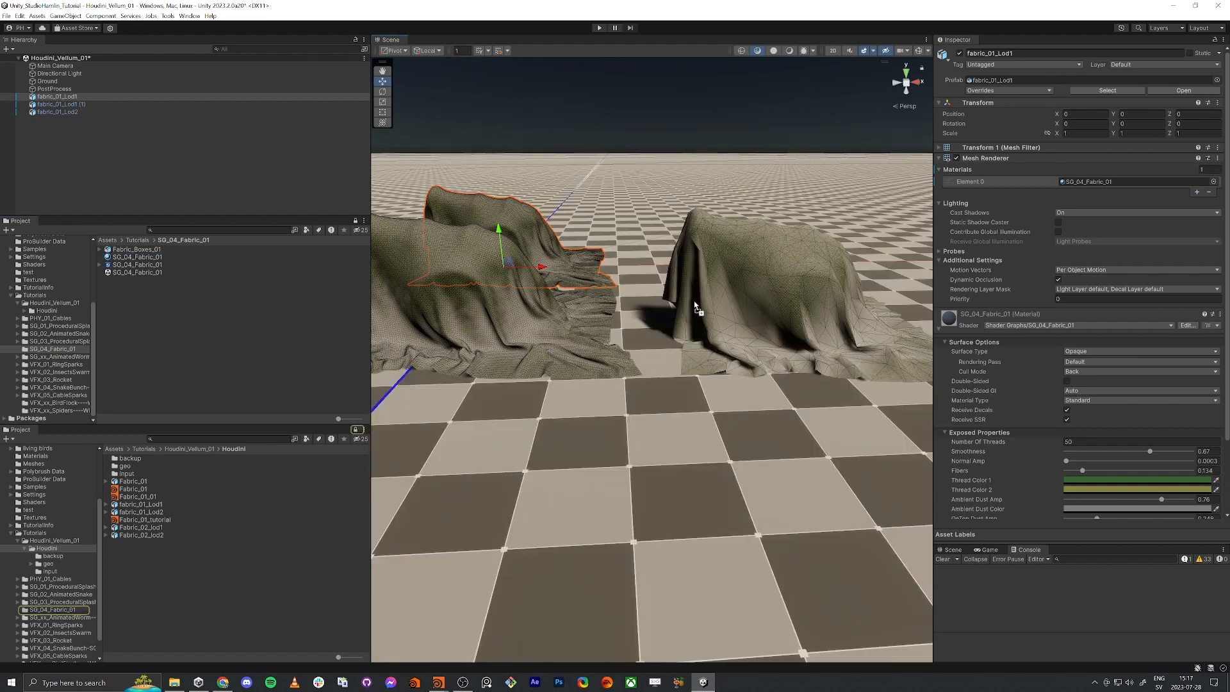
left_click(708, 121)
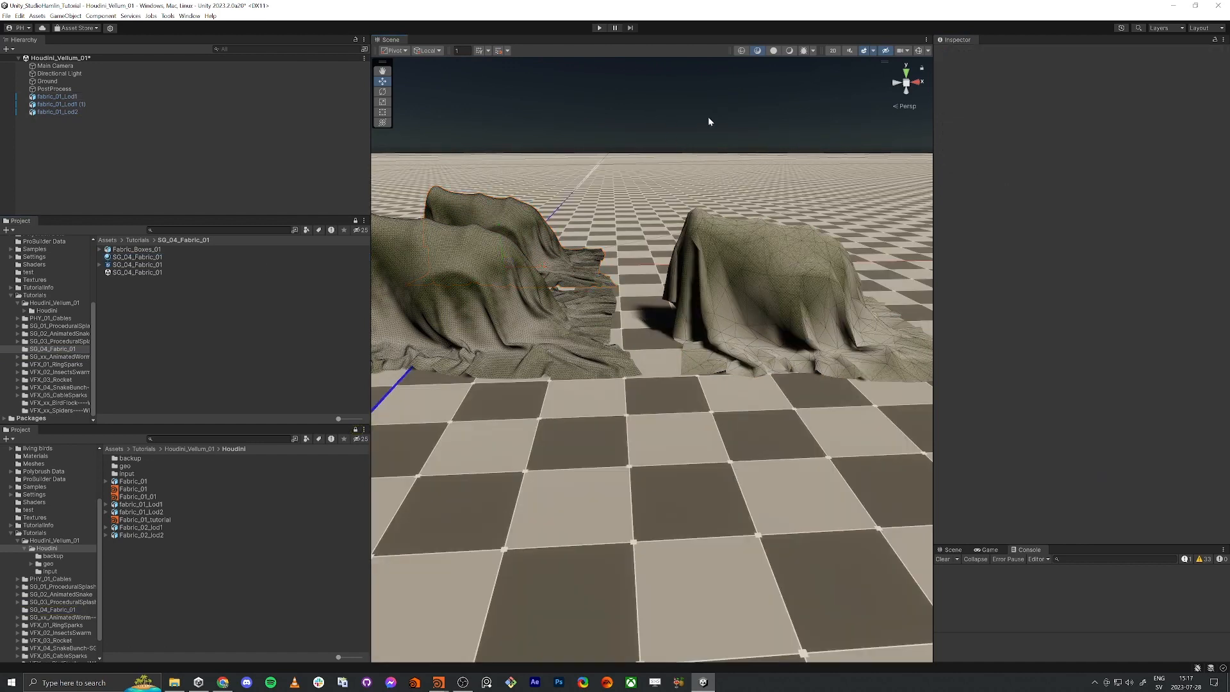
- Return to the plain shaded view and compare the Lod1 and Lod2 cloths from near and far
left_click(789, 51)
scroll(758, 220, "down", 5)
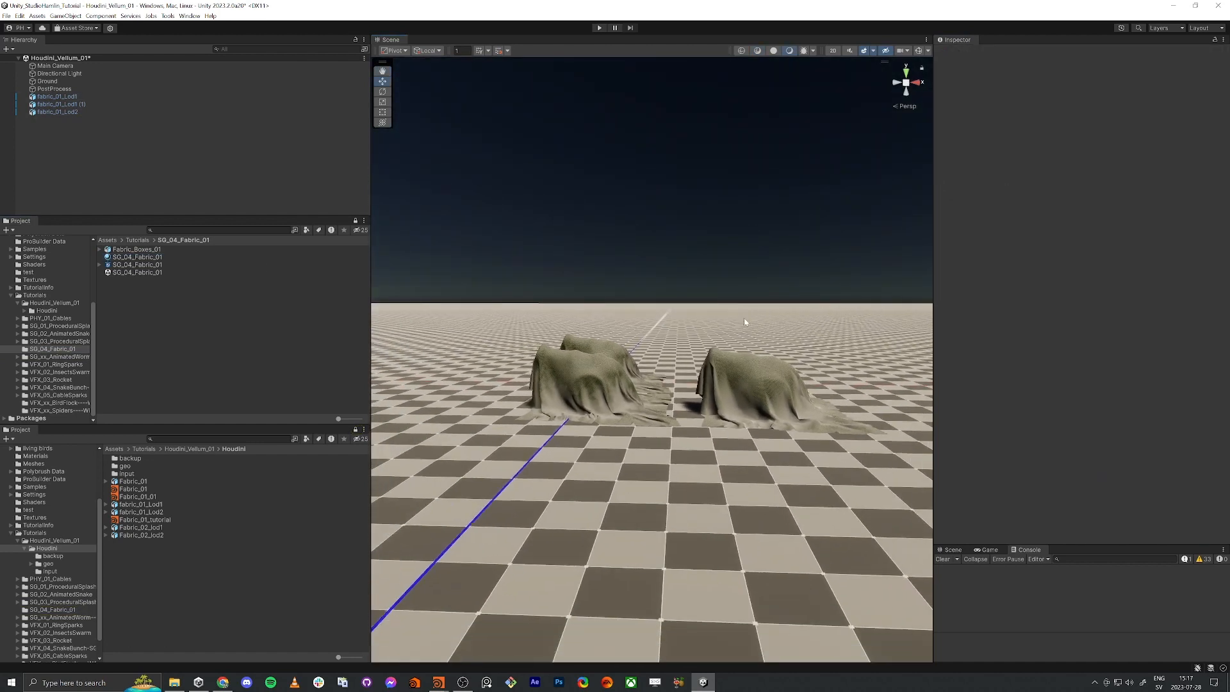
key("s")
right_click_drag(752, 393, 734, 398)
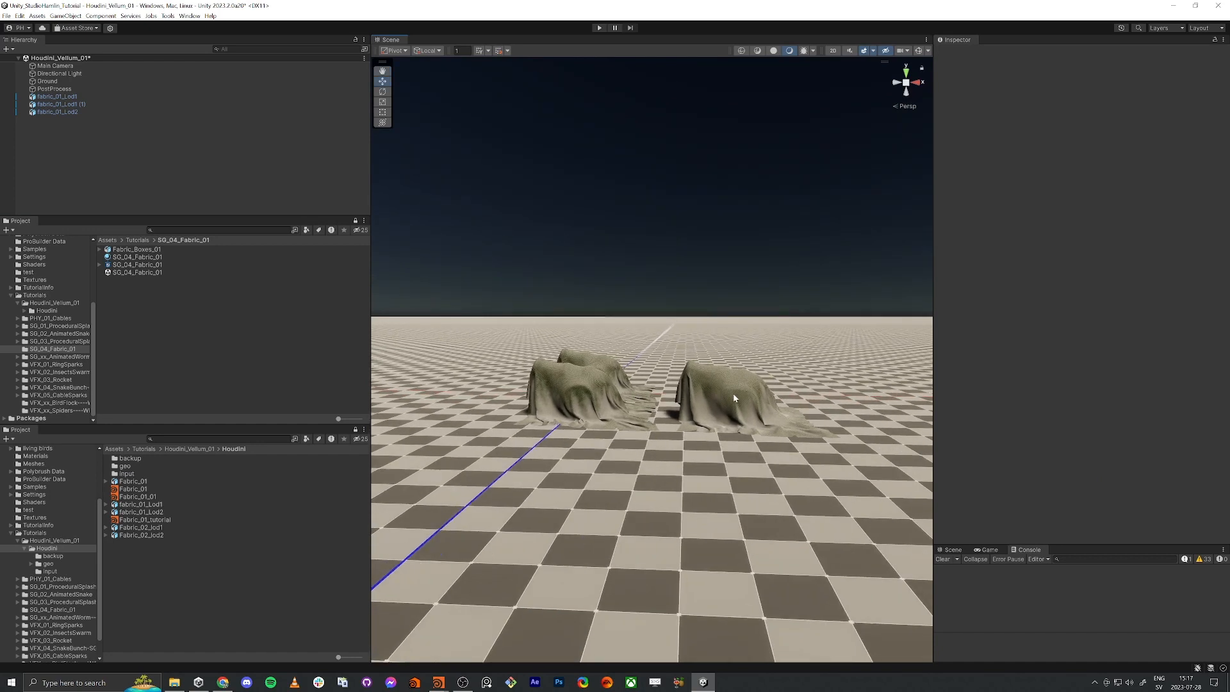
left_click(734, 399)
left_click(589, 404)
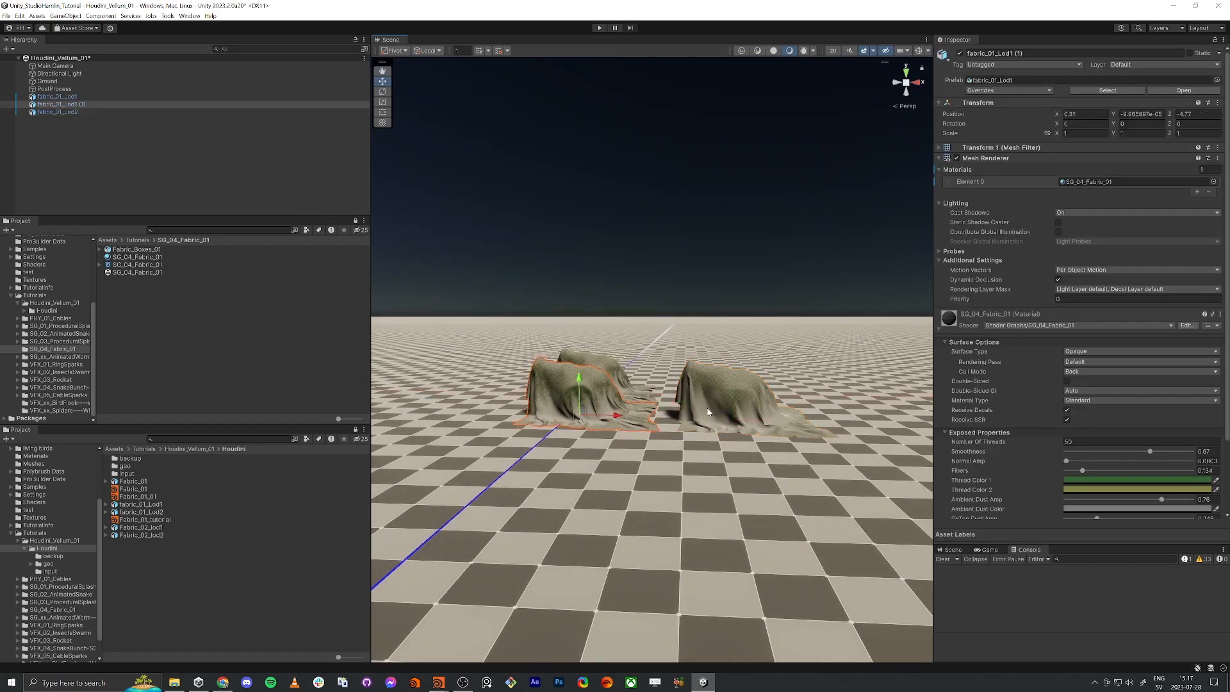
left_click(728, 414)
left_click(716, 311)
left_click_drag(708, 343, 685, 363, "alt")
right_click_drag(686, 363, 659, 390)
key("w")
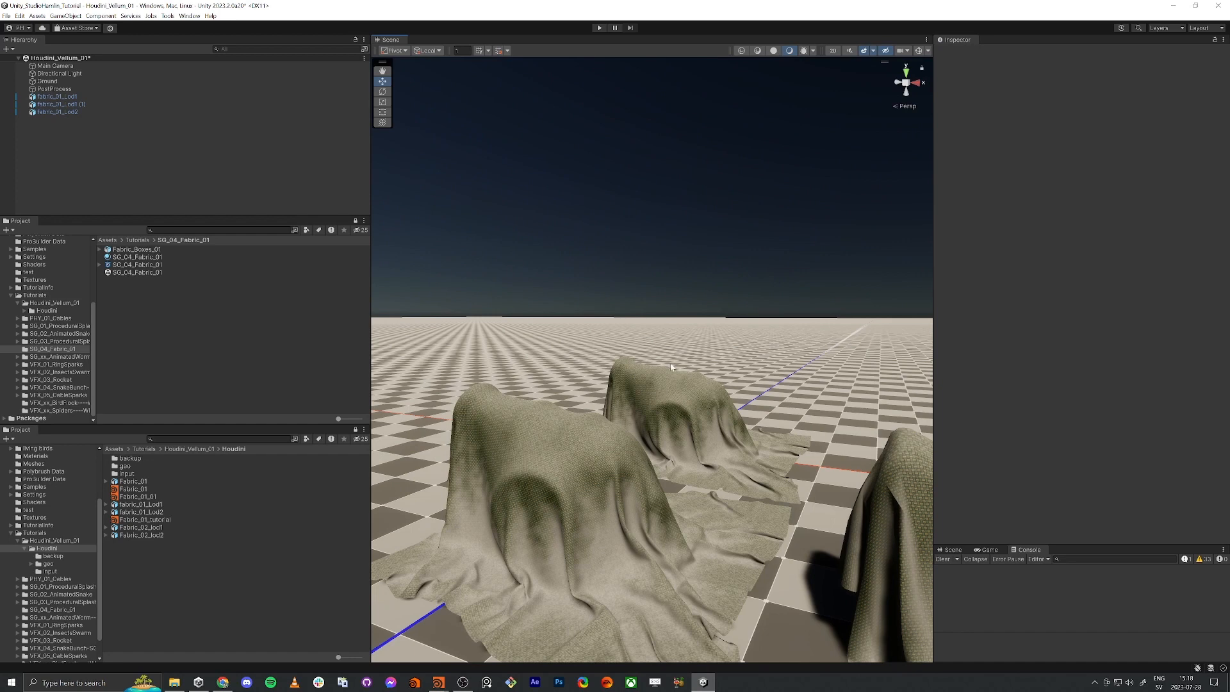
right_click_drag(613, 345, 595, 379)
key("s")
key("a")
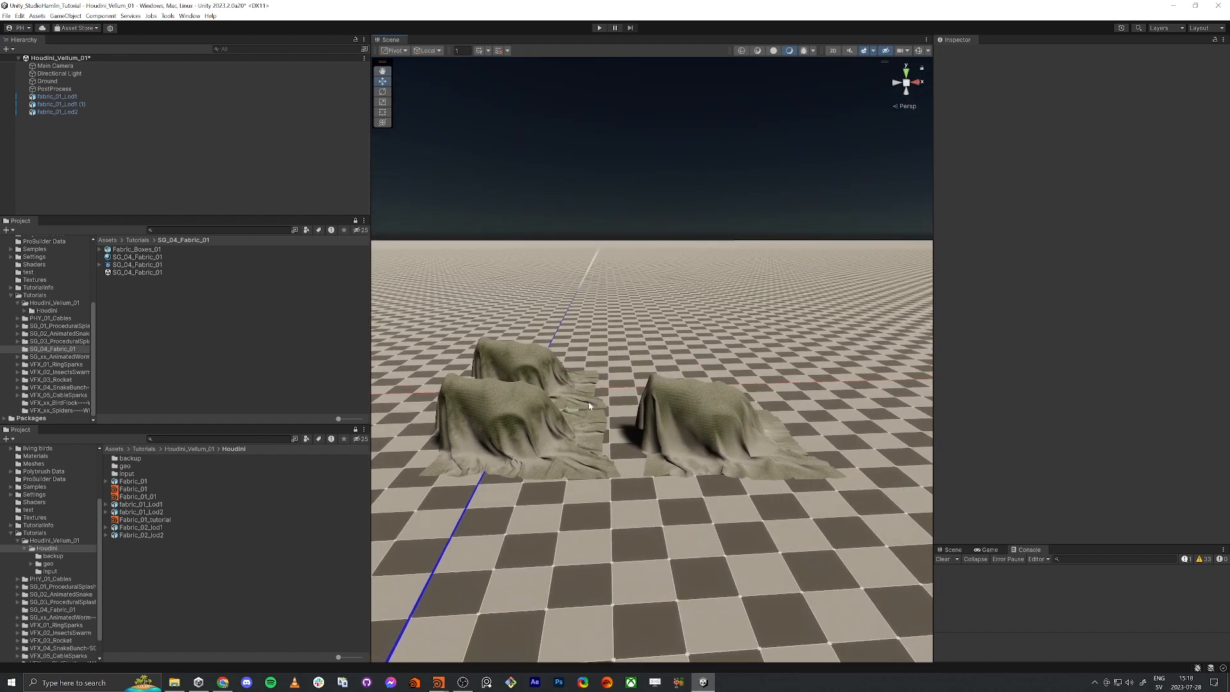
right_click_drag(607, 437, 565, 431)
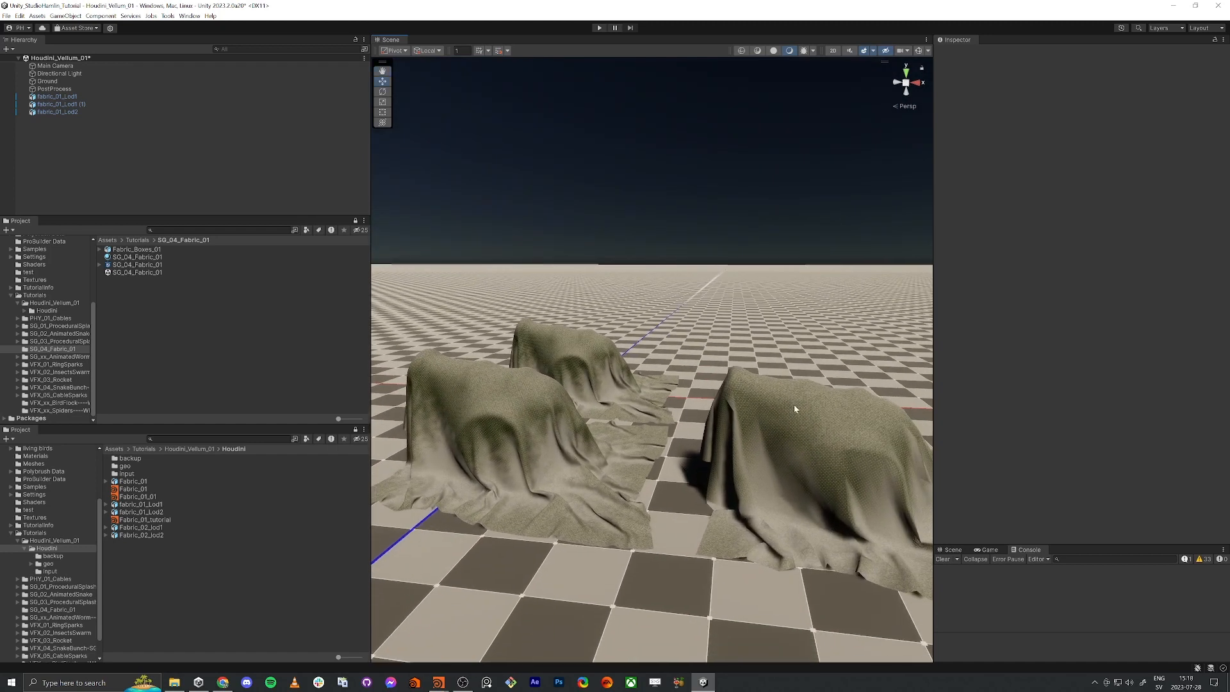
left_click(489, 432)
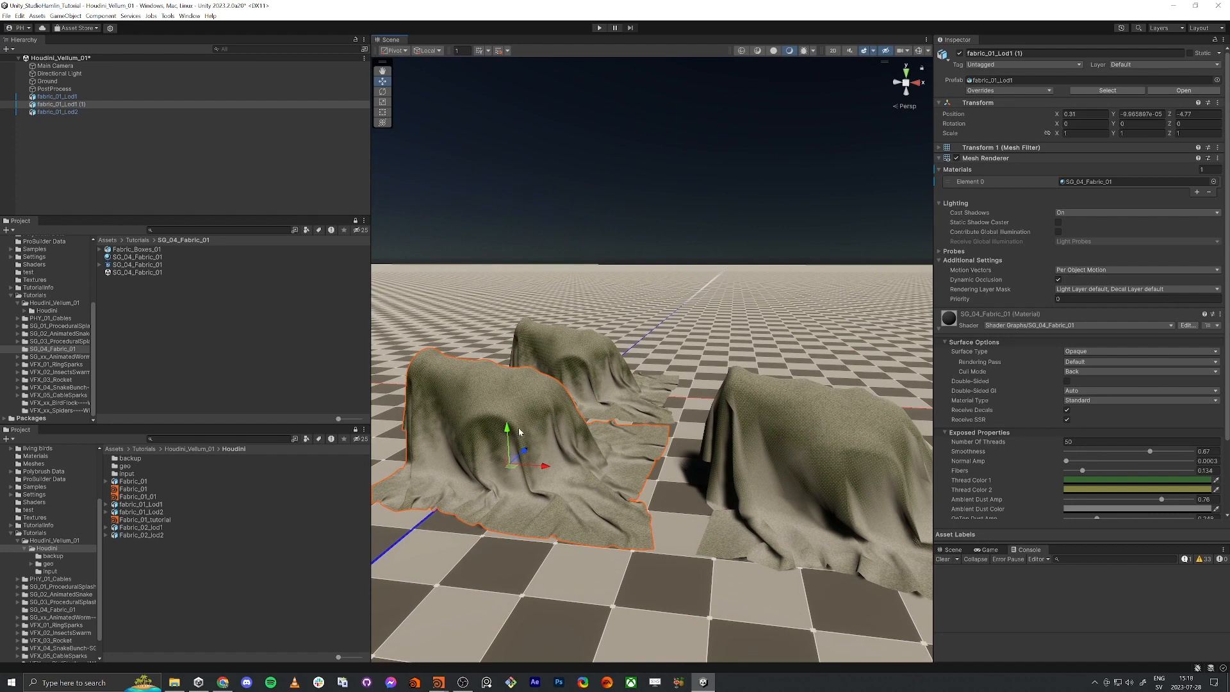